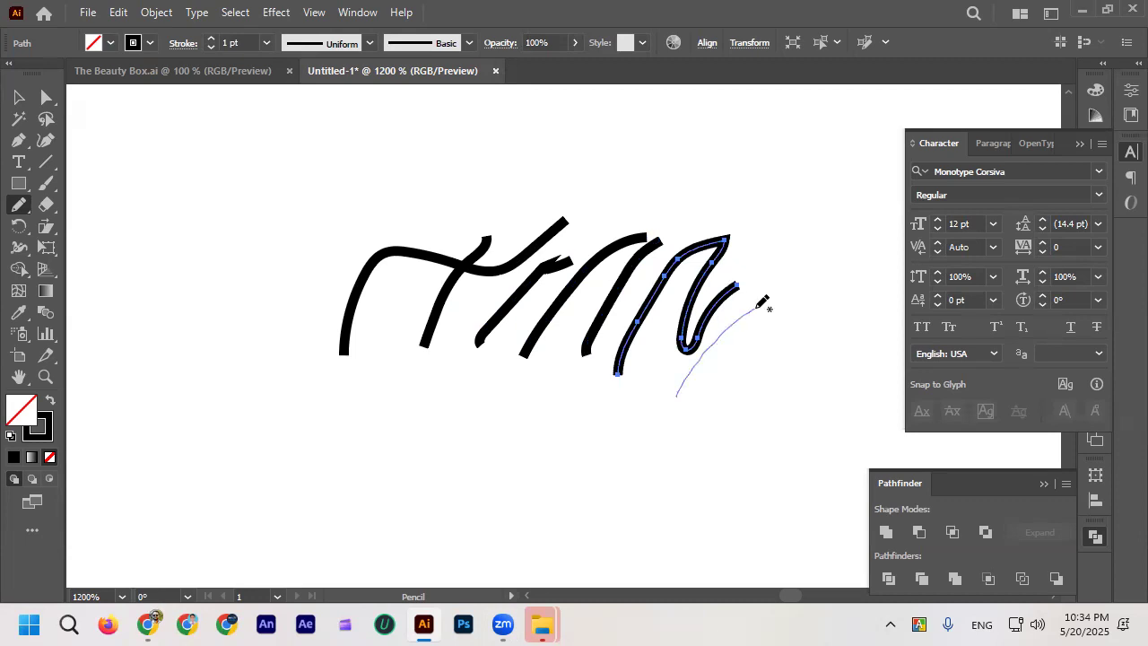
Step: Add a short slanted Pencil stroke after the existing ones and set the Pencil tool to close paths when ends are within 15 pixels
left_click_drag(723, 392, 777, 316)
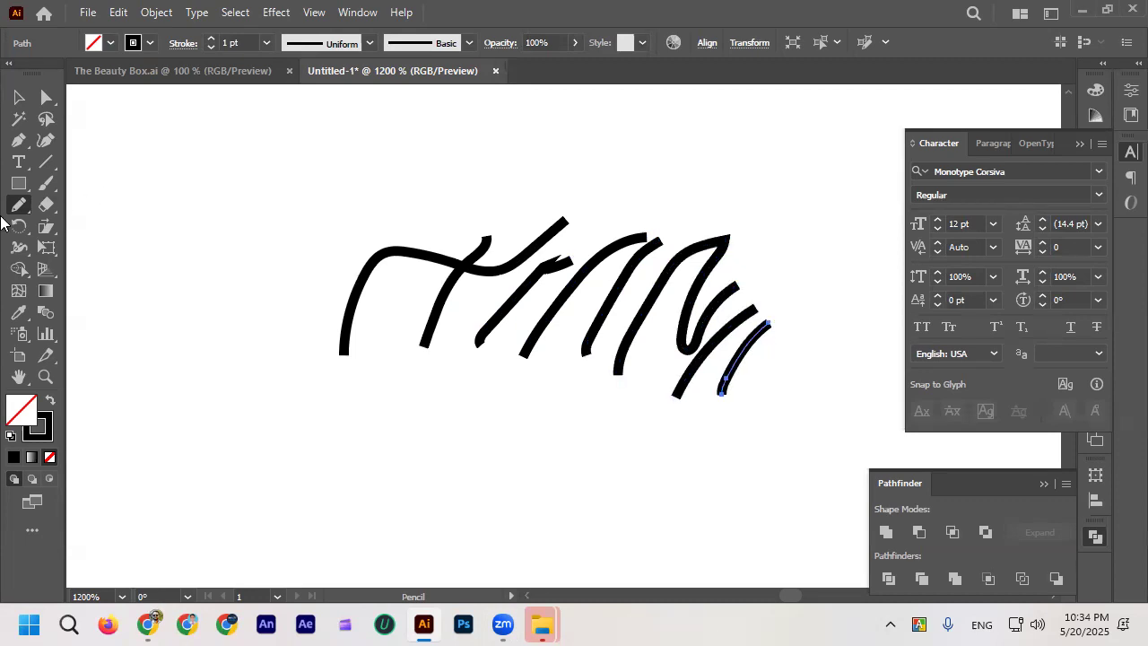
double_click(16, 206)
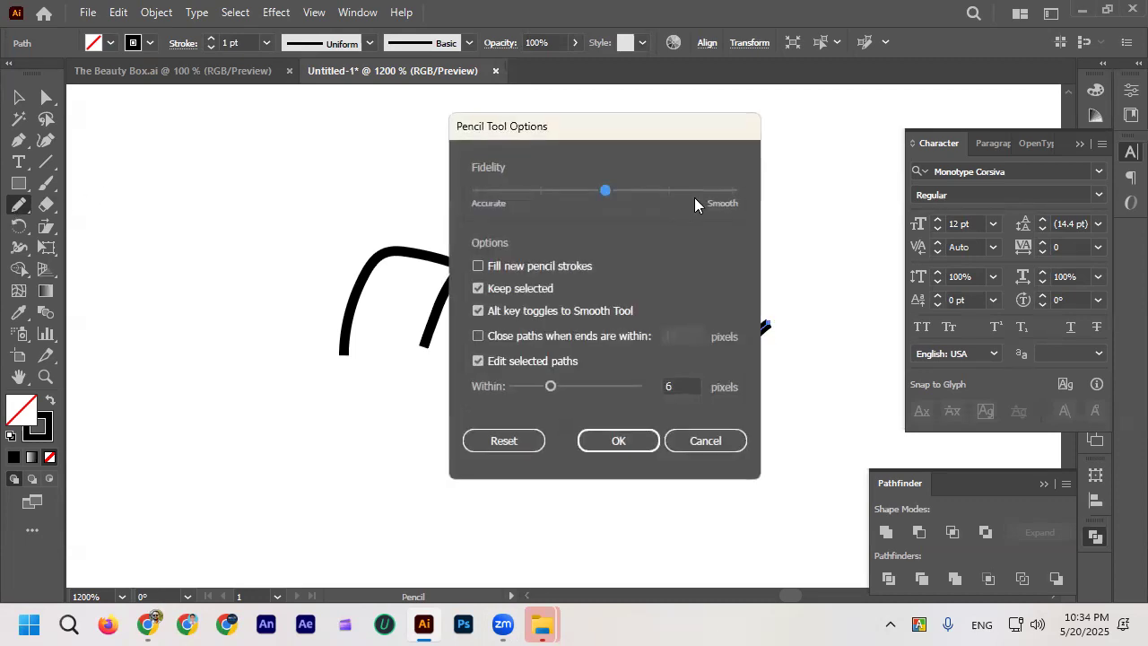
left_click(574, 339)
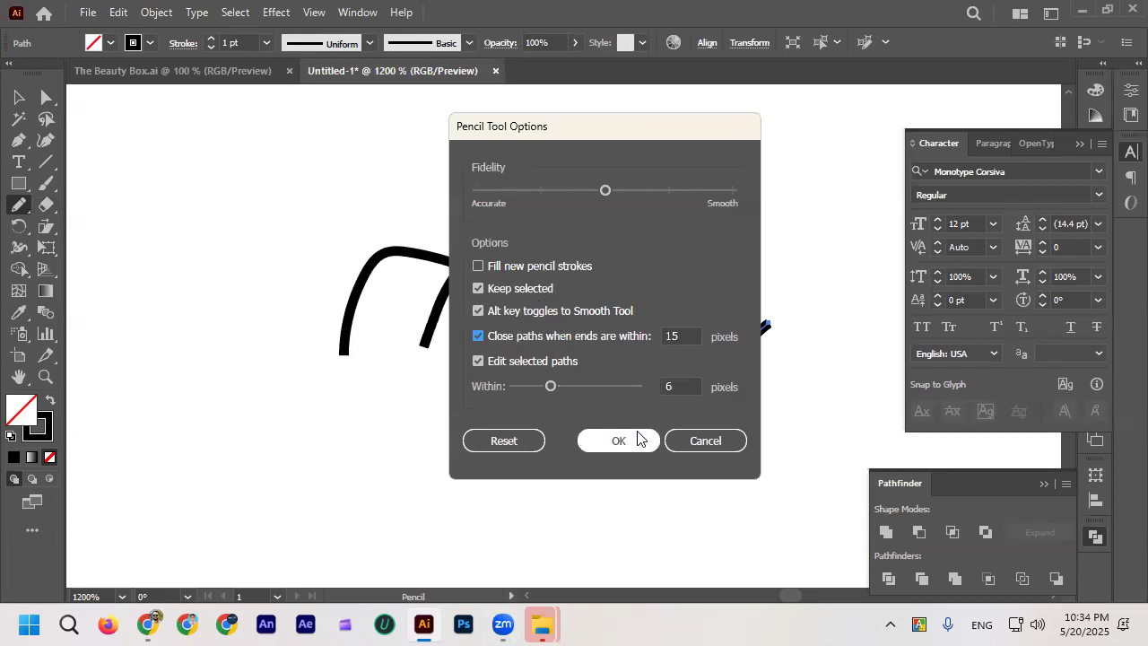
left_click(636, 438)
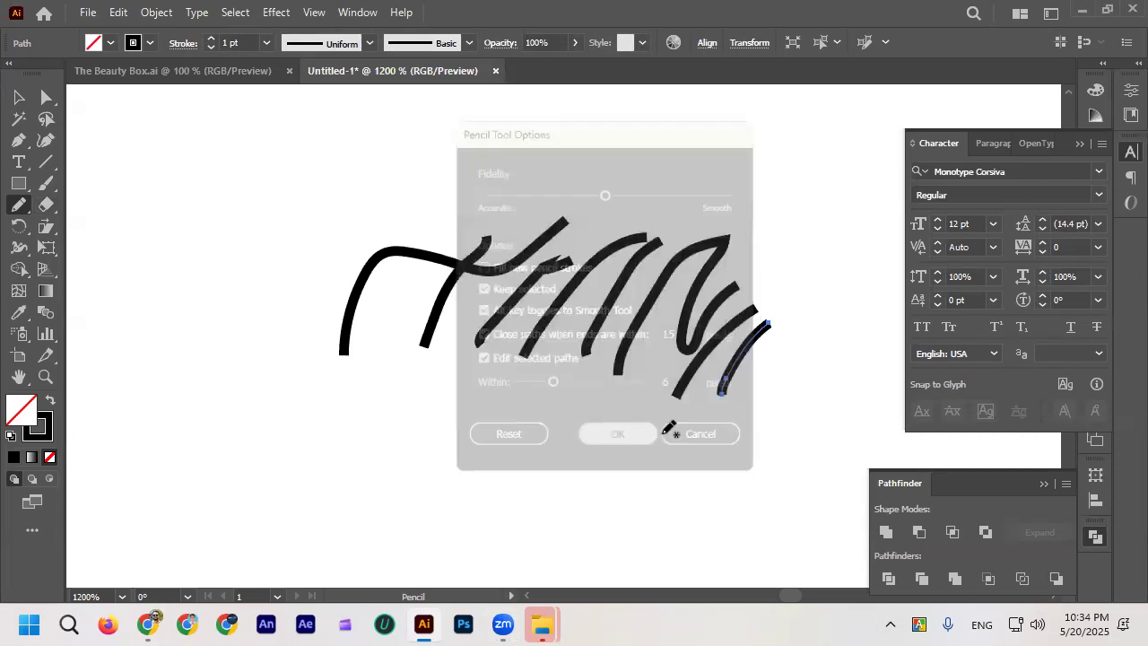
Step: Draw three slanted Pencil strokes in the empty area beside the first arched stroke
left_click_drag(264, 210, 284, 209)
left_click_drag(244, 303, 288, 229)
left_click_drag(269, 284, 304, 213)
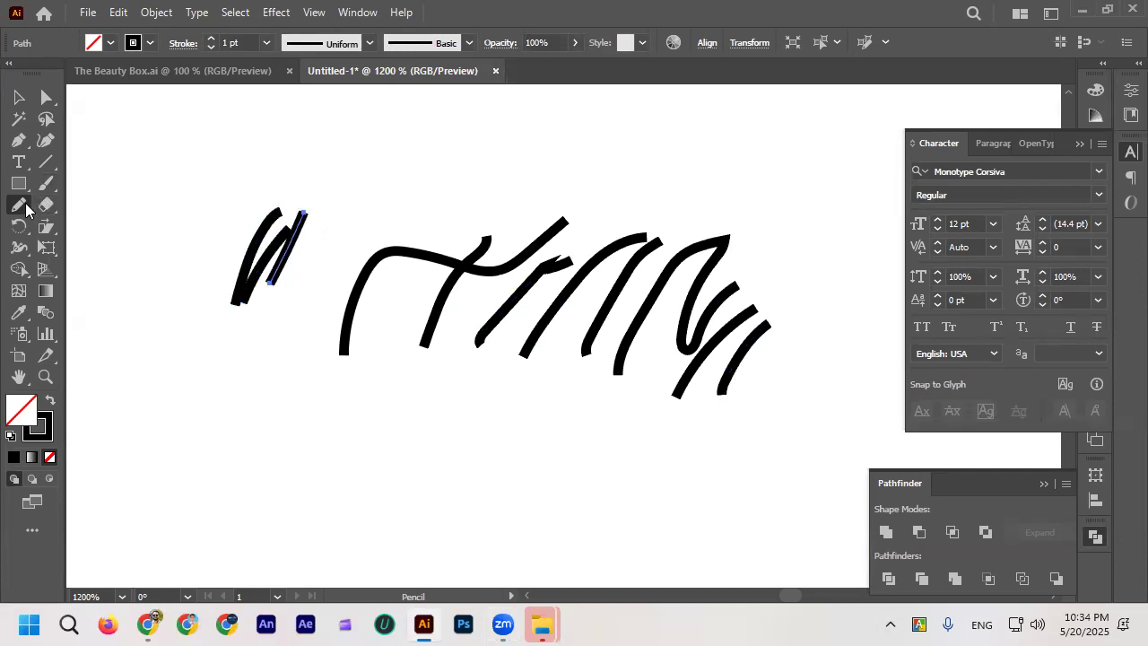
Step: Draw a series of longer curved and slanted Pencil strokes over and beside the cluster of tiny strokes
left_click(25, 209)
scroll(444, 290, "down", 3)
scroll(341, 312, "down", 4)
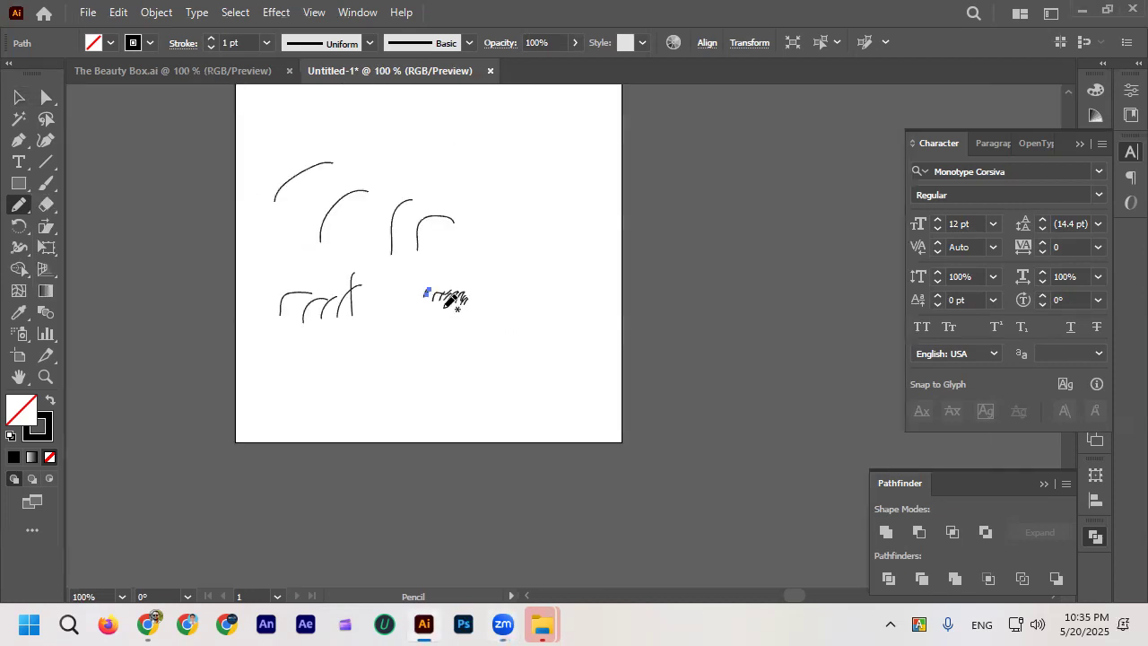
left_click_drag(425, 272, 456, 250)
mouse_move(441, 337)
left_mouse_down()
mouse_move(456, 269)
mouse_move(465, 275)
left_mouse_up()
scroll(493, 306, "up", 2)
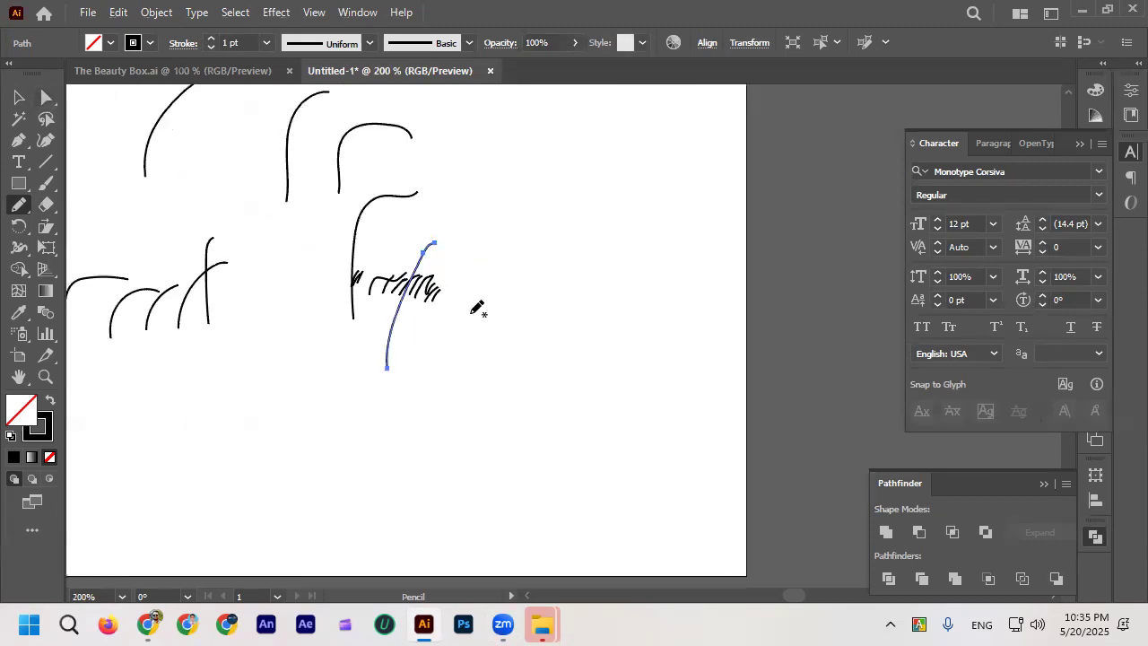
left_click_drag(419, 348, 437, 244)
left_click_drag(439, 330, 457, 255)
mouse_move(457, 331)
left_mouse_down()
mouse_move(484, 247)
mouse_move(511, 252)
left_mouse_up()
left_click_drag(410, 357, 449, 280)
left_click_drag(459, 338, 473, 302)
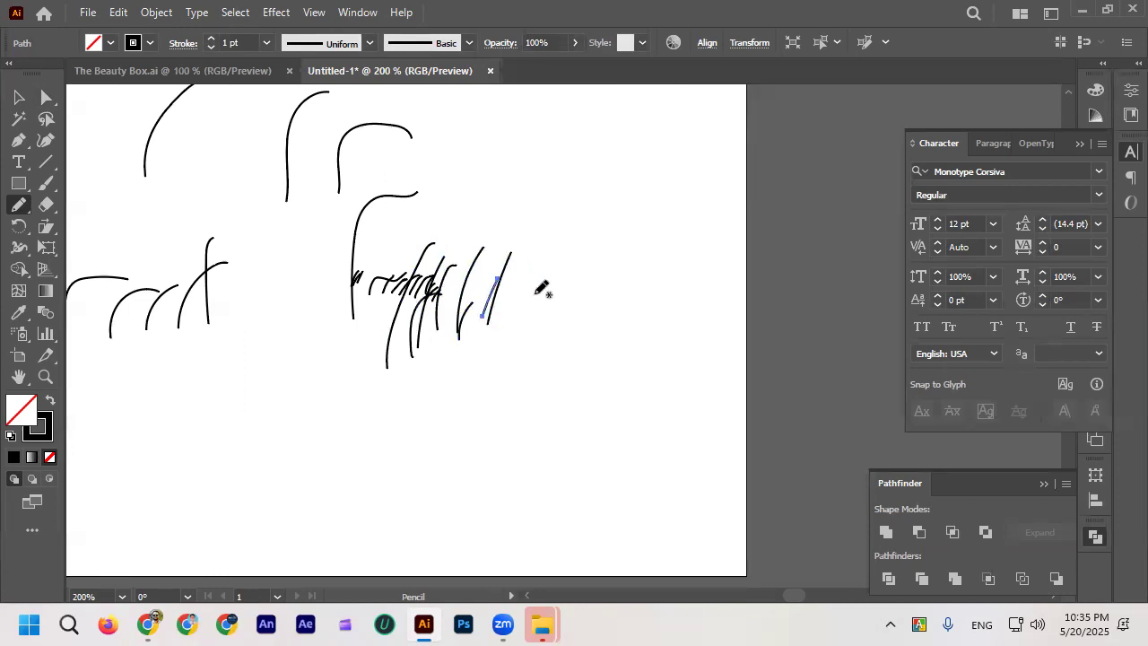
Step: Delete all the Pencil strokes from the artboard
left_click(19, 97)
left_click(663, 207)
scroll(587, 238, "down", 2)
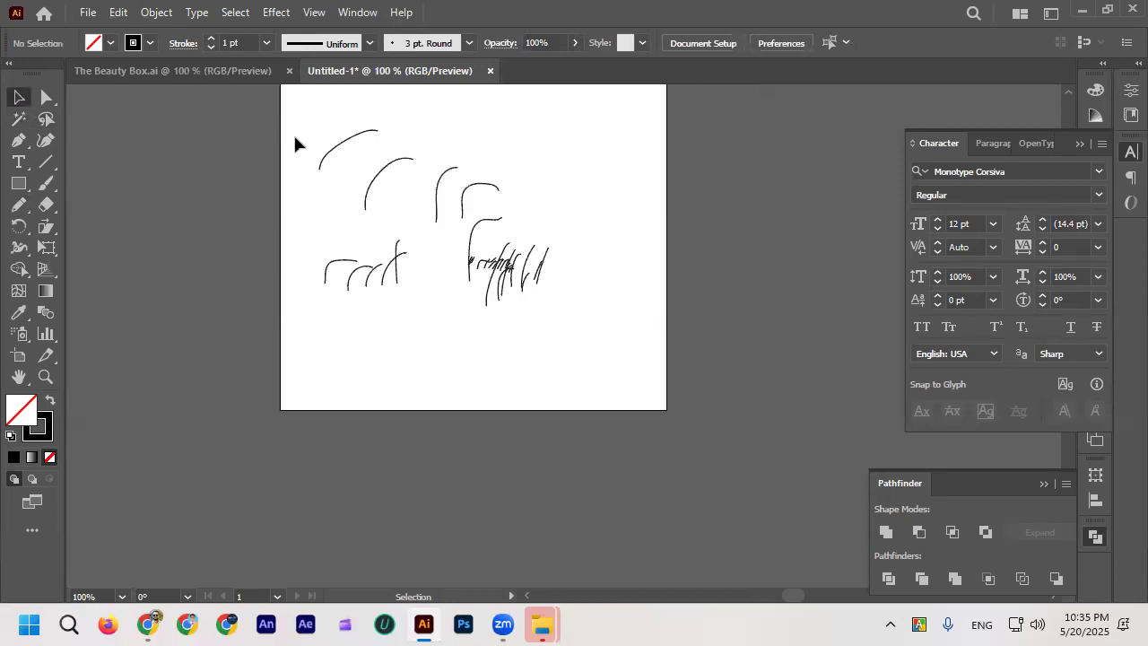
left_click_drag(565, 352, 564, 351)
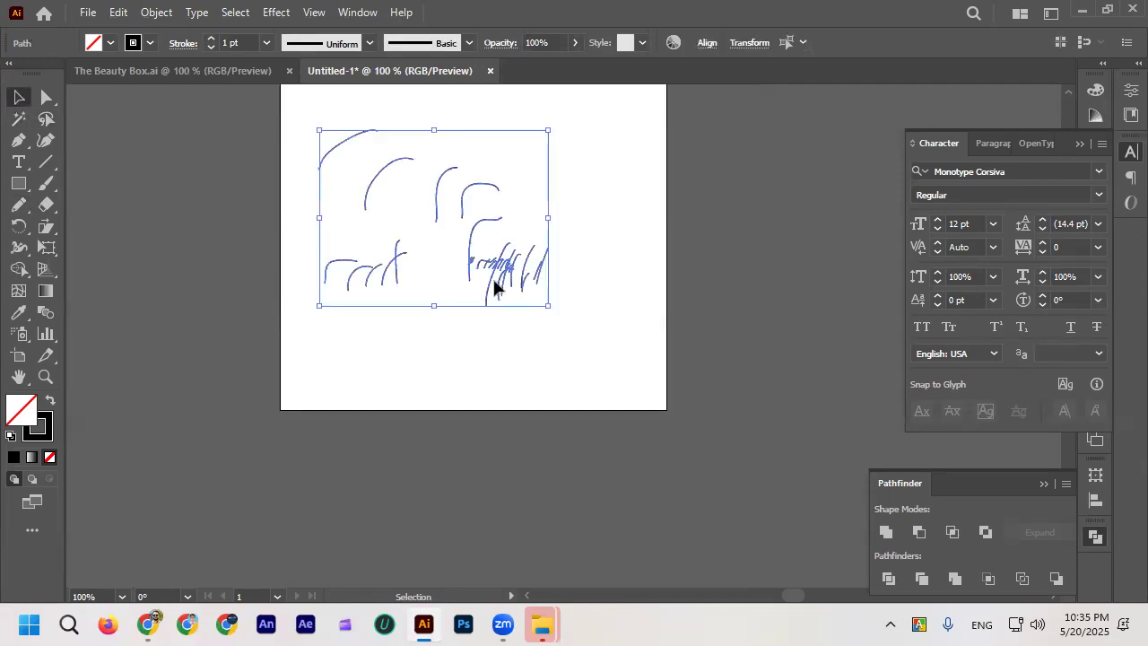
key("Delete")
left_click(22, 205)
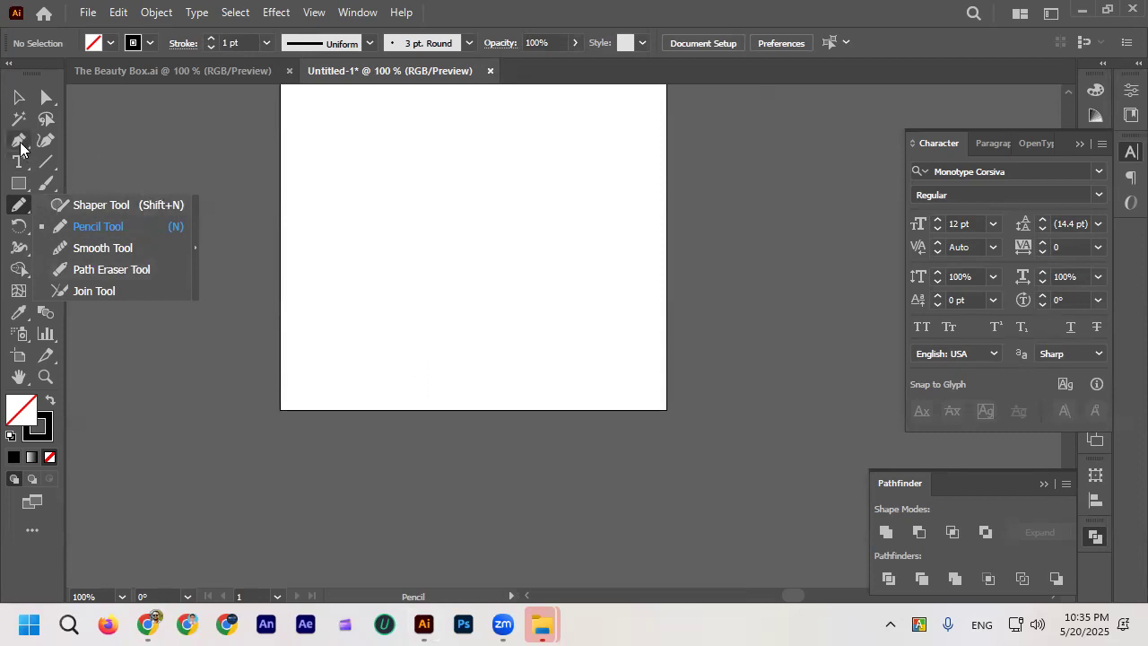
scroll(460, 274, "up", 1)
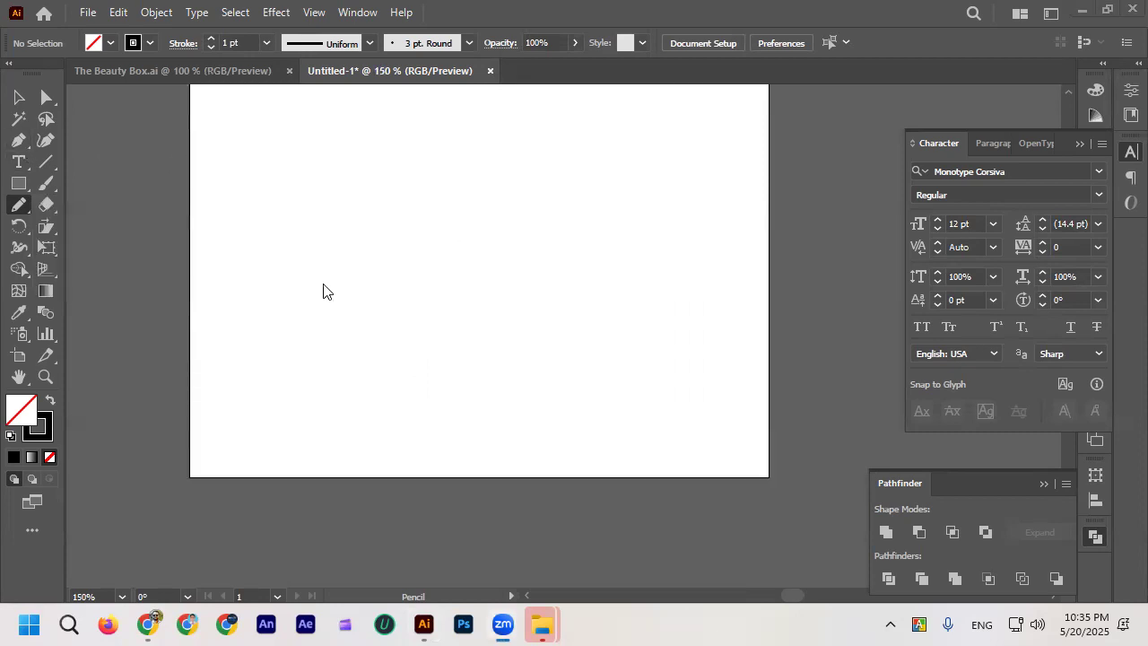
mouse_move(419, 192)
left_mouse_down()
mouse_move(344, 199)
mouse_move(413, 184)
left_mouse_up()
key("ctrl+z")
Step: Draw a long wavy open path with the Pen tool across the artboard, looping back underneath with a few sharp corners, and deselect it
left_click(18, 140)
left_click(282, 264)
left_click(444, 174)
left_click_drag(548, 174, 579, 215)
left_click_drag(623, 273, 655, 289)
left_click(697, 228)
left_click(764, 277)
left_click_drag(764, 277, 802, 352)
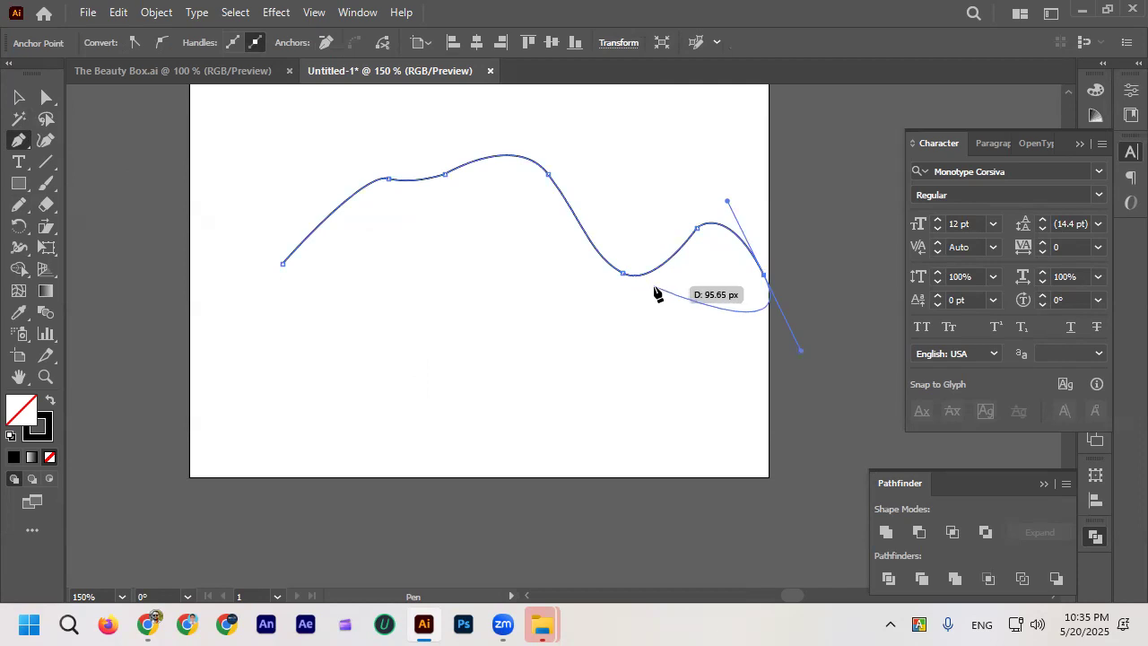
left_click(637, 318)
left_click_drag(600, 363, 597, 387)
left_click(551, 404)
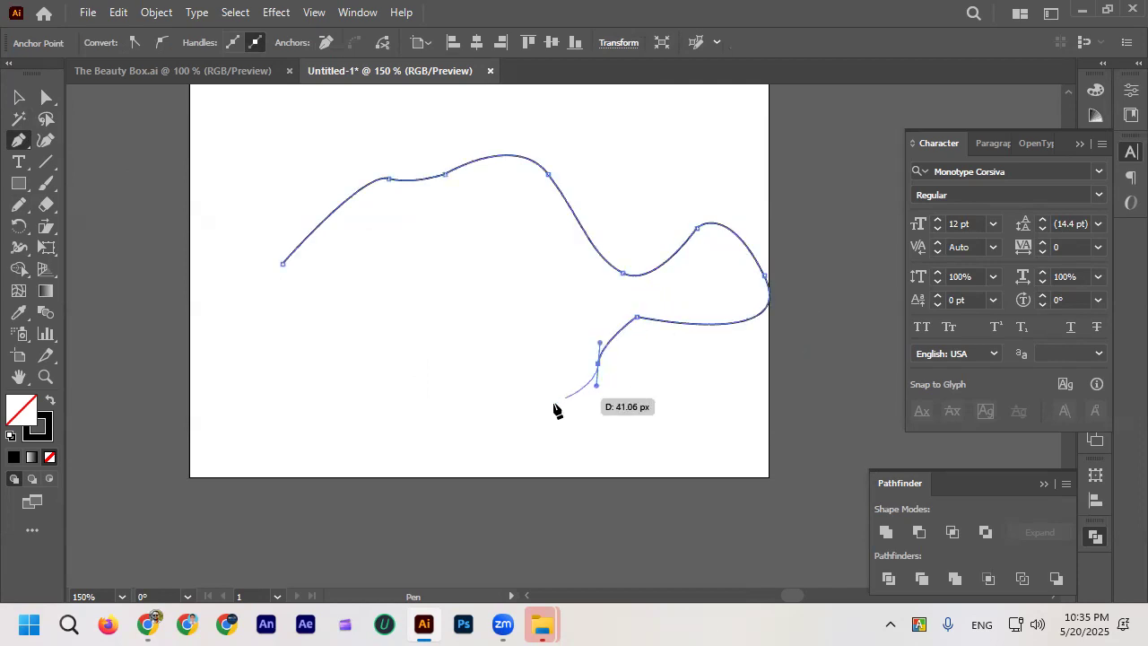
left_click_drag(511, 382, 477, 392)
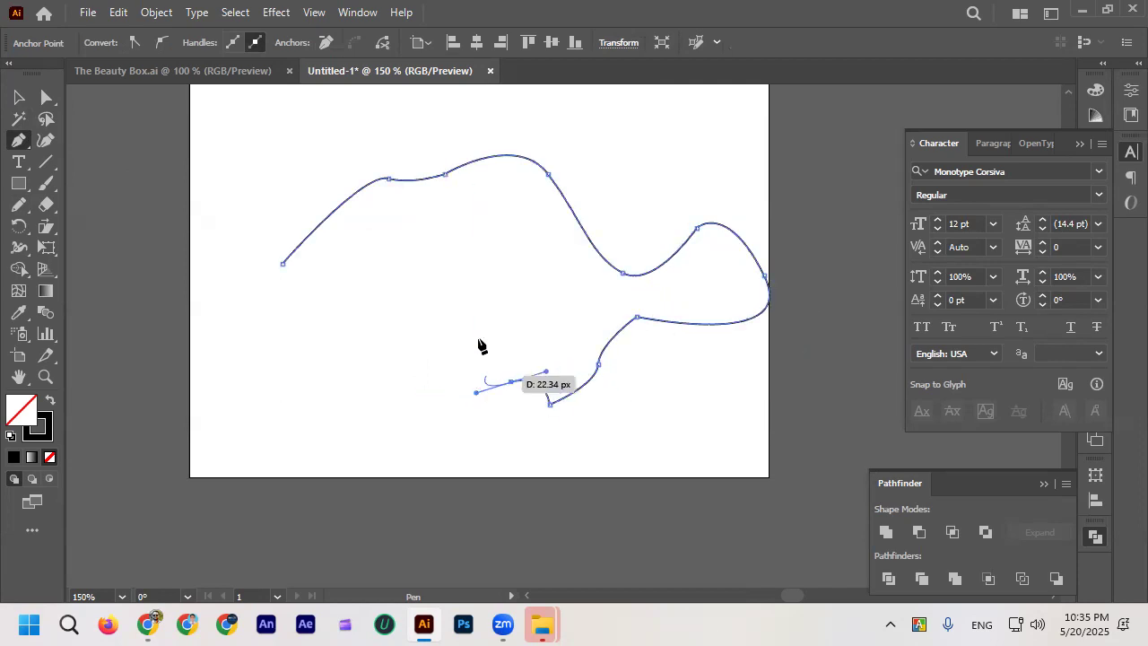
left_click(21, 99)
left_click(556, 231)
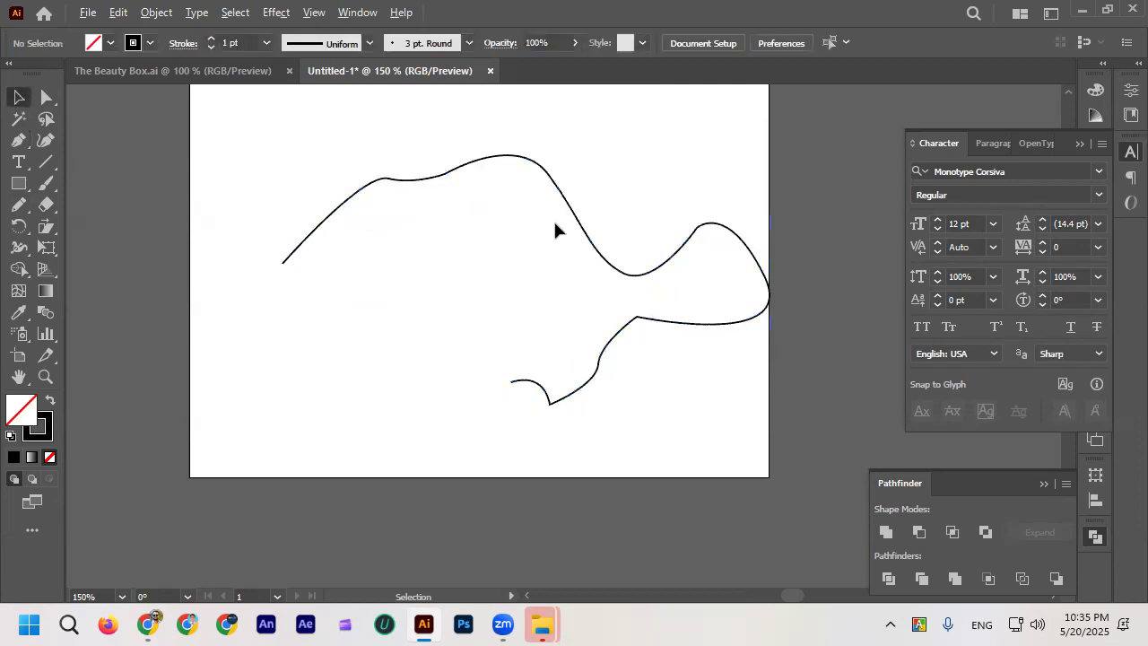
Step: Examine the corner points of the wavy path up close, at the lower bend and at the hump beside the artboard edge
scroll(655, 331, "up", 10)
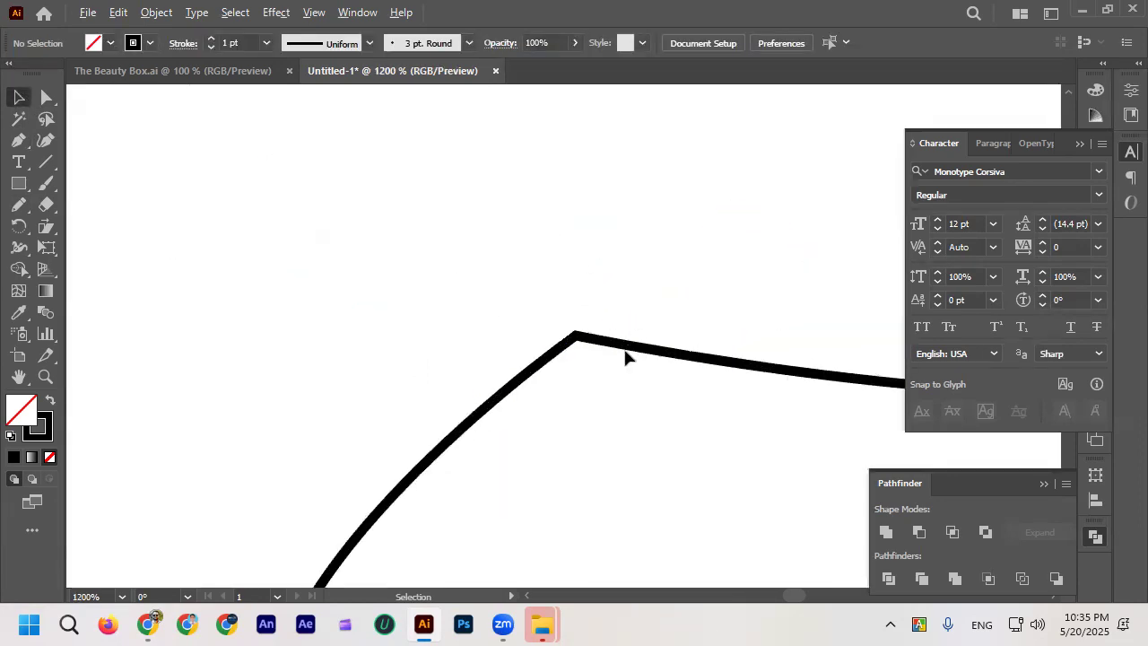
left_click(533, 285)
scroll(660, 249, "down", 7)
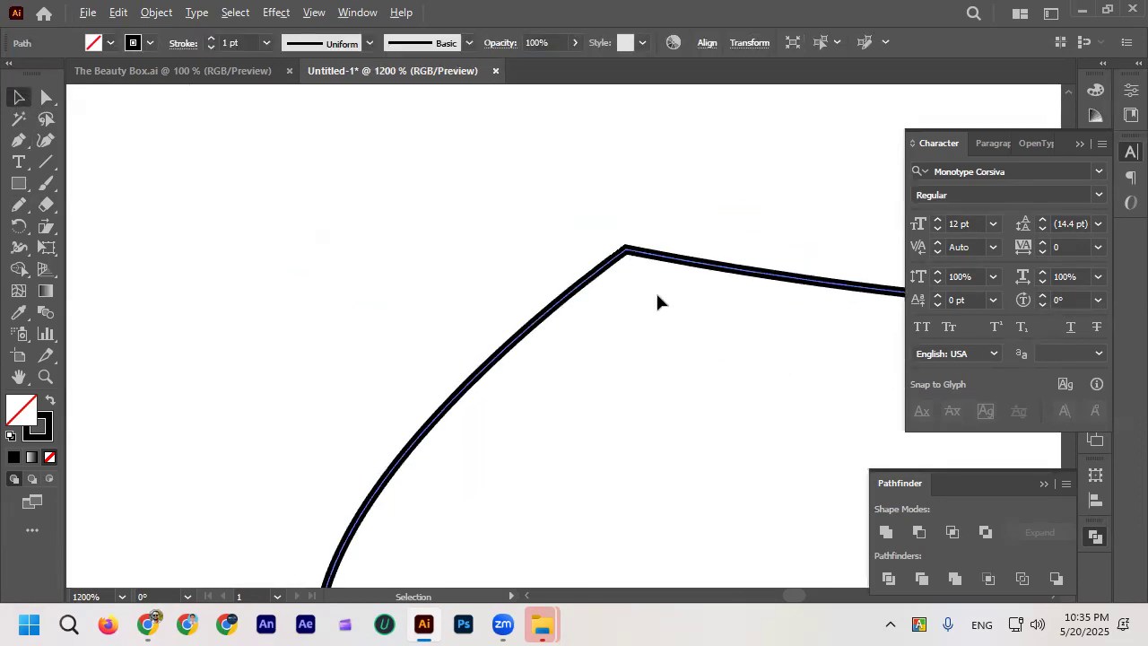
scroll(509, 364, "down", 2)
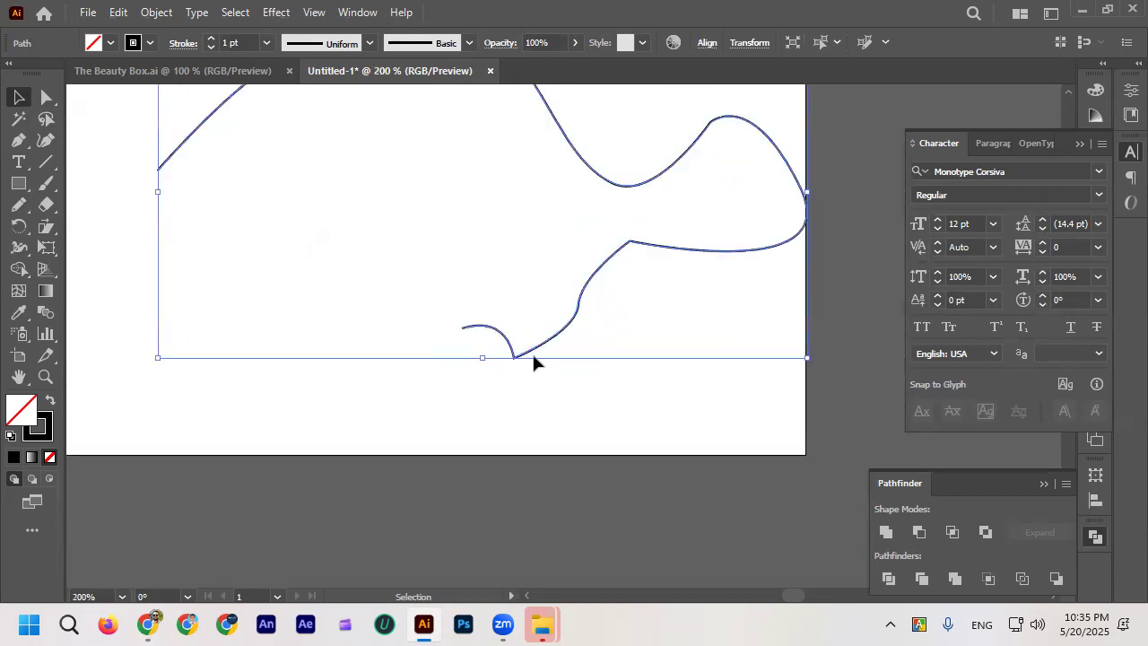
scroll(628, 314, "up", 2)
scroll(728, 213, "up", 8)
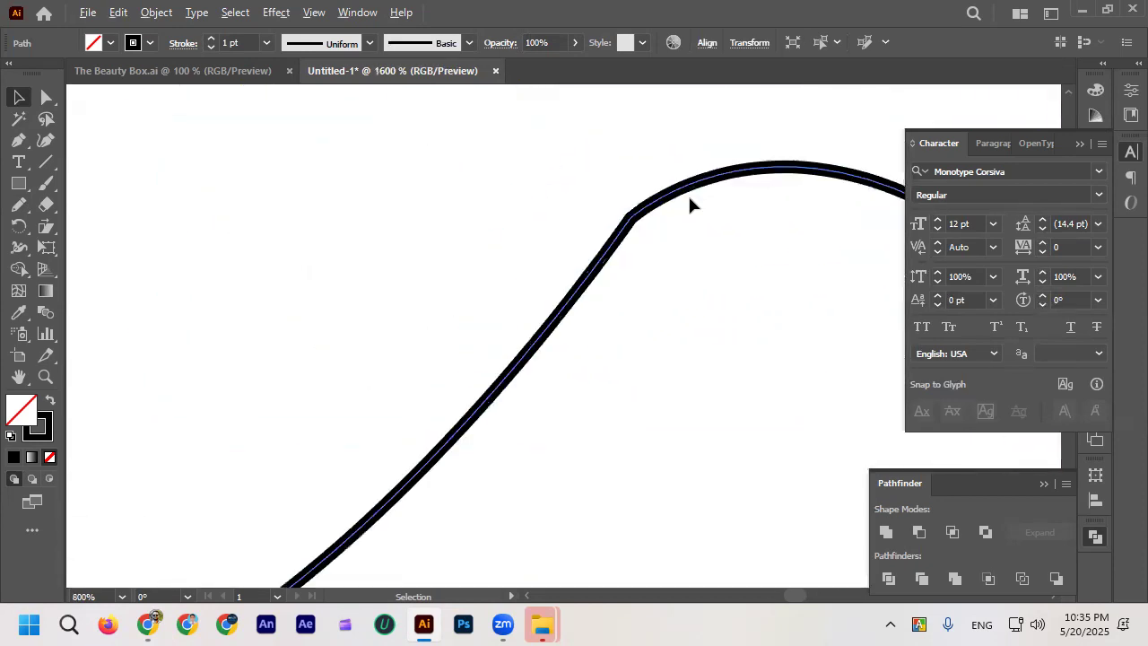
left_click_drag(593, 217, 578, 235)
scroll(578, 237, "down", 8)
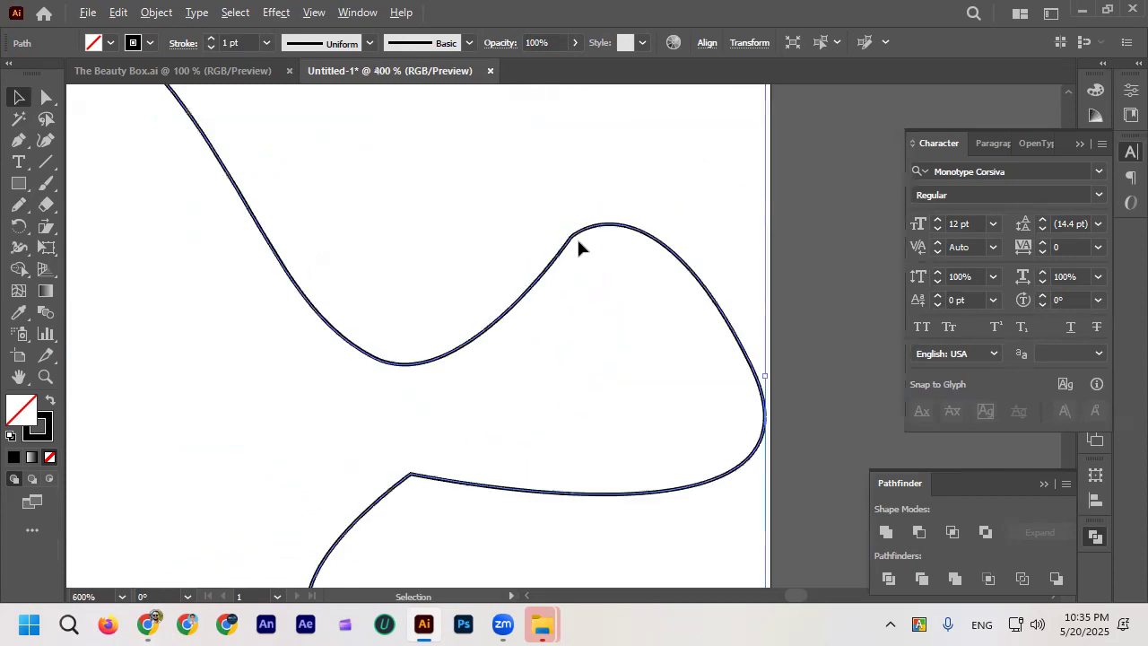
Step: Set the wavy path's stroke weight to 5 pt and deselect it
left_click(207, 43)
left_click(208, 42)
left_click(207, 42)
left_click(207, 42)
left_click(325, 346)
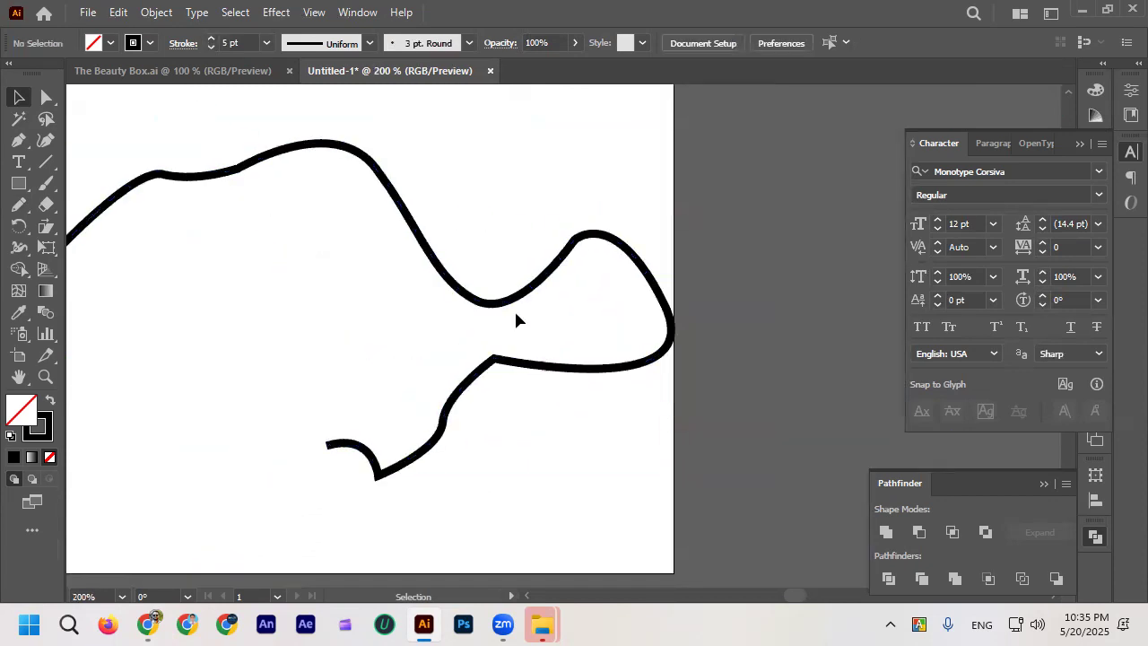
Step: Select the wavy path, switch to the Smooth tool, and return to the Selection tool with nothing selected
scroll(494, 364, "up", 4)
scroll(600, 289, "down", 4)
left_click_drag(589, 311, 503, 291)
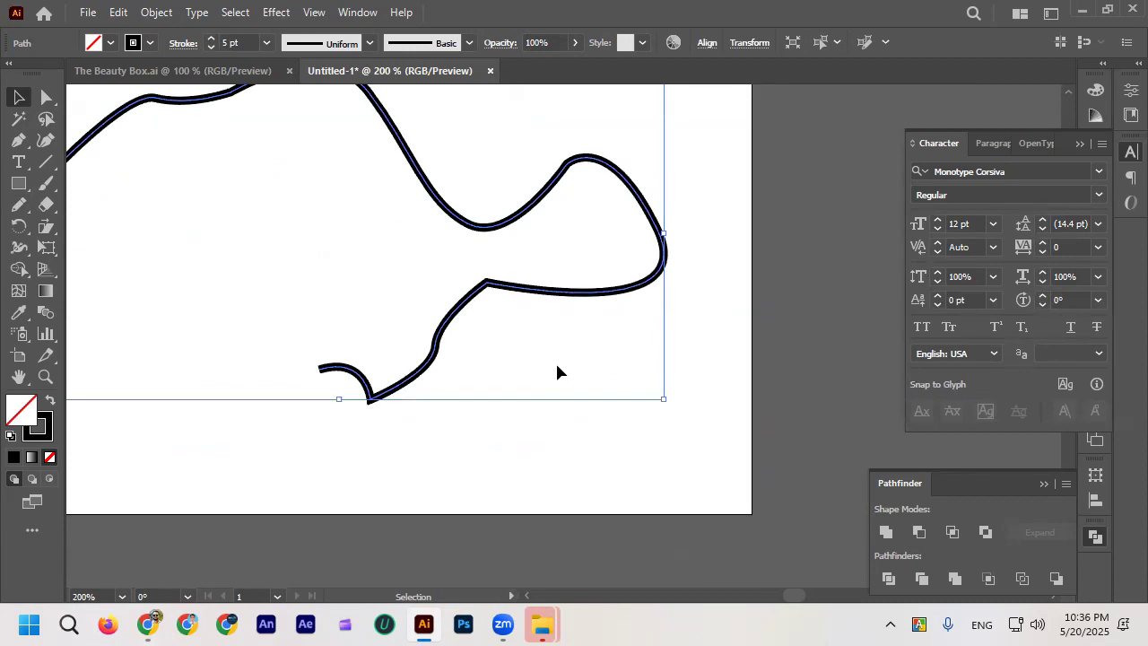
left_click(19, 204)
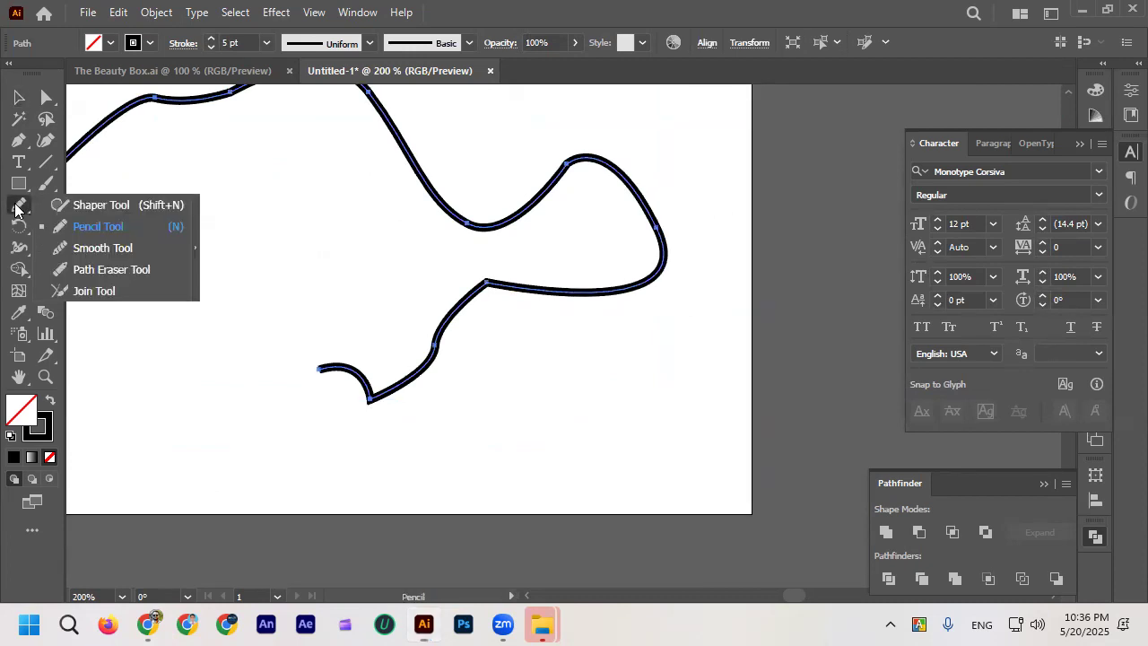
left_click(103, 246)
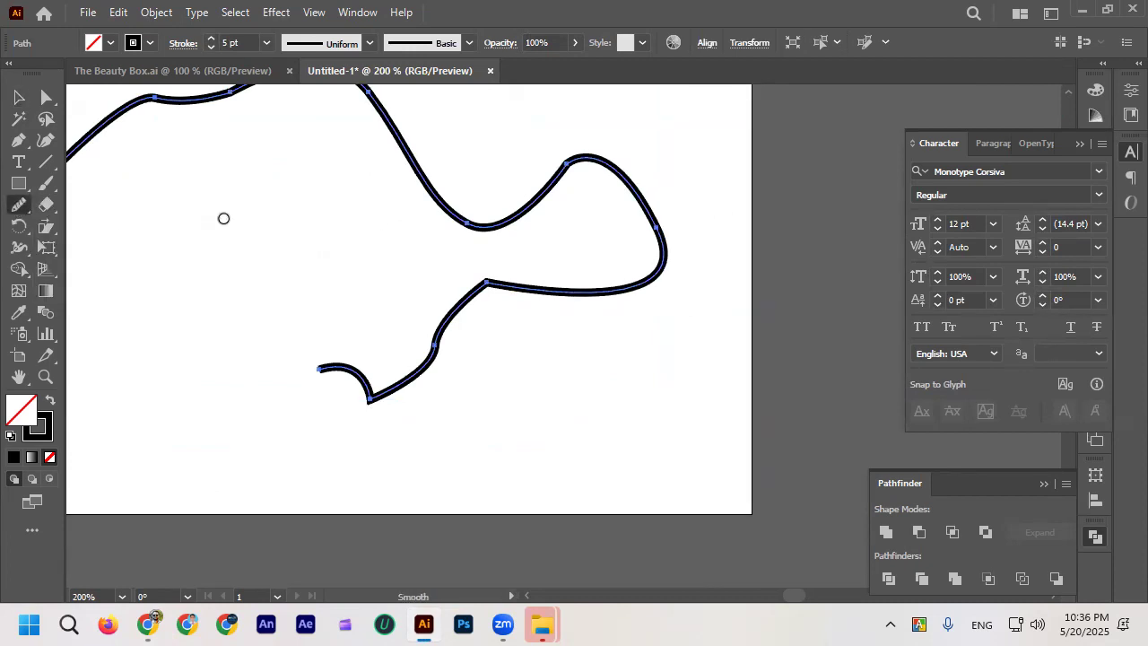
left_click(19, 97)
left_click(279, 174)
Step: Draw a short S-shaped open path with the Pen tool in the empty area above the wavy path
scroll(574, 303, "down", 2)
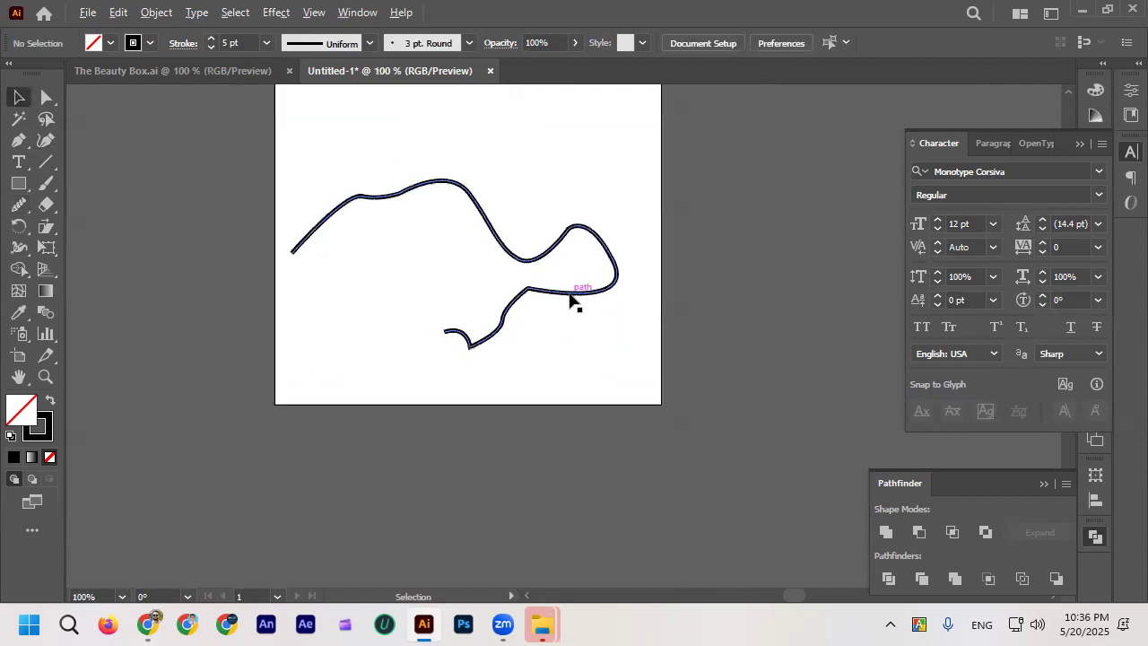
scroll(525, 248, "up", 1)
scroll(574, 332, "up", 2)
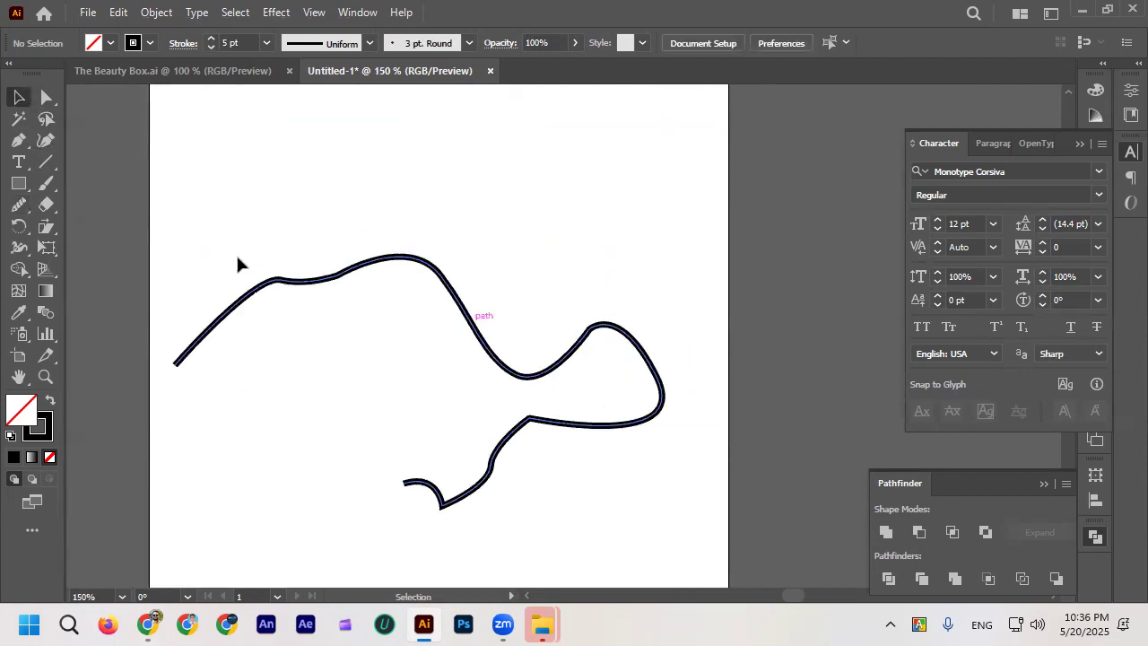
left_click(19, 139)
scroll(414, 453, "up", 1)
left_click(510, 121)
left_click_drag(492, 164, 509, 189)
mouse_move(509, 272)
left_mouse_down()
mouse_move(490, 306)
mouse_move(524, 264)
left_mouse_up()
Step: Draw a second S-shaped open path with the Pen tool to the left of the first one and deselect it
left_click(17, 97)
left_click(19, 140)
scroll(350, 381, "up", 1)
left_click(376, 164)
left_click(359, 240)
left_click_drag(376, 269, 377, 269)
left_click_drag(365, 345, 341, 379)
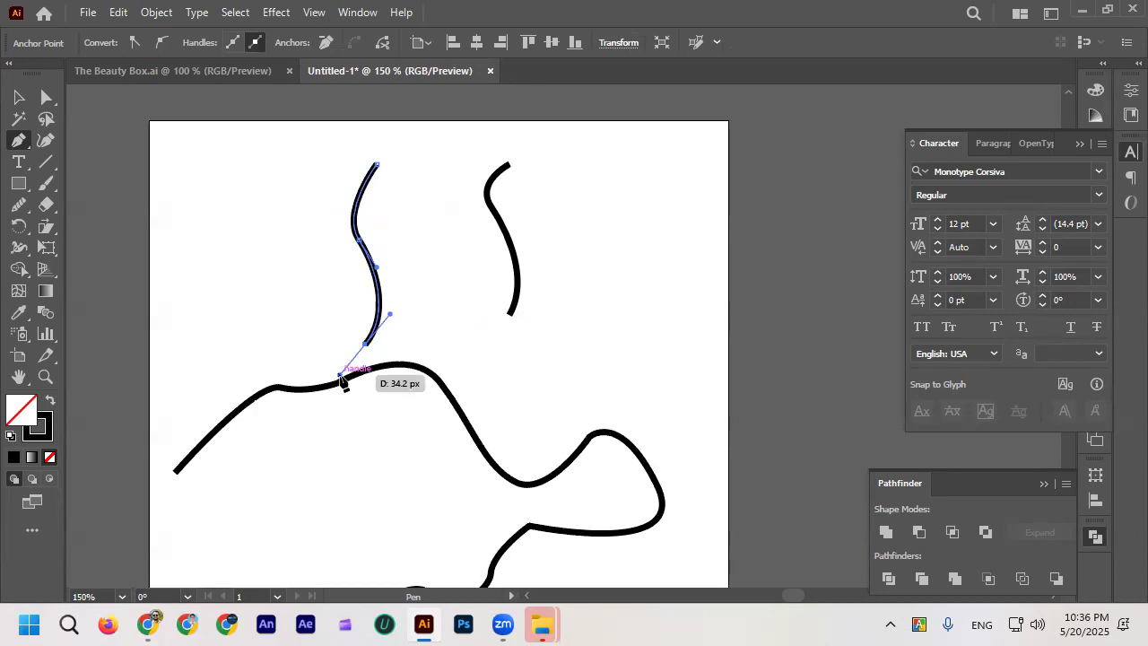
left_click(19, 96)
left_click(302, 263)
Step: Examine the bends of the S-shaped paths and the sharp corners of the wavy path up close
scroll(345, 246, "up", 4)
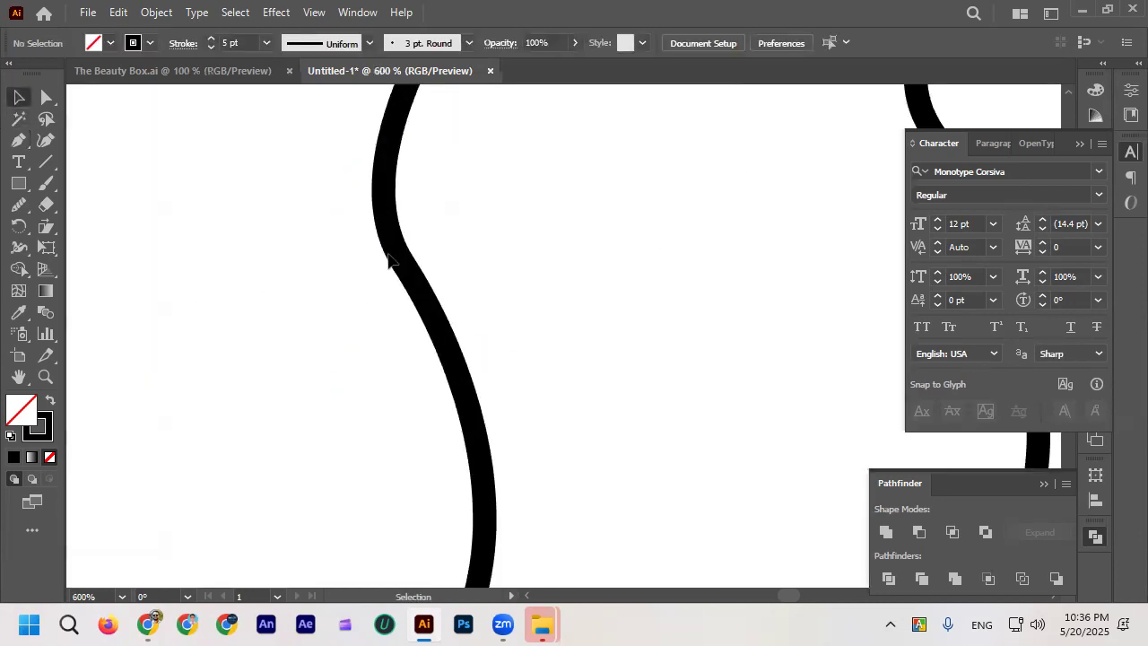
scroll(435, 286, "down", 3)
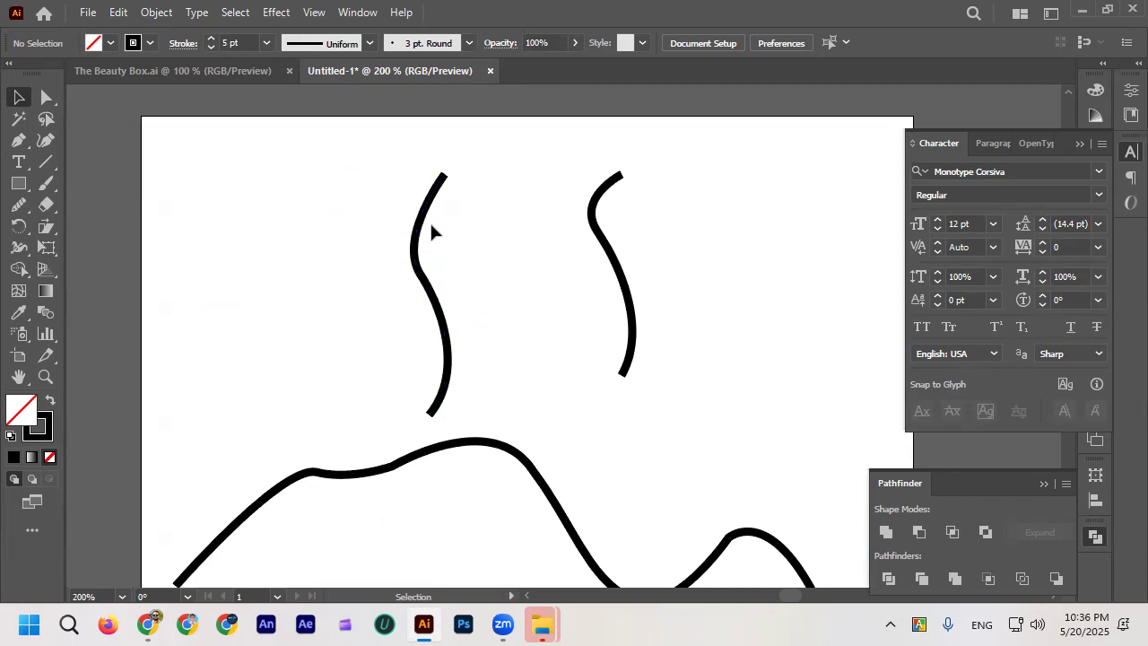
scroll(430, 234, "up", 1)
left_click(418, 285)
scroll(464, 296, "down", 1)
left_click(471, 269)
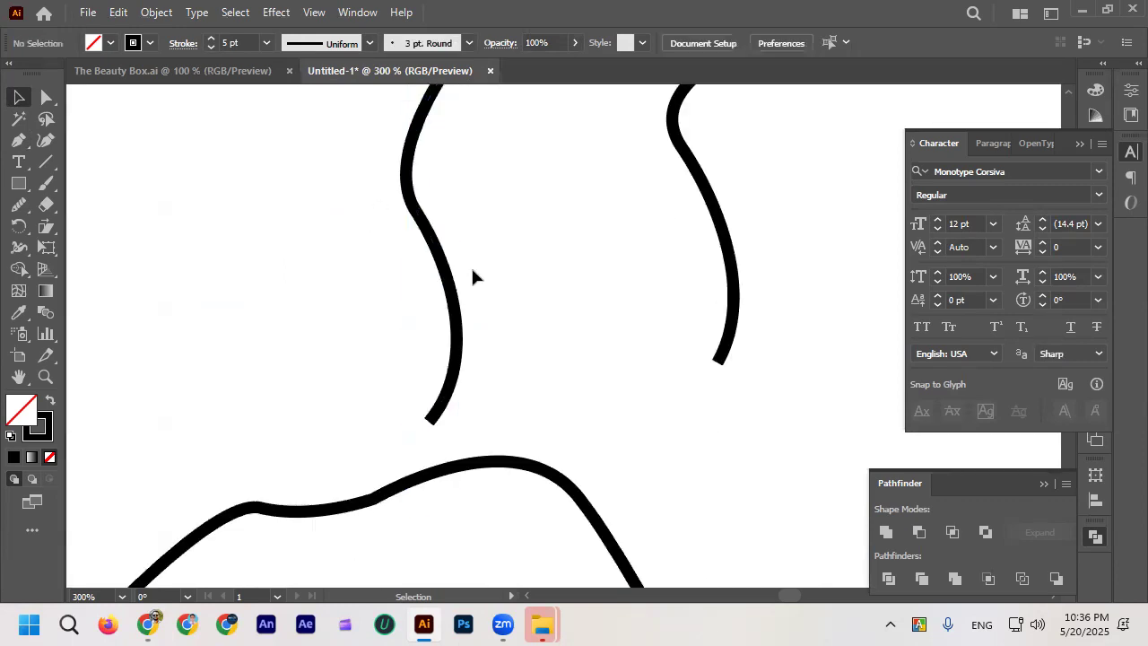
scroll(457, 265, "down", 1)
left_click_drag(451, 263, 424, 235)
scroll(551, 367, "down", 2)
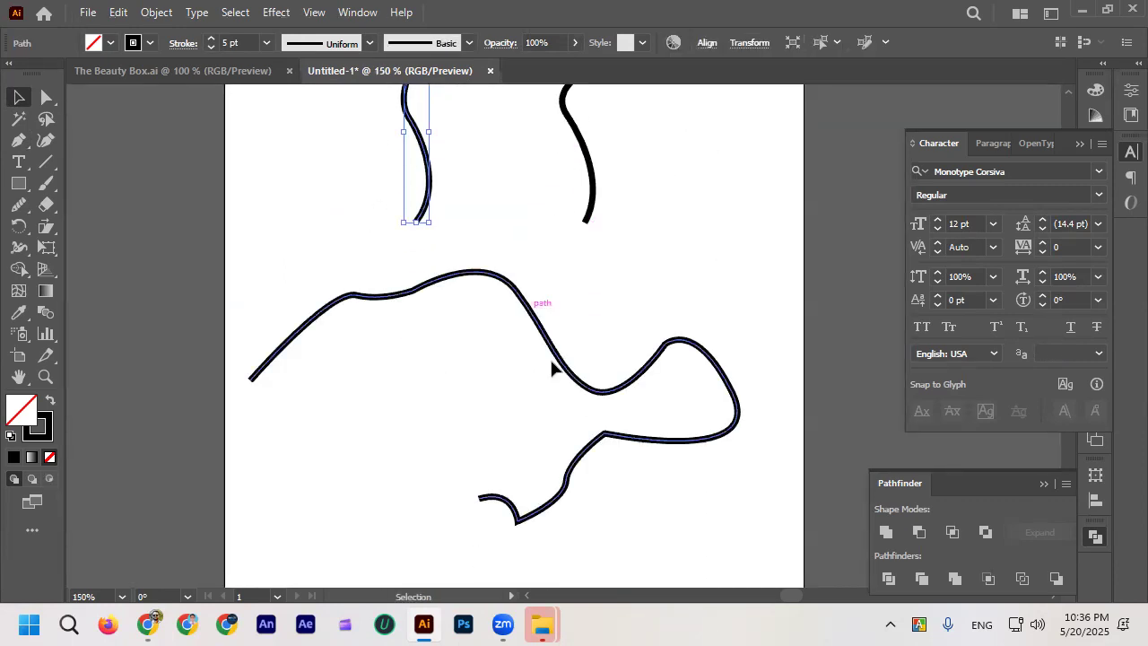
scroll(628, 444, "up", 2)
left_click(557, 367)
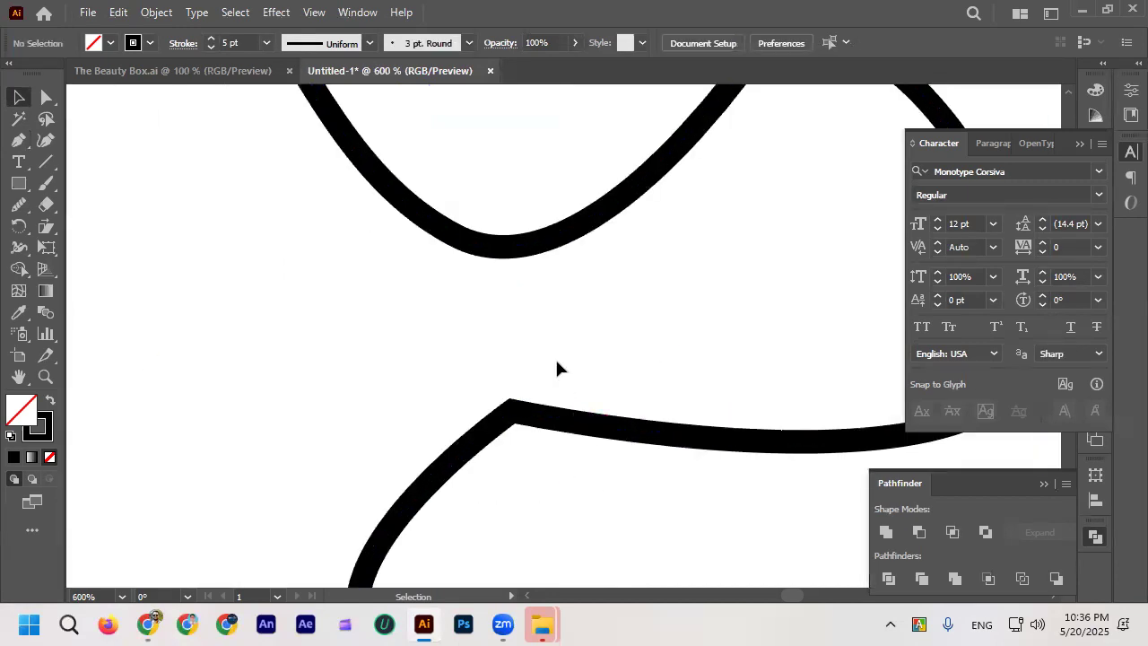
scroll(553, 370, "down", 1)
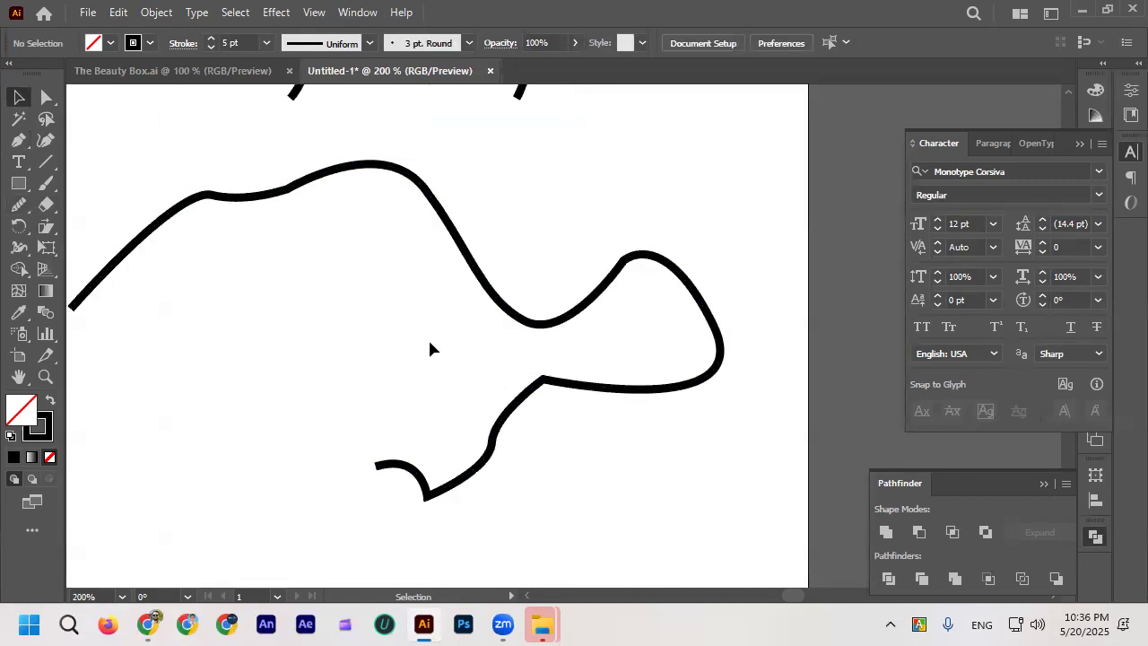
left_click(639, 391)
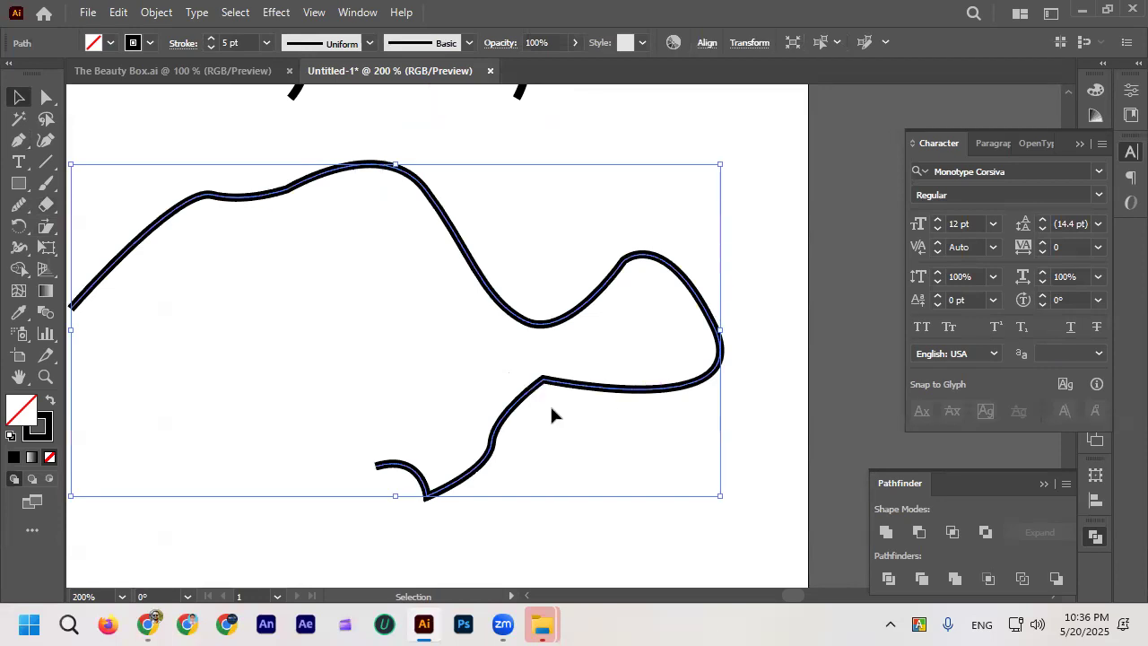
Step: Round off the corner and bends along the lower-right part of the wavy path with the Smooth tool
left_click(18, 205)
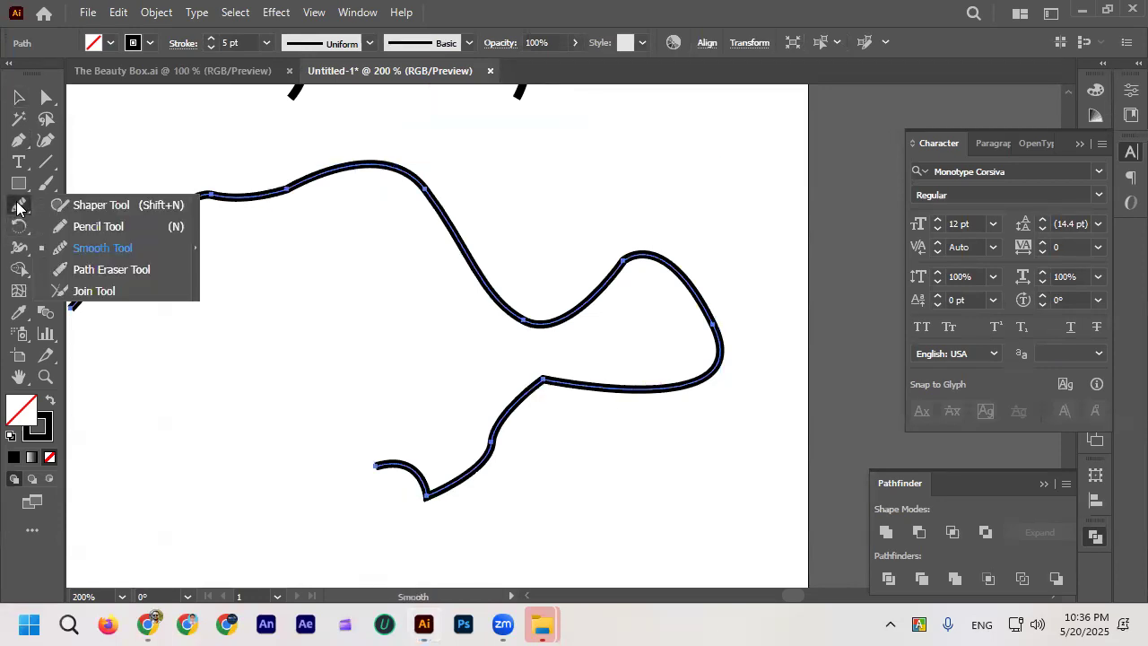
left_click(87, 253)
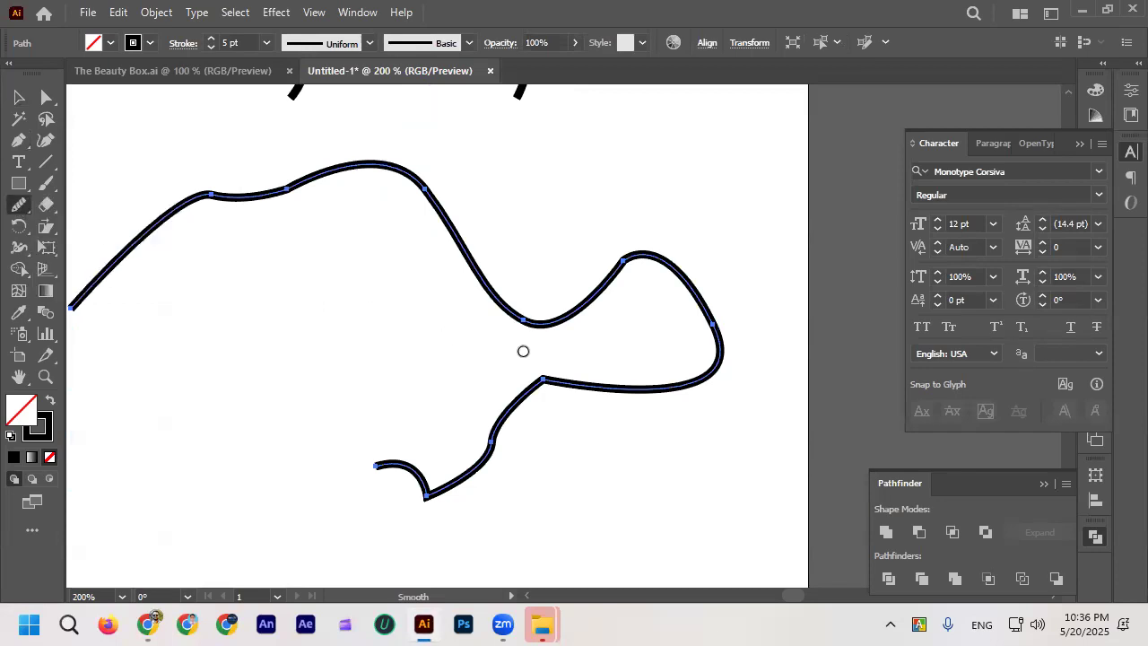
scroll(523, 351, "down", 2)
left_click_drag(496, 320, 567, 309)
left_click_drag(496, 320, 565, 303)
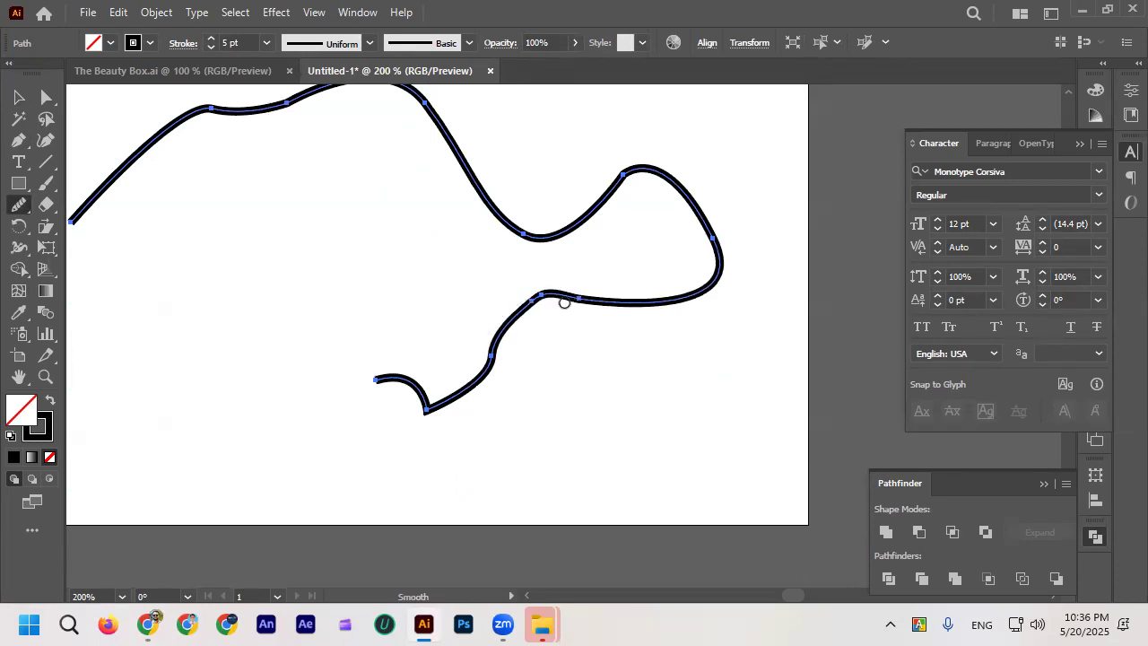
left_click_drag(454, 379, 573, 302)
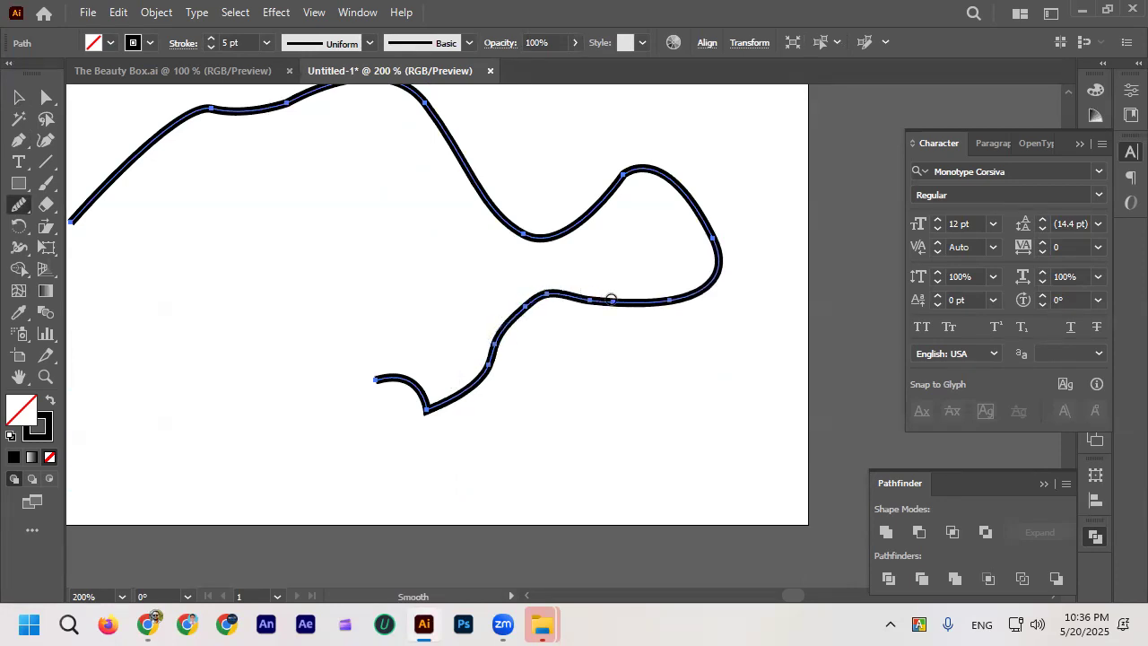
mouse_move(497, 353)
left_mouse_down()
mouse_move(409, 404)
mouse_move(453, 388)
left_mouse_up()
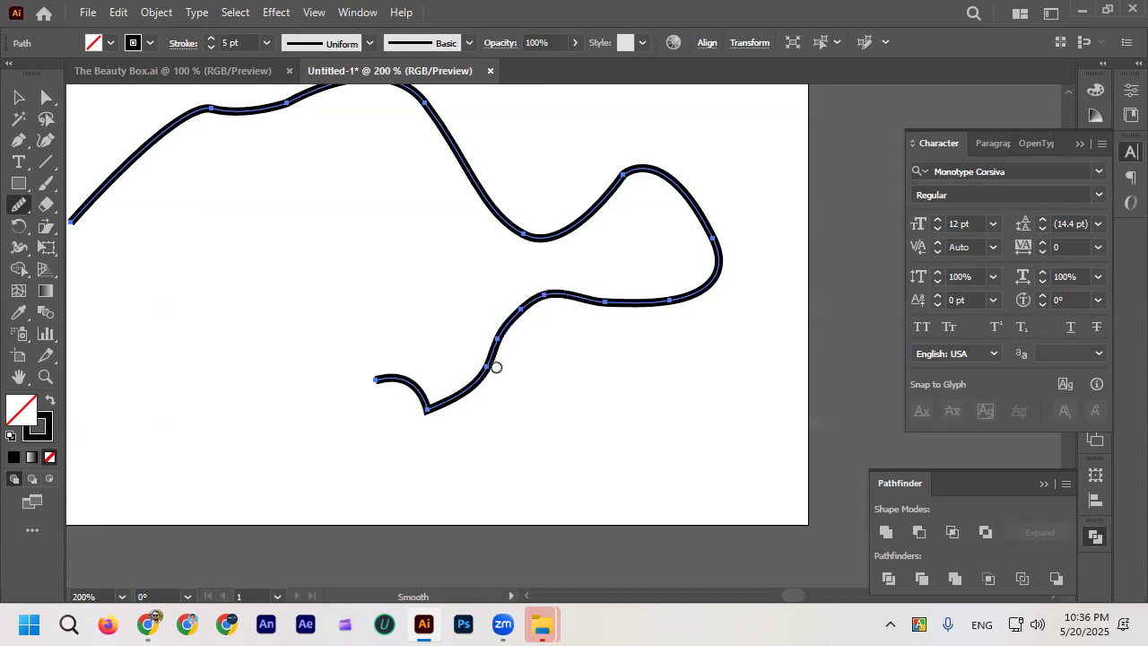
mouse_move(587, 299)
left_mouse_down()
mouse_move(654, 303)
mouse_move(704, 280)
left_mouse_up()
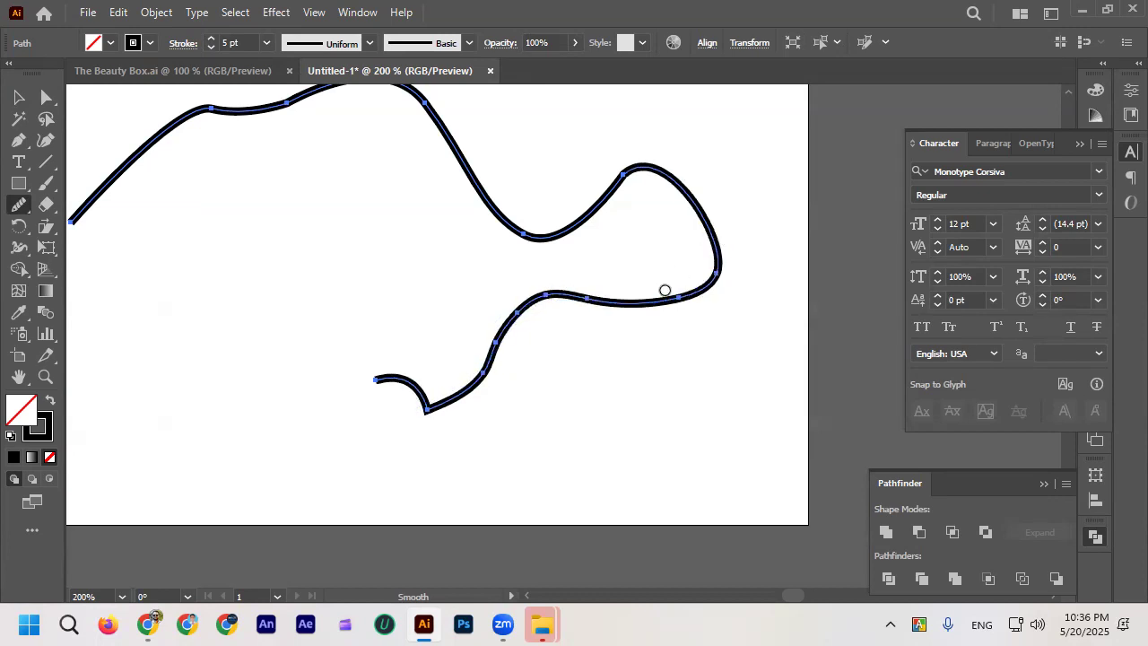
mouse_move(613, 307)
left_mouse_down()
mouse_move(552, 311)
mouse_move(489, 365)
mouse_move(582, 313)
mouse_move(628, 334)
mouse_move(518, 325)
mouse_move(459, 402)
left_mouse_up()
left_click_drag(570, 298, 469, 380)
Step: Smooth the bends along the upper-left stretch of the wavy path
scroll(473, 397, "up", 2)
scroll(473, 397, "up", 1)
mouse_move(213, 221)
left_mouse_down()
mouse_move(308, 193)
mouse_move(387, 194)
mouse_move(409, 211)
mouse_move(303, 198)
mouse_move(200, 228)
mouse_move(126, 293)
left_mouse_up()
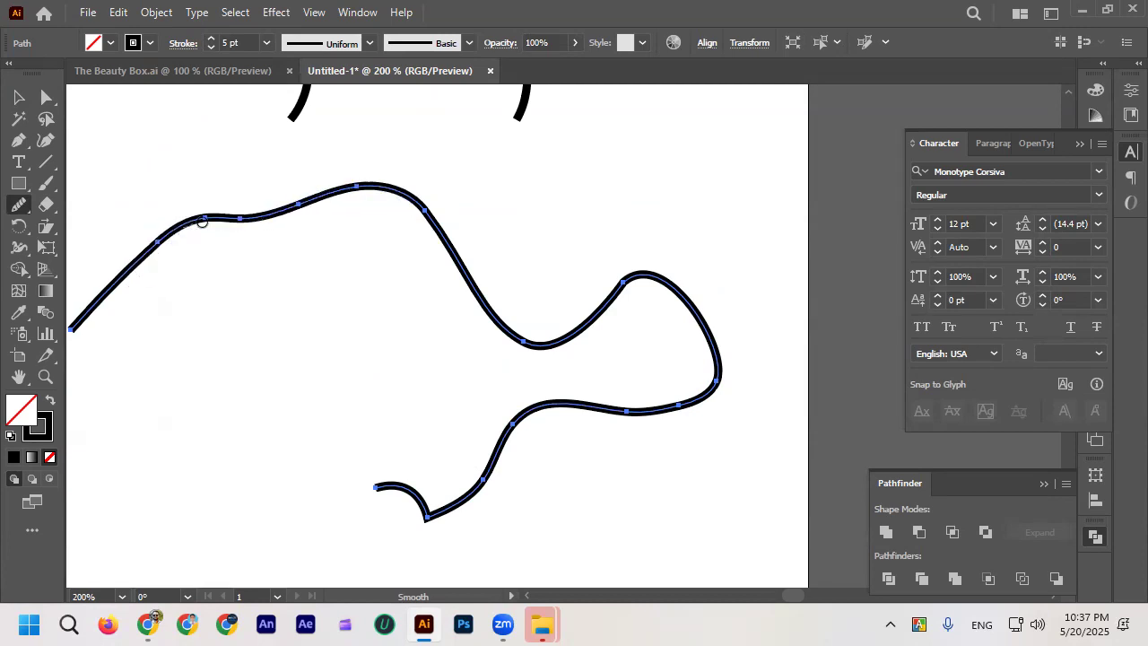
Step: Smooth the bend in the middle of the left S-shaped path with the Smooth tool and deselect the path
scroll(308, 338, "up", 8)
key("v")
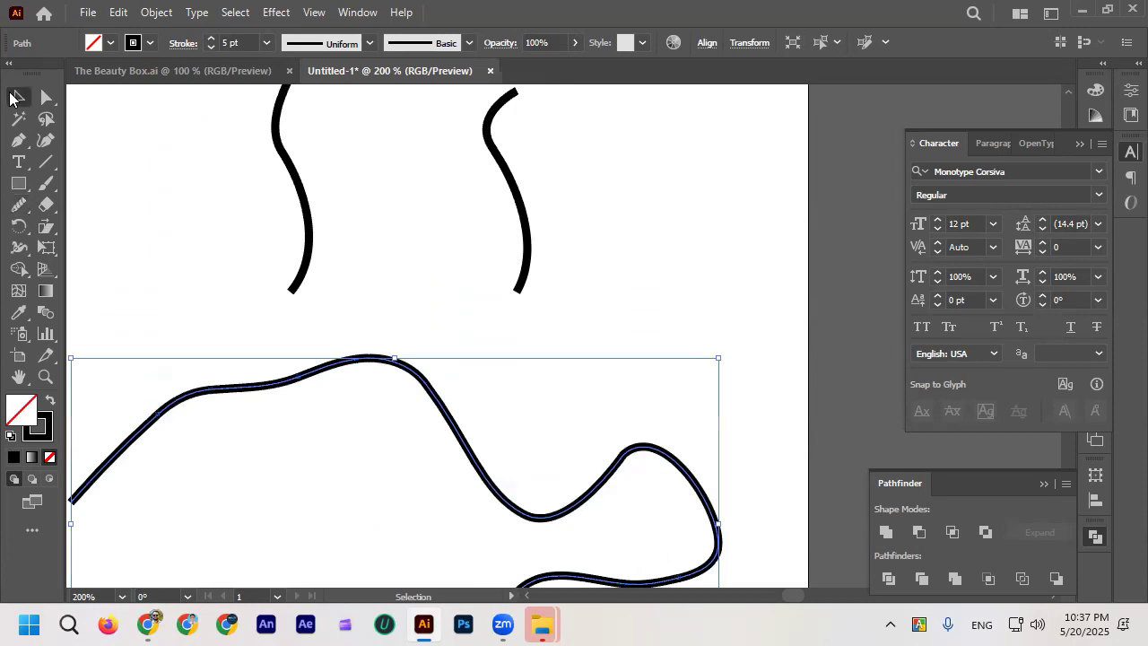
scroll(340, 345, "up", 4)
left_click(299, 299)
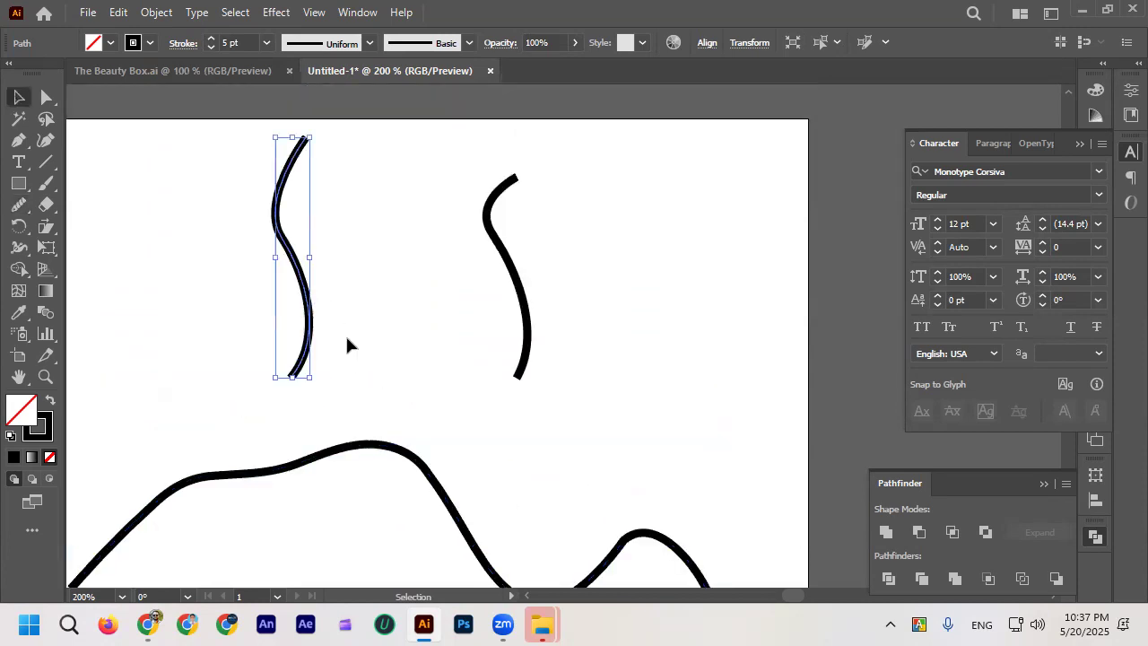
left_click(19, 205)
left_click_drag(280, 238, 305, 305)
left_click_drag(297, 247, 281, 188)
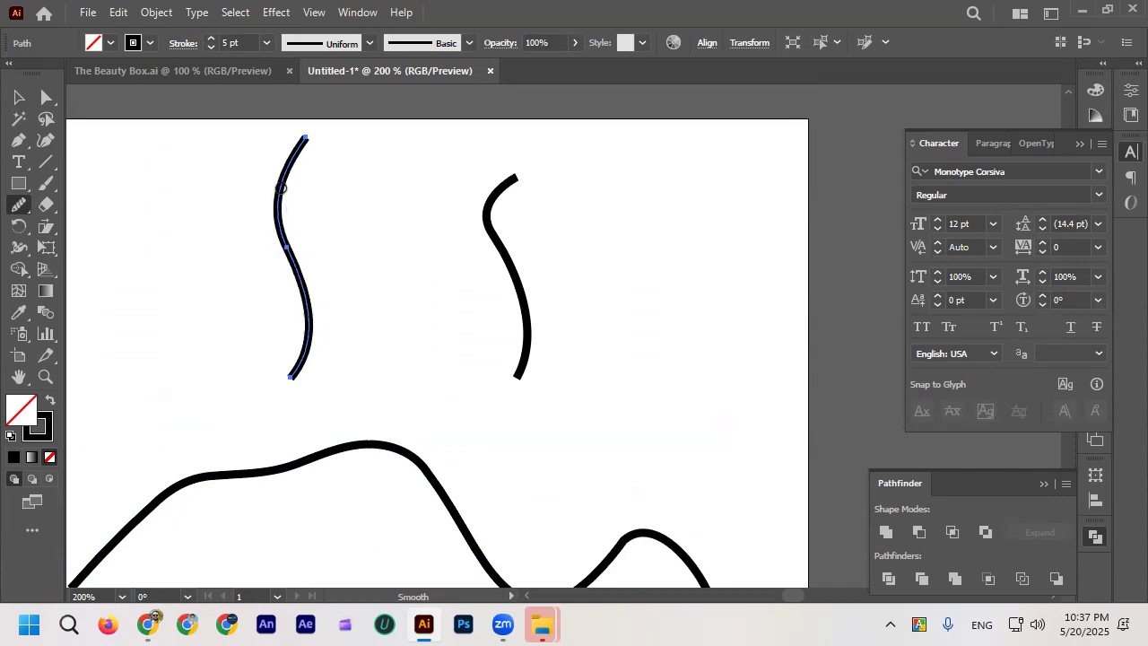
left_click_drag(285, 240, 313, 325)
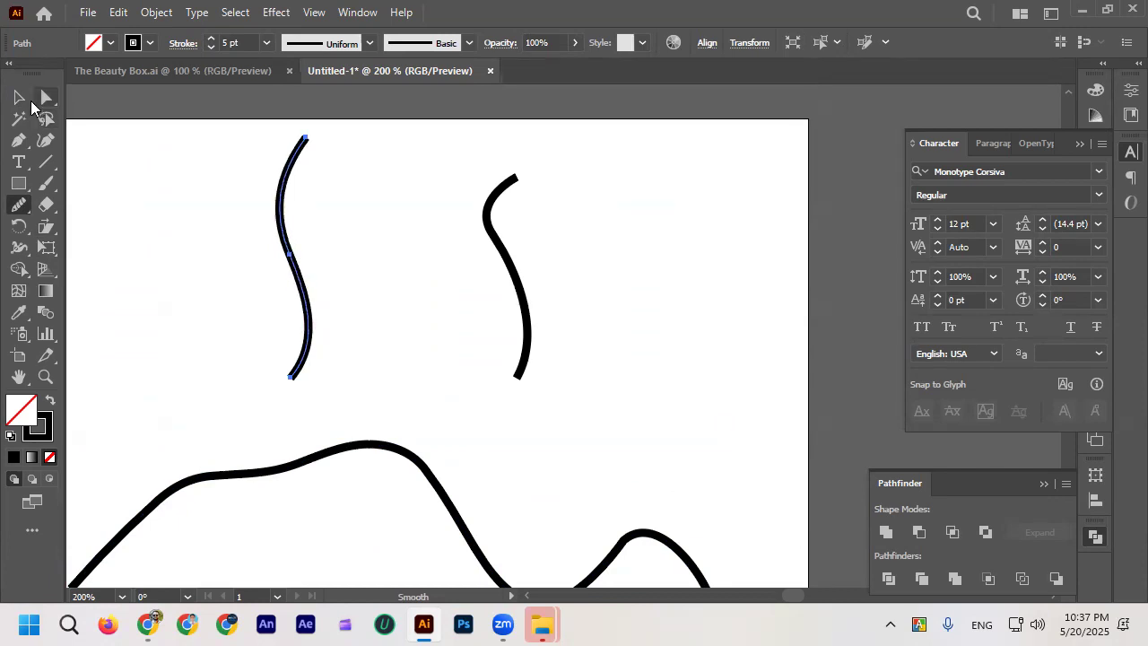
key("v")
left_click(359, 271)
Step: Delete all the paths from the artboard
key("ctrl+1")
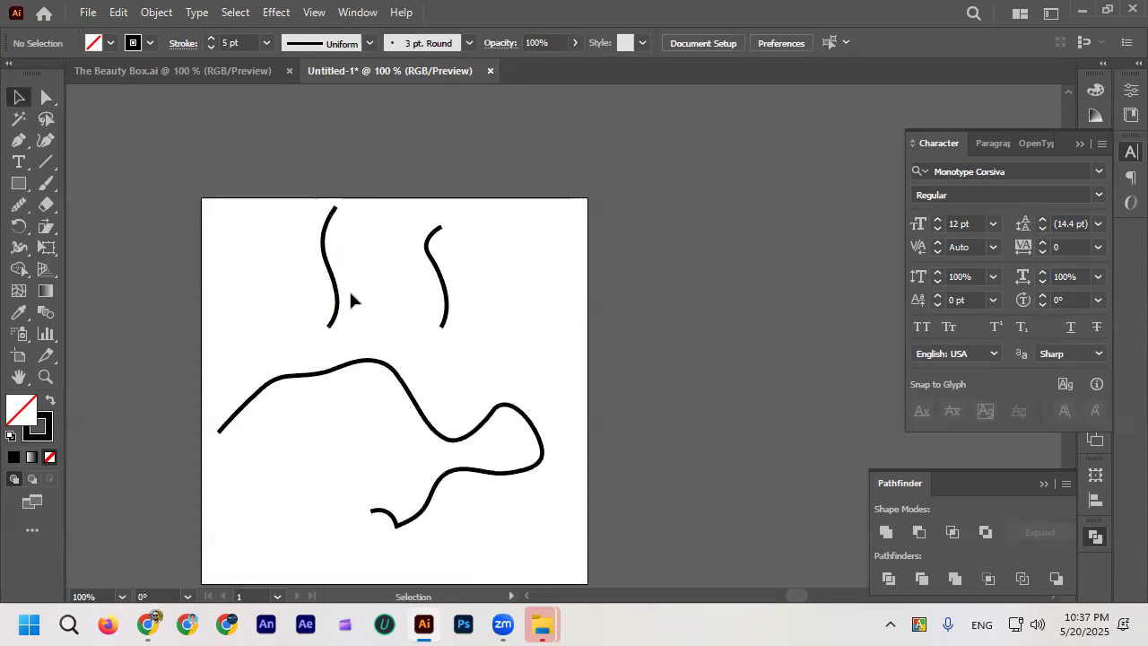
scroll(351, 300, "down", 2)
left_click_drag(269, 221, 446, 377)
key("Delete")
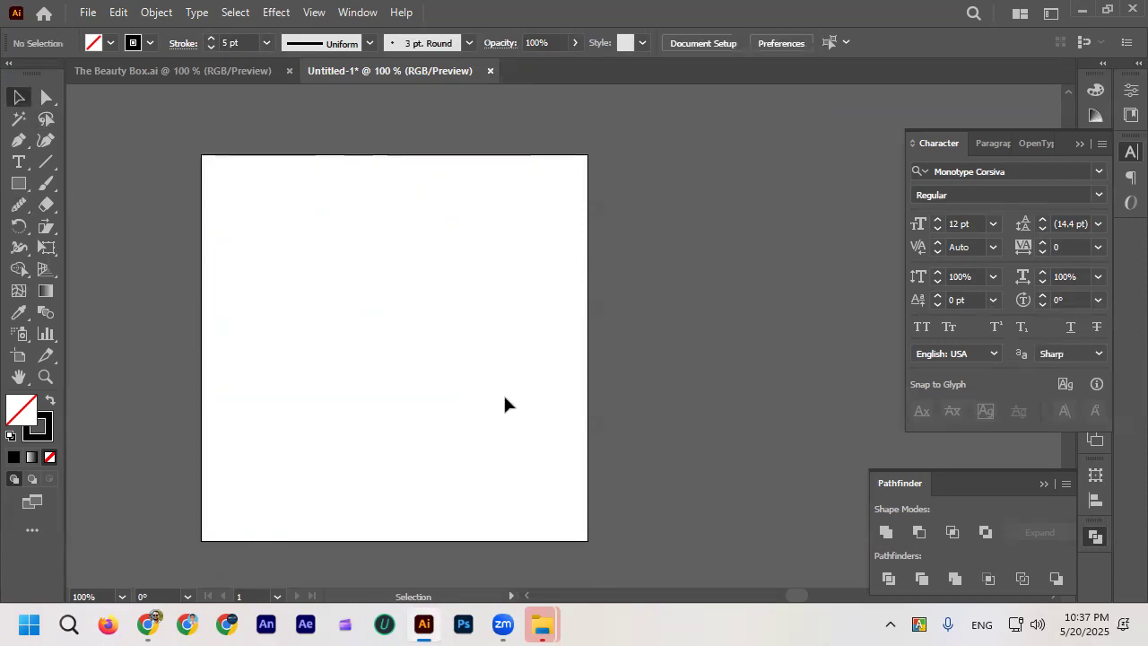
left_click(18, 205)
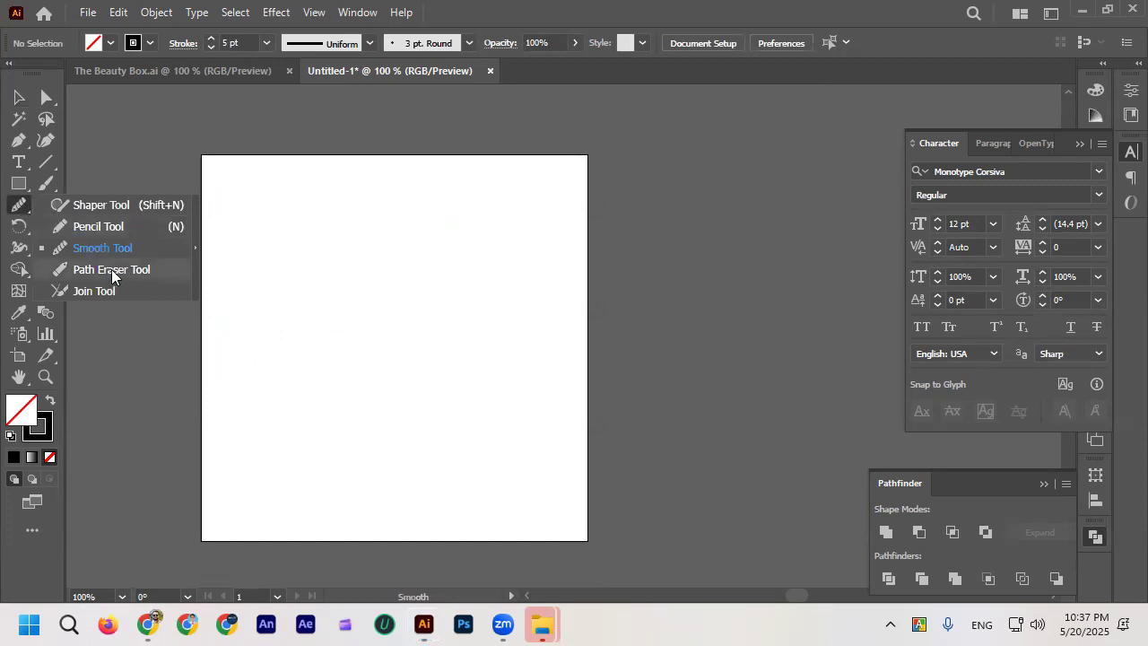
left_click(17, 185)
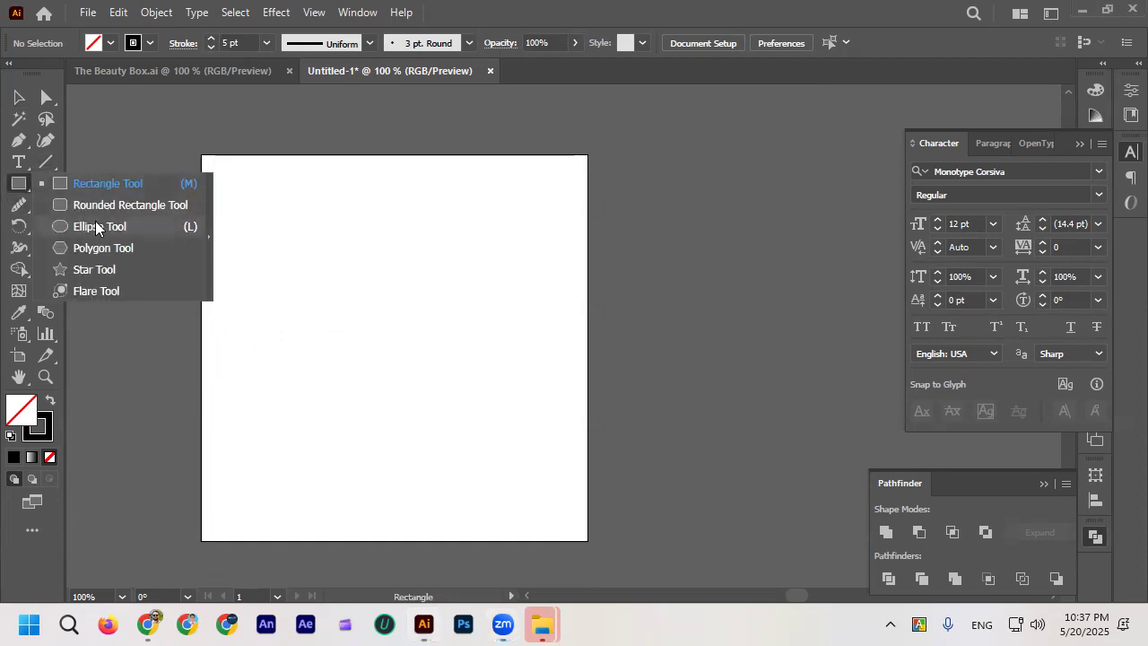
left_click(96, 226)
left_click_drag(313, 248, 489, 423)
left_click(19, 97)
left_click(256, 238)
left_click(362, 262)
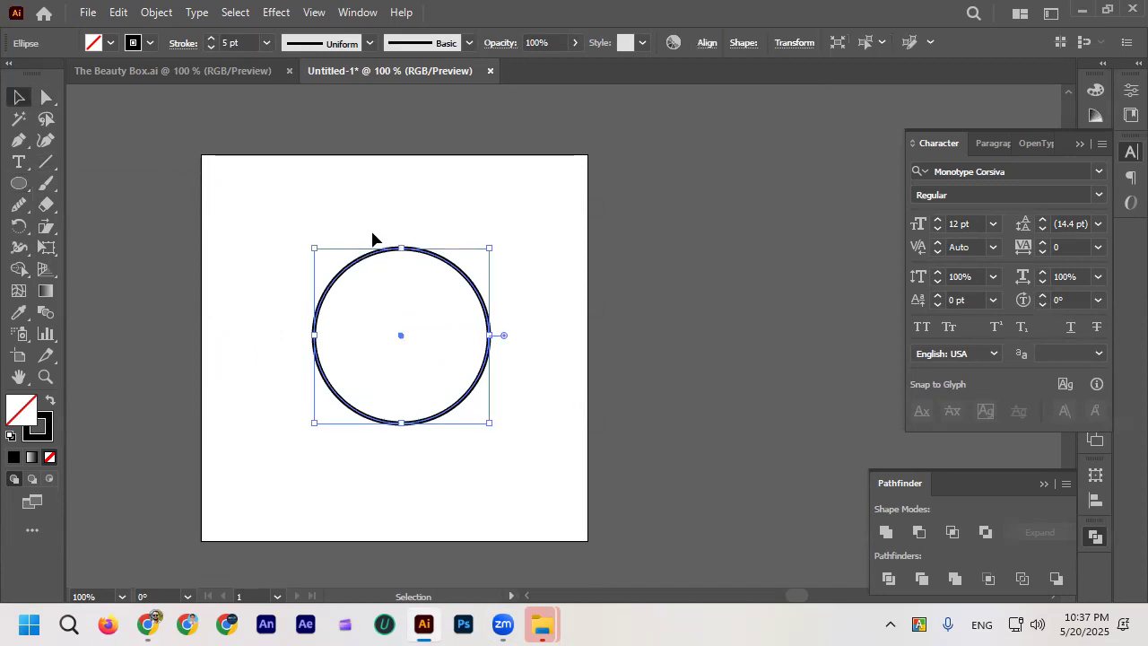
key("Delete")
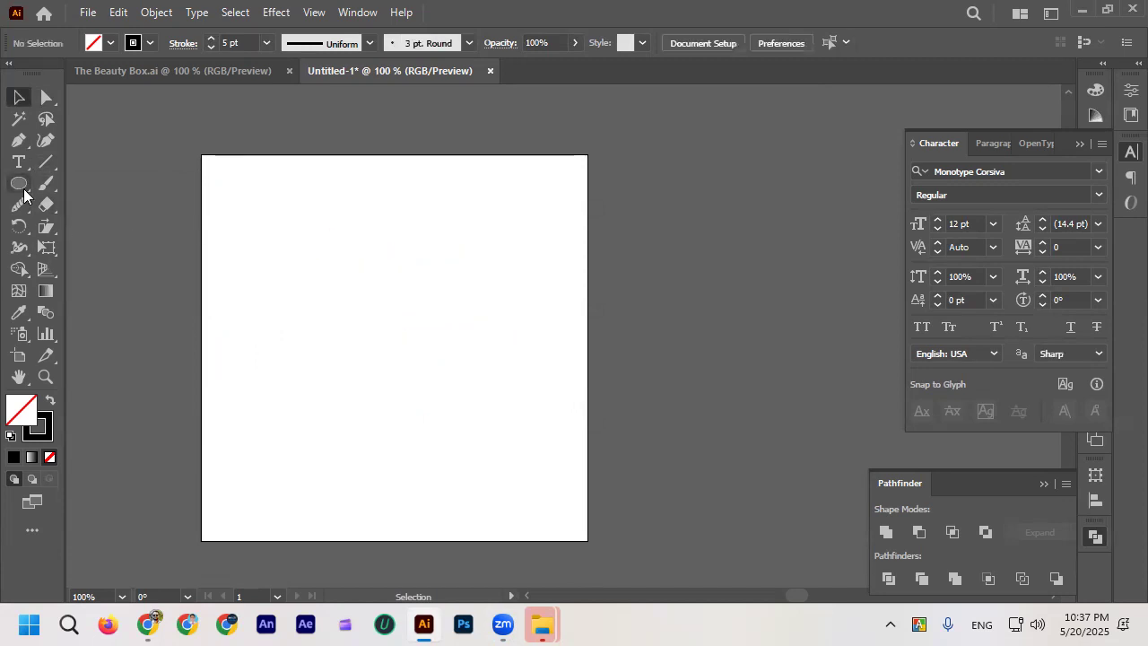
Step: Draw an open S-shaped path with three anchor points using the Pen tool on the empty artboard and deselect it
left_click(19, 140)
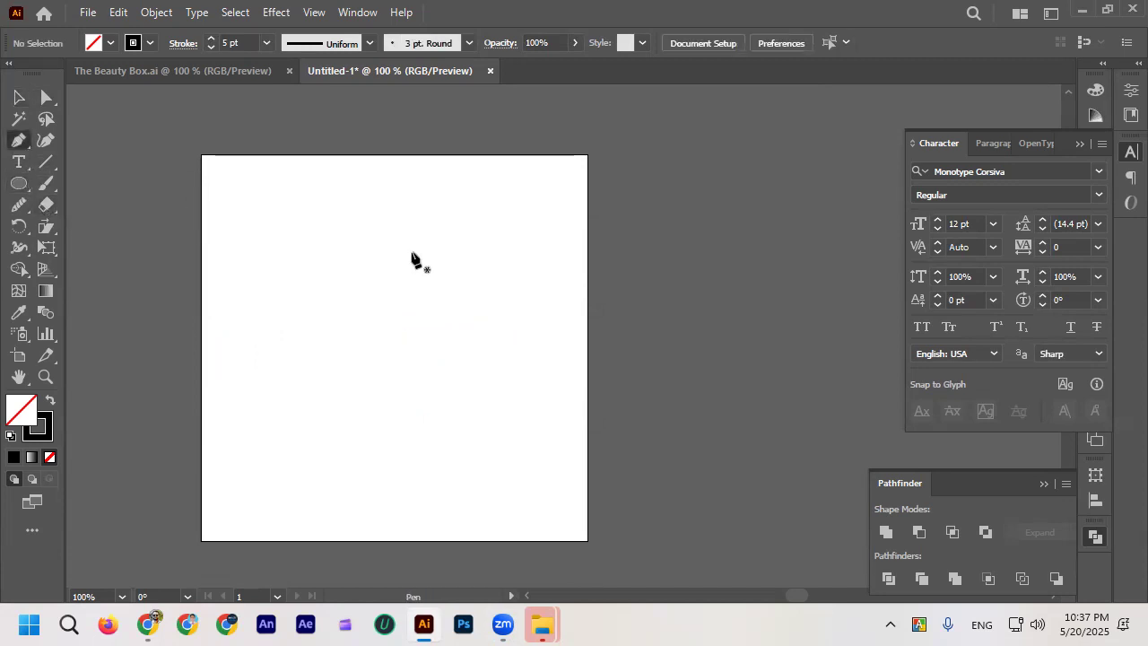
scroll(403, 215, "down", 1)
left_click(383, 154)
left_click_drag(357, 227, 374, 264)
left_click_drag(355, 355, 340, 371)
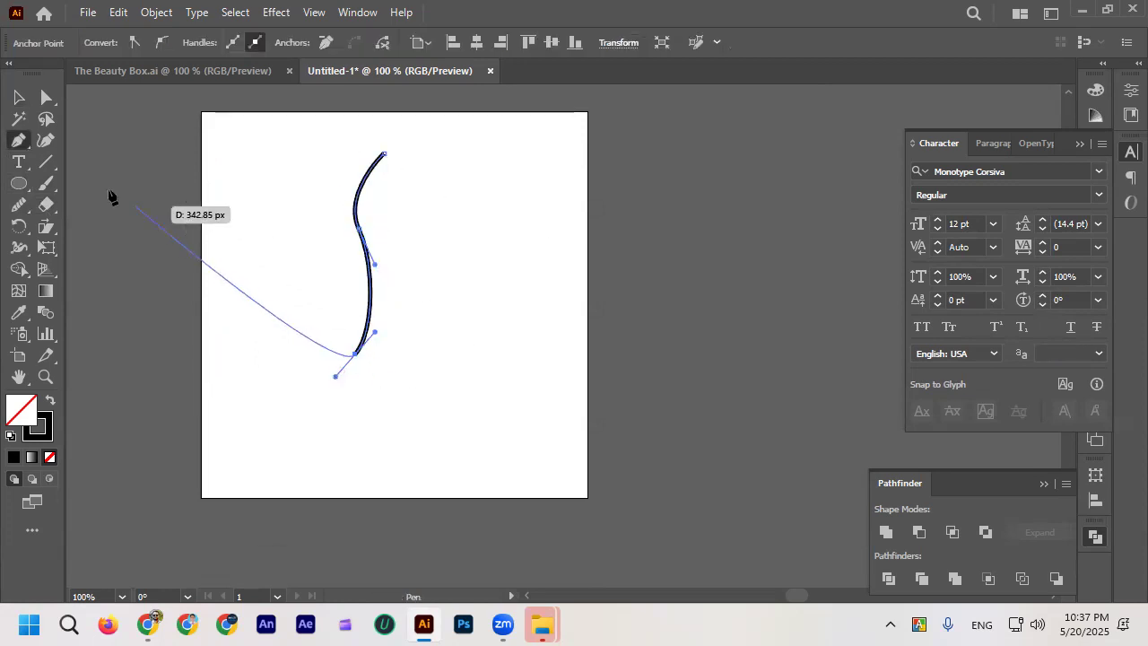
key("v")
left_click(288, 185)
Step: Place a copy of the S-shaped path to the right of the original
scroll(385, 320, "up", 2)
scroll(385, 319, "down", 2)
scroll(368, 276, "up", 2)
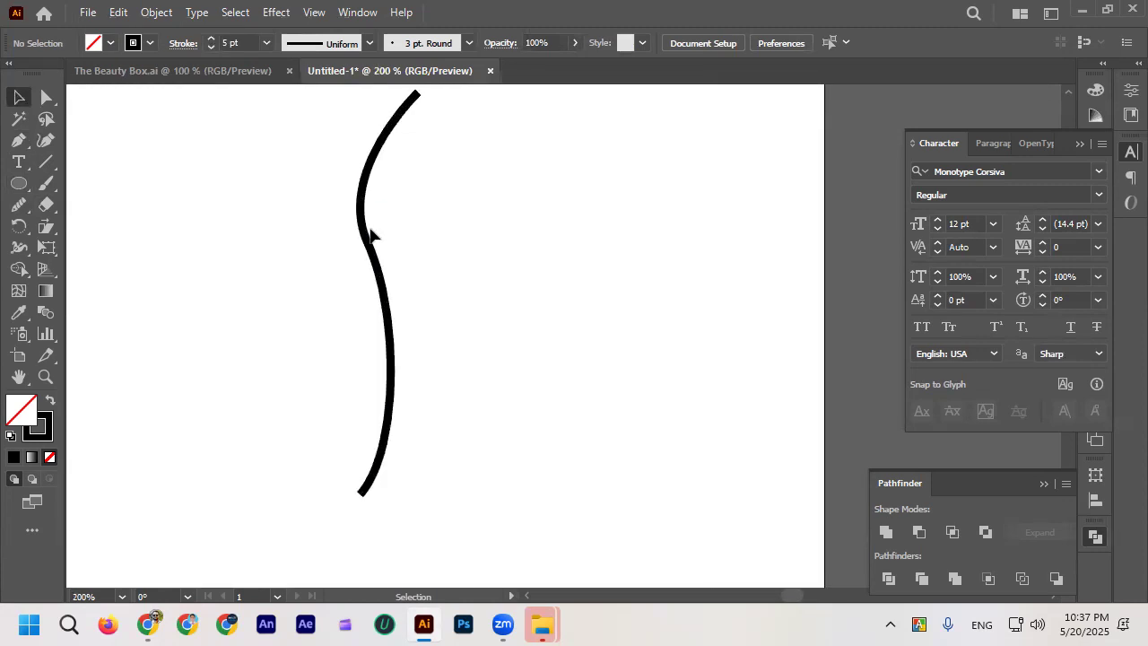
left_click_drag(366, 224, 515, 278)
left_click(363, 255)
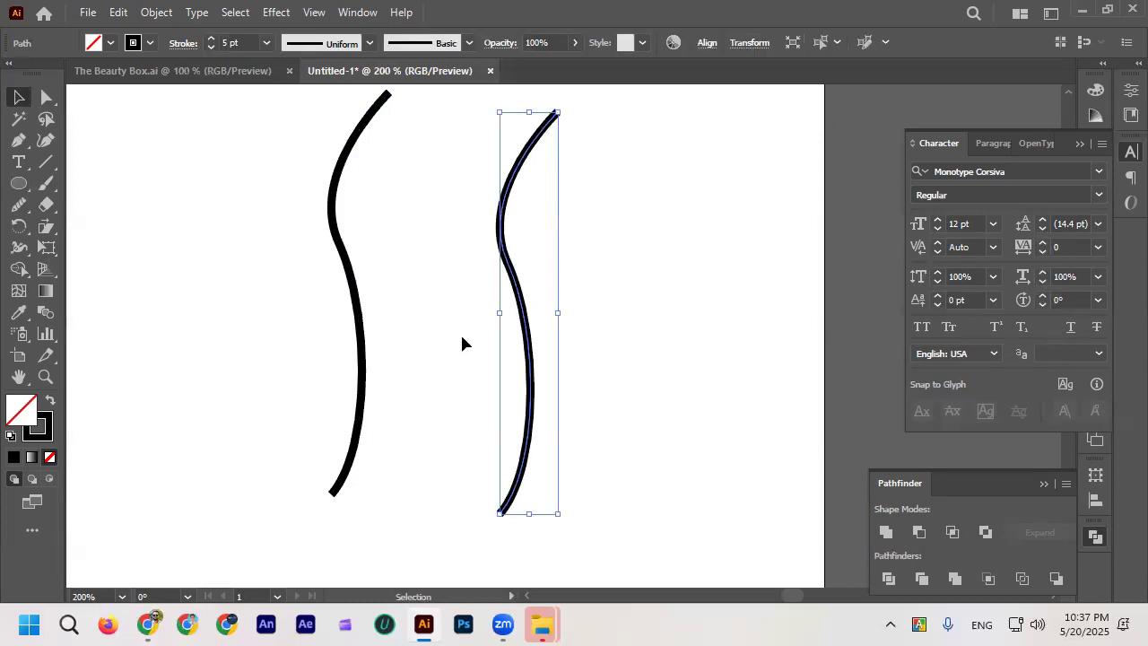
Step: Smooth the bend of the copied S-shaped path with repeated Smooth tool strokes and deselect it
left_click(18, 204)
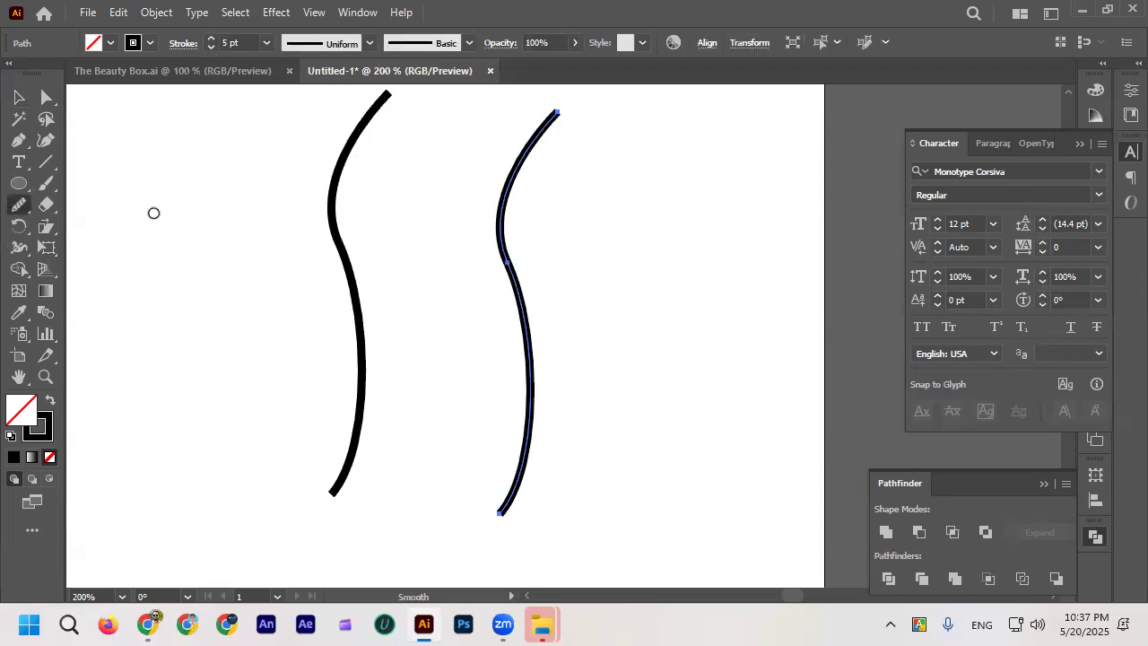
left_click(28, 203)
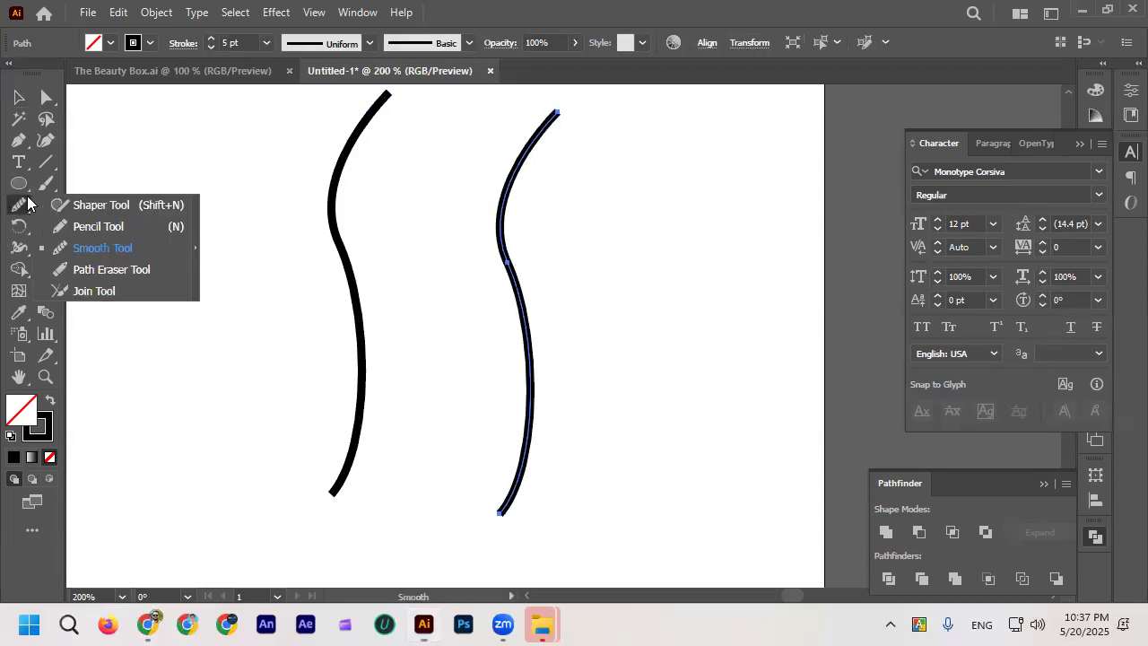
left_click(120, 251)
scroll(494, 192, "down", 1)
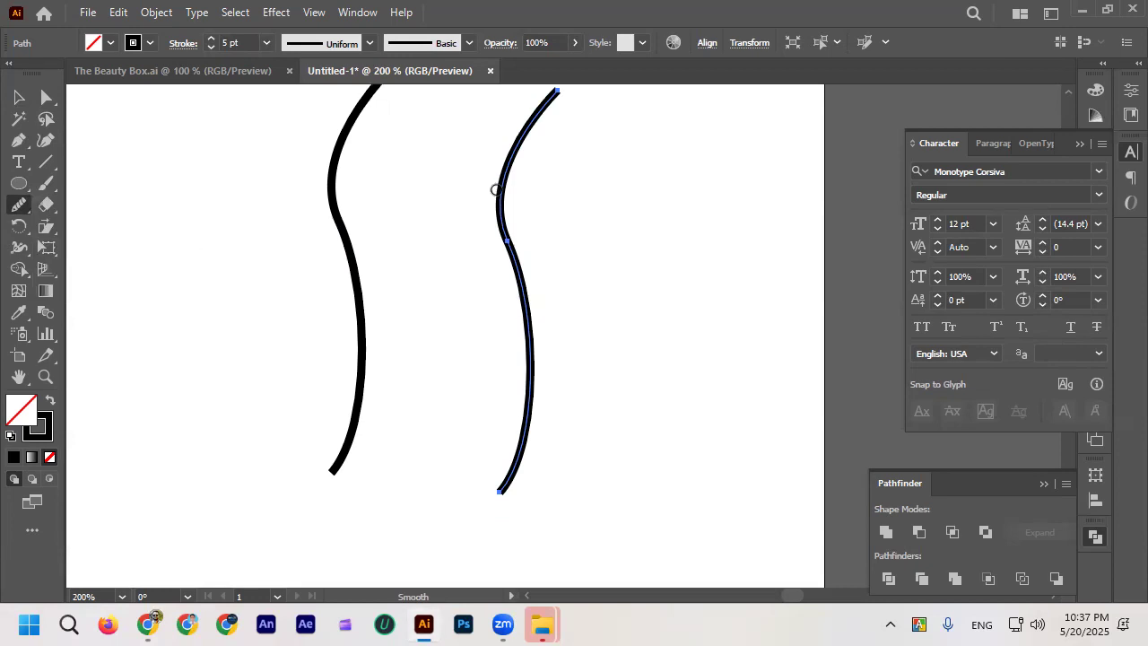
scroll(446, 235, "down", 1)
mouse_move(492, 261)
left_mouse_down()
mouse_move(498, 354)
mouse_move(460, 428)
mouse_move(483, 414)
left_mouse_up()
mouse_move(528, 308)
left_mouse_down()
mouse_move(508, 254)
mouse_move(521, 181)
left_mouse_up()
left_click_drag(515, 316, 493, 397)
mouse_move(513, 341)
left_mouse_down()
mouse_move(501, 165)
mouse_move(479, 409)
mouse_move(480, 355)
left_mouse_up()
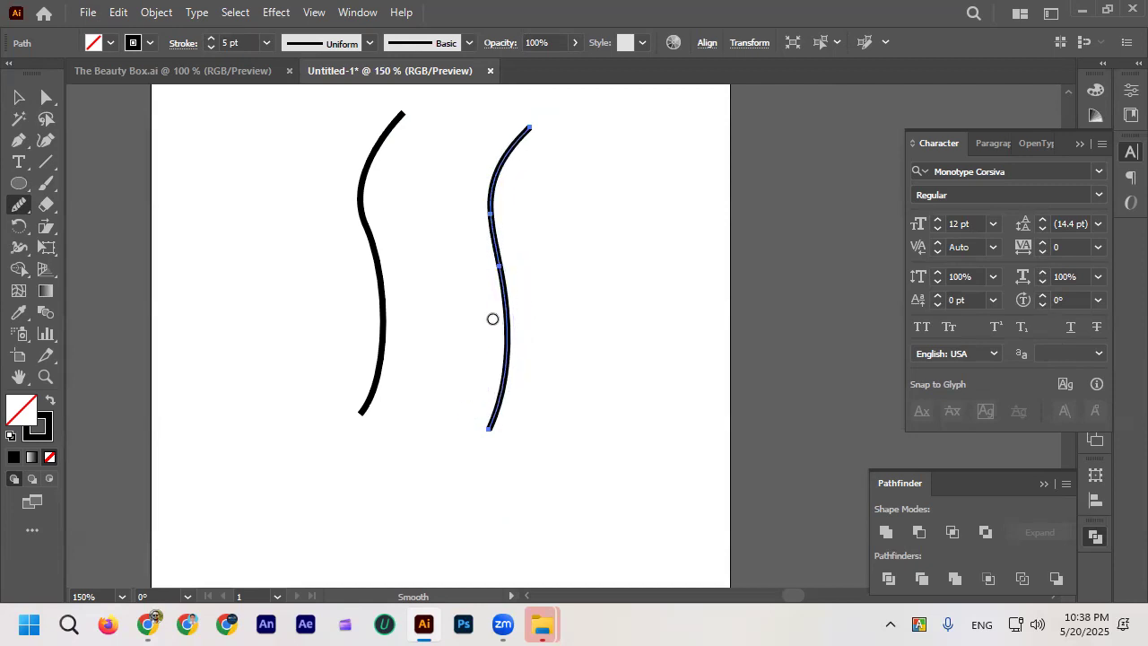
mouse_move(496, 229)
left_mouse_down()
mouse_move(503, 155)
mouse_move(485, 352)
left_mouse_up()
left_click(19, 97)
left_click(197, 205)
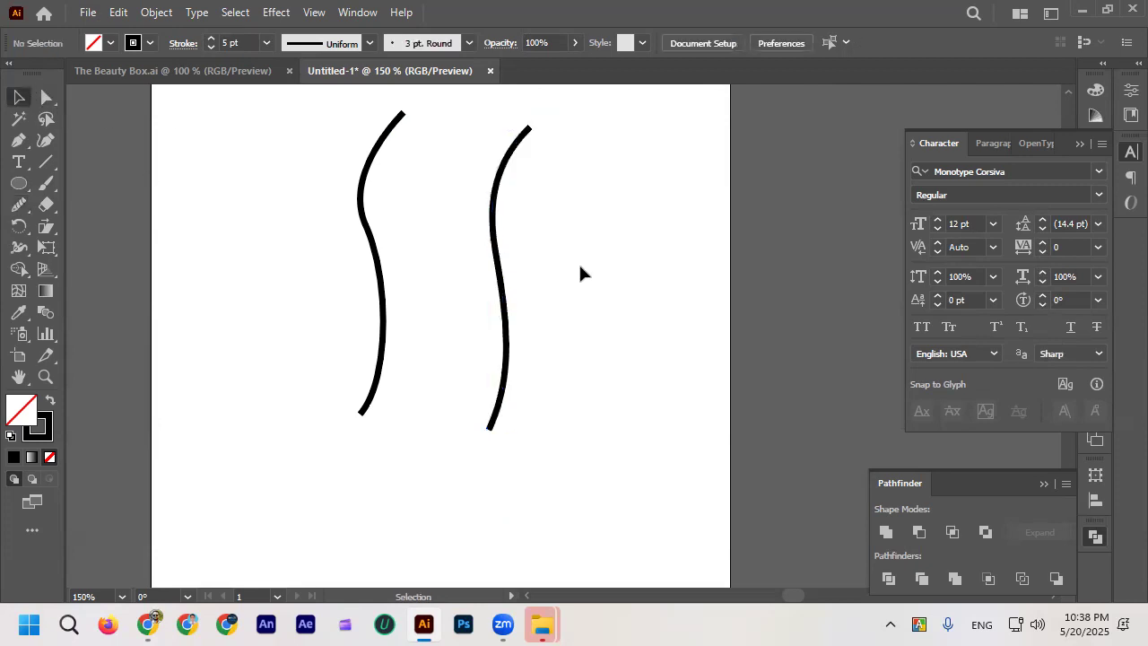
Step: Simplify the left S-shaped path with the Simplify command, reducing its curve detail, and deselect it
key("ctrl+minus")
key("ctrl+minus")
scroll(564, 280, "up", 2)
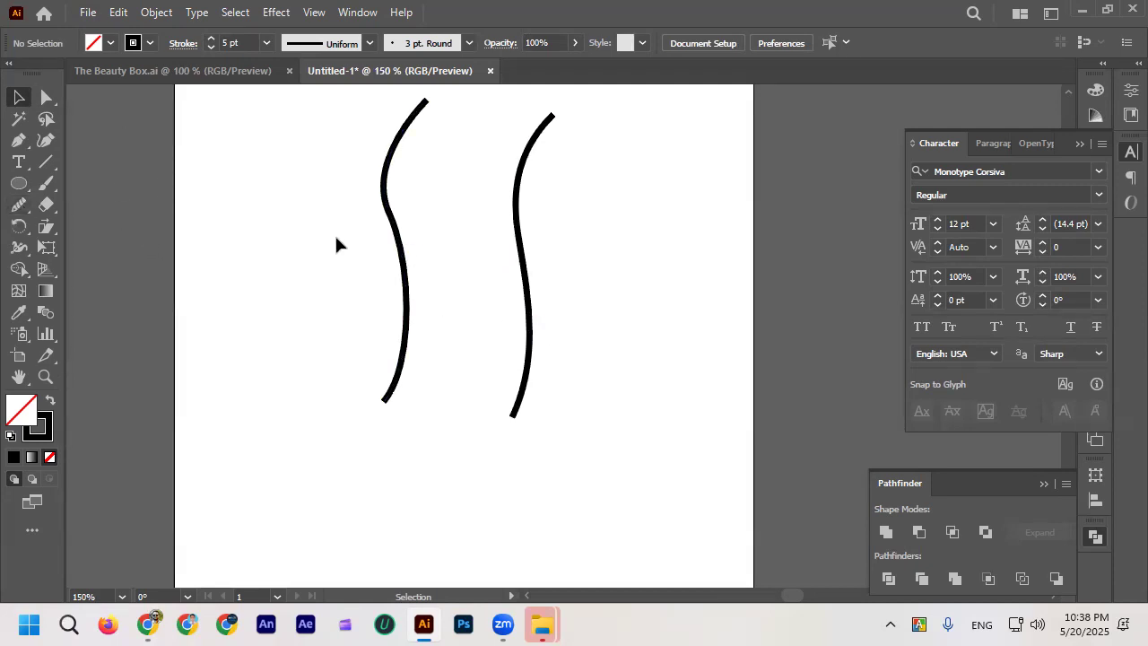
left_click(393, 239)
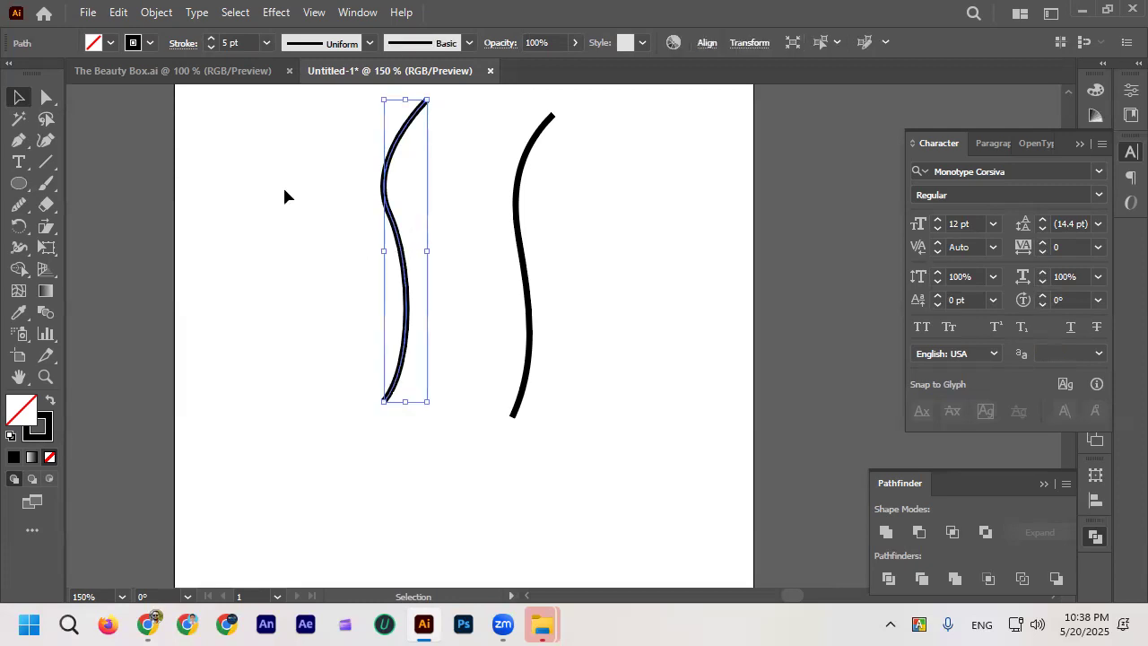
left_click(156, 12)
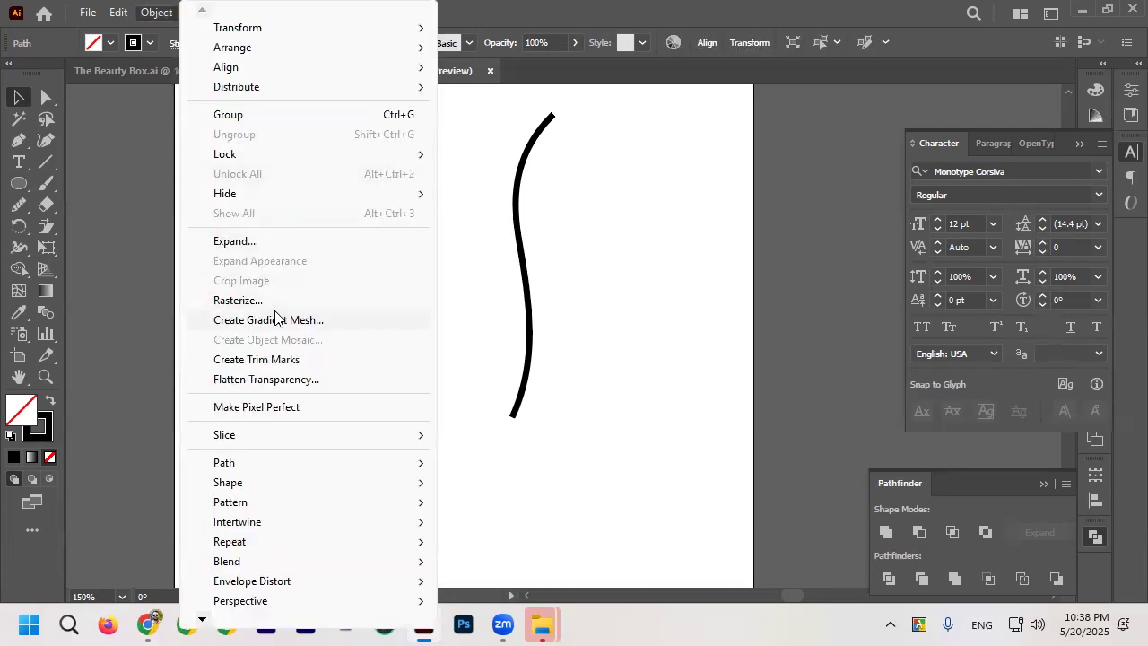
mouse_move(267, 464)
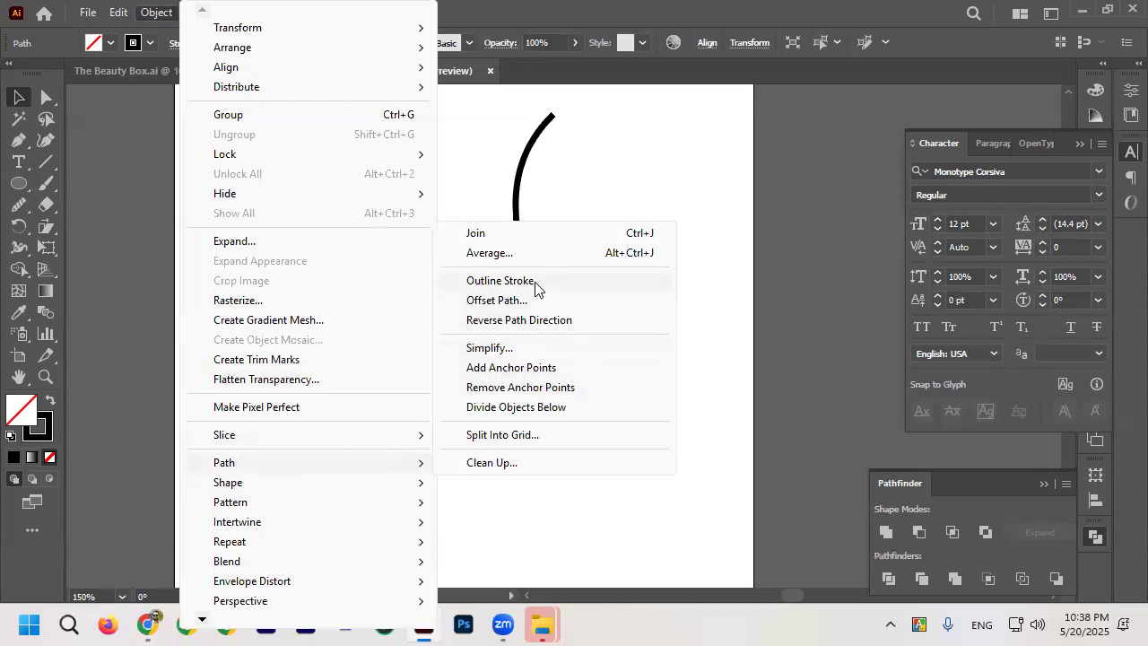
left_click(526, 351)
mouse_move(551, 356)
left_mouse_down()
mouse_move(495, 357)
mouse_move(529, 356)
left_mouse_up()
left_click(258, 201)
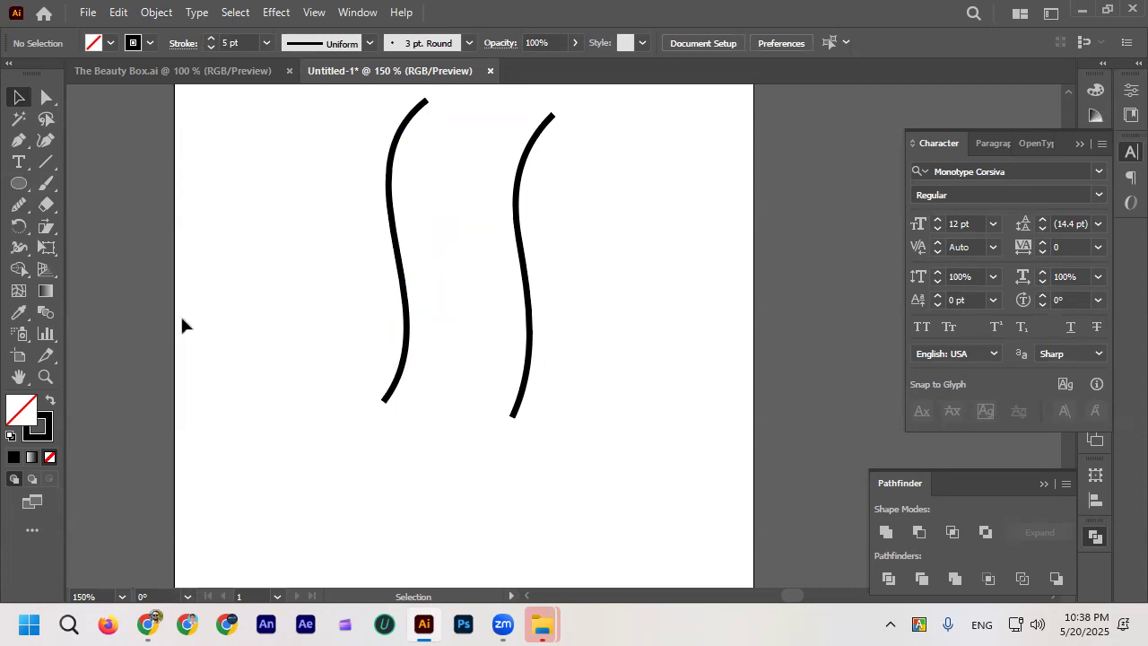
left_click(19, 204)
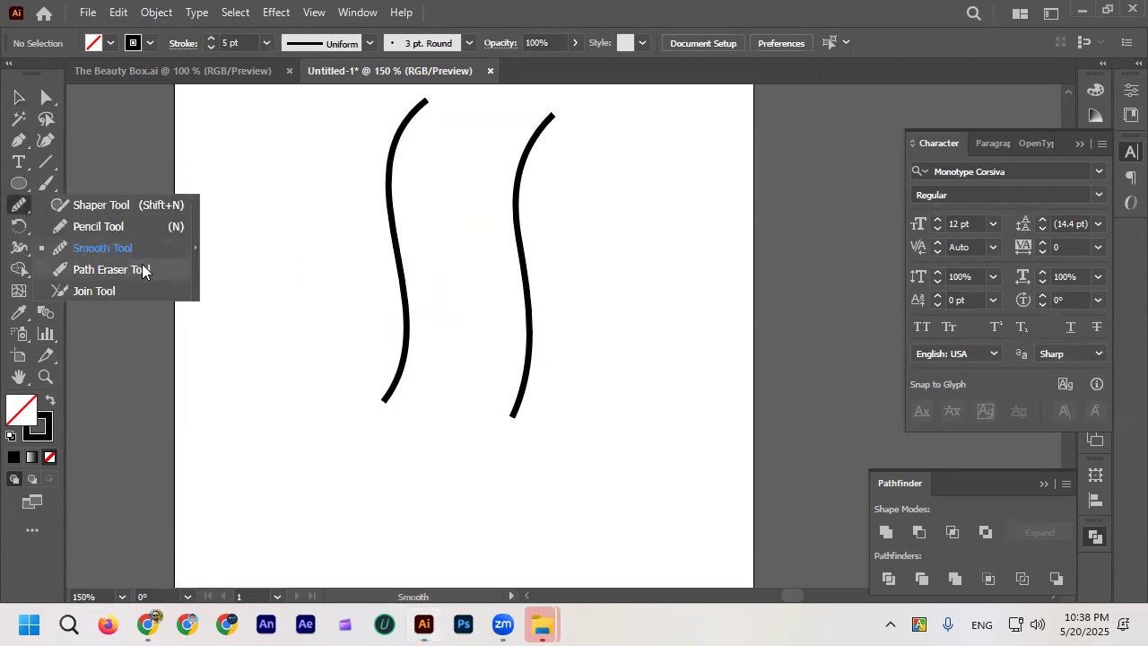
left_click(19, 97)
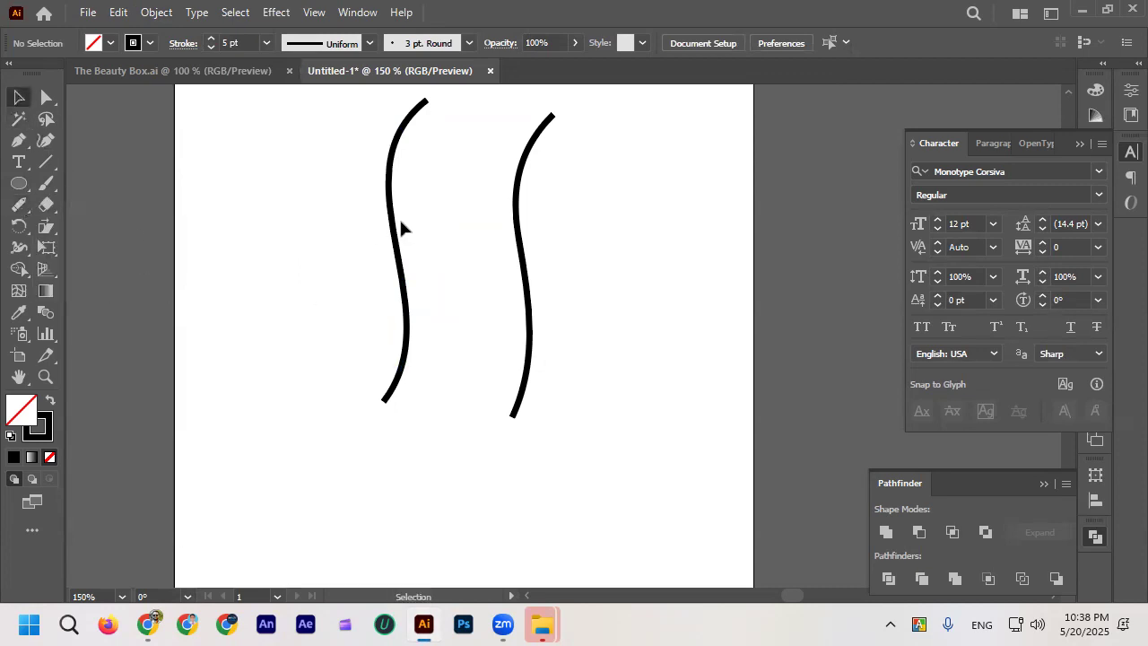
left_click(394, 230)
scroll(393, 230, "up", 1)
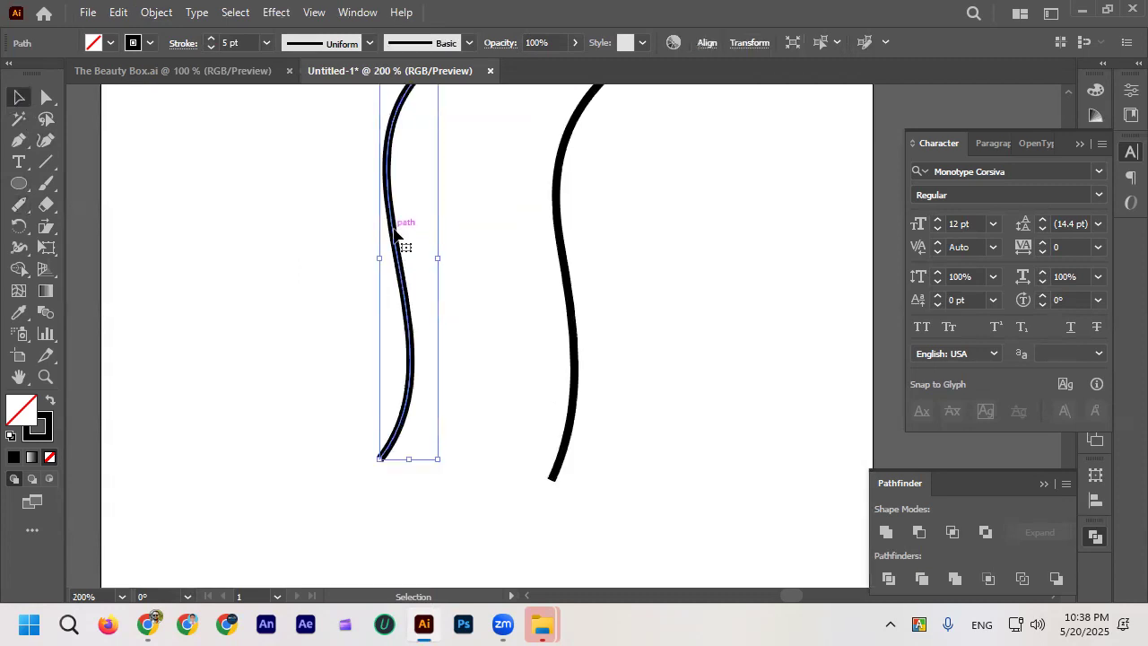
scroll(378, 287, "up", 2)
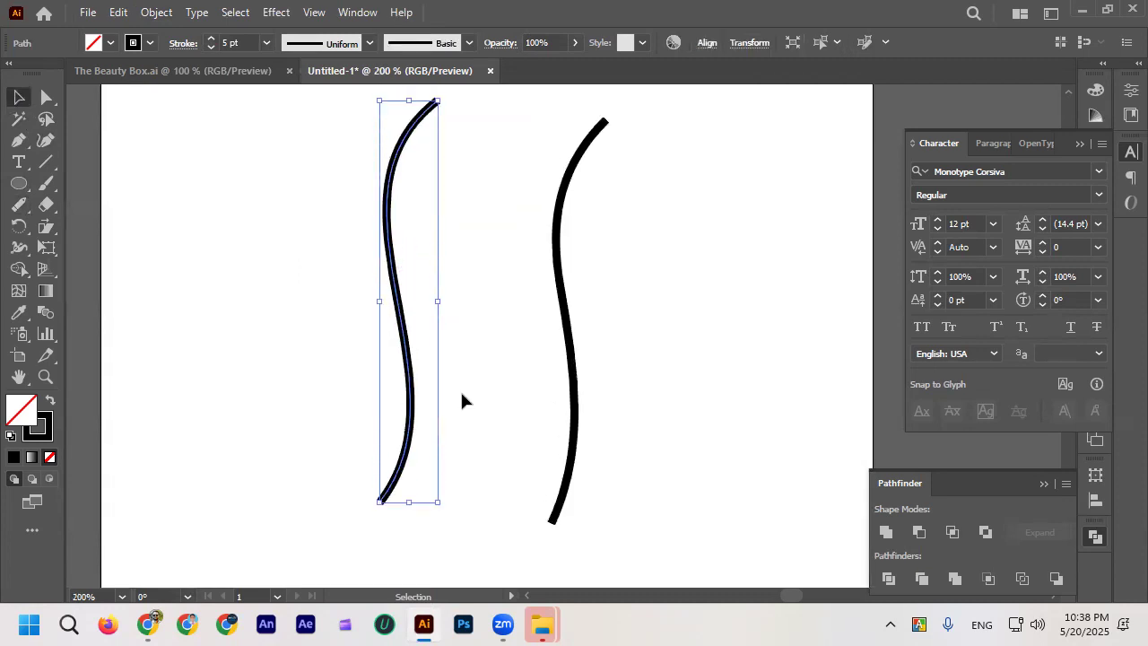
Step: Draw a circle to the left of the S-shaped paths and move the left path clear of it
key("l")
key("ctrl+shift+a")
left_click_drag(173, 146, 324, 375)
left_click(19, 97)
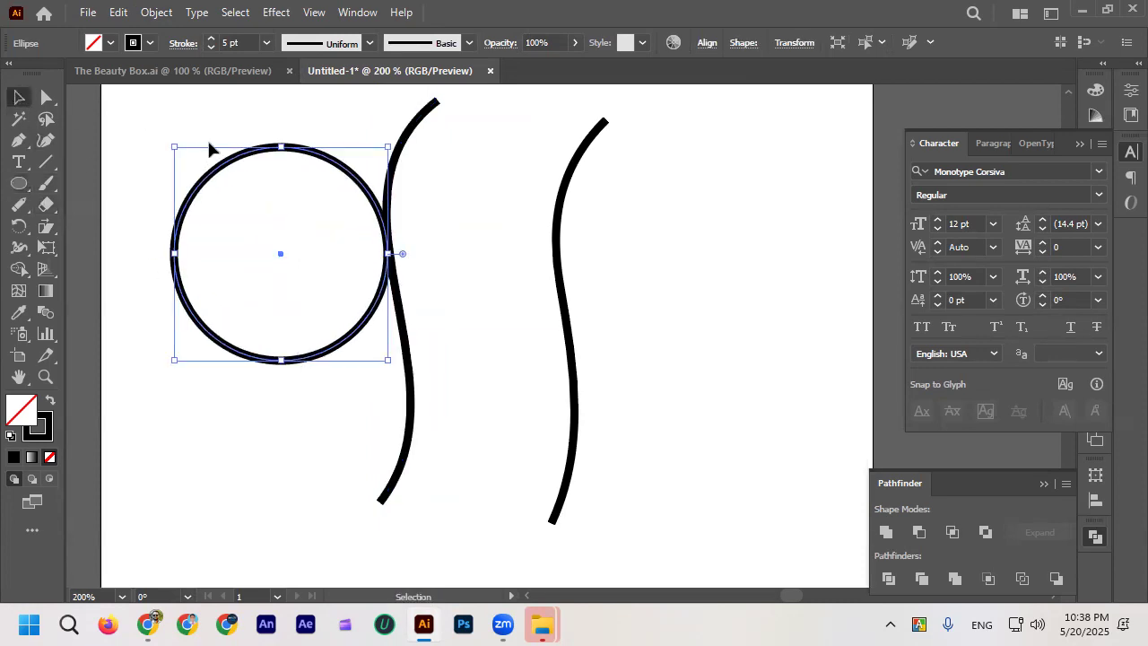
left_click_drag(397, 180, 458, 199)
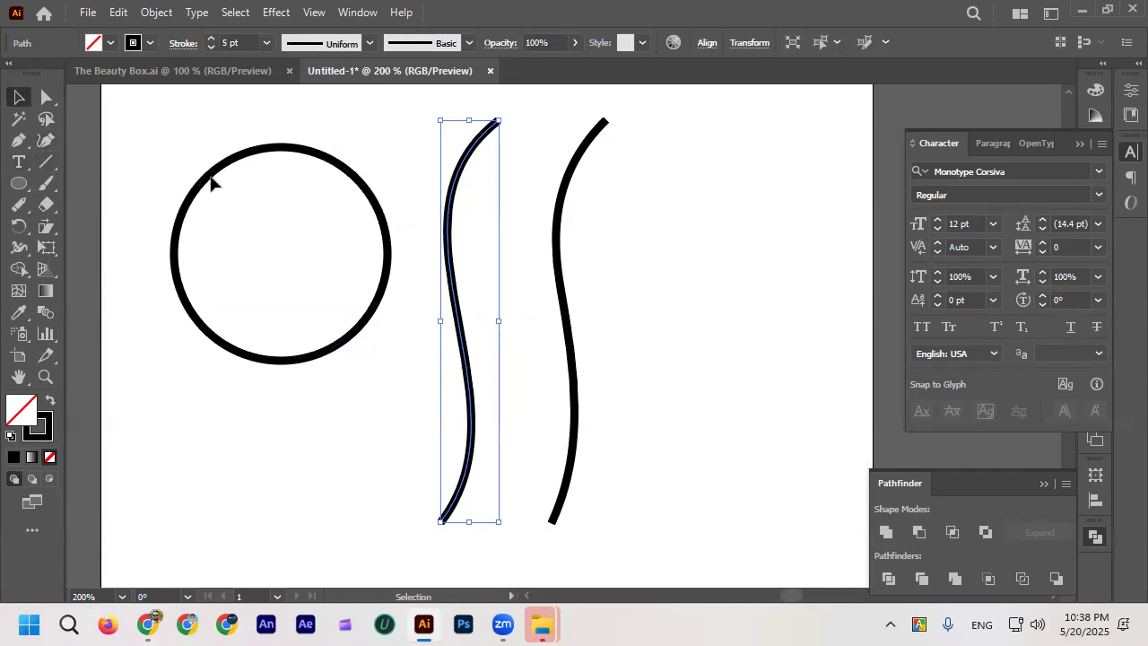
Step: Place an overlapping copy of the circle below the original and delete both S-shaped paths
left_click_drag(225, 190, 266, 277)
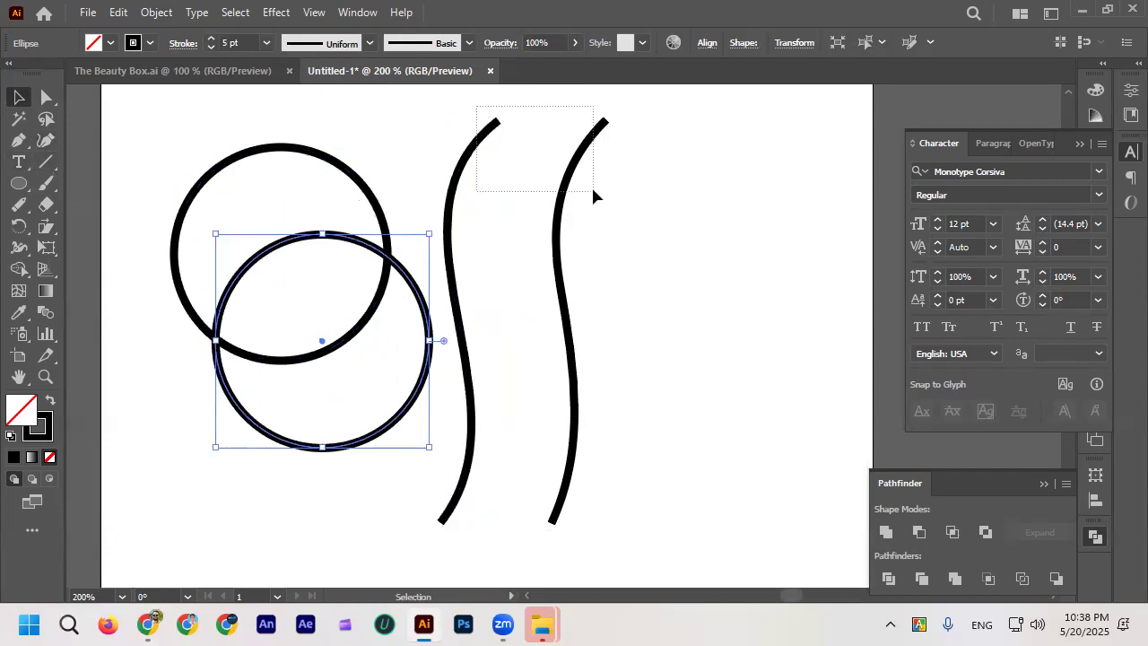
left_click_drag(592, 195, 587, 188)
key("Delete")
Step: Move the circle copy to the right so it stands beside the original, and deselect it
left_click(421, 303)
left_click_drag(421, 302, 639, 235)
left_click(469, 275)
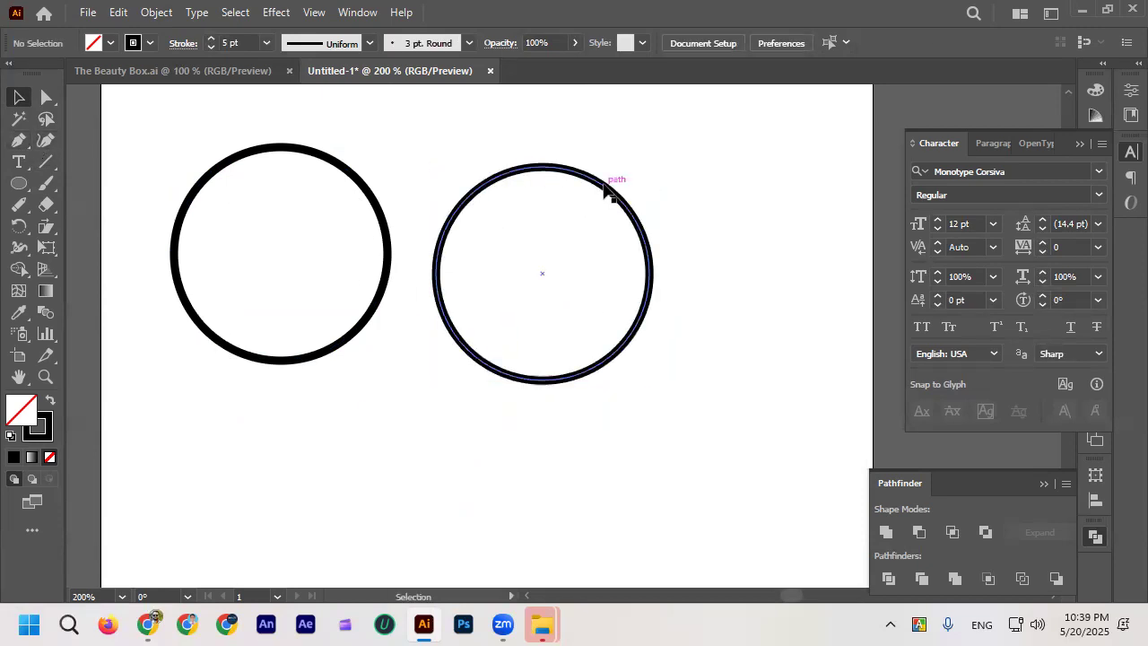
Step: Draw two short vertical lines across the top edge of the right circle and shift the right line slightly inward
left_click(46, 163)
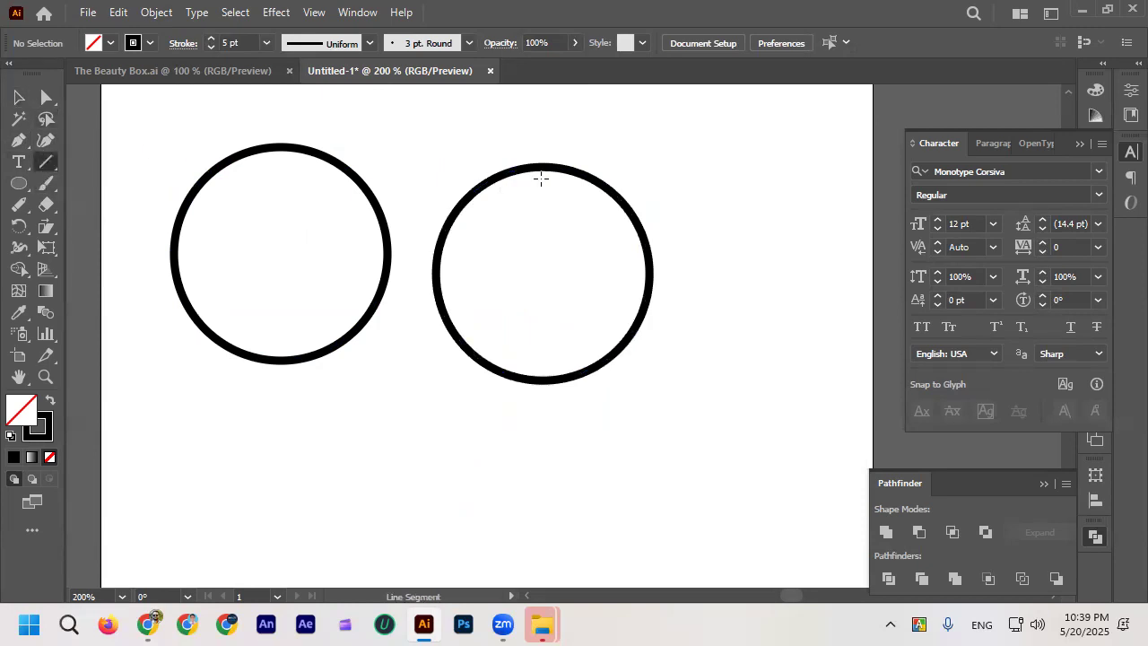
left_click_drag(502, 146, 503, 203)
left_click_drag(596, 157, 597, 203)
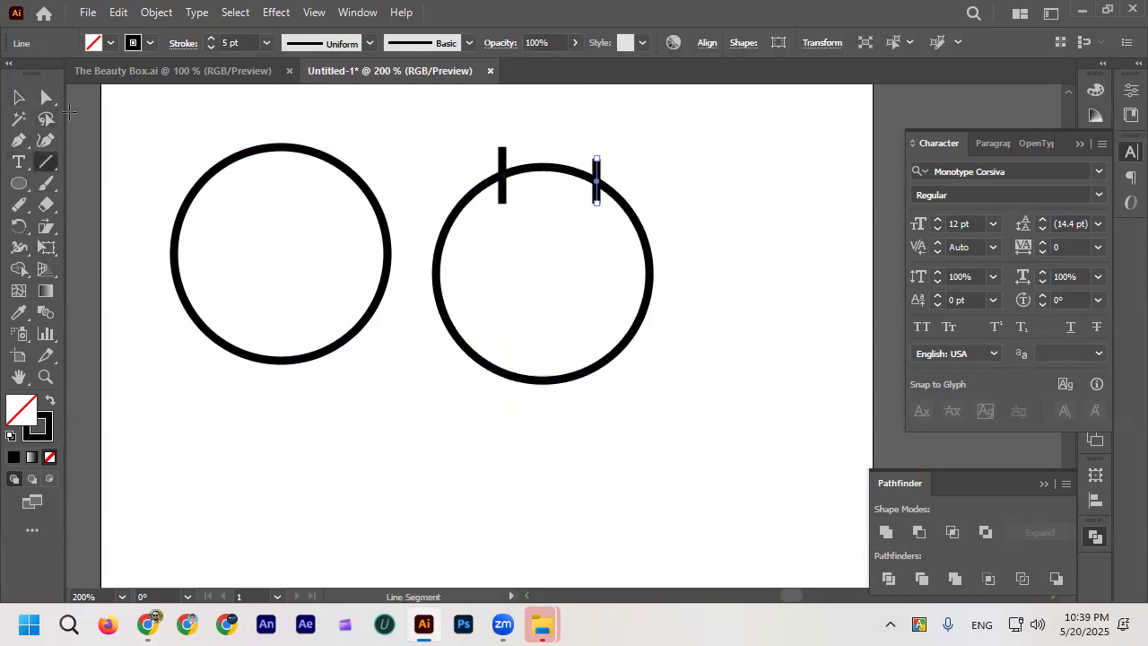
left_click(19, 97)
left_click(393, 132)
scroll(619, 192, "up", 2)
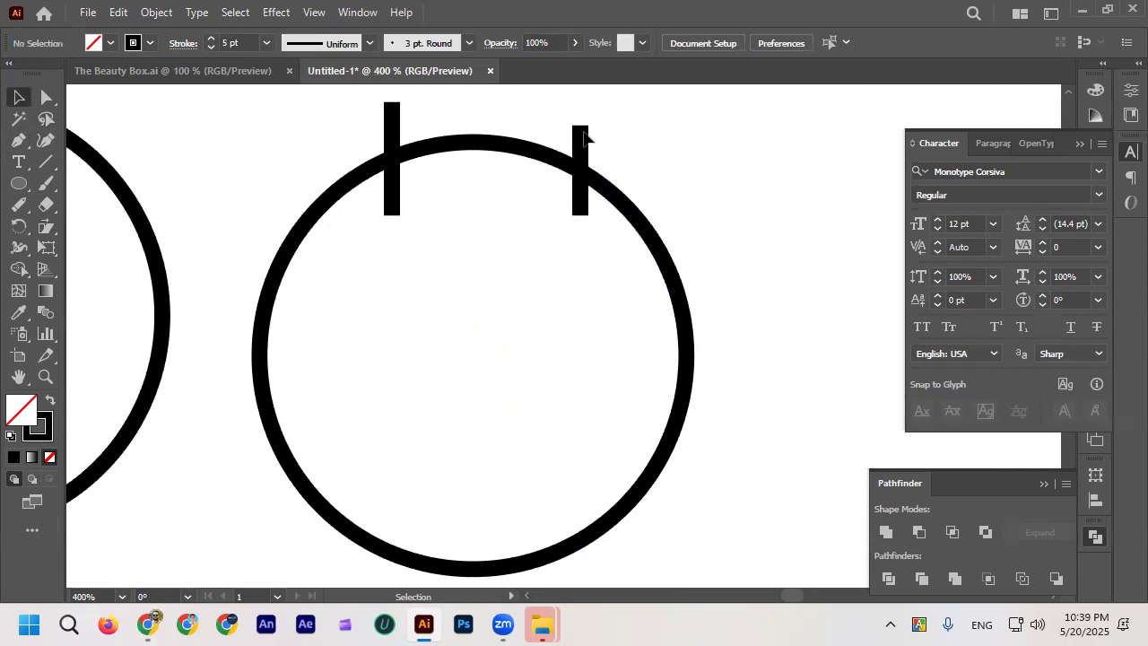
left_click_drag(585, 136, 562, 124)
left_click(482, 247)
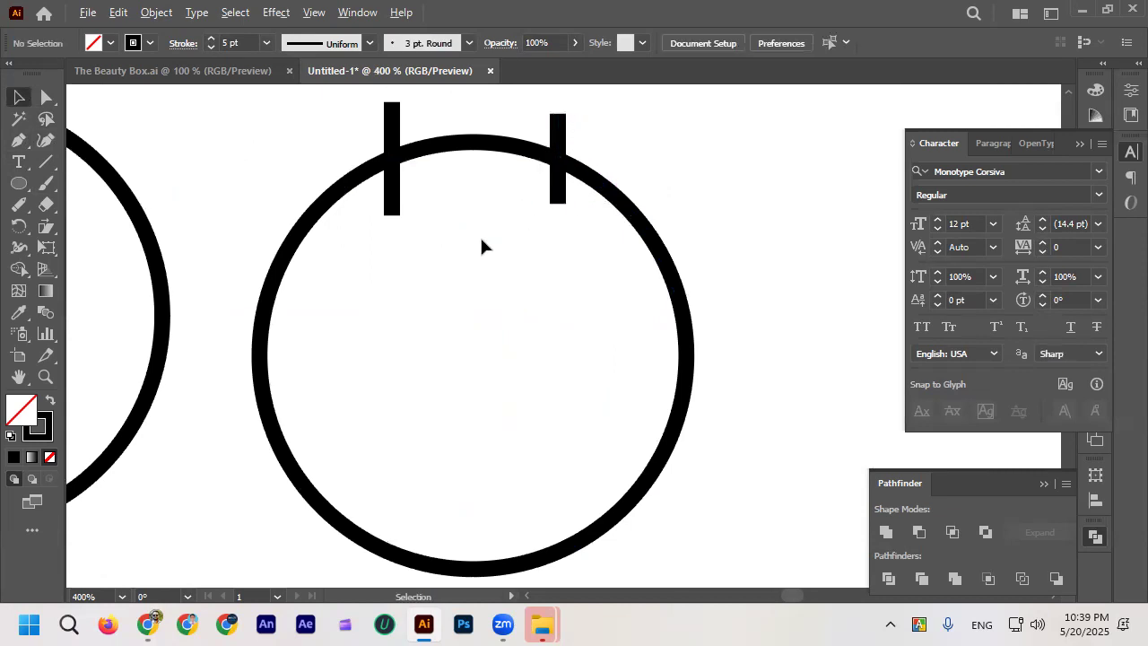
scroll(482, 246, "down", 2)
scroll(456, 206, "up", 1)
left_click_drag(433, 224, 439, 224)
left_click(496, 253)
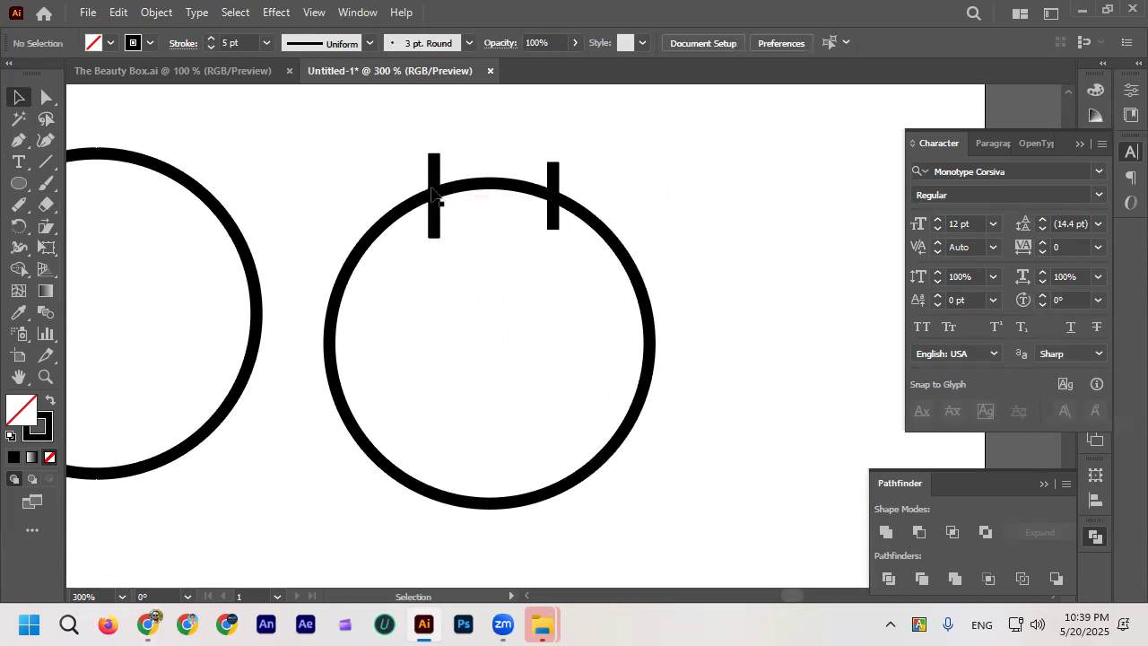
left_click(435, 171)
left_click(555, 184)
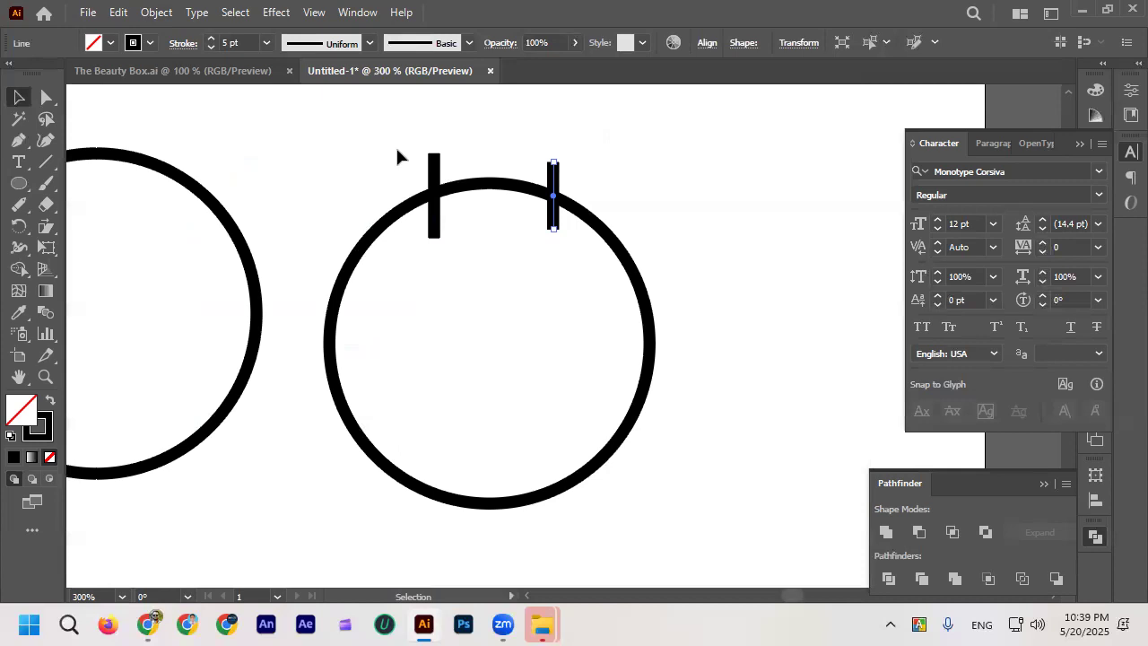
Step: Remove the right circle's top arc between the two vertical lines with the Shape Builder tool
left_click_drag(397, 150, 581, 275)
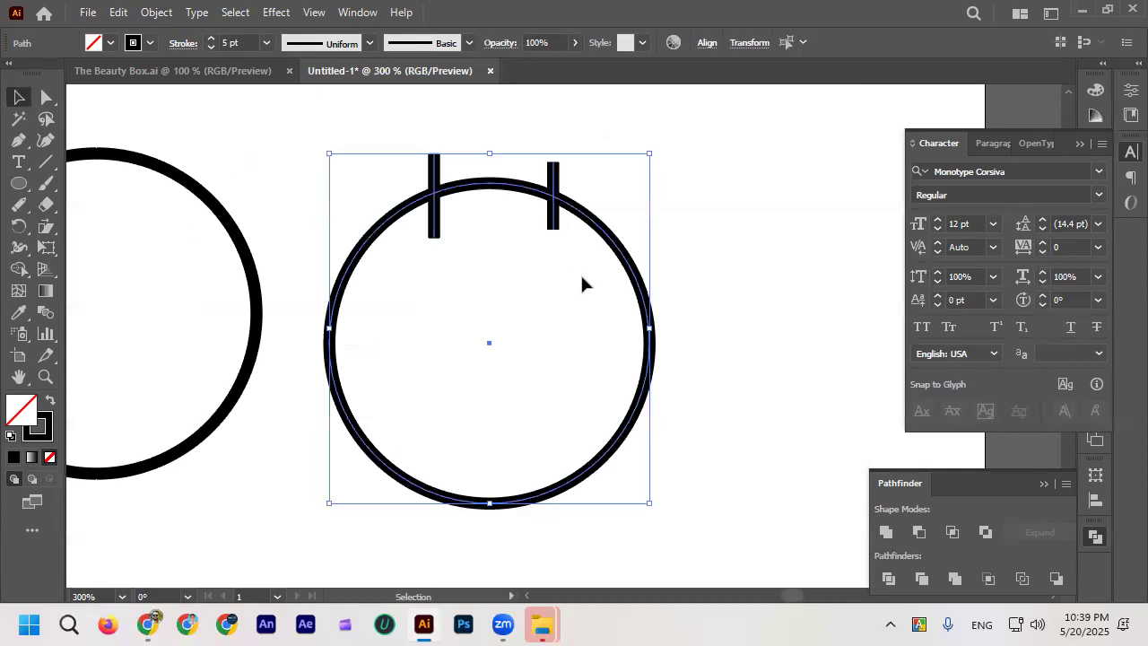
left_click(17, 269)
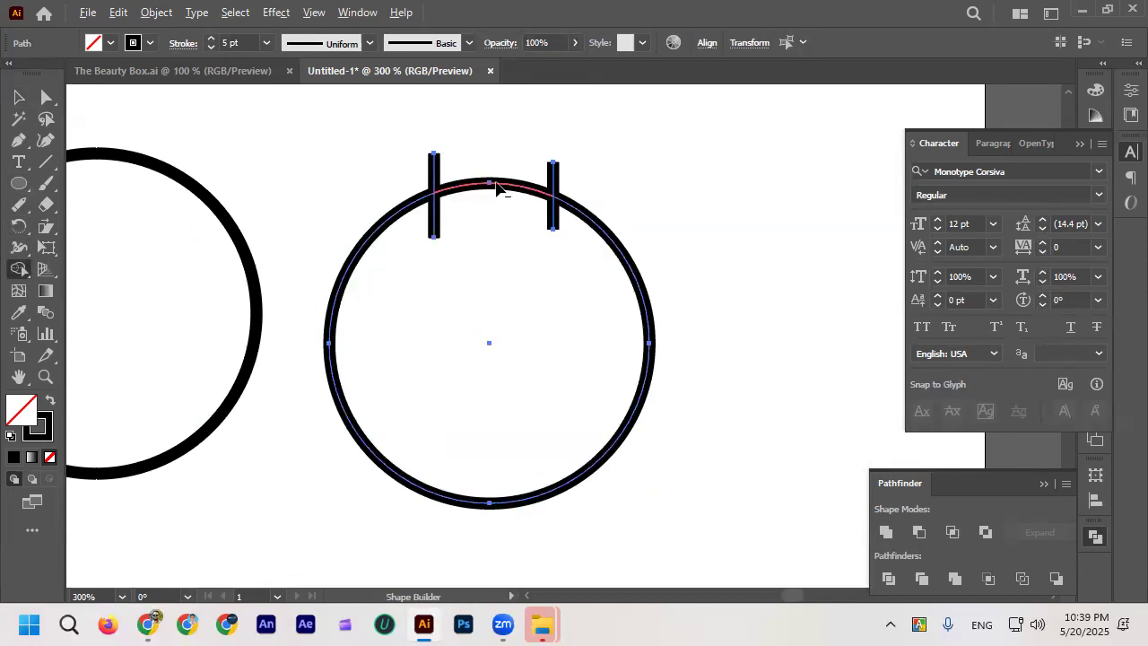
left_click(496, 184, "alt")
left_click(18, 97)
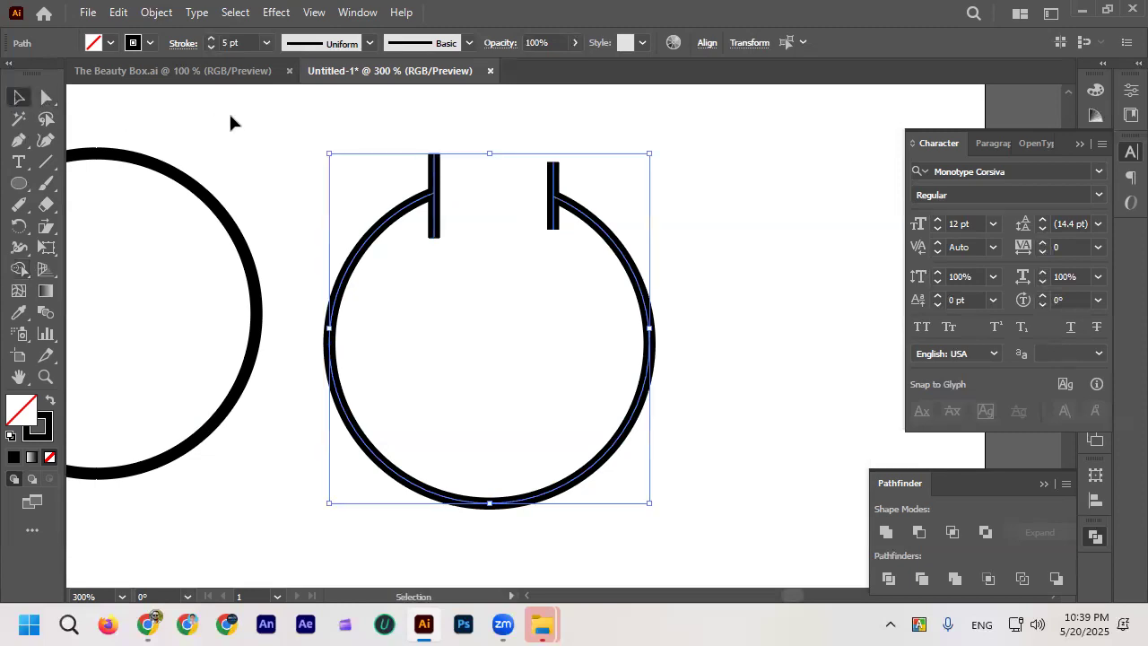
left_click(391, 146)
left_click_drag(568, 167, 572, 165)
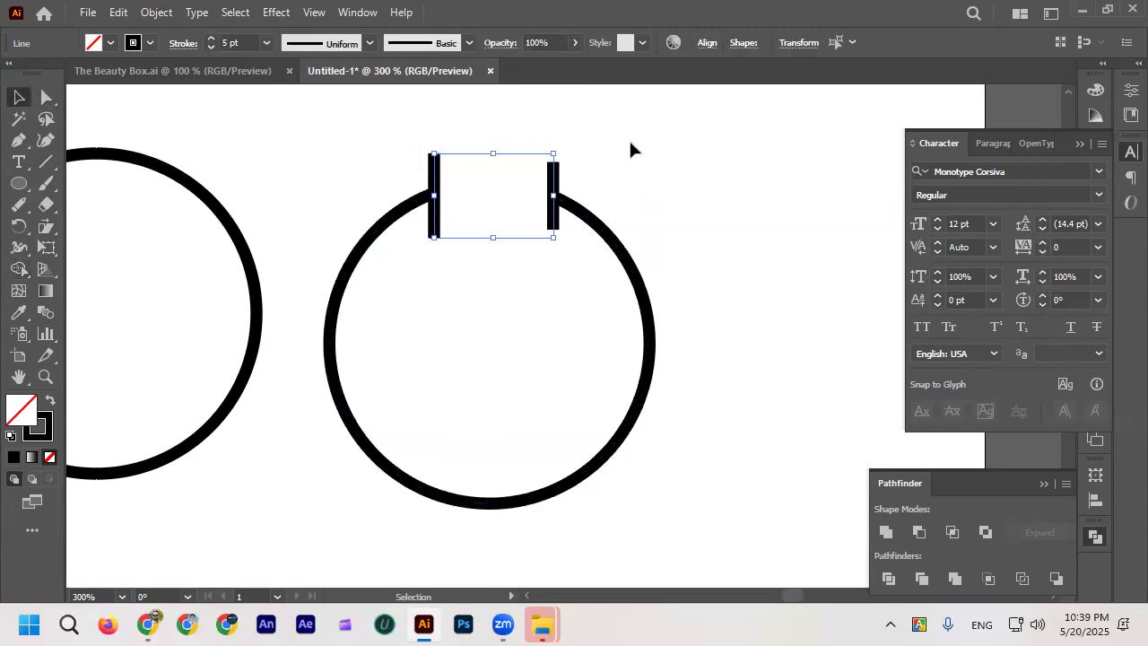
key("Delete")
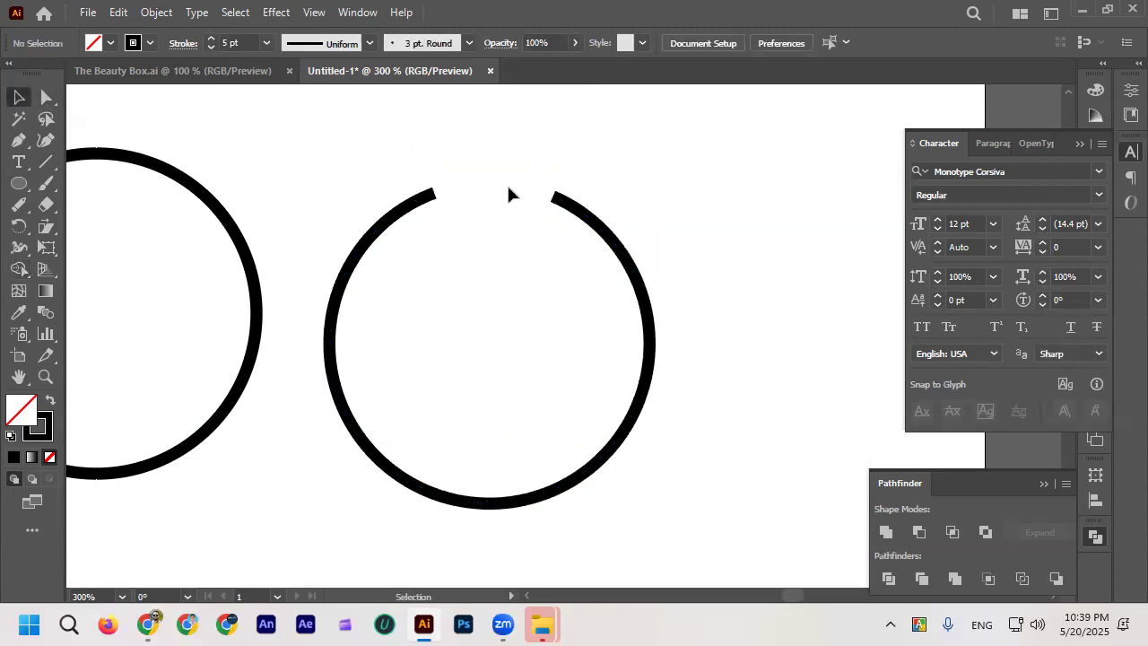
key("ctrl+z")
left_click_drag(383, 148, 574, 177)
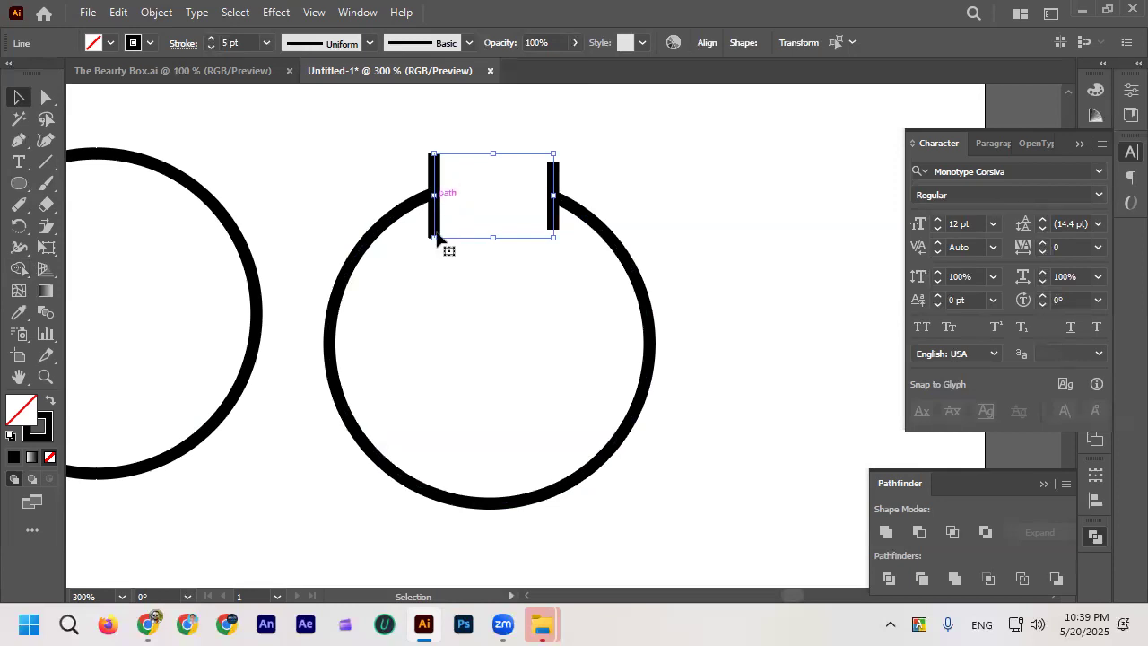
Step: Delete the two short vertical lines at the ends of the right circle's gap
left_click(381, 146)
left_click_drag(575, 174, 575, 174)
key("Delete")
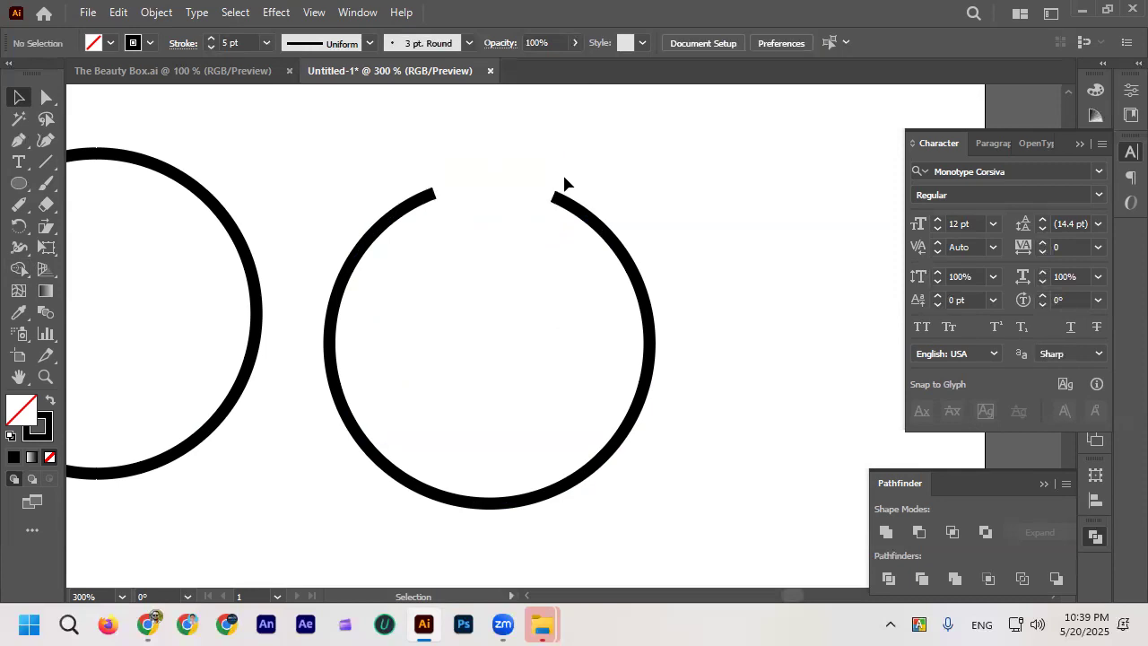
left_click(564, 200)
left_click(644, 254)
Step: Erase the top arc of the left circle with the Path Eraser tool
scroll(643, 254, "down", 1)
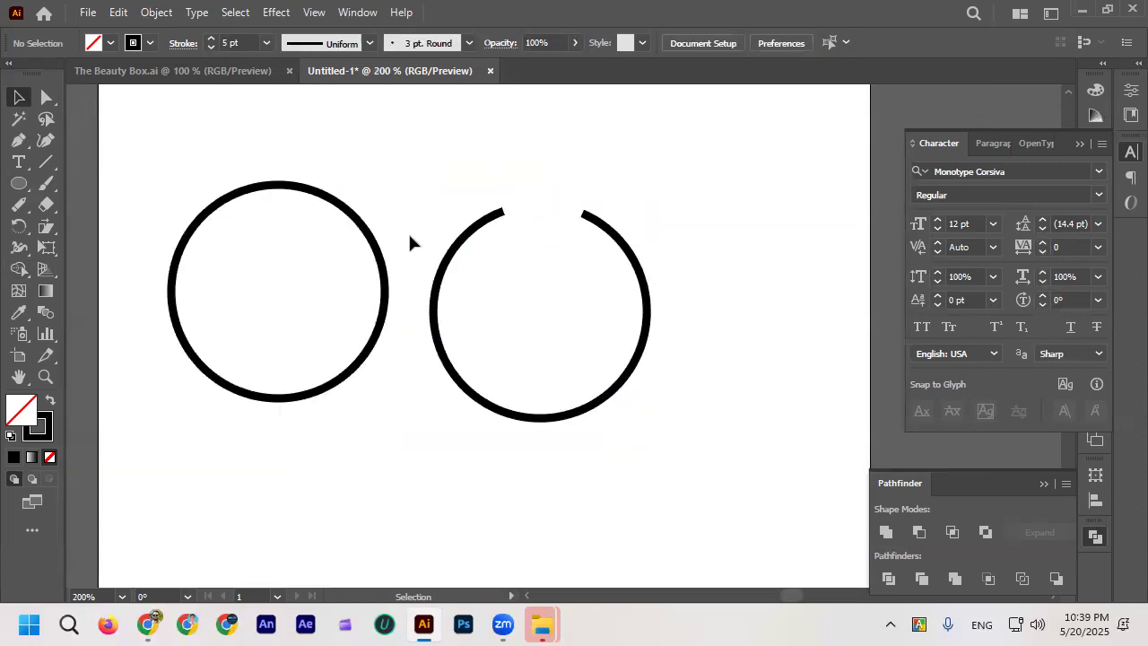
left_click(369, 235)
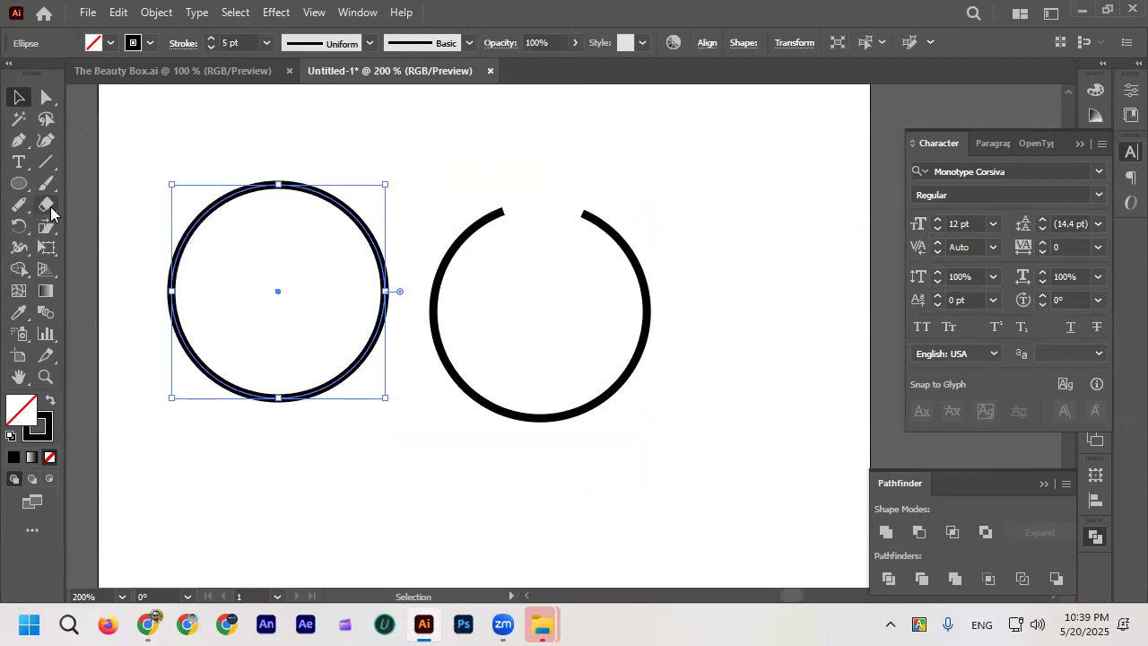
left_click(22, 204)
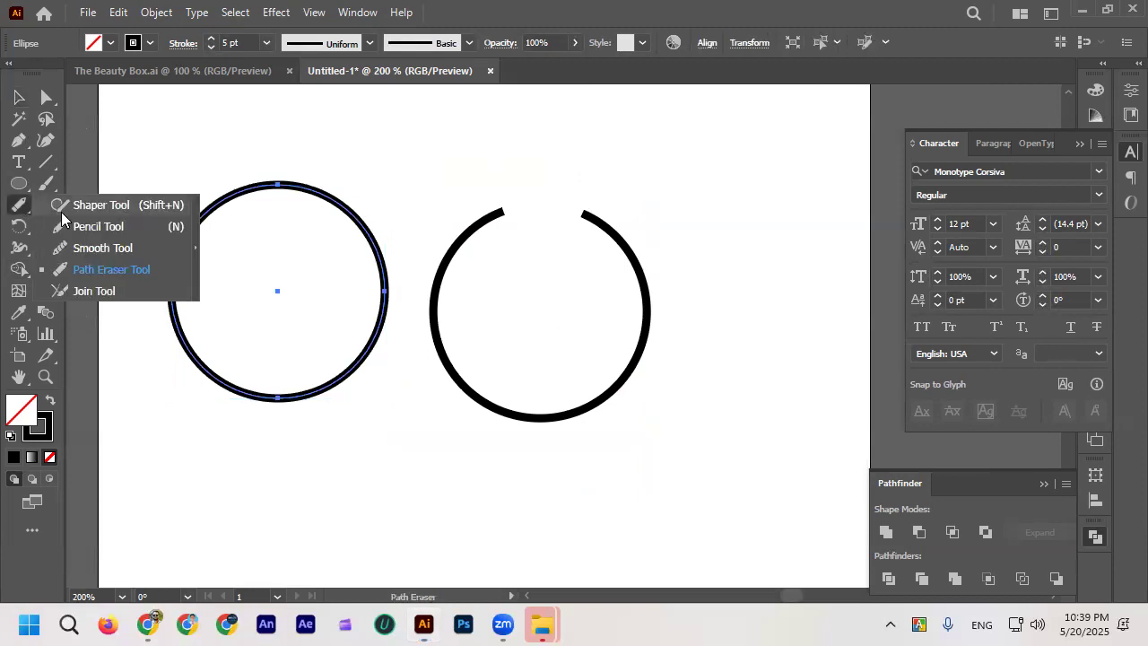
left_click(93, 267)
scroll(246, 207, "up", 1)
mouse_move(240, 175)
left_mouse_down()
mouse_move(246, 203)
mouse_move(310, 209)
mouse_move(366, 161)
left_mouse_up()
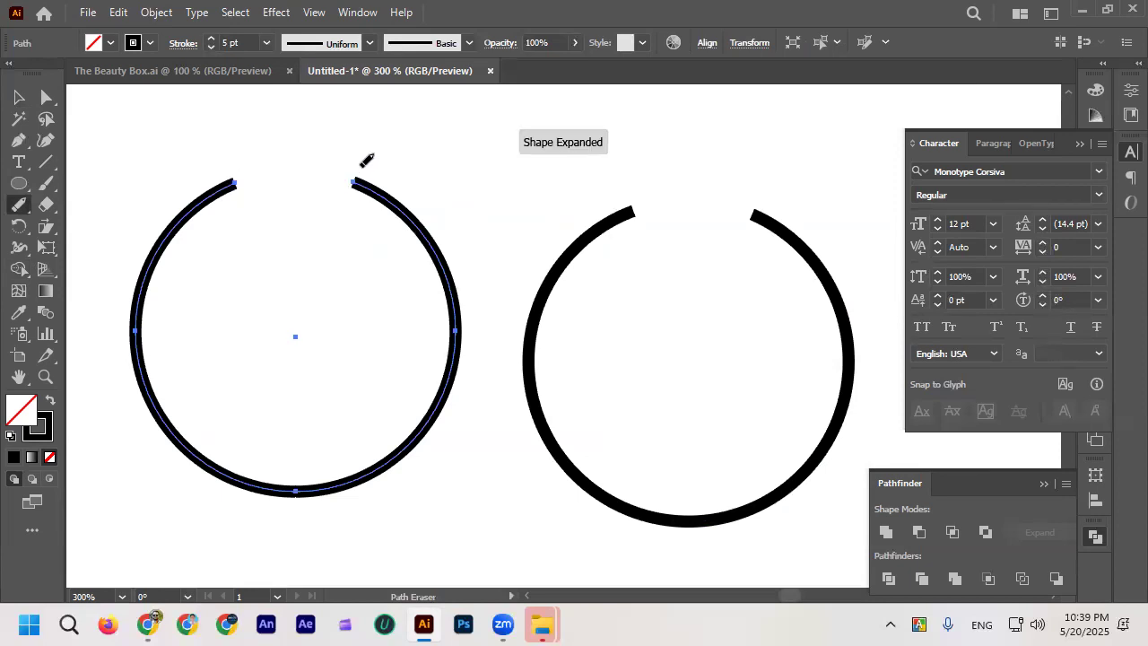
Step: Erase a segment on the left circle's right side and short cuts at its lower right and bottom with the Path Eraser tool
mouse_move(474, 260)
left_mouse_down()
mouse_move(446, 278)
mouse_move(435, 312)
mouse_move(467, 340)
mouse_move(442, 314)
mouse_move(461, 359)
left_mouse_up()
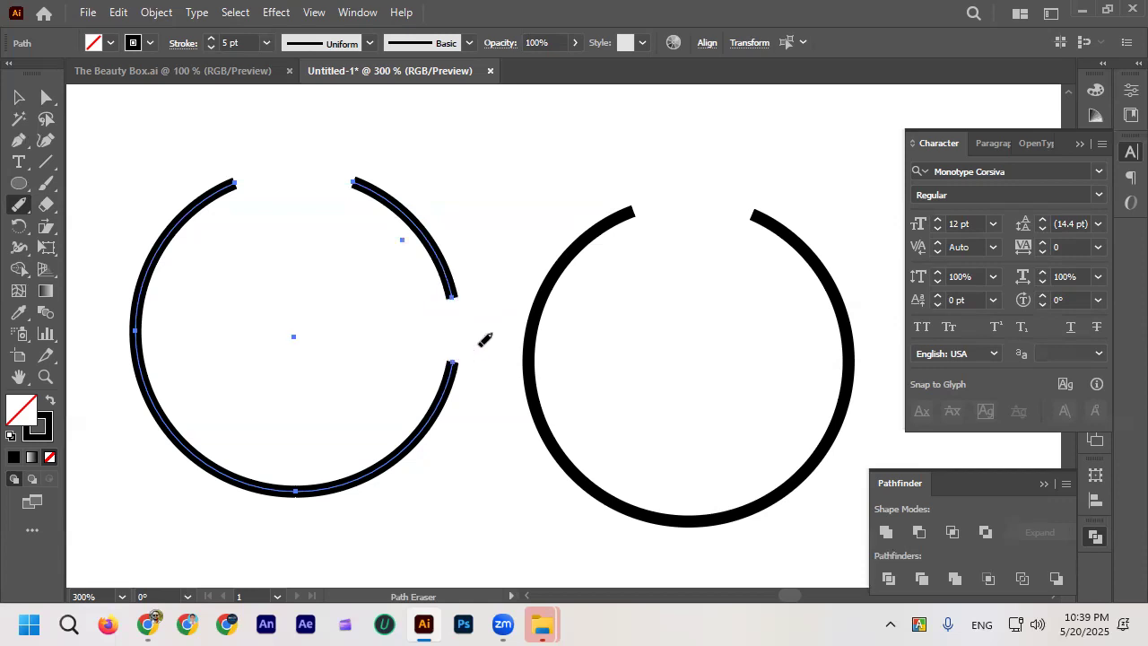
scroll(476, 318, "down", 3)
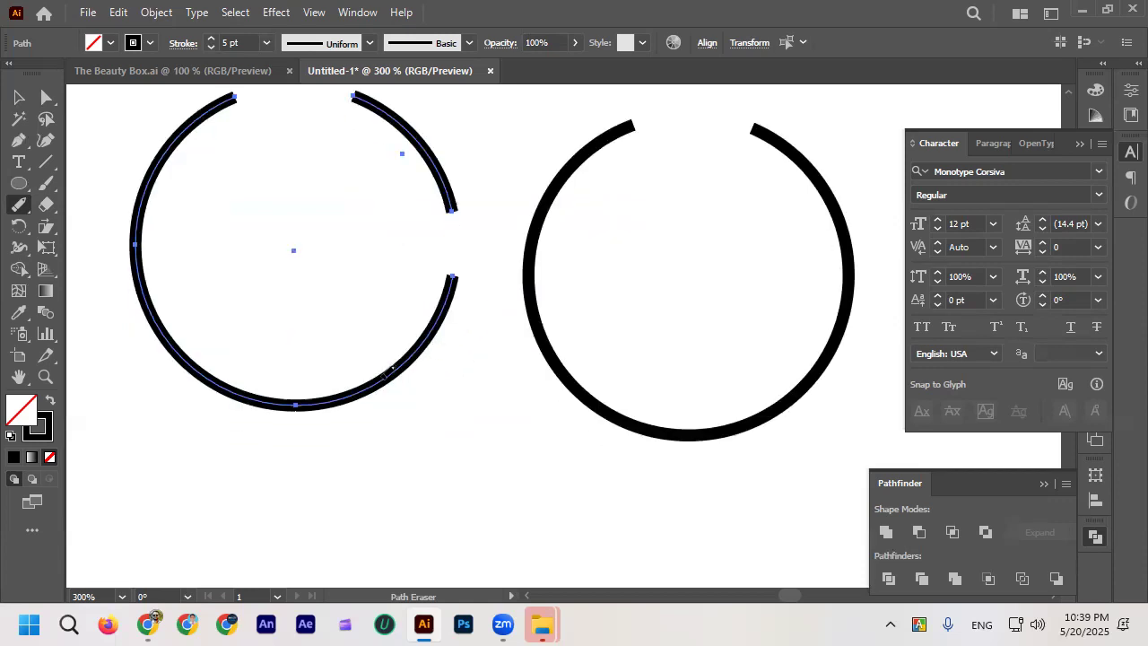
left_click_drag(377, 354, 400, 372)
scroll(305, 408, "up", 1)
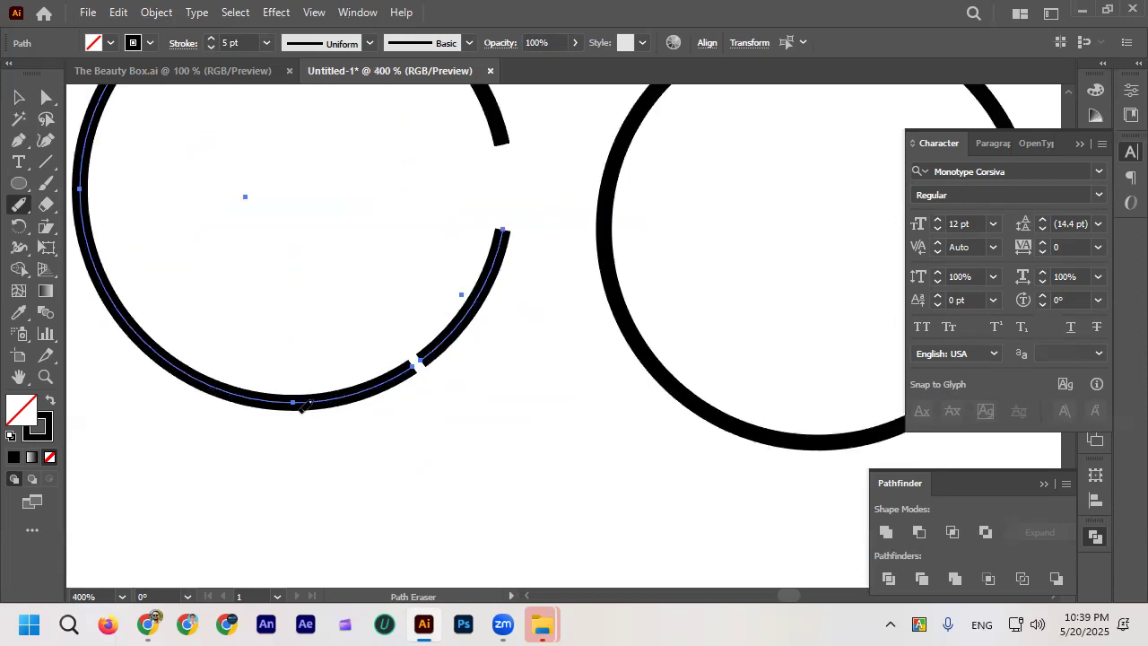
scroll(323, 384, "left", 4)
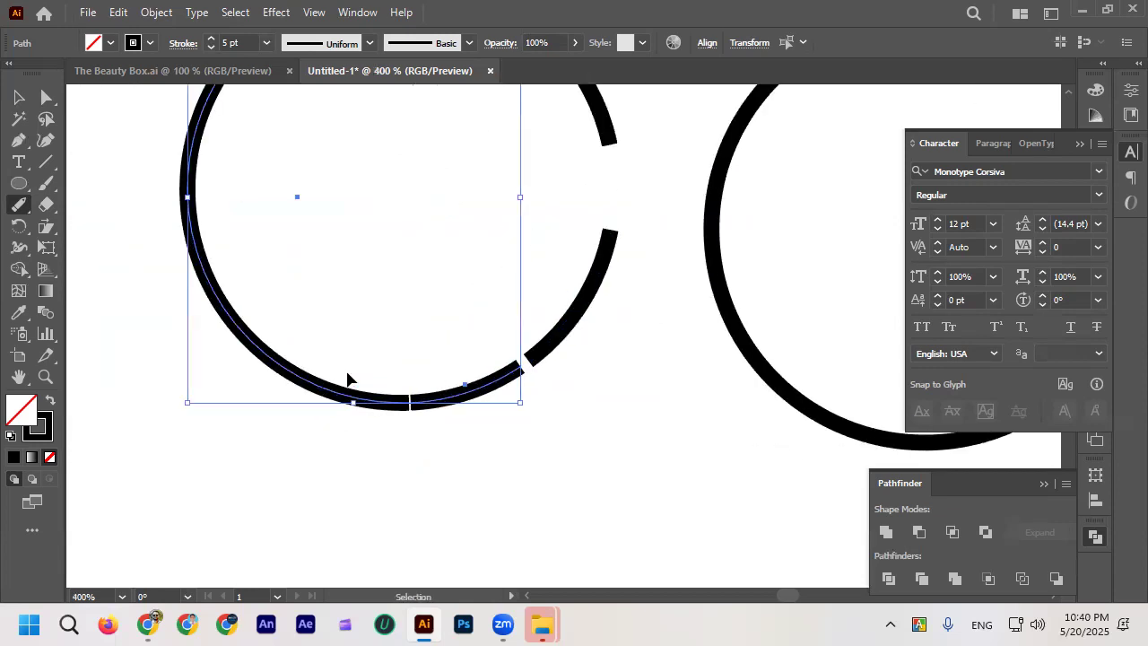
Step: Erase a segment on the left circle's left side and a short gap near its bottom with the Path Eraser tool, then deselect
scroll(260, 305, "up", 3)
mouse_move(191, 244)
left_mouse_down()
mouse_move(215, 249)
mouse_move(225, 302)
mouse_move(205, 328)
mouse_move(222, 302)
left_mouse_up()
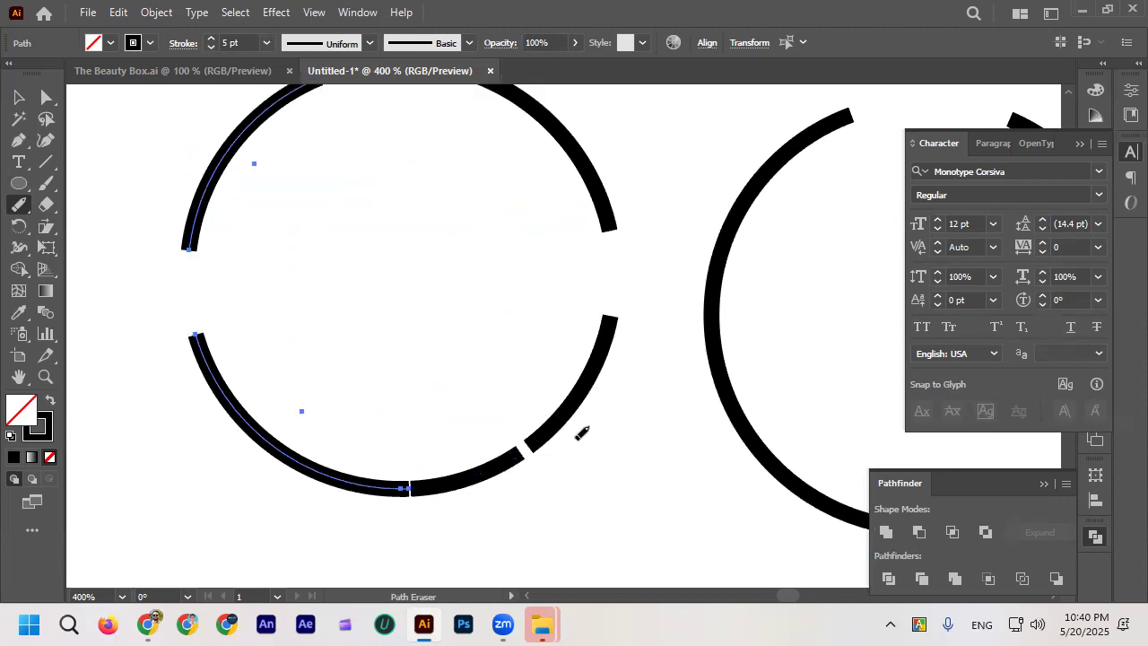
left_click_drag(397, 474, 371, 505)
scroll(363, 409, "down", 1)
scroll(364, 408, "up", 1)
scroll(347, 389, "down", 2)
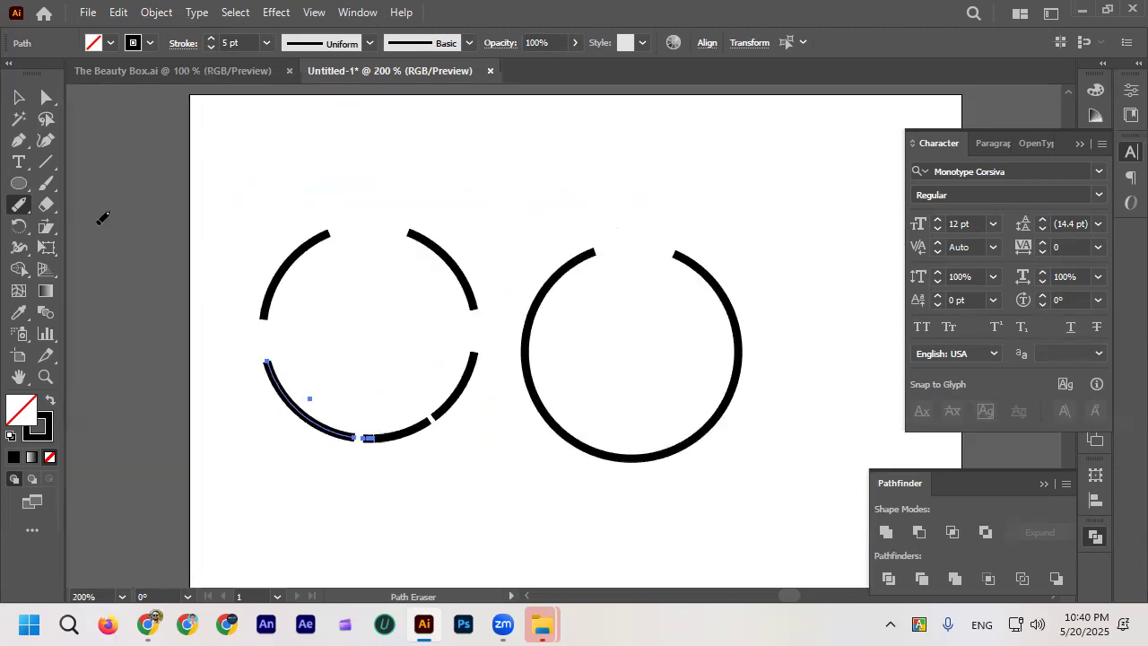
key("v")
left_click(207, 182)
Step: Delete both cut circles to clear the artboard
scroll(279, 191, "down", 1)
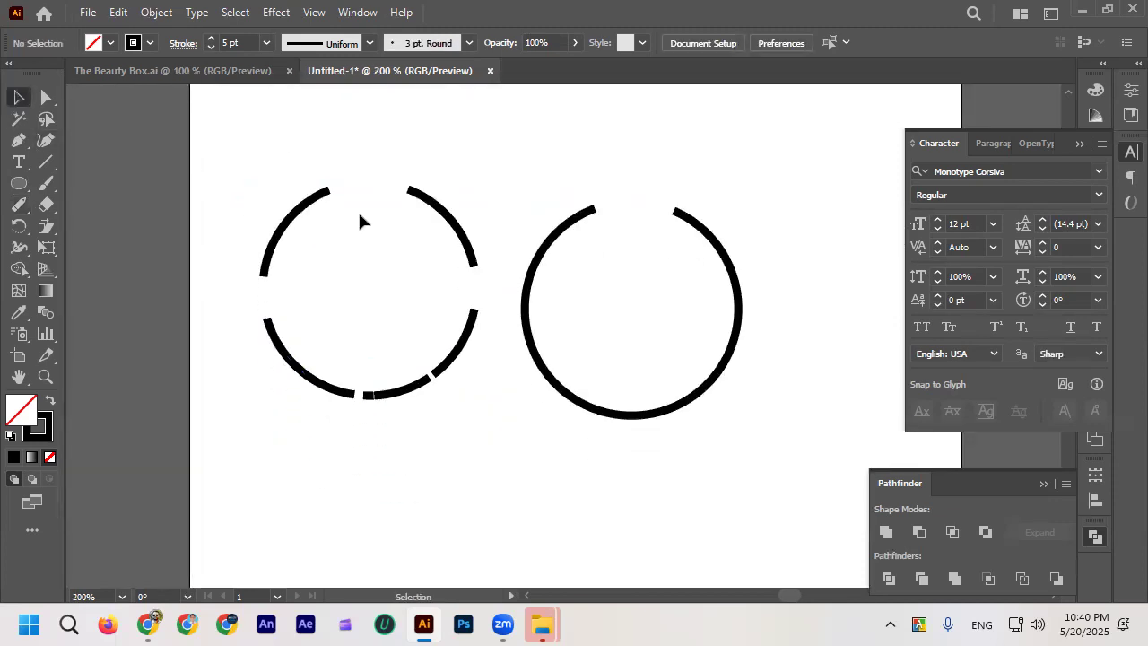
left_click_drag(359, 220, 725, 409)
key("Delete")
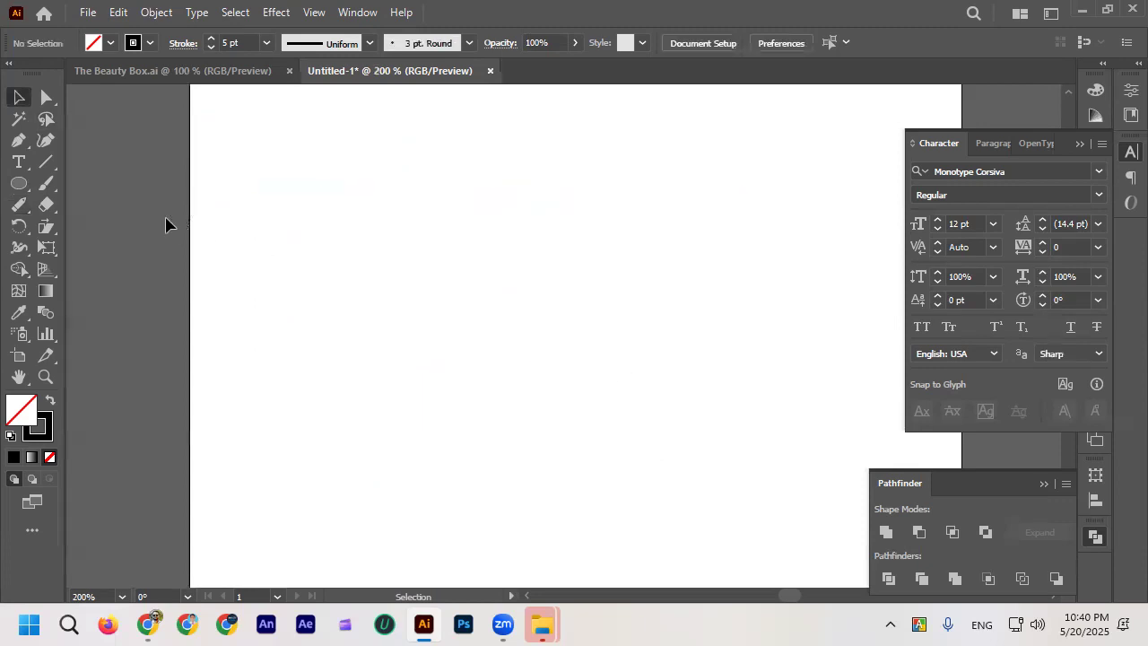
Step: Draw a new circle in the middle of the empty artboard and move it slightly up and left
left_click(18, 183)
left_click_drag(376, 201, 572, 415)
left_click(18, 96)
left_click(231, 212)
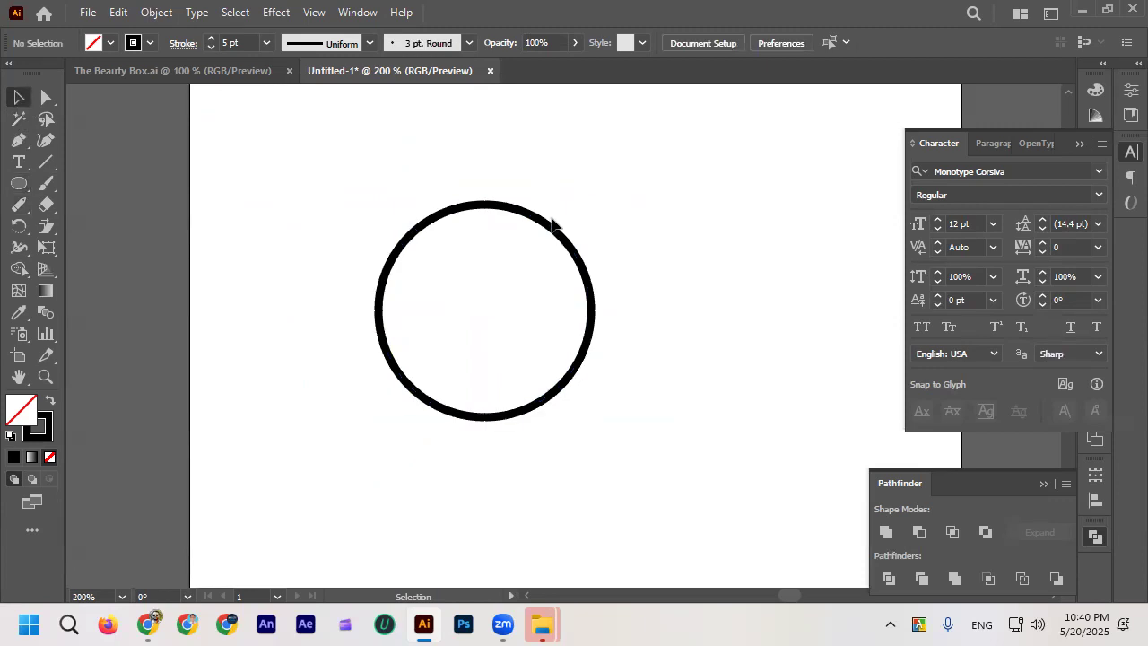
left_click_drag(543, 230, 535, 214)
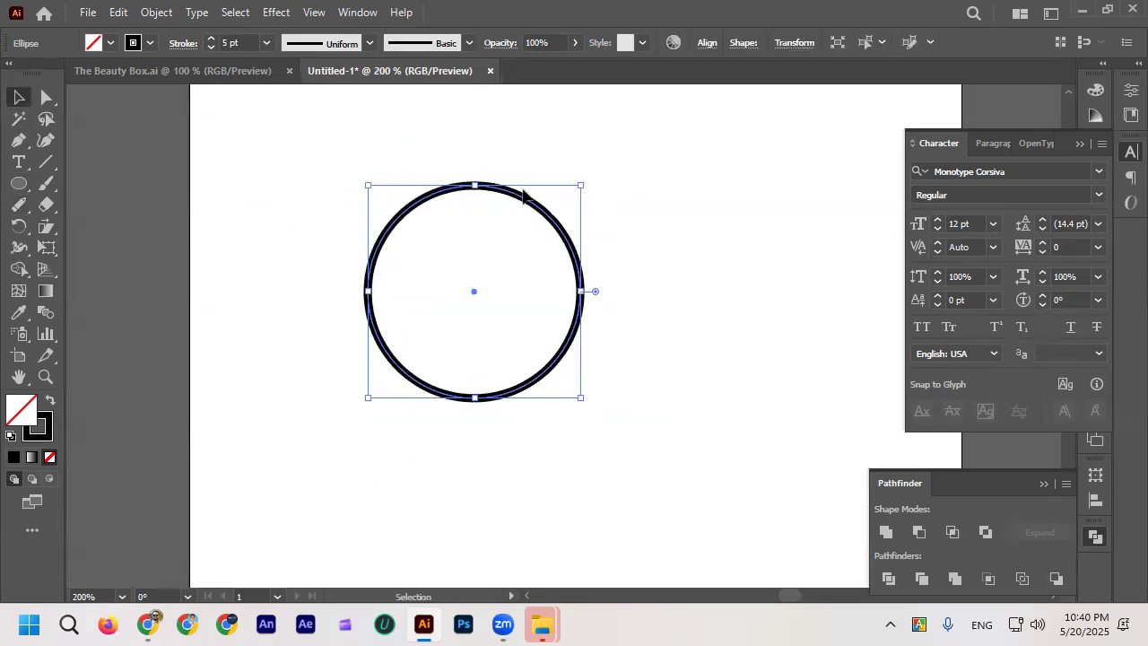
Step: Erase the circle's top arc and a short lower-left segment with the Path Eraser tool, then deselect
left_click(18, 205)
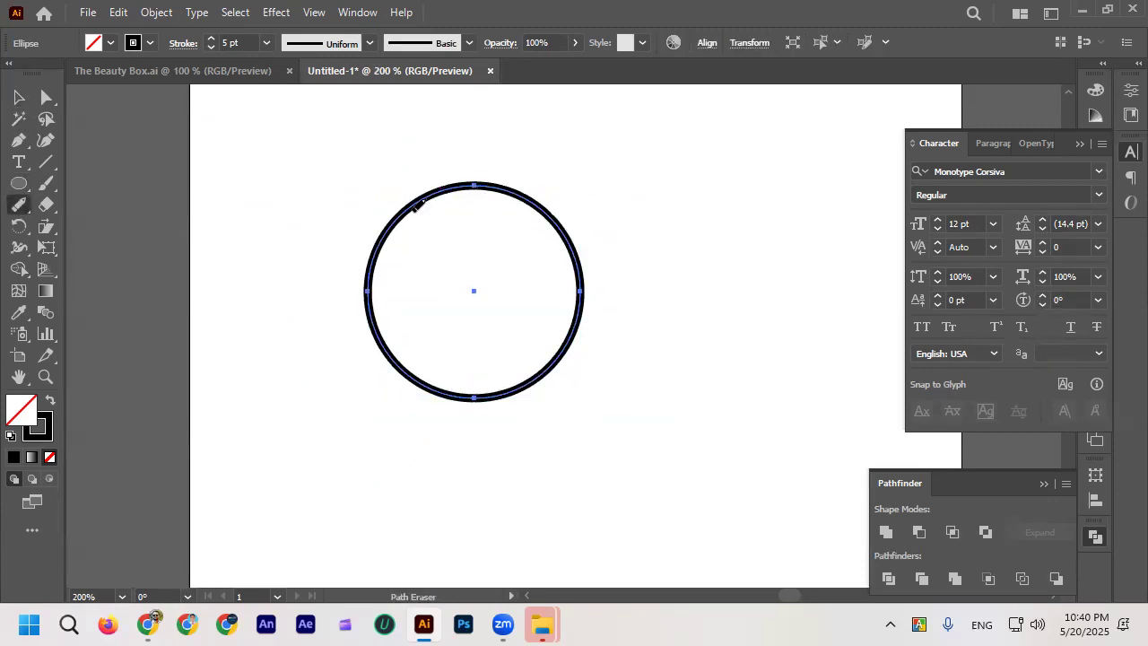
scroll(416, 204, "up", 1, "alt")
mouse_move(422, 213)
left_mouse_down()
mouse_move(607, 180)
mouse_move(628, 191)
left_mouse_up()
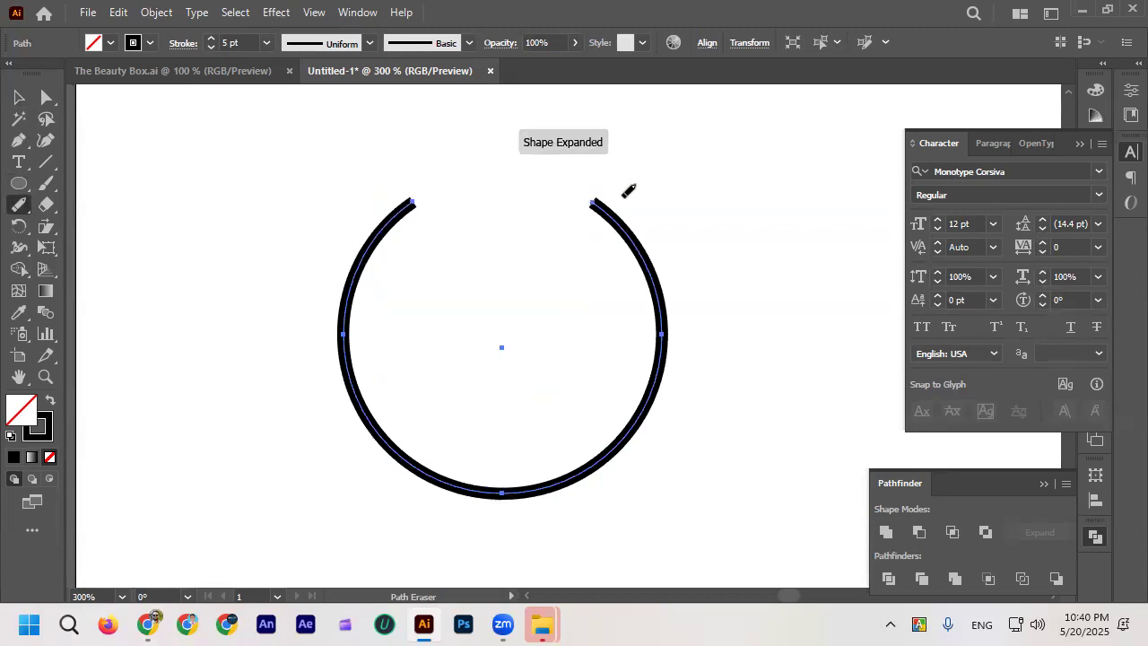
mouse_move(332, 328)
left_mouse_down()
mouse_move(425, 427)
mouse_move(315, 446)
left_mouse_up()
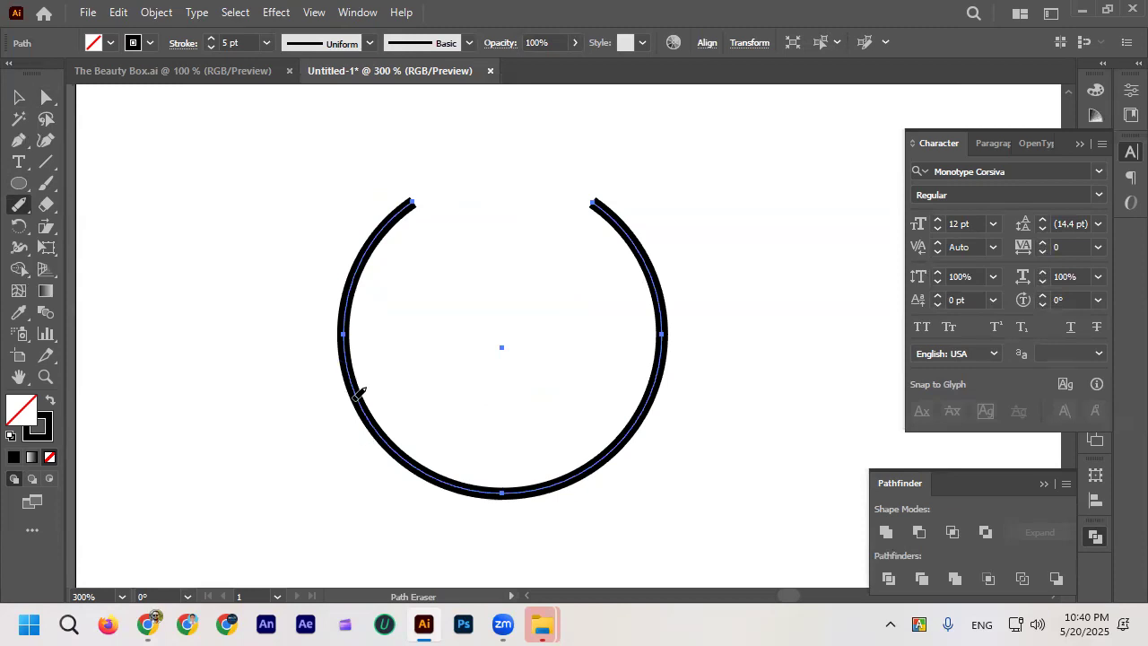
mouse_move(353, 385)
left_mouse_down()
mouse_move(399, 407)
mouse_move(402, 457)
left_mouse_up()
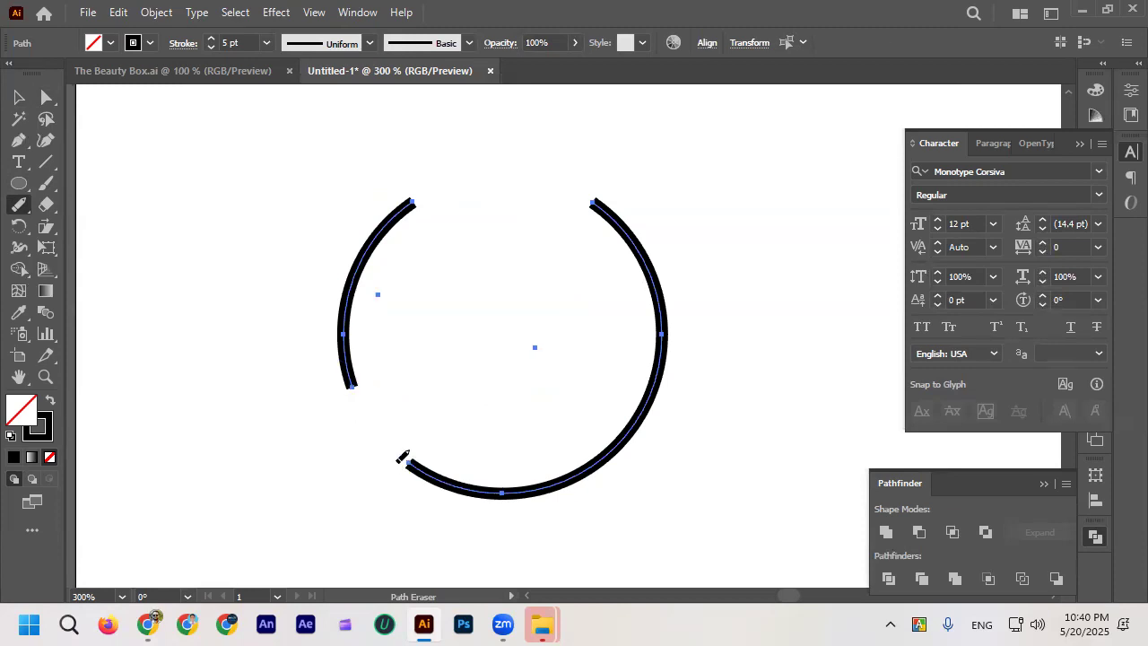
left_click(19, 97)
left_click(320, 171)
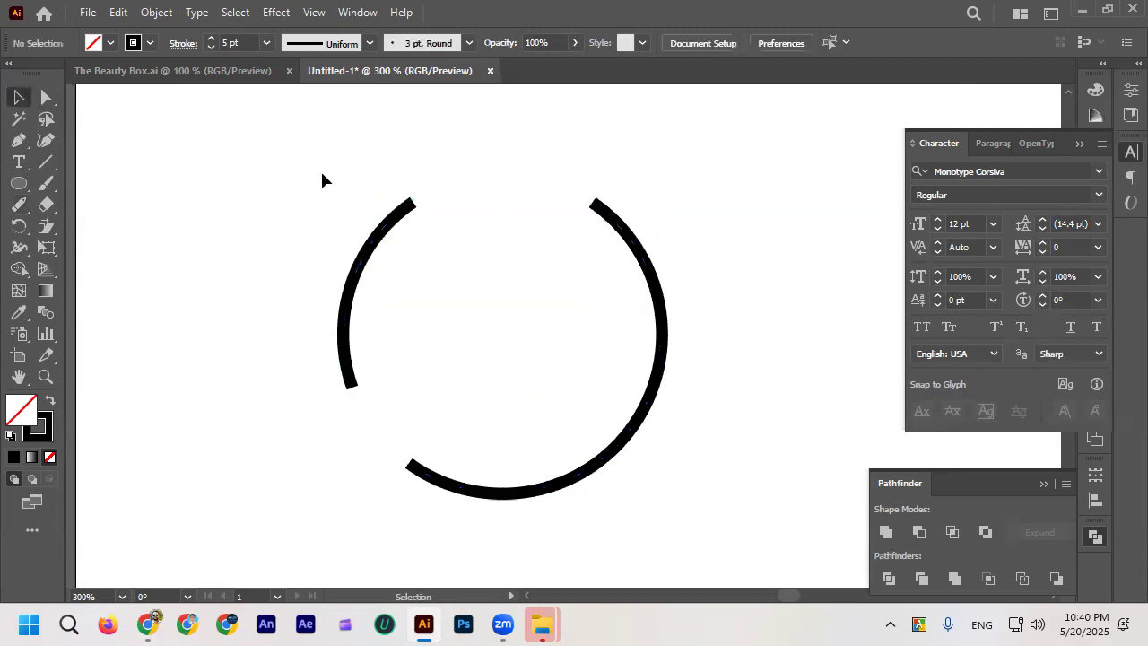
Step: Select both remaining pieces of the cut circle and set their stroke weight to 15 pt
scroll(320, 170, "down", 2)
left_click_drag(320, 171, 481, 305)
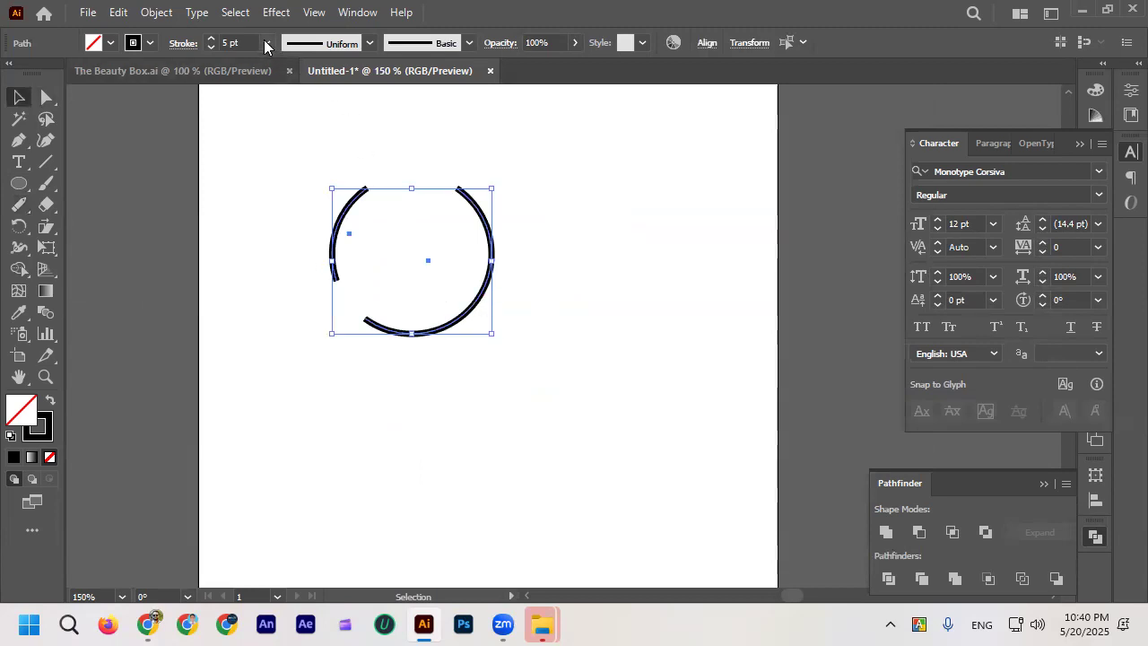
left_click(212, 38)
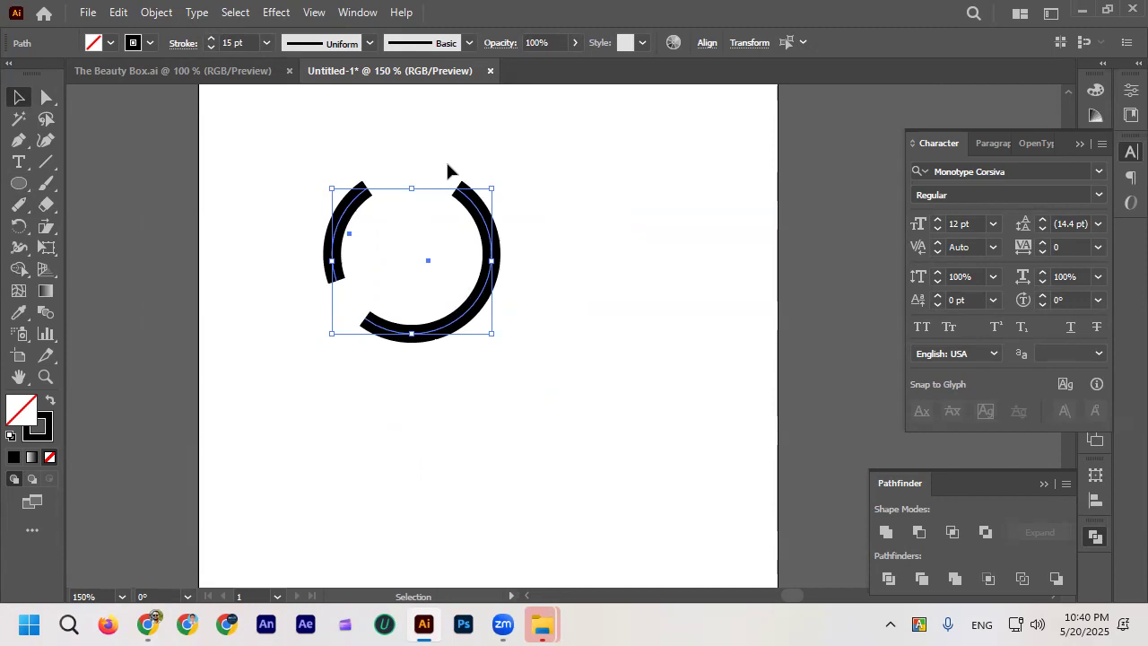
Step: Delete both thick arc pieces to clear the artboard
left_click(19, 204)
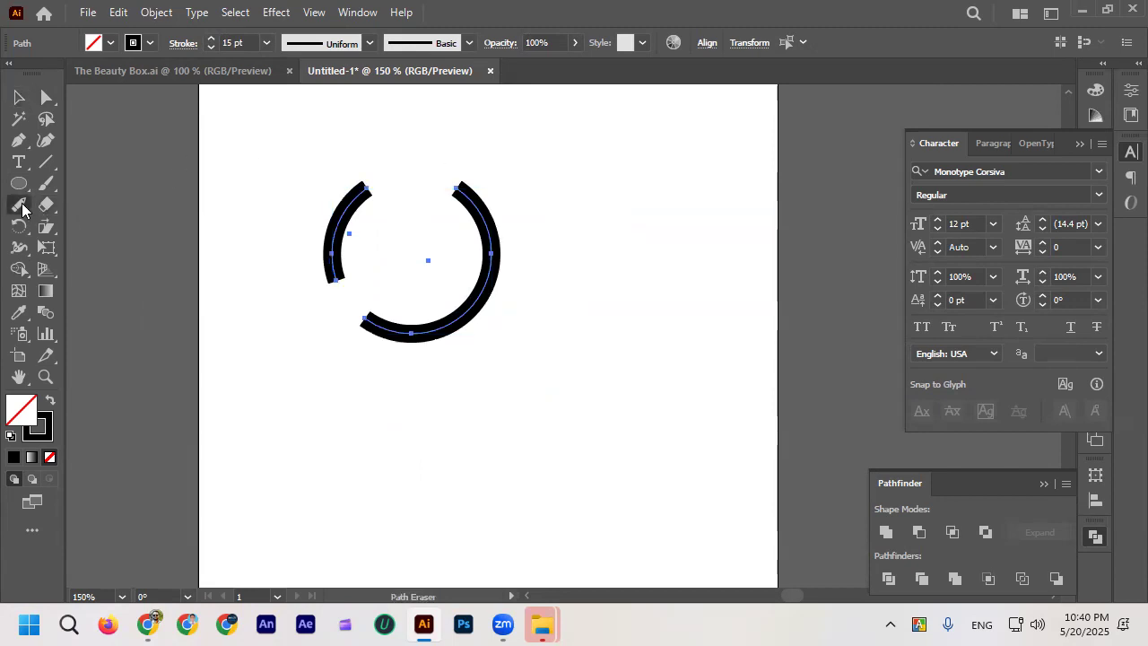
left_click(21, 98)
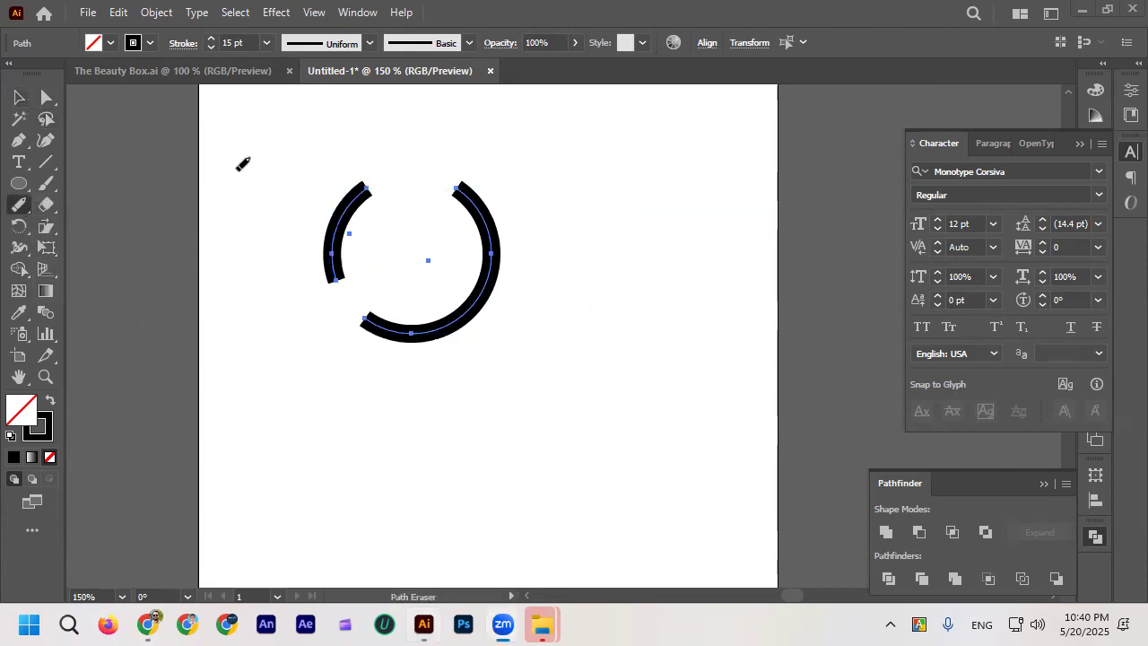
left_click(17, 97)
left_click(562, 335)
key("ctrl+a")
key("Delete")
Step: Draw a new circle with the 15 pt black stroke in the upper middle of the artboard and deselect it
scroll(558, 334, "up", 1)
left_click(13, 185)
scroll(544, 257, "down", 1)
left_click_drag(366, 166, 604, 363)
left_click(19, 97)
left_click(213, 280)
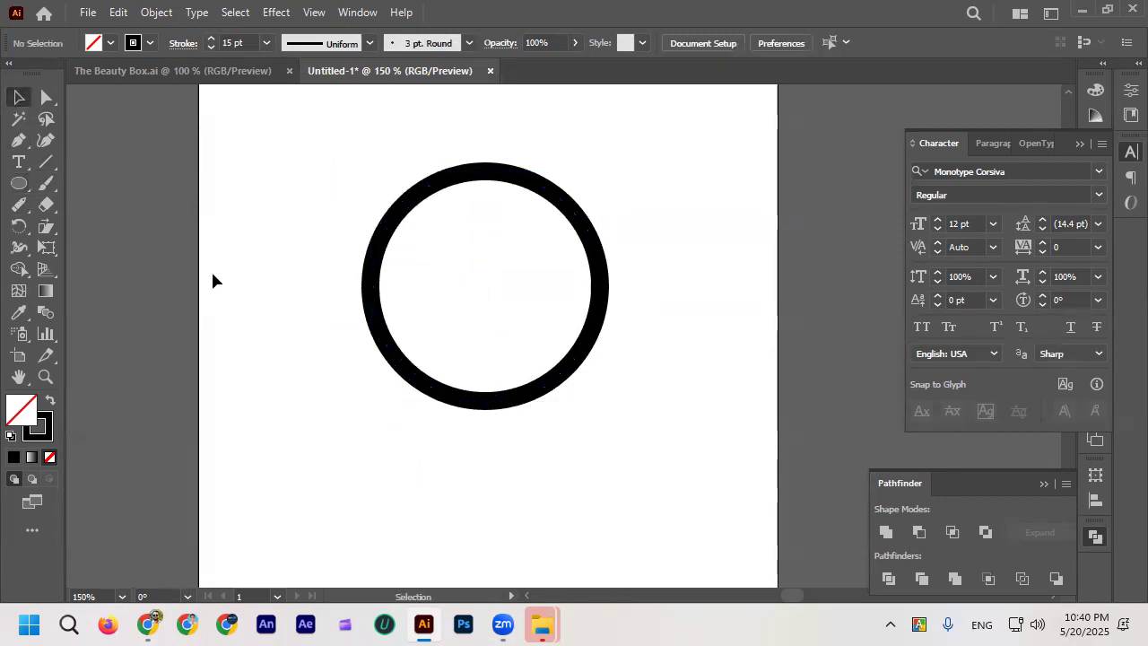
Step: Draw a short horizontal line just outside the circle's lower-left edge
scroll(212, 280, "down", 1)
left_click(45, 162)
left_click_drag(205, 305, 376, 364)
left_click(19, 97)
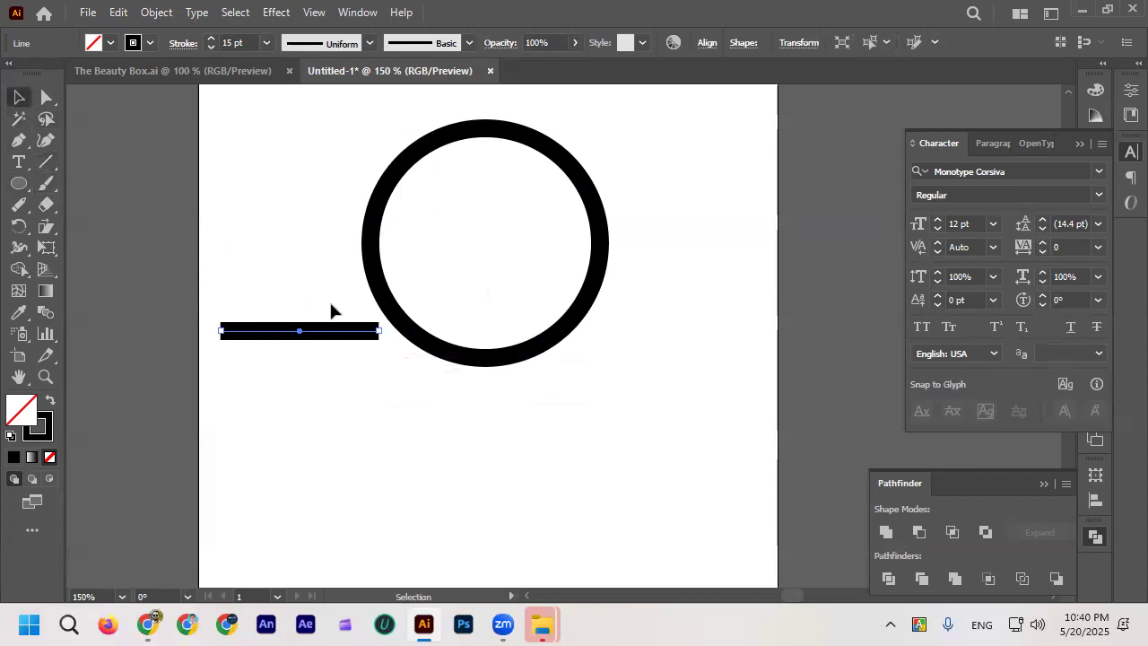
Step: Try to cut the circle in half with a straight horizontal Path Eraser stroke through its centre, then undo it
left_click_drag(638, 271, 637, 271)
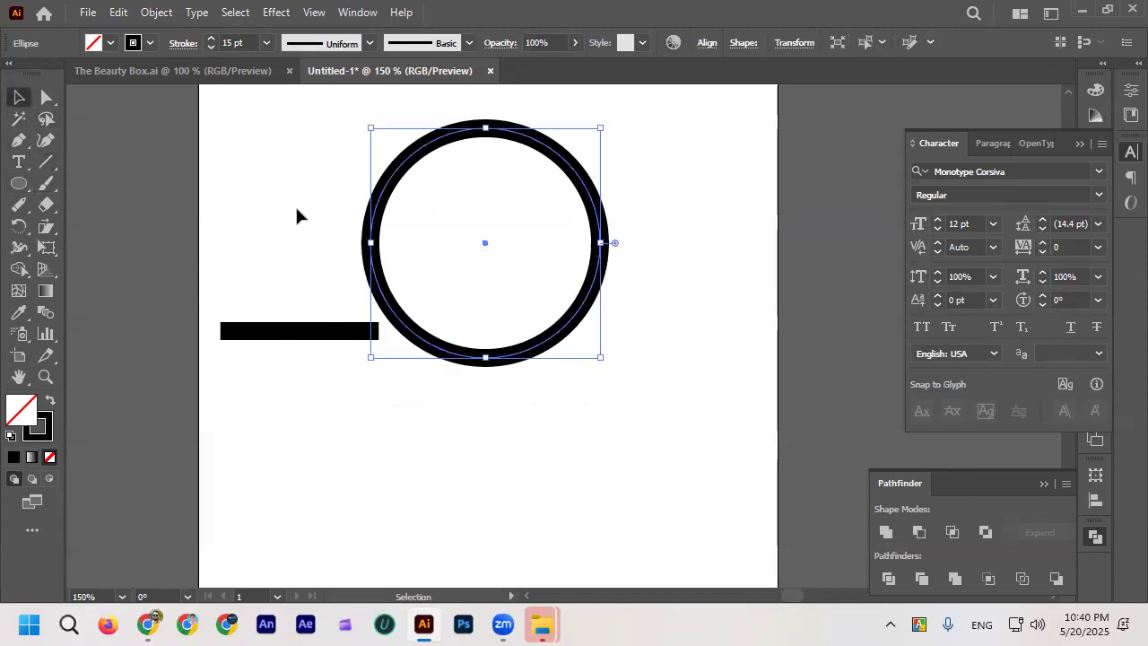
left_click(414, 240)
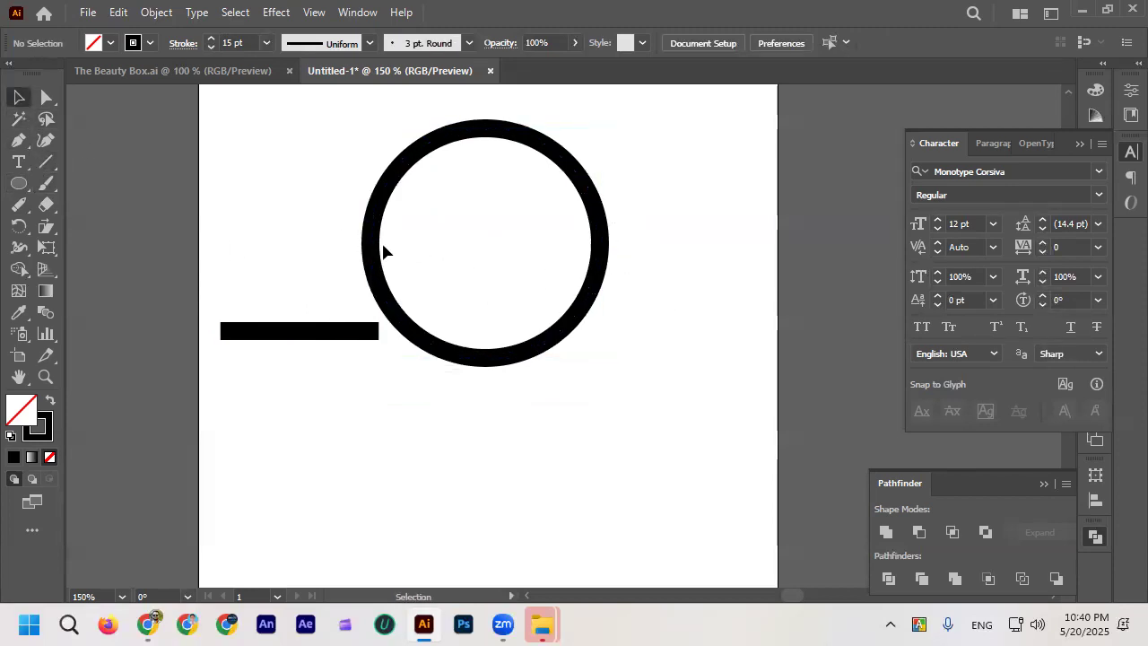
left_click(370, 243)
left_click(293, 215)
left_click(19, 204)
left_click_drag(330, 255, 664, 255)
left_click(19, 97)
left_click(368, 216)
left_click(19, 204)
left_click_drag(314, 244, 636, 245)
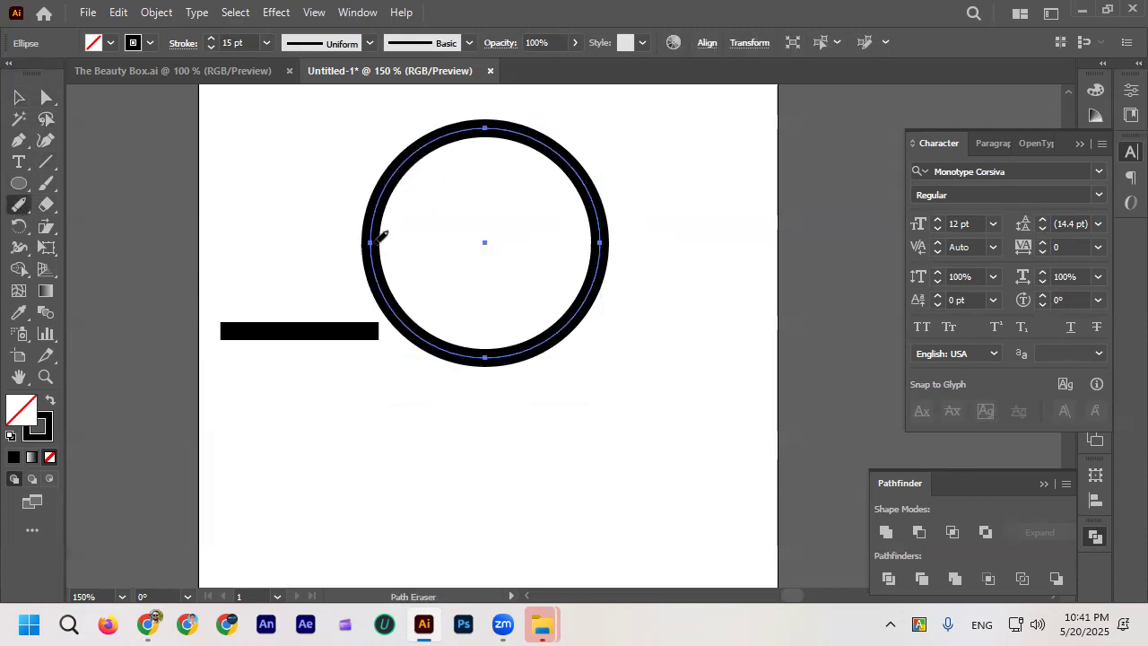
left_click_drag(368, 242, 625, 239)
key("ctrl+z")
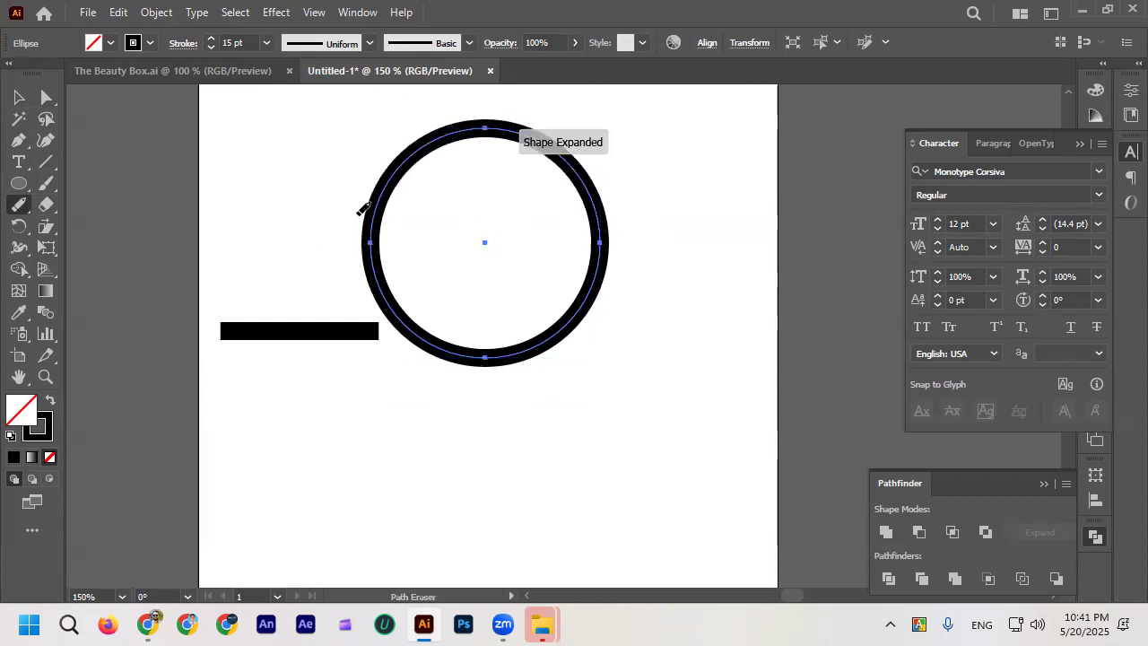
Step: Draw a horizontal line across the circle's middle, extending past both sides, and select it together with the circle
left_click(47, 162)
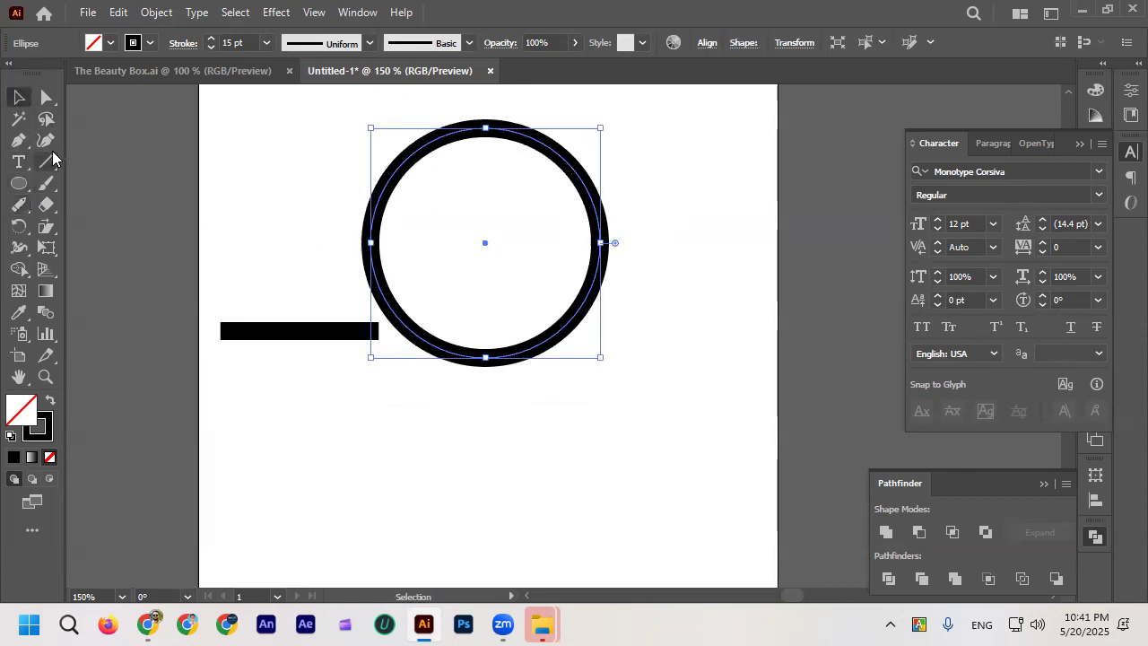
left_click_drag(326, 247, 665, 247)
left_click_drag(326, 200, 399, 260)
Step: Remove the circle's lower half with the Shape Builder tool and delete the crossing line
key("shift+m")
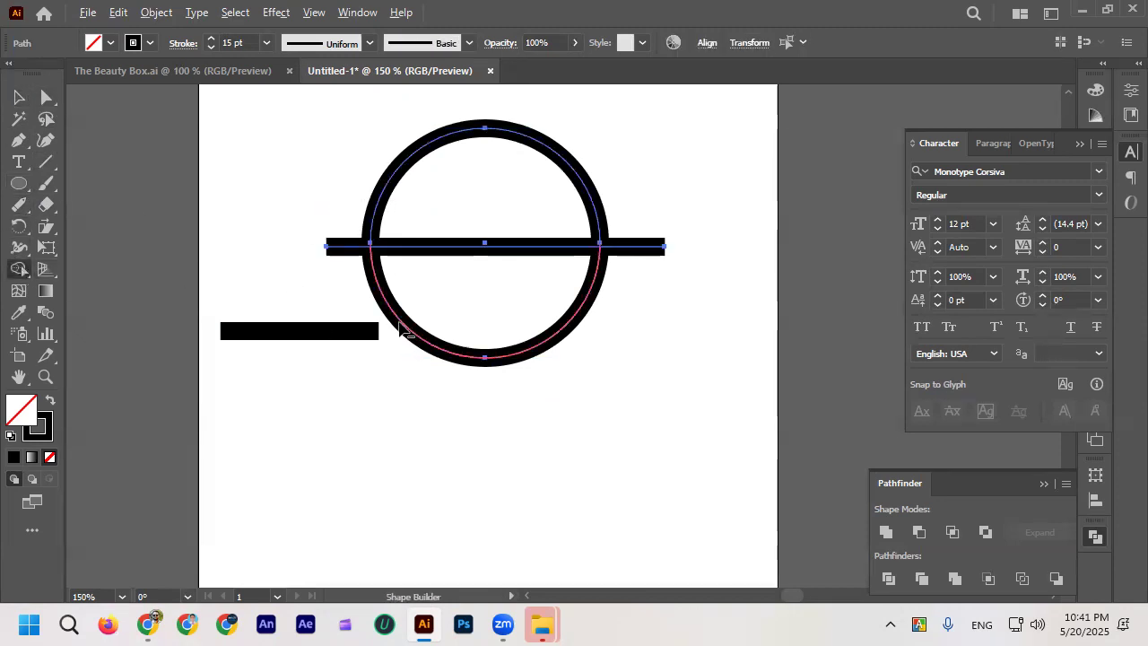
left_click(402, 330, "alt")
left_click(19, 97)
key("ctrl+shift+a")
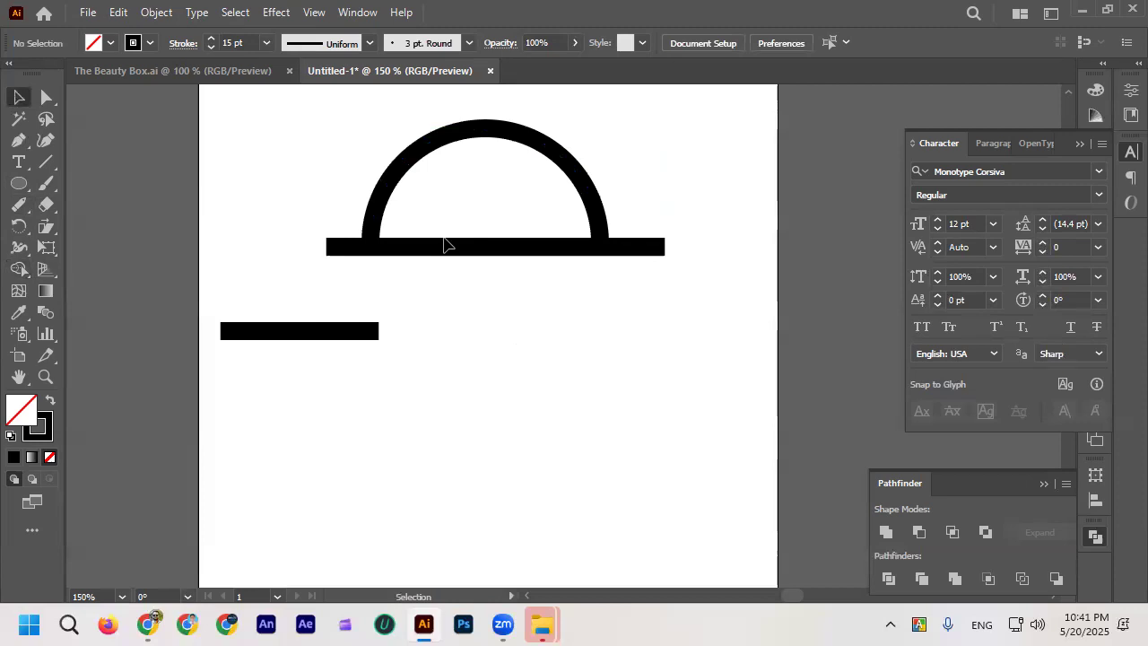
left_click_drag(464, 259, 467, 253)
key("Delete")
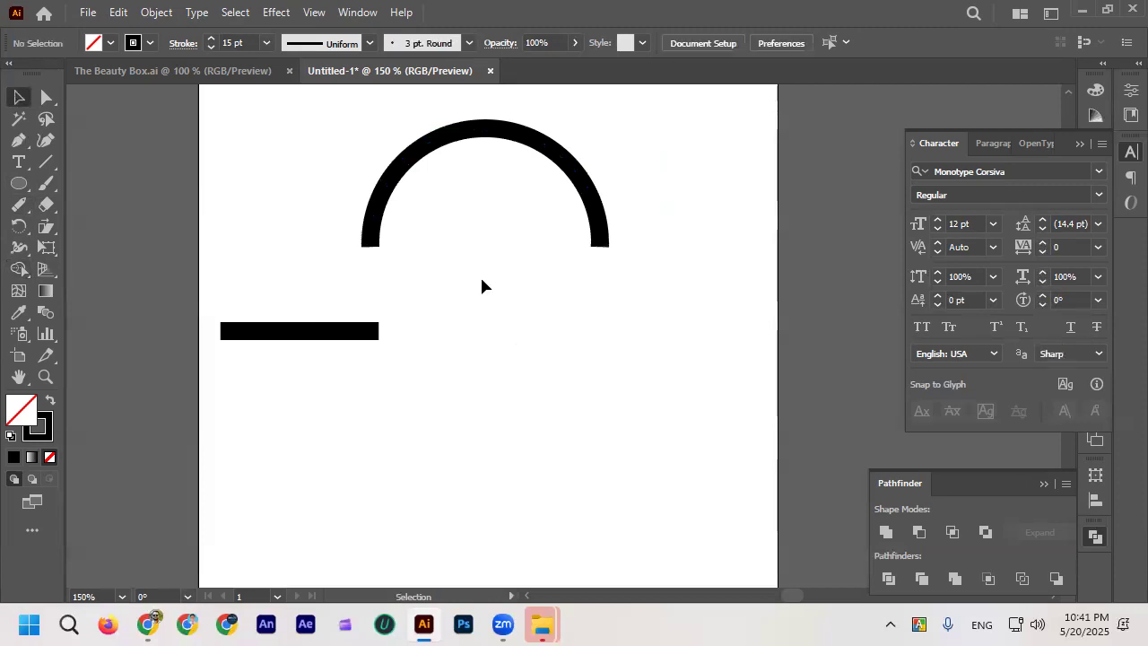
Step: Undo the line deletion and the Shape Builder trim, then delete the line crossing the restored circle
key("ctrl+z")
key("ctrl+z")
left_click(237, 216)
left_click(443, 253)
key("Delete")
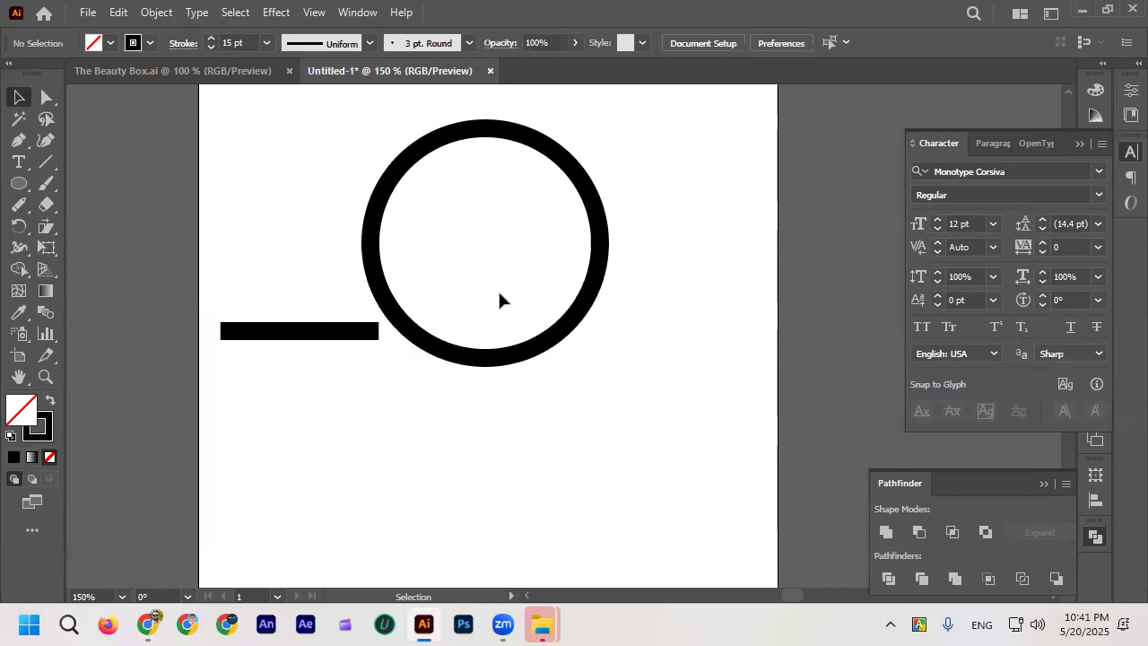
Step: Delete the circle's bottom anchor point with the Direct Selection tool to leave the upper half circle, then deselect
left_click(507, 368)
left_click(46, 97)
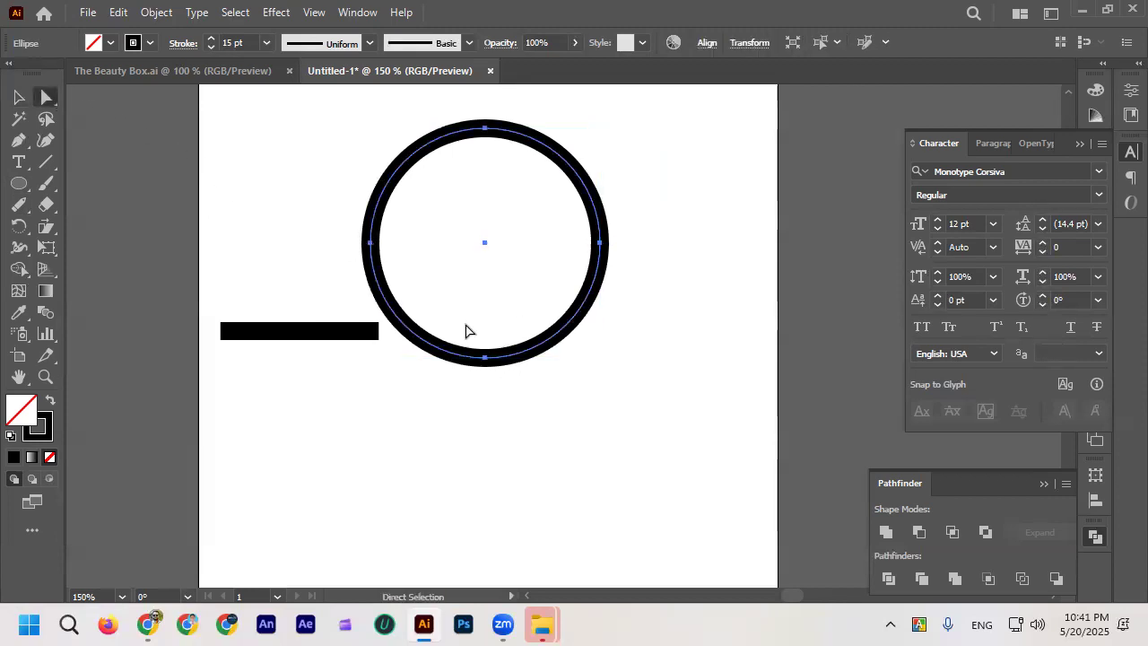
left_click(486, 360)
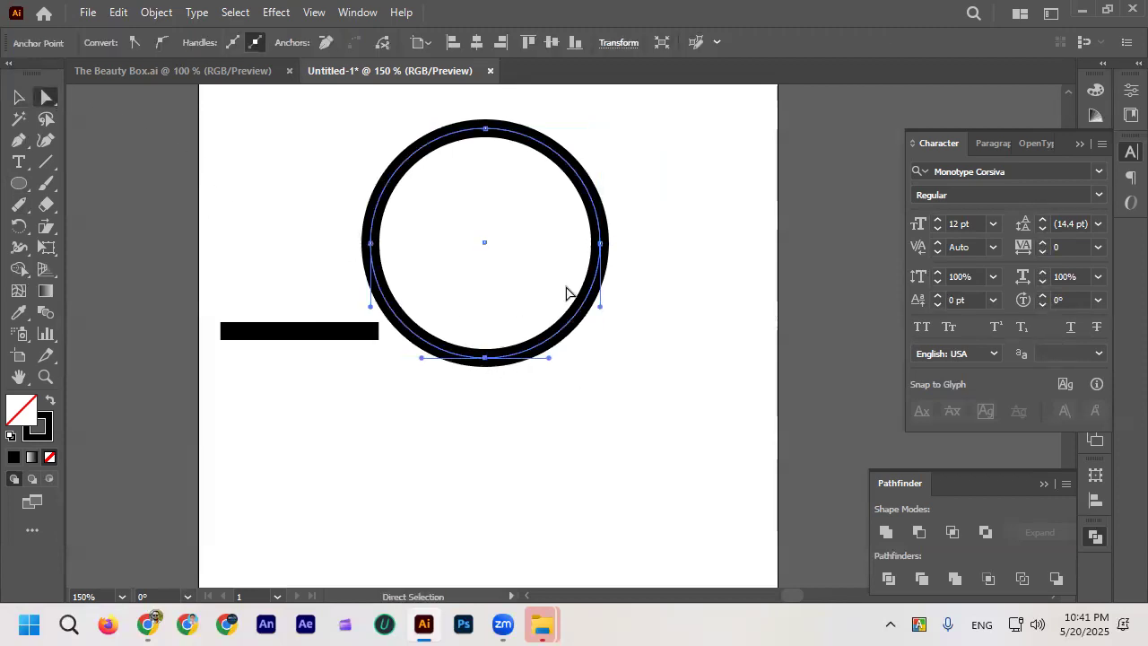
key("Delete")
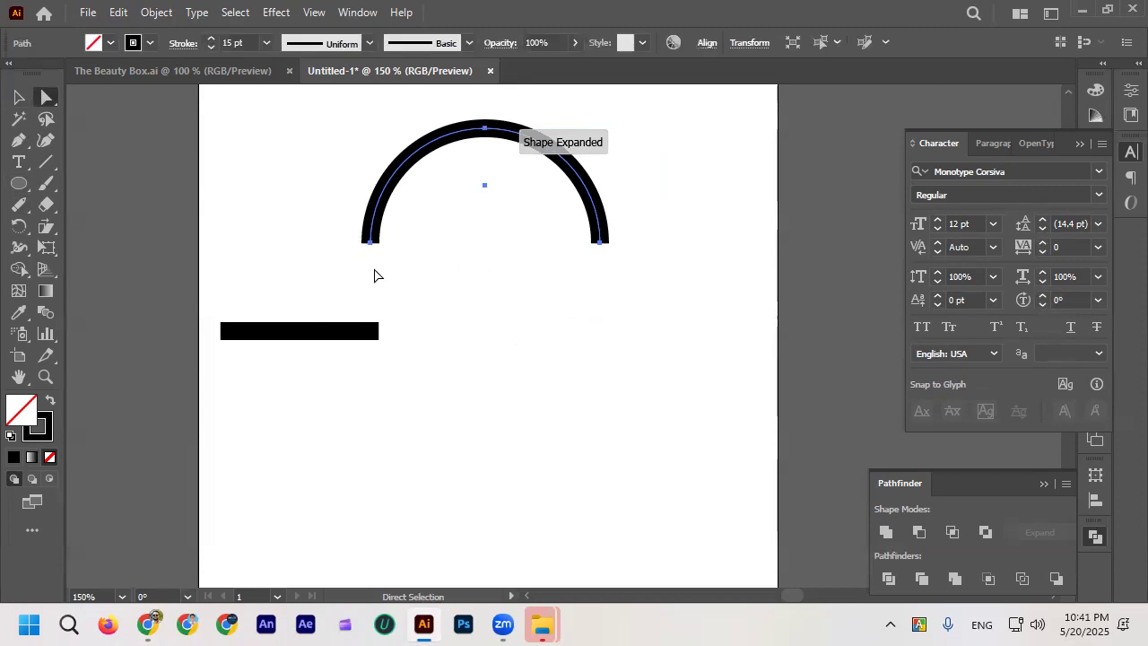
left_click(18, 97)
left_click(365, 291)
Step: Move the short line to the right and bend it into a small upward arc with the Curvature tool
left_click_drag(340, 334, 424, 332)
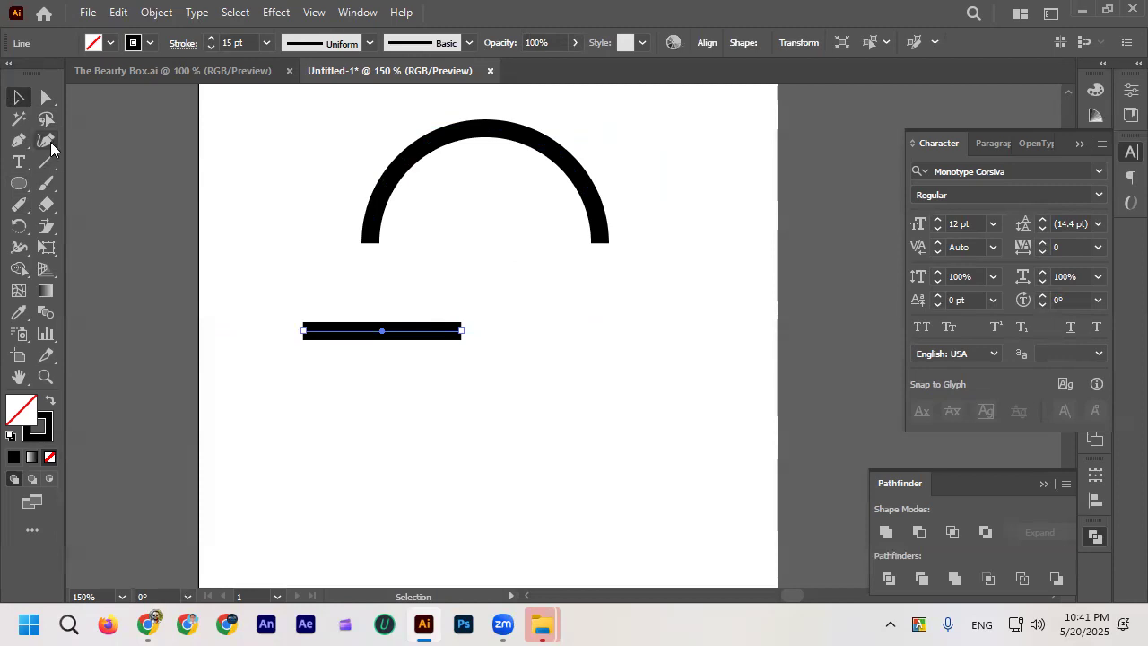
left_click(49, 142)
left_click_drag(383, 334, 691, 244)
left_click(21, 93)
Step: Arrange three overlapping copies of the small arc in a row across the half circle's base
left_click(256, 246)
left_click_drag(538, 222, 510, 226)
left_click(536, 320)
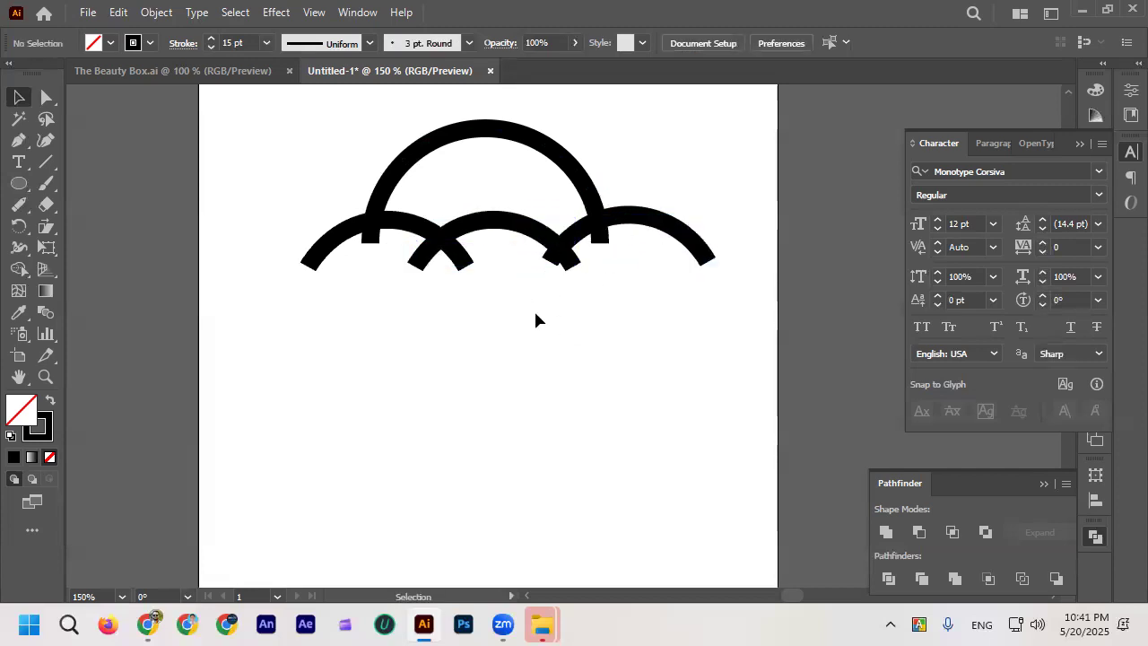
Step: Level the middle small arc with the left one and shift the right arc left so it overlaps the half circle's end
scroll(536, 314, "up", 1)
left_click_drag(553, 282, 550, 274)
key("ctrl+z")
left_click(564, 317)
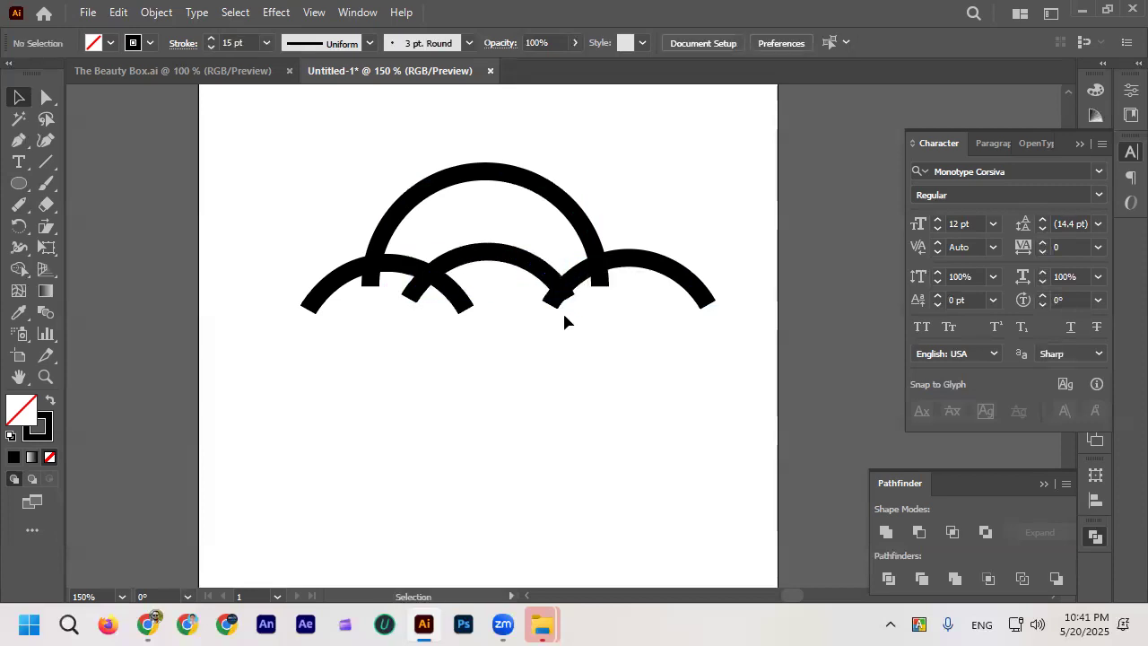
left_click_drag(624, 270, 626, 264)
left_click(557, 335)
left_click_drag(538, 272, 543, 285)
left_click(603, 327)
left_click_drag(688, 269, 669, 273)
scroll(505, 297, "up", 2)
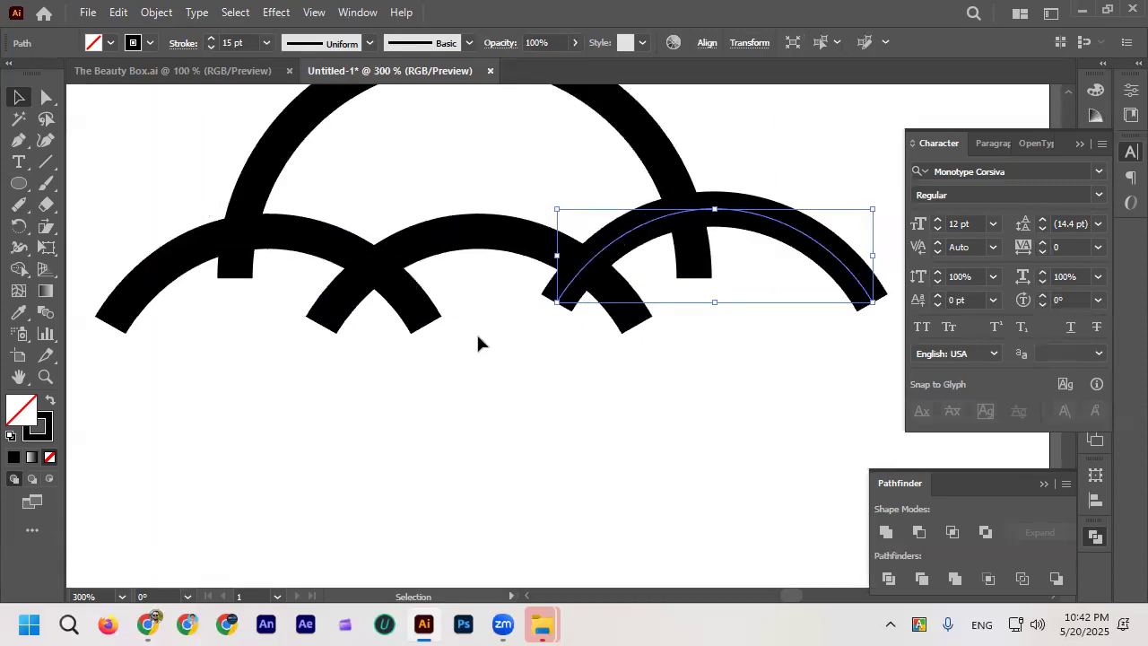
Step: Nudge the middle small arc slightly left to centre it under the half circle, then deselect
scroll(490, 318, "down", 1)
left_click(482, 260)
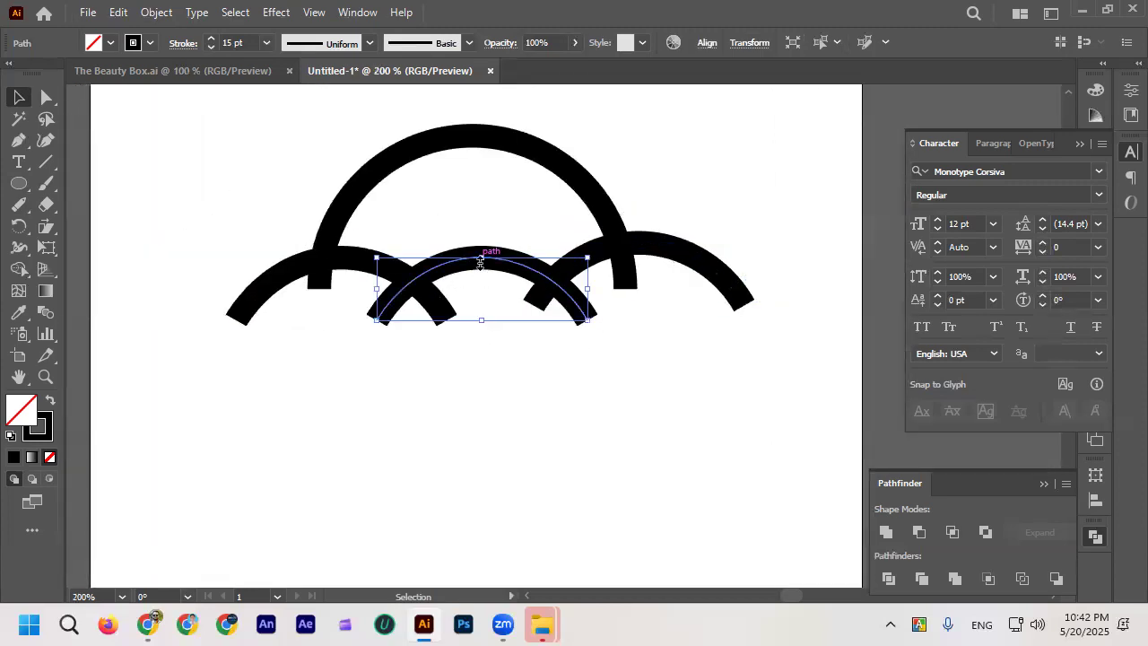
left_click(500, 269)
left_click_drag(514, 263, 505, 263)
left_click(644, 325)
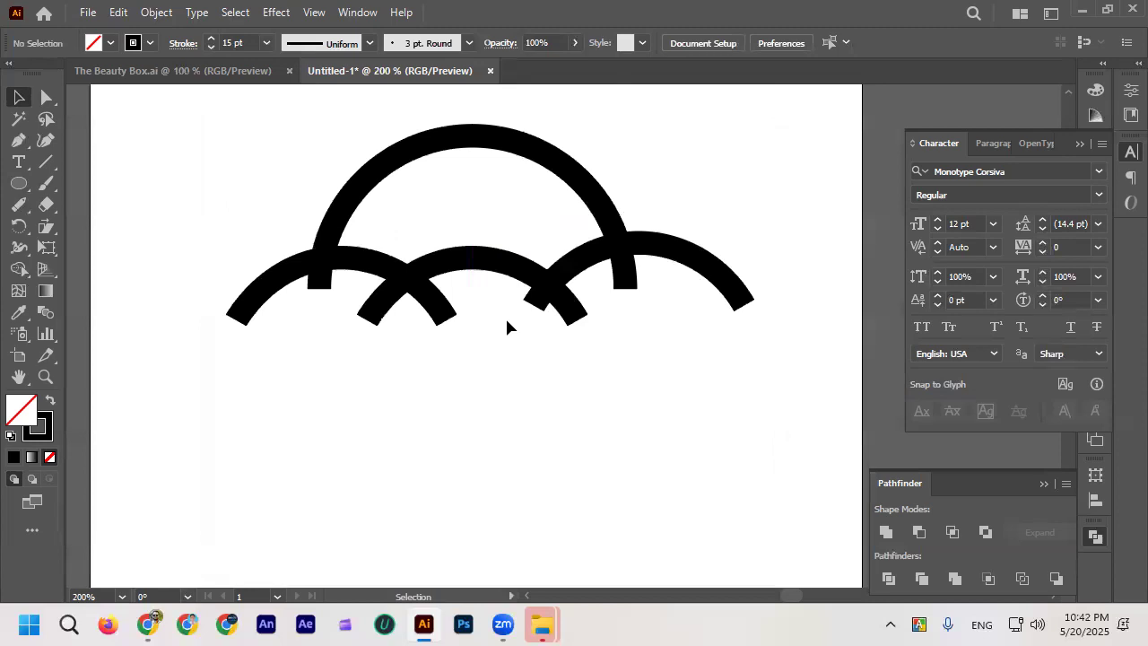
Step: Select the half circle and all three small arcs, and place a copy of them directly below
scroll(500, 316, "down", 1)
left_click_drag(325, 174, 599, 316)
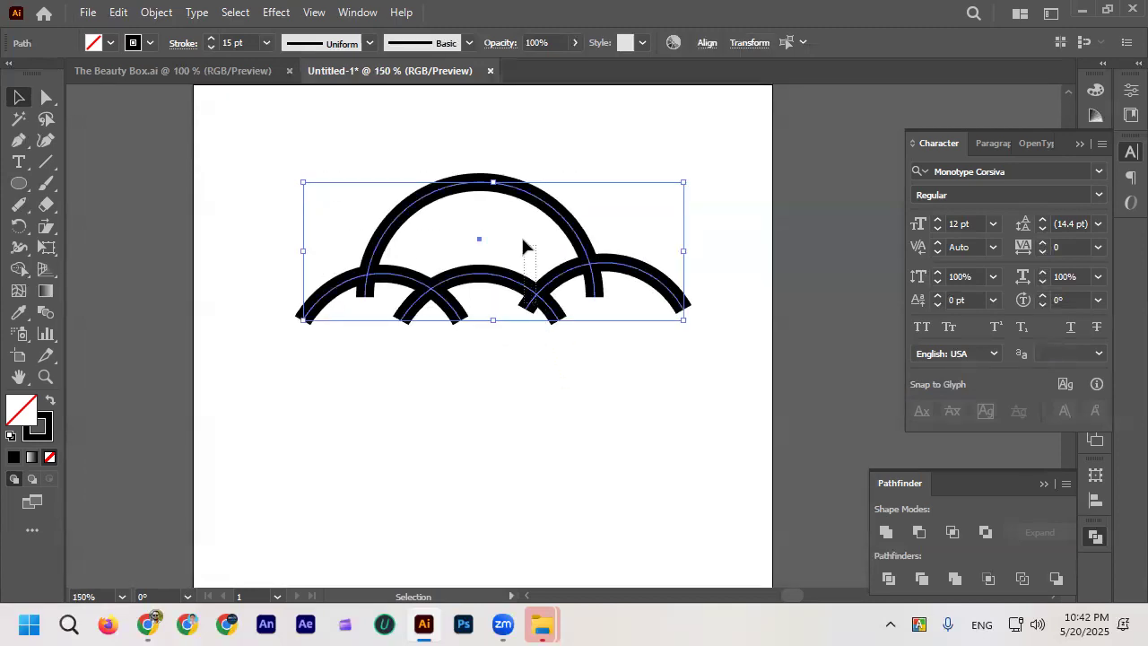
left_click_drag(523, 240, 538, 296)
left_click_drag(376, 165, 518, 427)
left_click(643, 331)
scroll(575, 395, "down", 3)
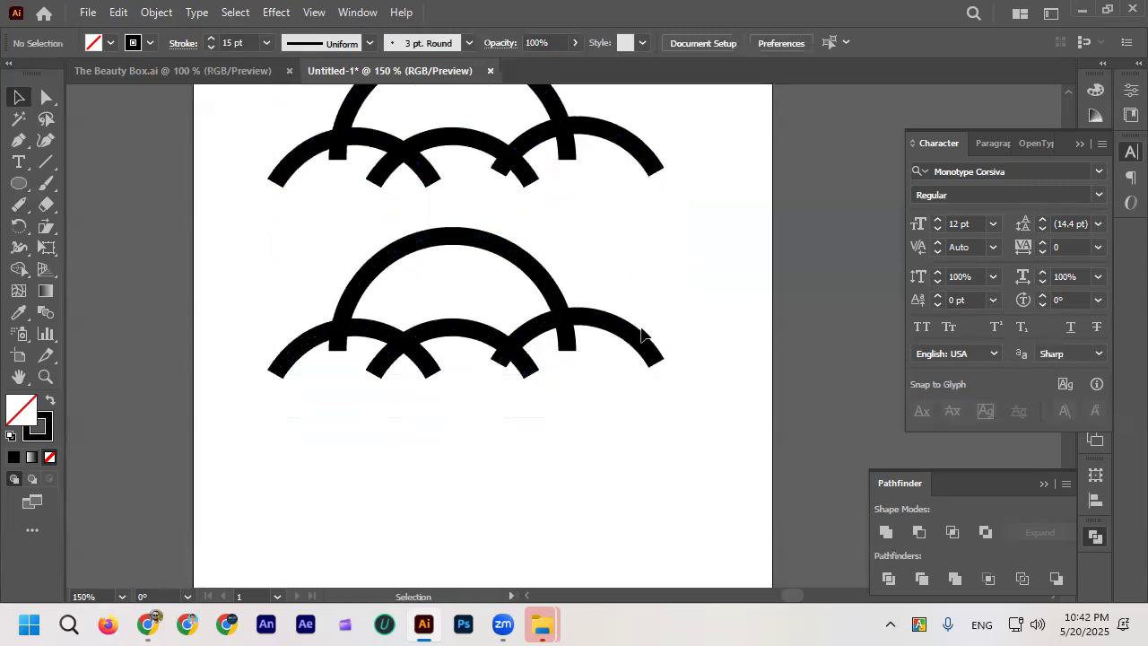
Step: Use Shape Builder on the lower copy to remove the overhanging ends at the half circle's left corner and the left valley
left_click(538, 314)
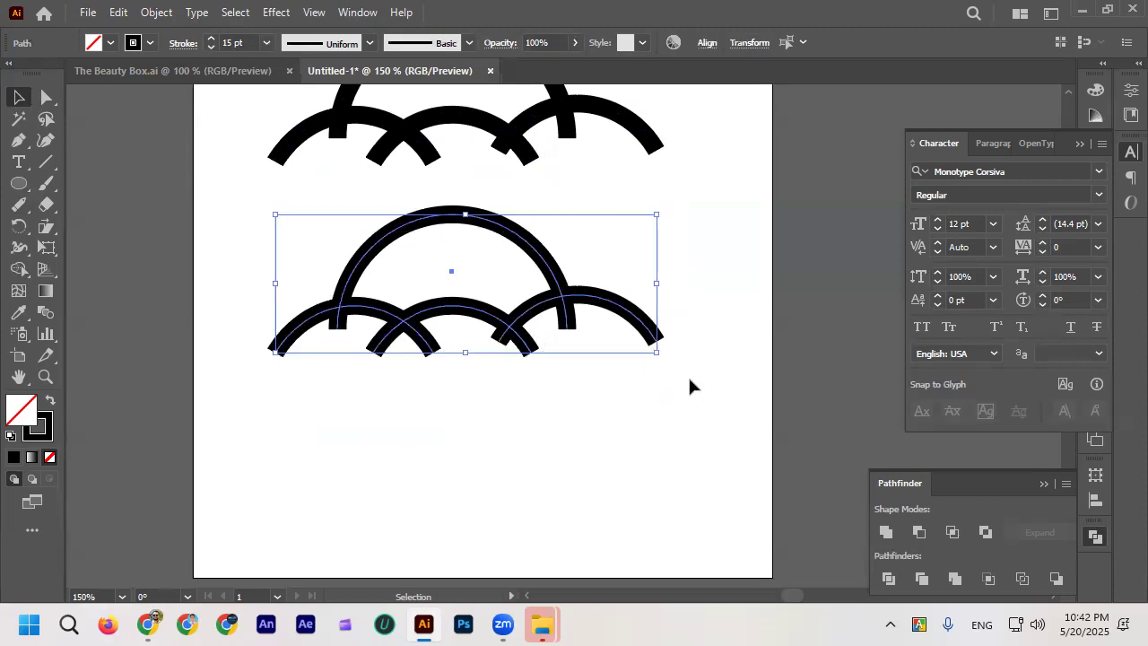
left_click(18, 268)
scroll(321, 311, "up", 2)
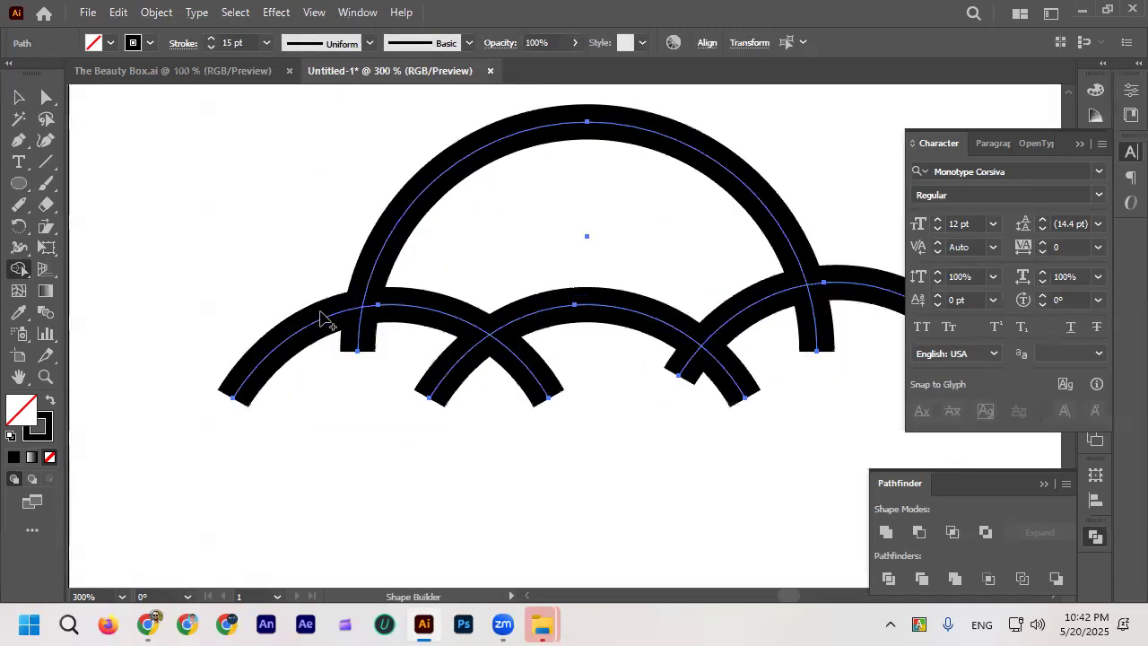
left_click(341, 334, "alt")
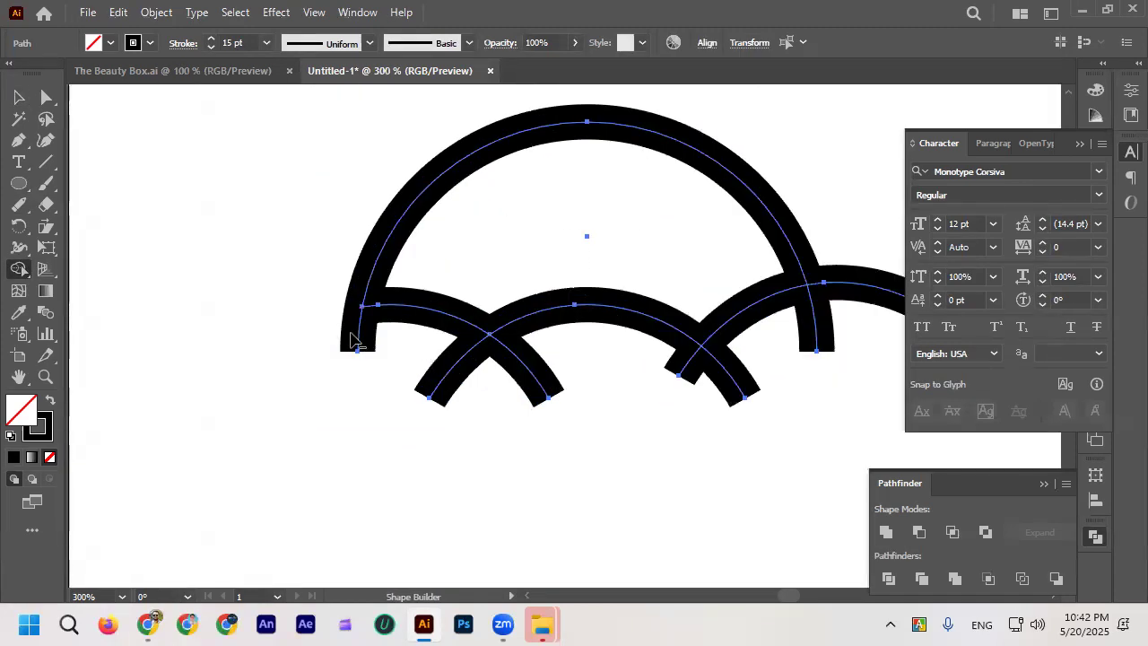
left_click(357, 339, "alt")
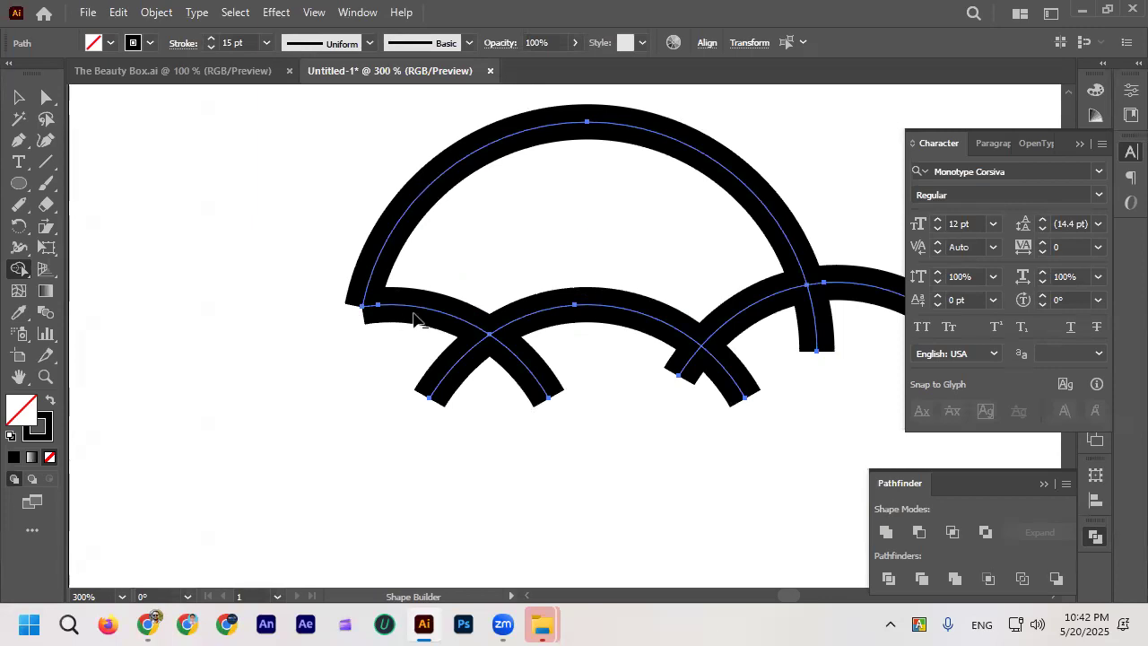
left_click(451, 377, "alt")
left_click(538, 377, "alt")
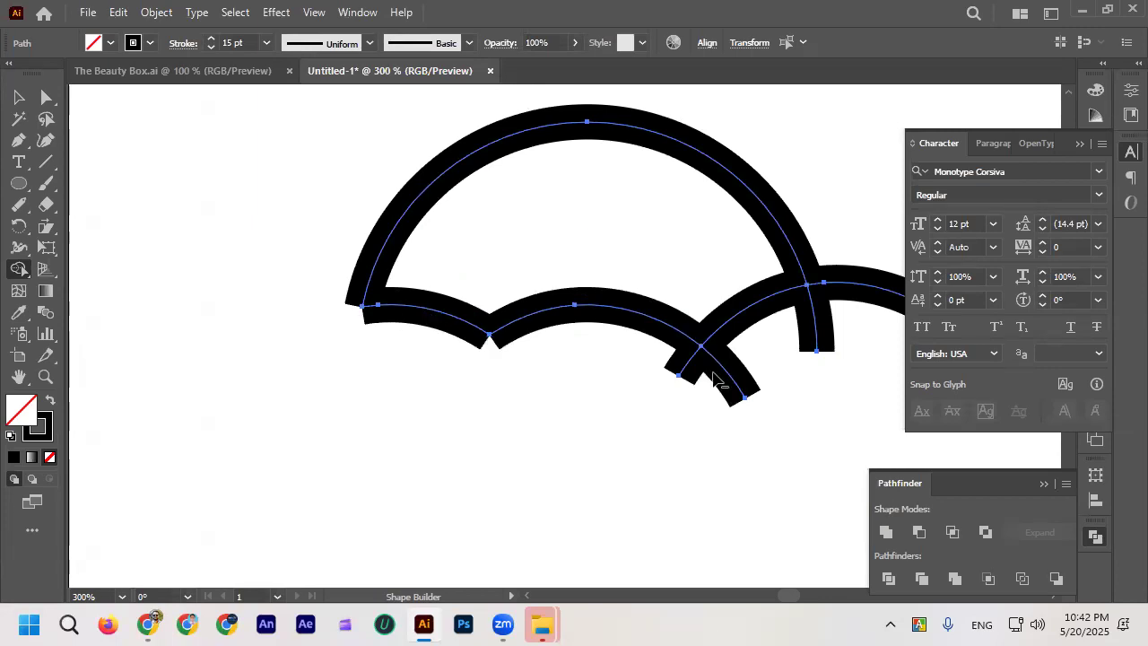
Step: Remove the crossing ends at the right valley, the half circle's right tail and the right arc's outer part, then deselect
left_click(687, 366, "alt")
left_click(734, 381, "alt")
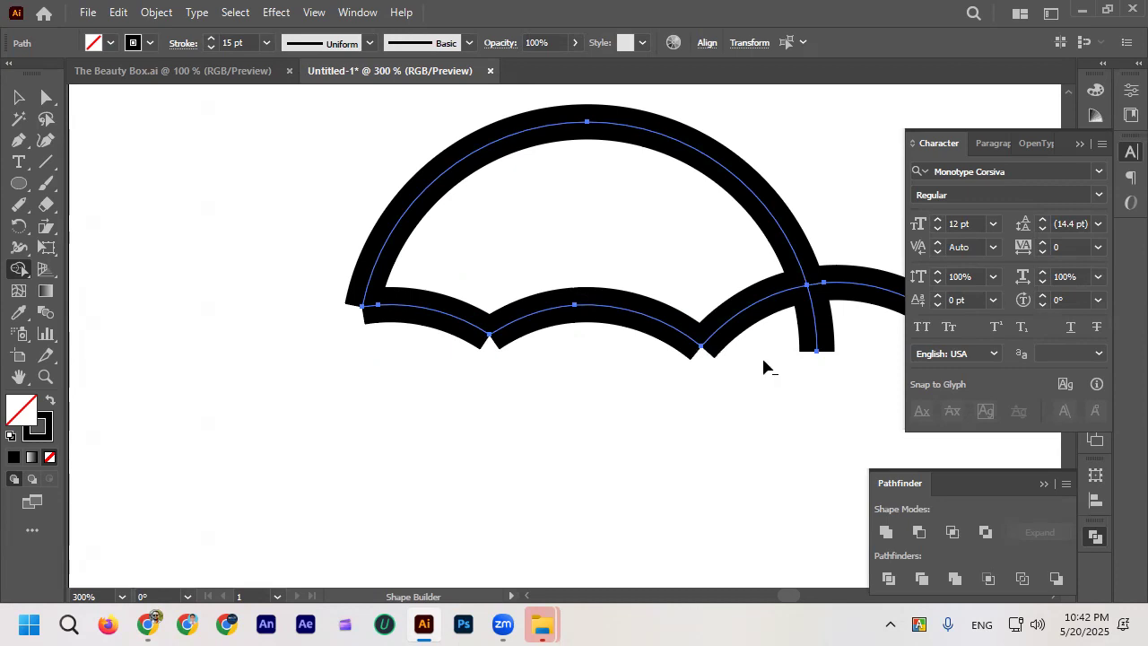
left_click(817, 346, "alt")
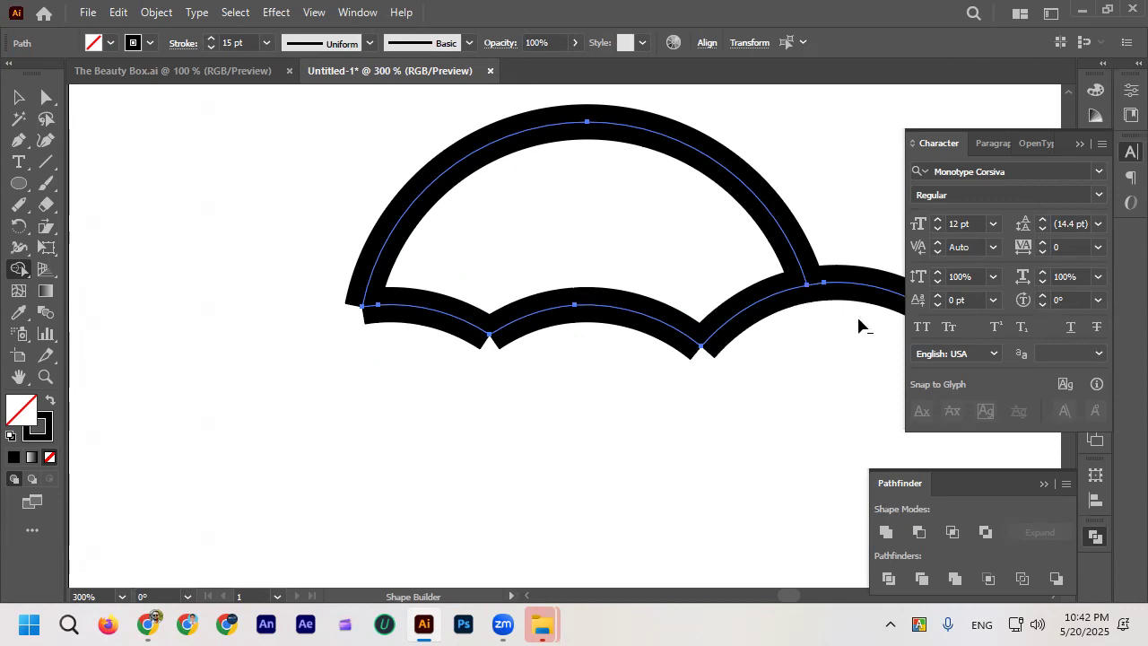
left_click(871, 292, "alt")
left_click(19, 97)
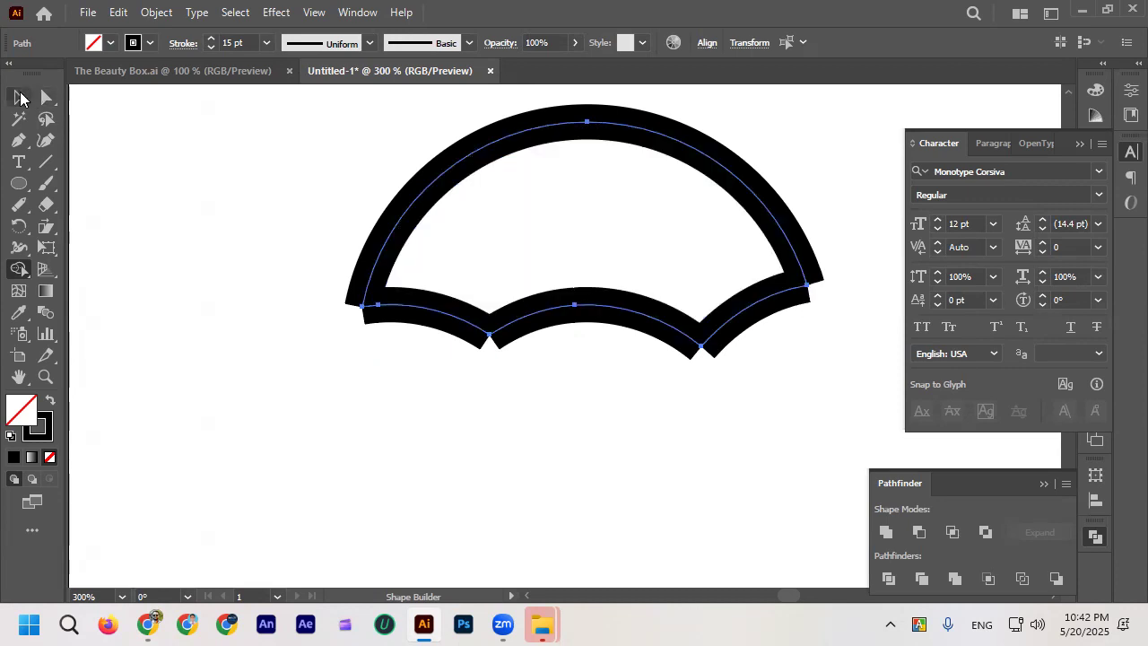
left_click(378, 406)
Step: Move the middle and right bottom arcs away from the outline to test whether they are separate, undoing each move
scroll(555, 347, "down", 2)
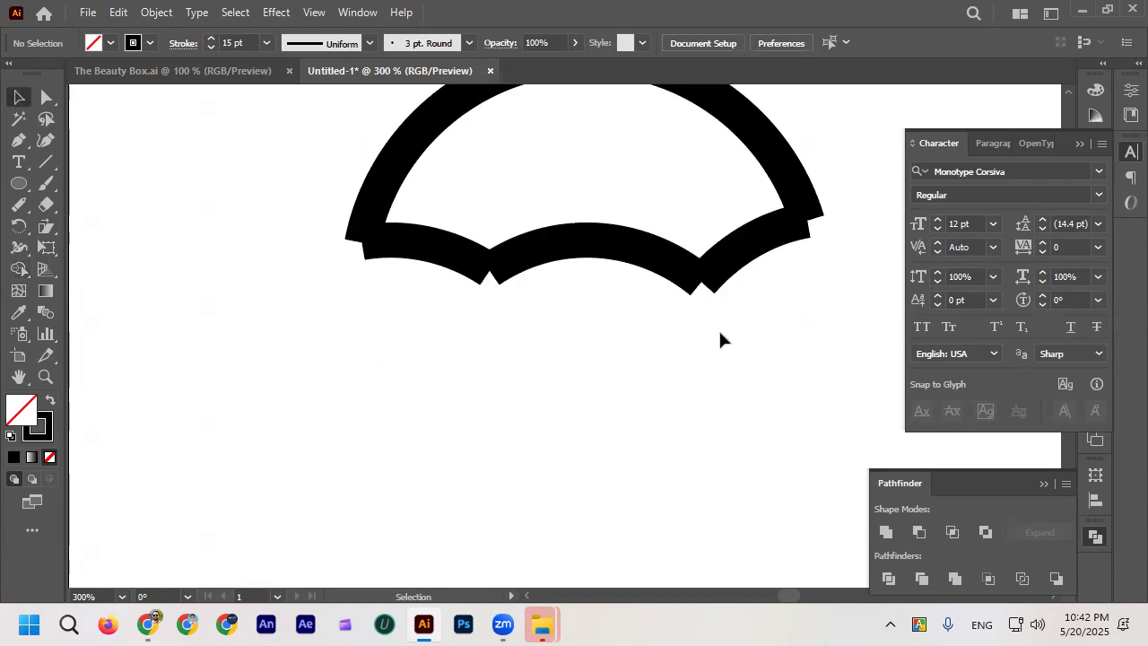
scroll(718, 339, "down", 4)
scroll(741, 321, "up", 3)
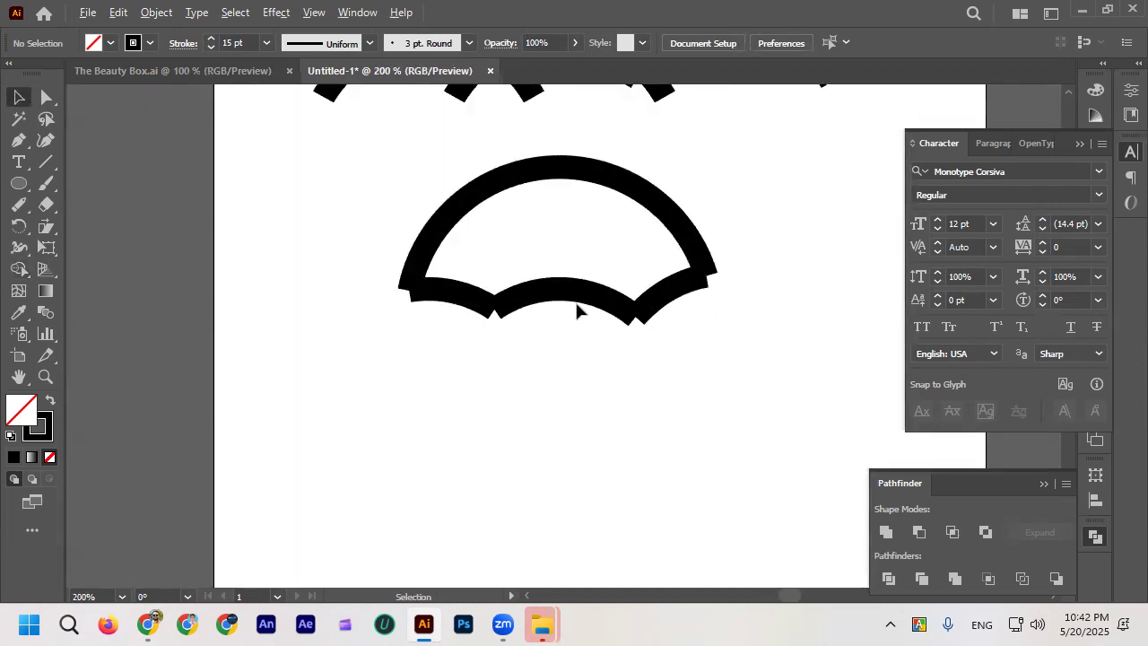
scroll(582, 308, "up", 2)
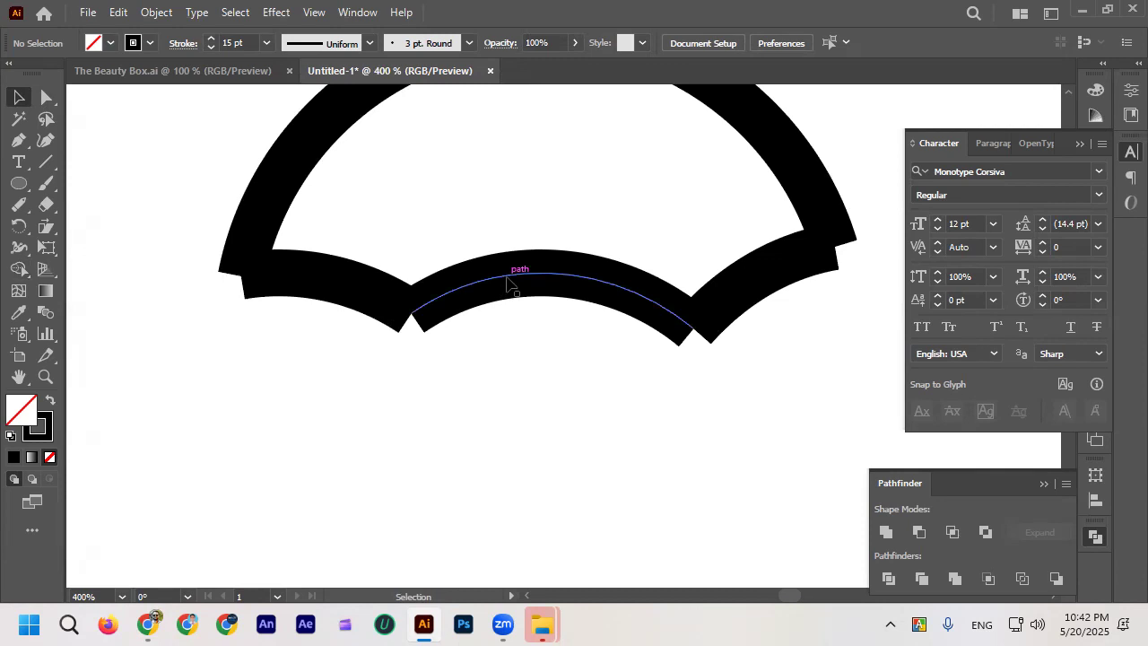
left_click_drag(516, 280, 520, 361)
key("ctrl+z")
left_click(524, 388)
left_click_drag(574, 282, 543, 359)
key("ctrl+z")
left_click_drag(748, 289, 638, 385)
key("ctrl+z")
left_click(282, 419)
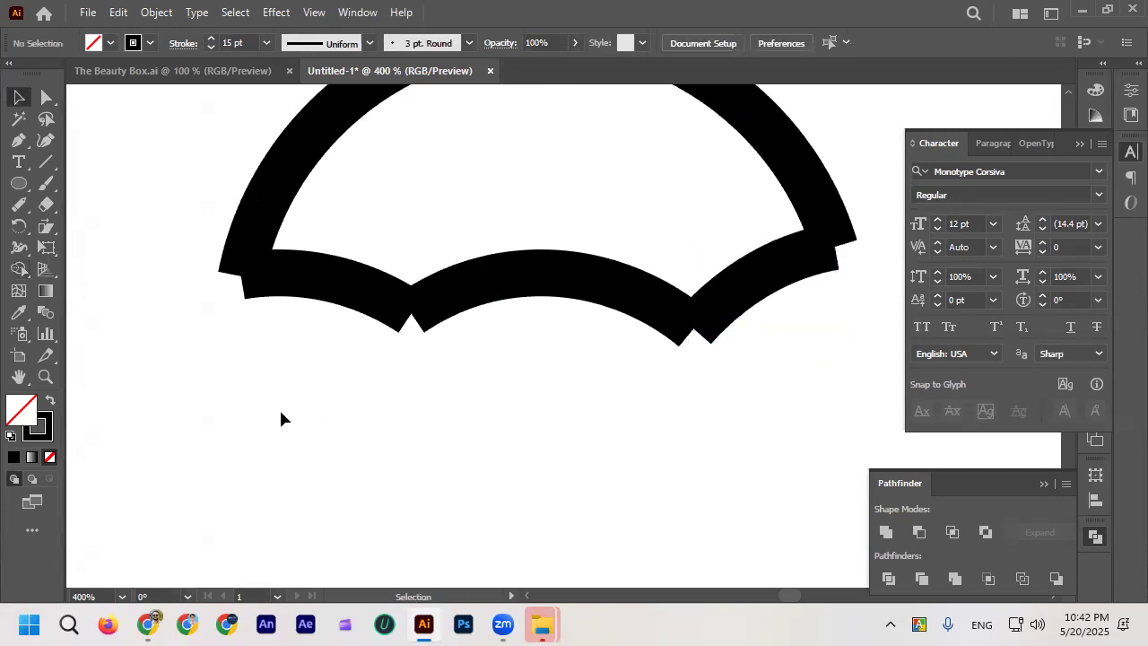
Step: Join the half circle's left end with the left arc's end at the outline's left corner using Direct Selection
scroll(282, 403, "left", 2)
scroll(281, 404, "up", 1)
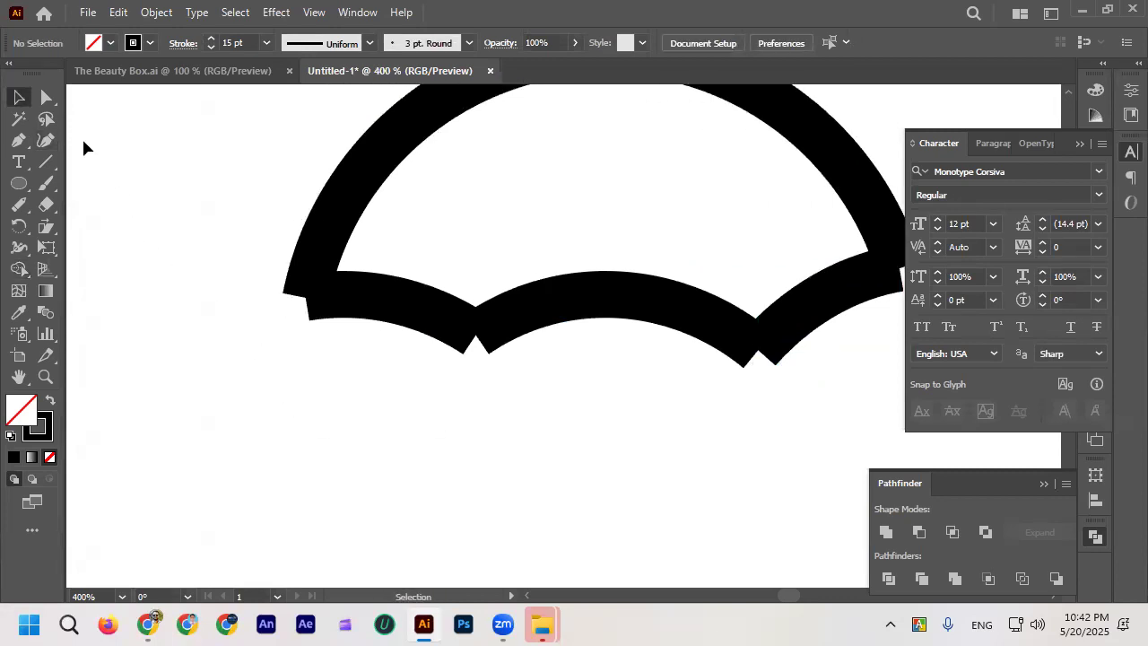
left_click(46, 97)
scroll(341, 308, "up", 1)
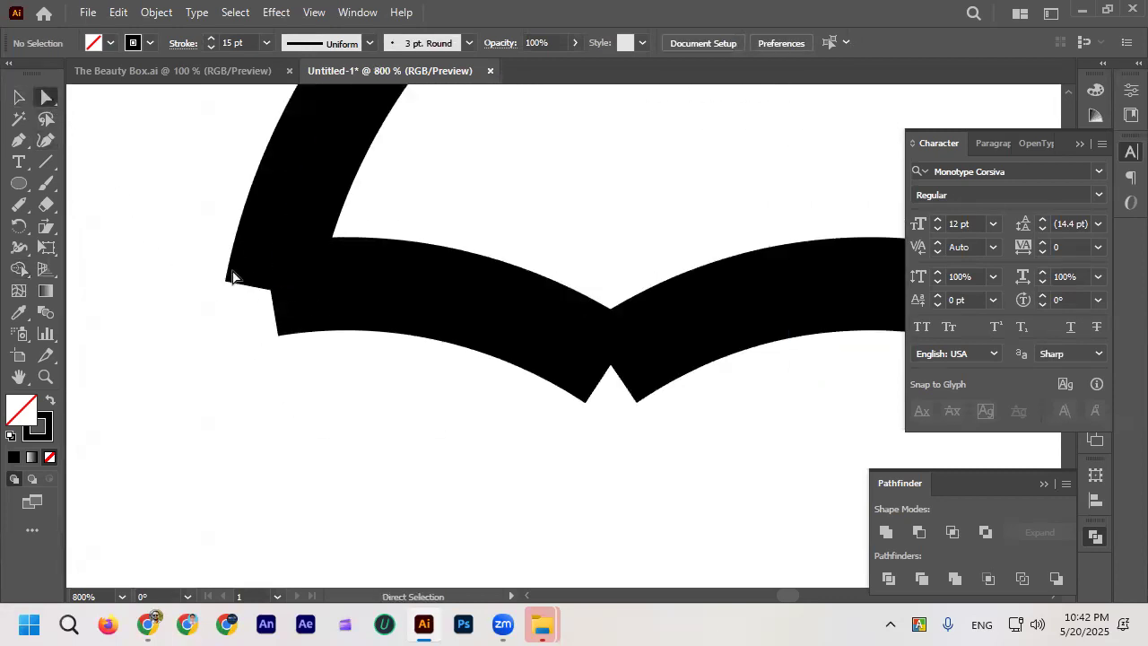
left_click_drag(297, 337, 296, 336)
left_click_drag(212, 289, 283, 316)
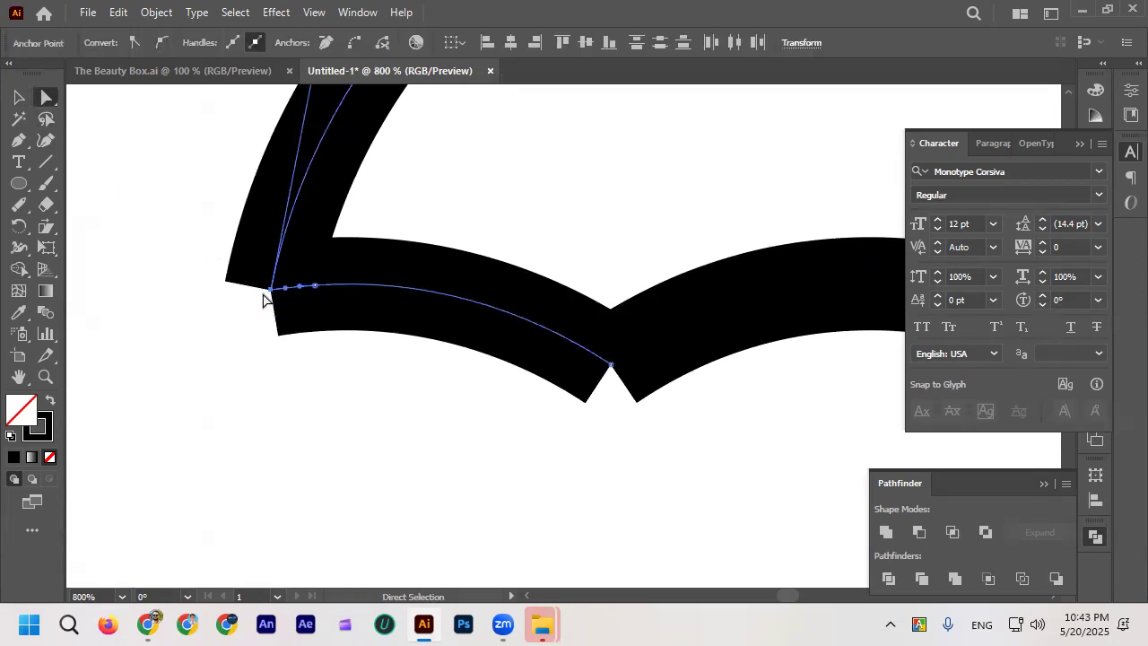
right_click(273, 287)
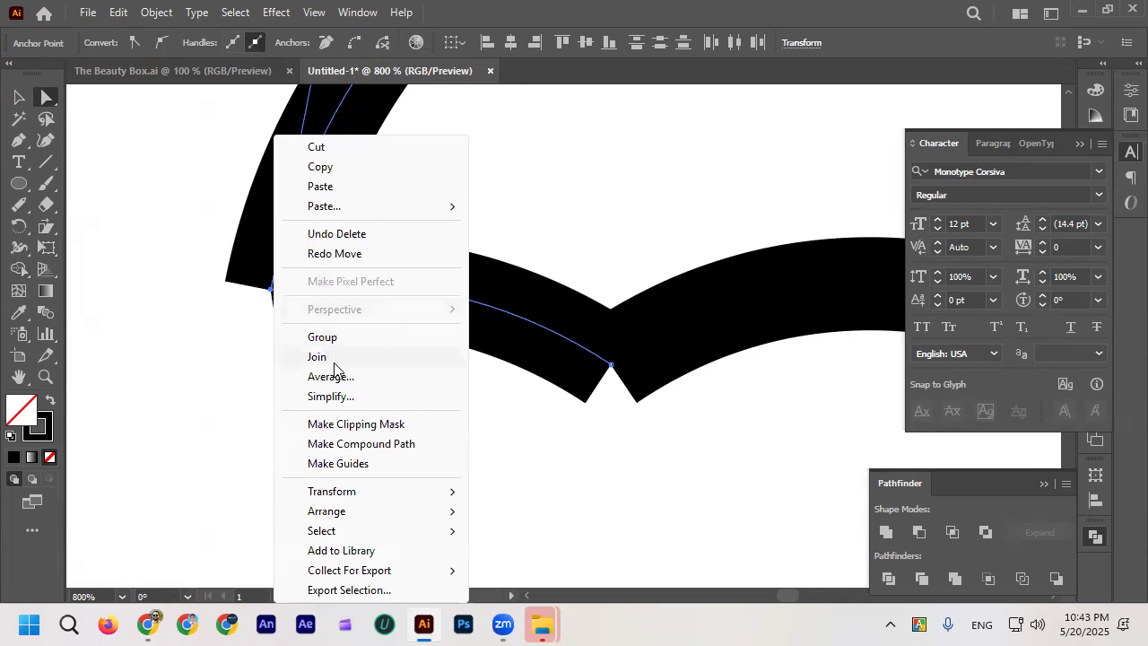
left_click(331, 355)
left_click(364, 413)
Step: Join the arc ends meeting at each of the two valleys along the outline's scalloped base
left_click_drag(601, 359, 603, 358)
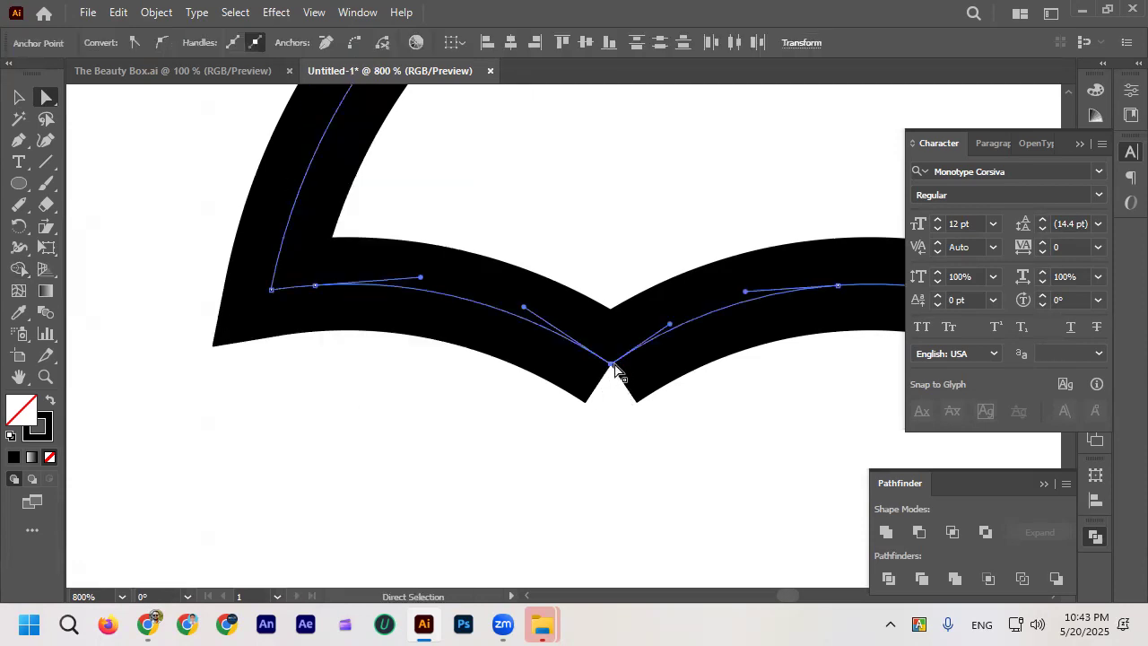
right_click(613, 372)
left_click(654, 357)
scroll(723, 379, "down", 4)
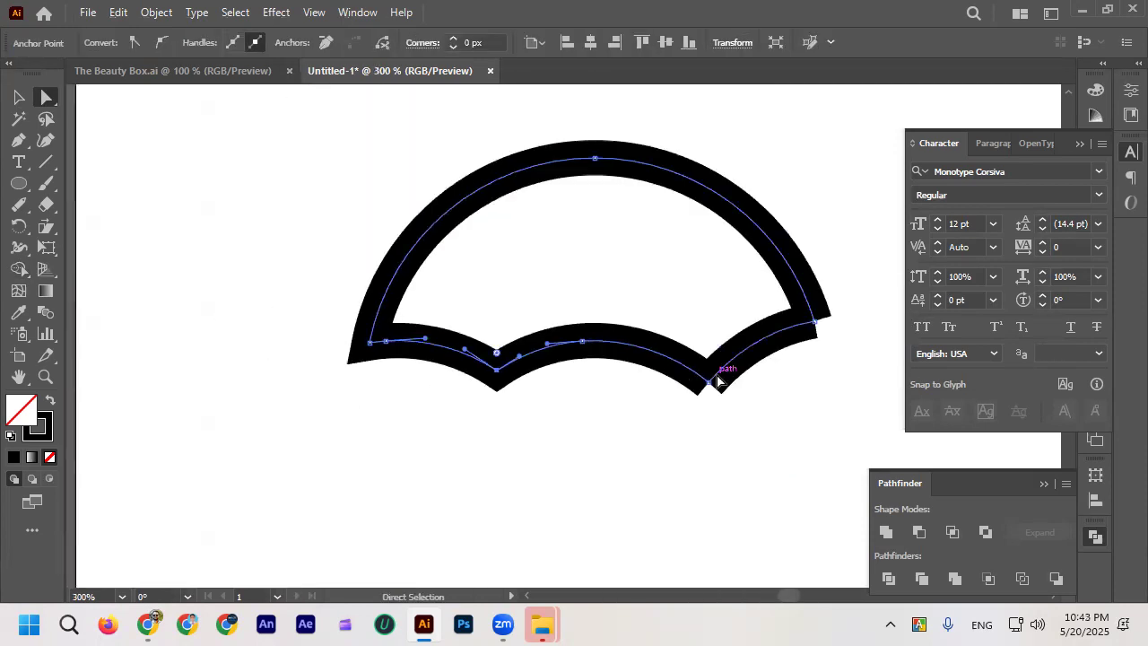
scroll(728, 386, "up", 4)
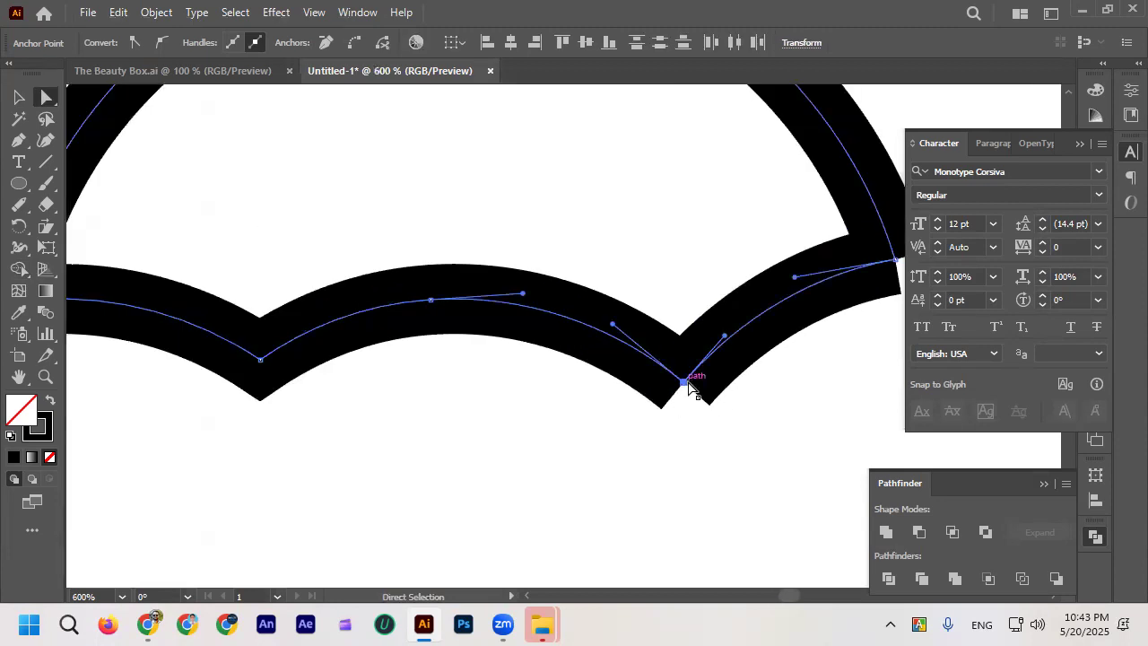
right_click(687, 386)
left_click(732, 357)
scroll(649, 389, "down", 4)
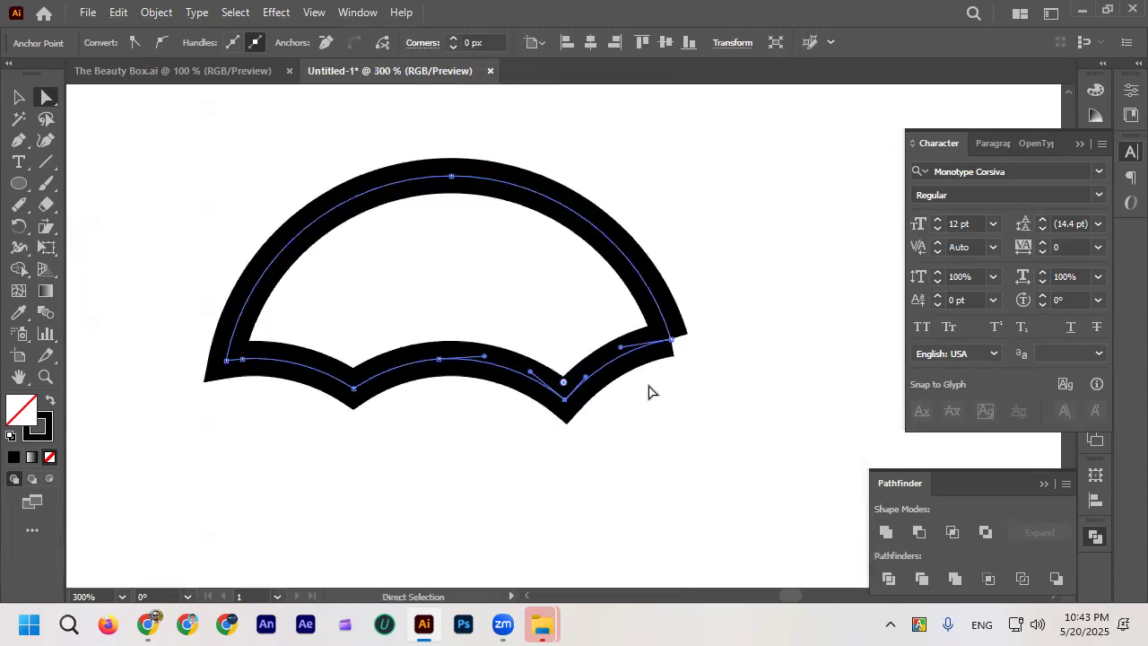
Step: Try to join the half circle's right end with the right arc's end at the outline's right corner
scroll(693, 381, "up", 4)
left_click_drag(642, 299, 643, 300)
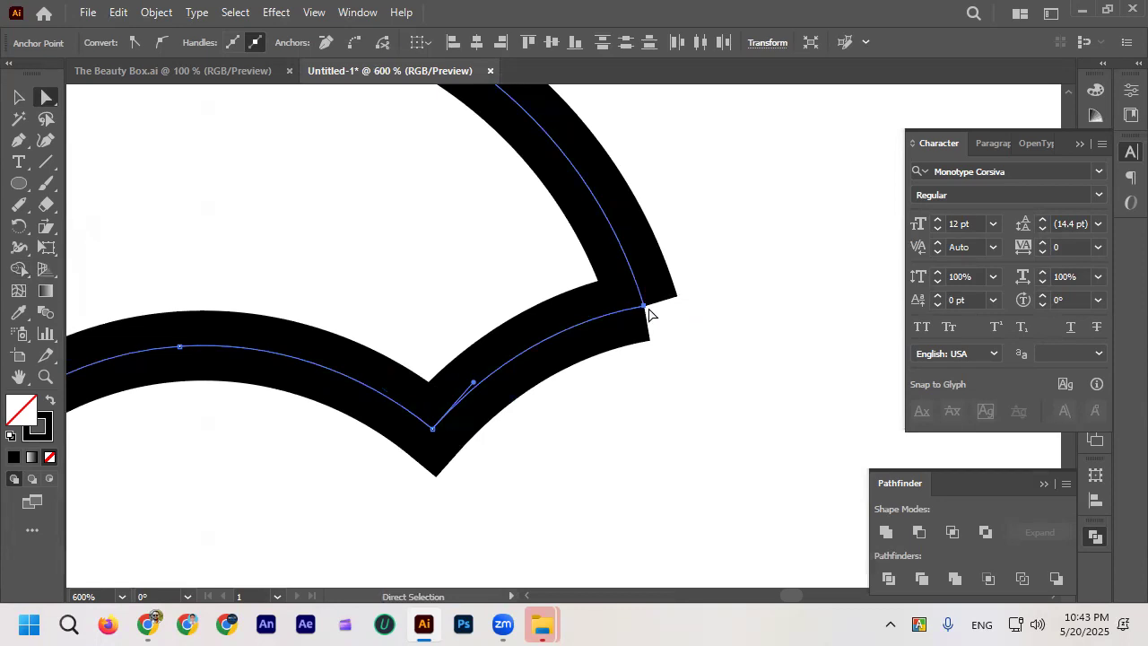
right_click(649, 313)
left_click(696, 359)
scroll(656, 418, "down", 4)
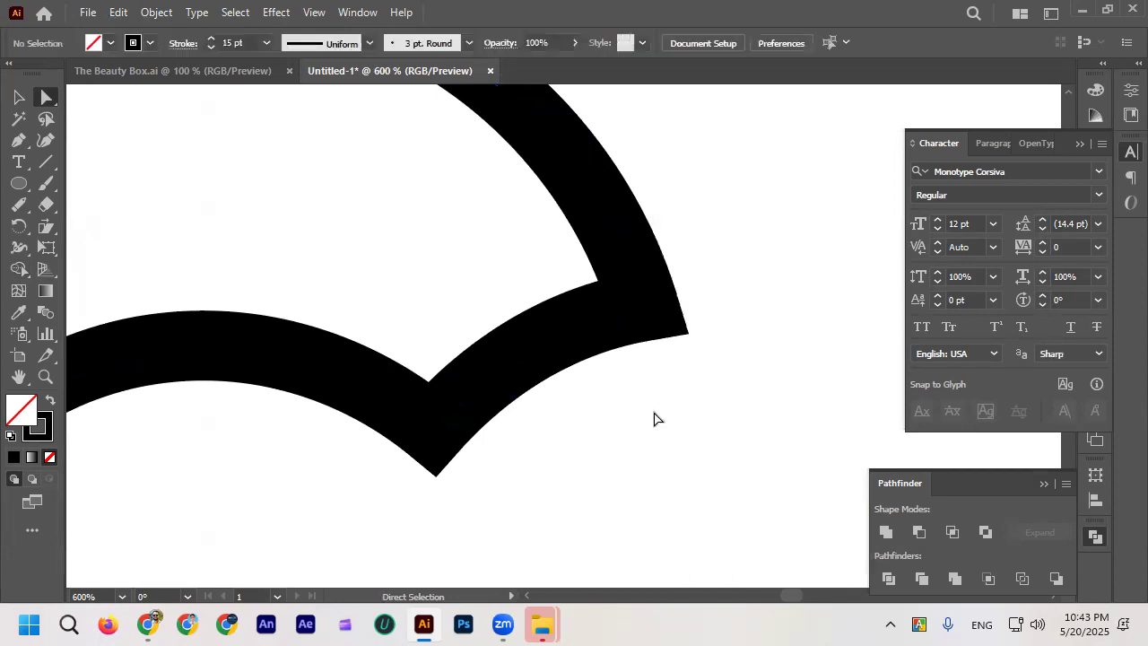
left_click(645, 409)
scroll(704, 436, "up", 2)
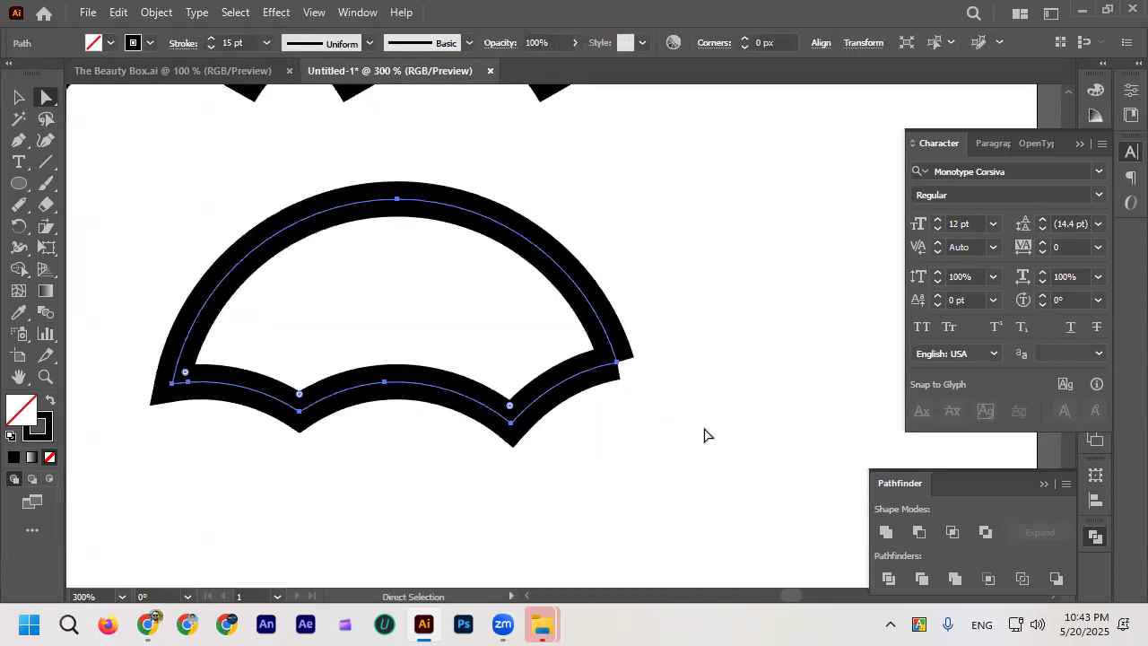
Step: Add an anchor point on the half circle just above its right end, then deselect the path
left_click_drag(18, 140, 102, 165)
scroll(619, 351, "up", 4)
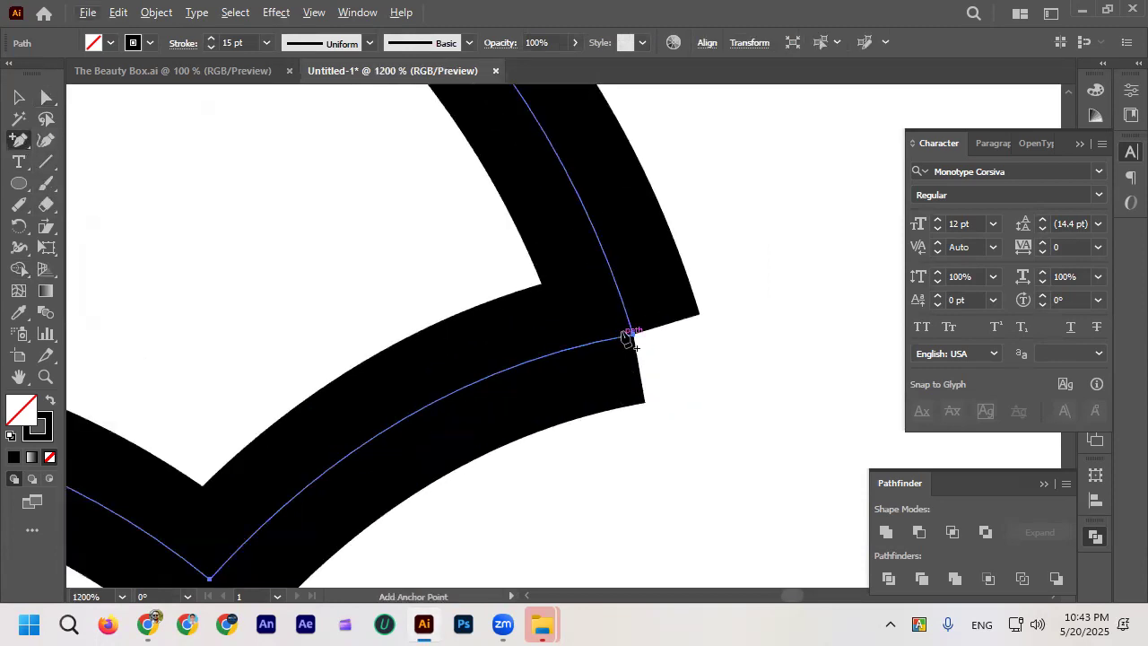
left_click(632, 334)
scroll(646, 359, "down", 1)
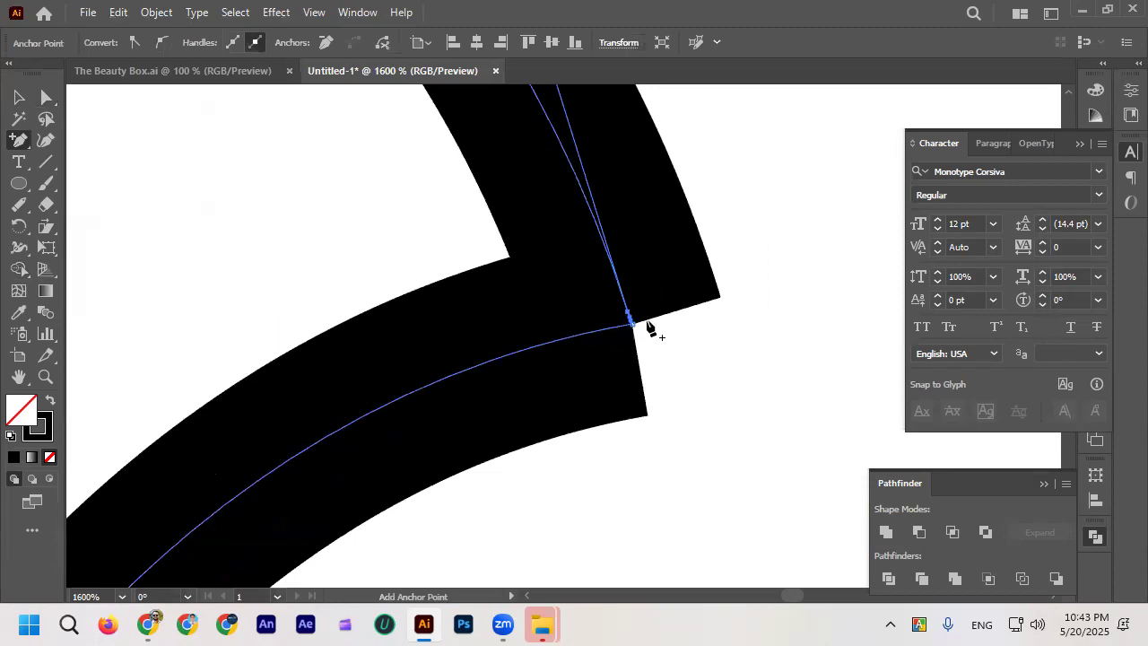
scroll(639, 332, "up", 2)
left_click(19, 98)
left_click(359, 188)
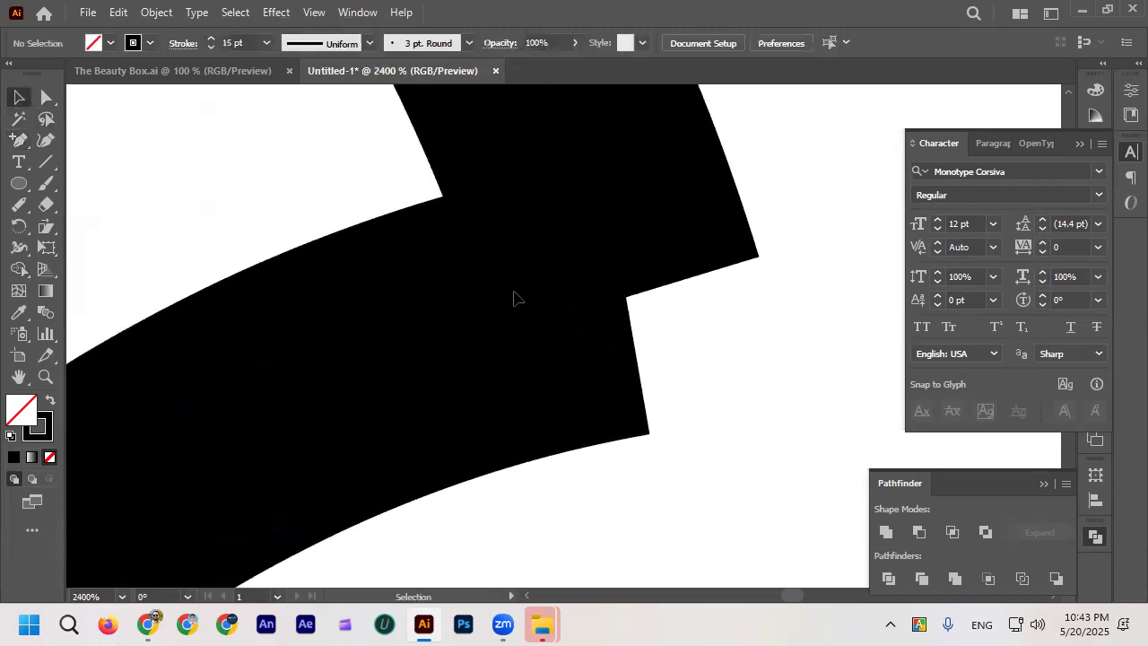
Step: Join the two path ends at the right corner with the extra anchor point in place, then undo the join
scroll(514, 293, "down", 1)
left_click(46, 97)
scroll(529, 265, "down", 2)
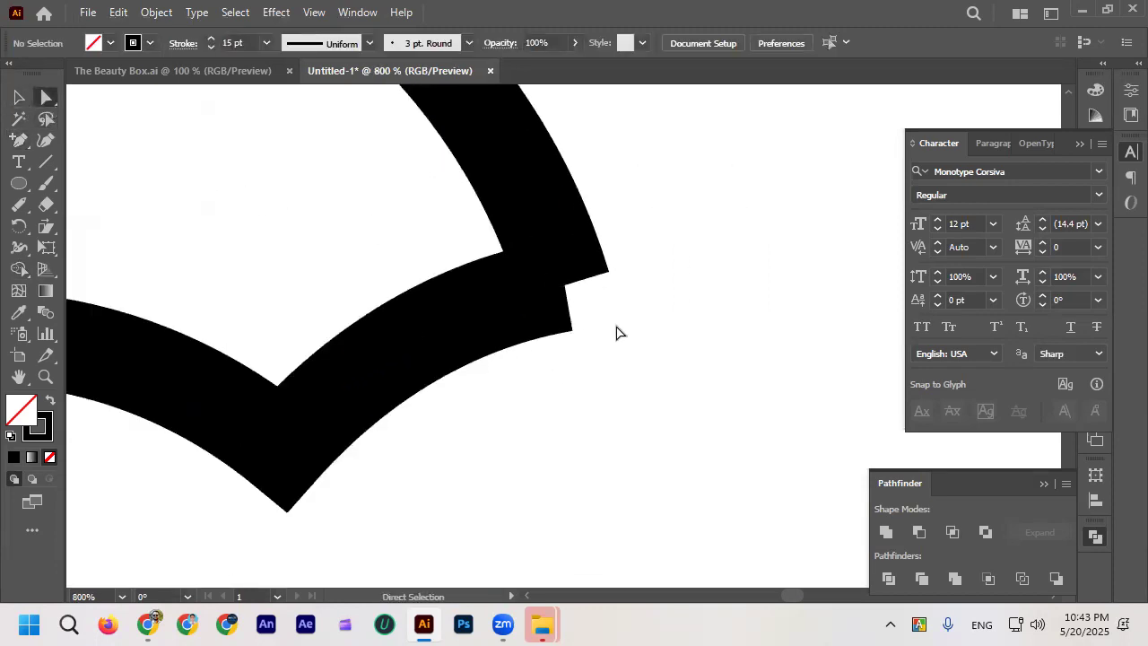
left_click_drag(532, 265, 534, 266)
right_click(569, 289)
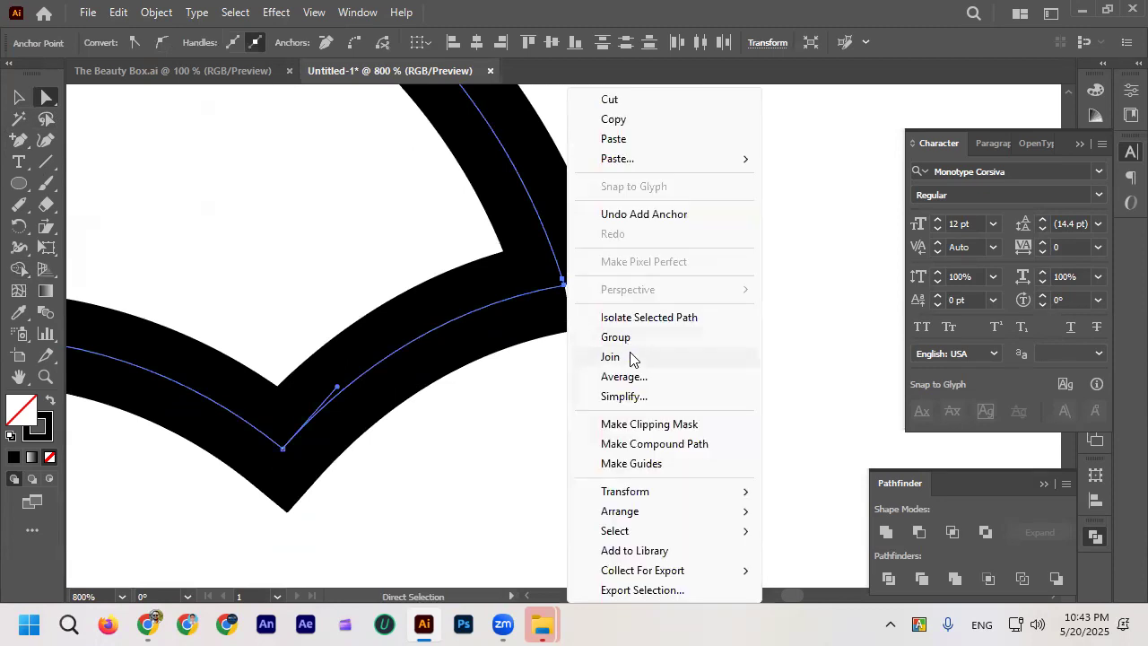
left_click(631, 357)
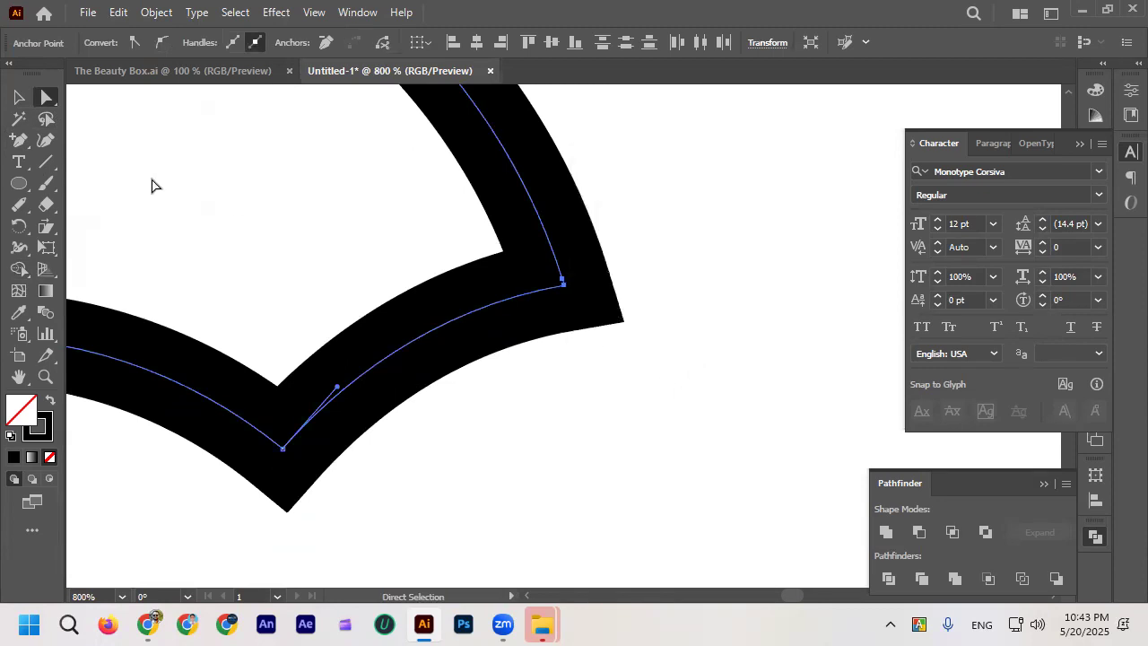
key("ctrl+z")
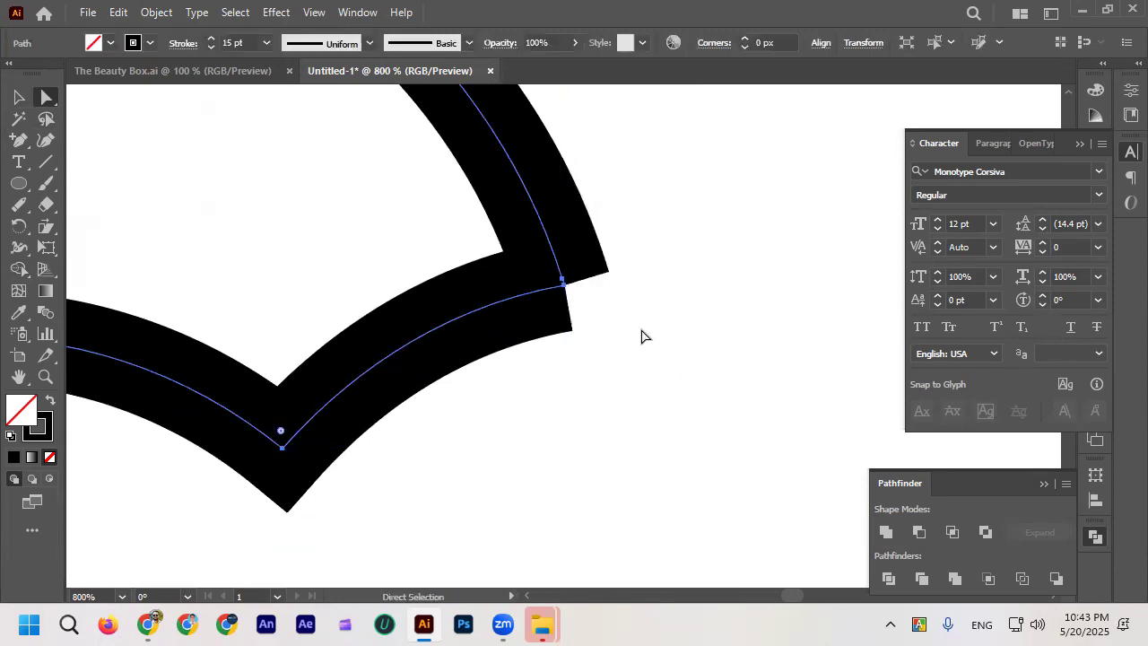
Step: Add another anchor point on the right arc close to its end at the right corner, then deselect
left_click(22, 141)
scroll(522, 277, "up", 1)
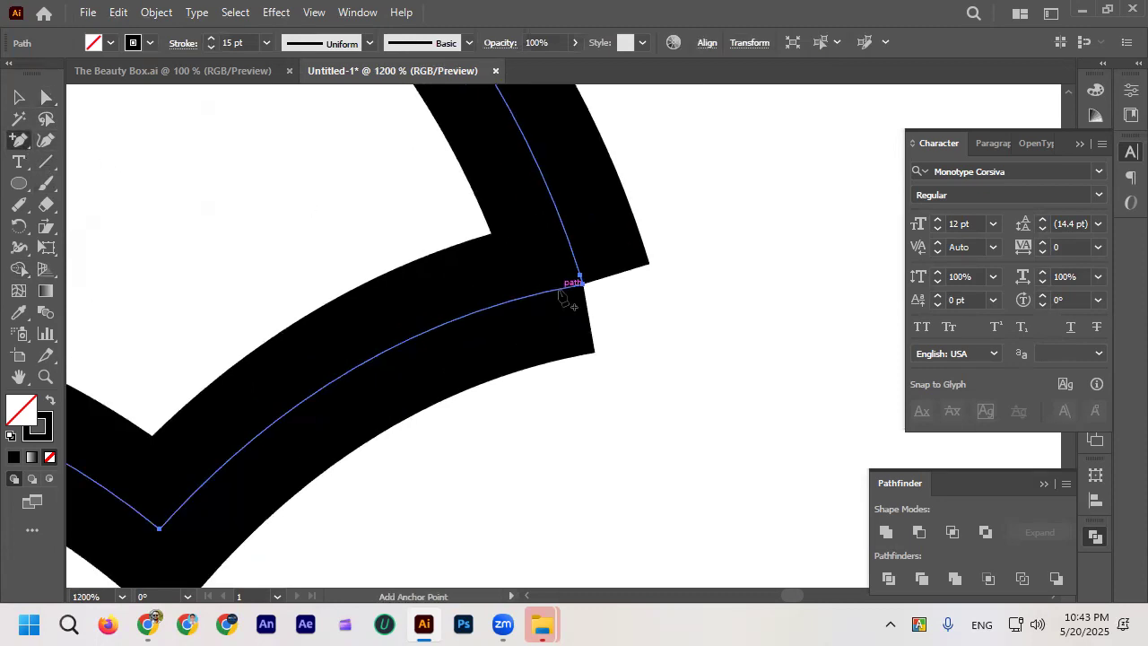
left_click(559, 290)
left_click(16, 98)
left_click(361, 198)
Step: Select the anchor points at the right corner and join the two ends to close the outline
scroll(361, 198, "down", 1)
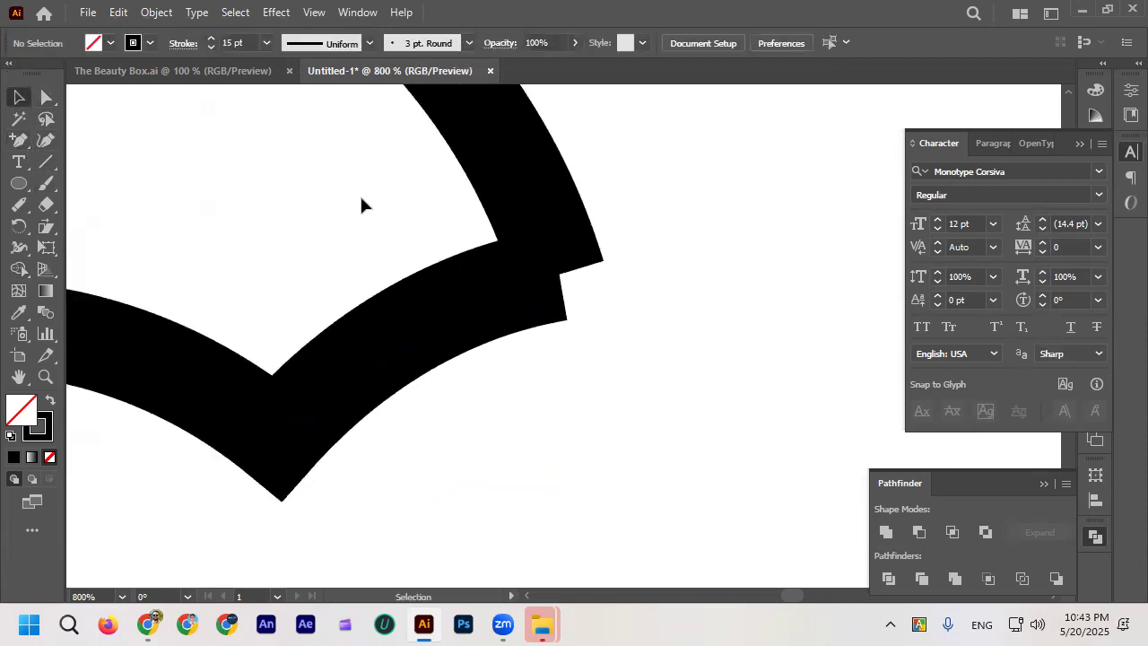
left_click(46, 98)
left_click(556, 269)
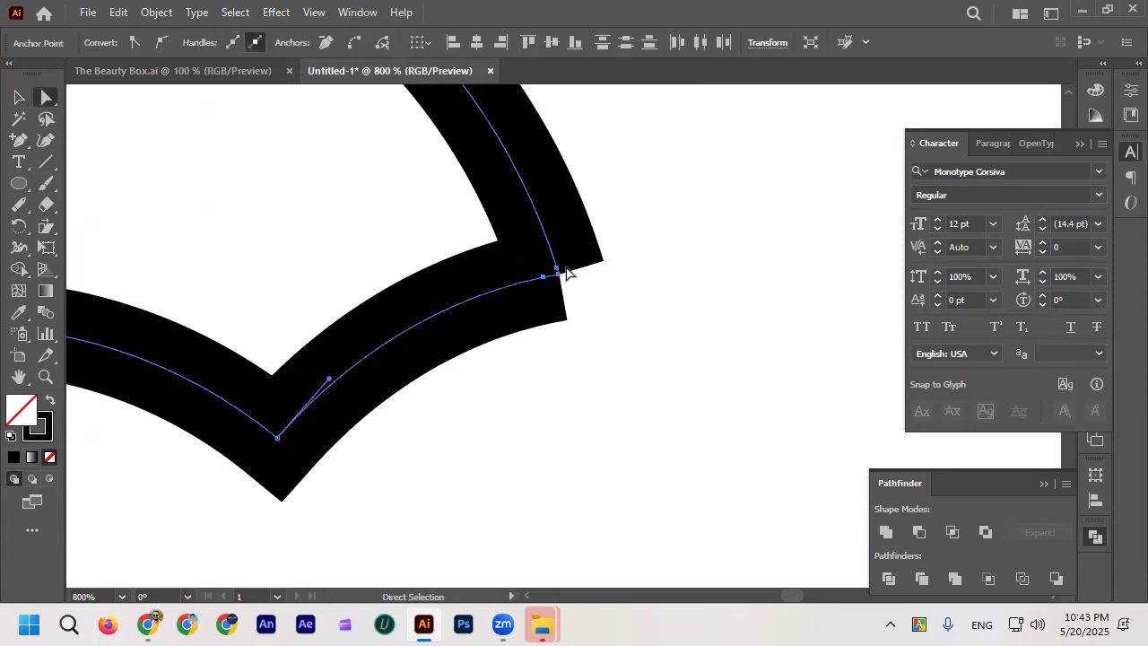
right_click(560, 273)
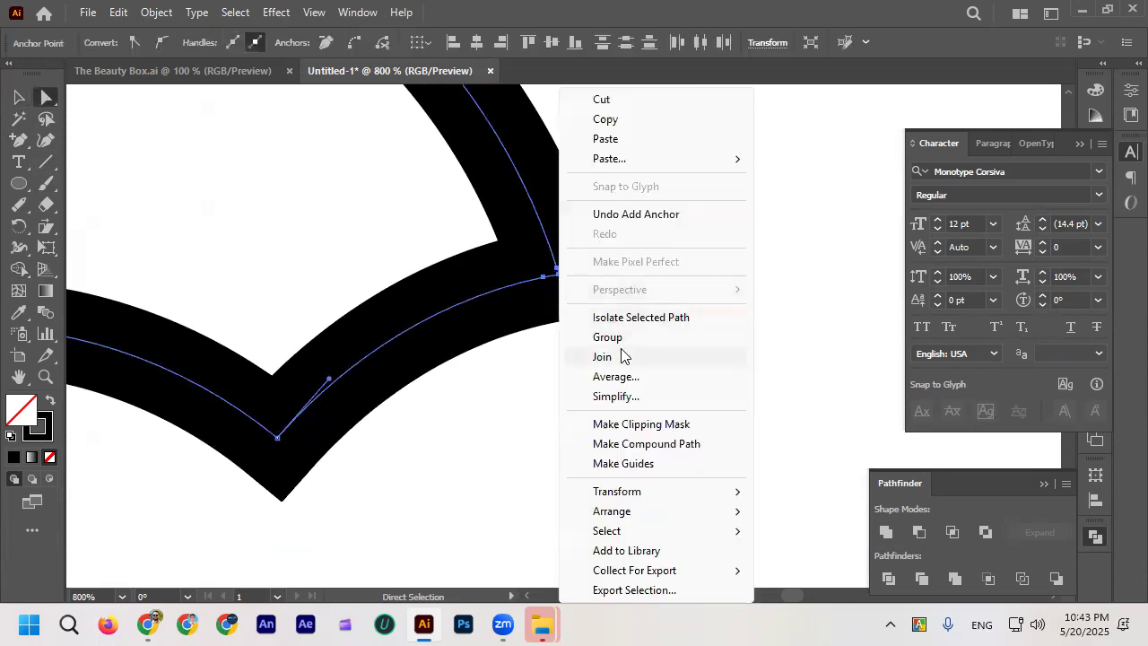
left_click(656, 369)
scroll(656, 368, "down", 3)
scroll(639, 364, "up", 1)
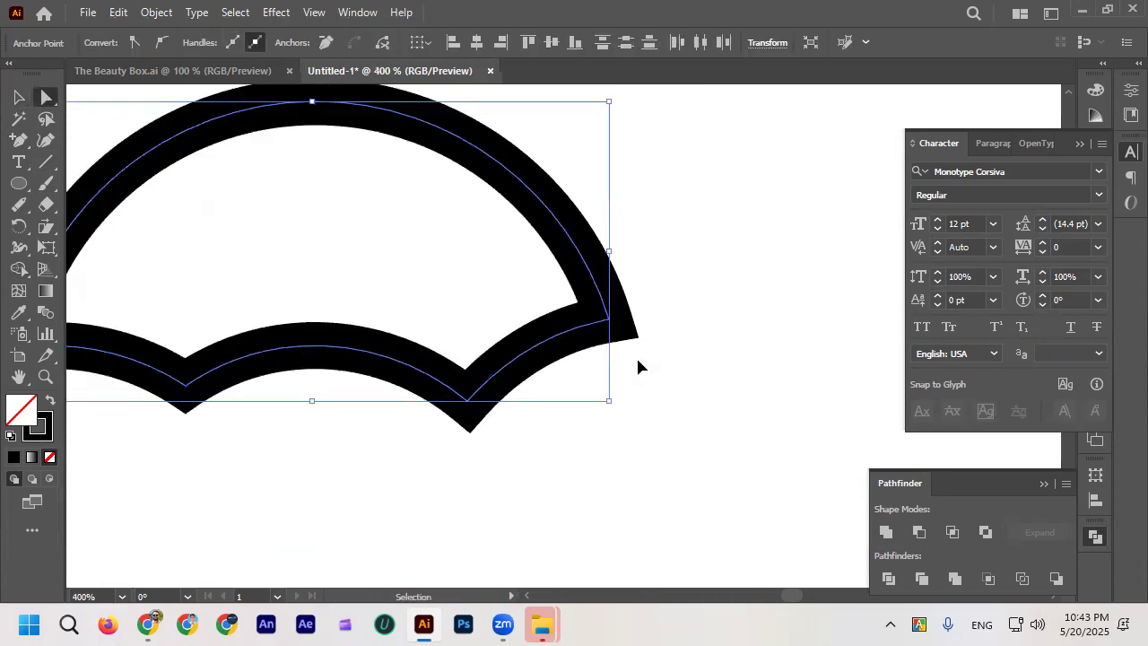
Step: Move the outline slightly, then undo that move along with the joins of the right arc
left_click(18, 97)
left_click(777, 370)
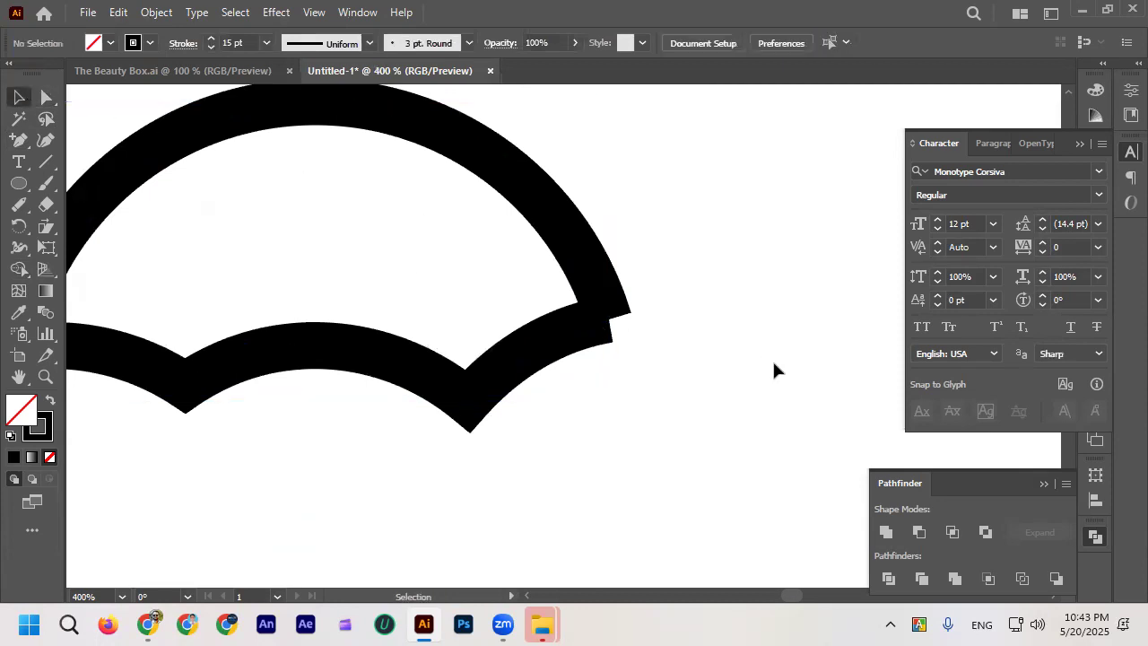
left_click_drag(567, 331, 587, 357)
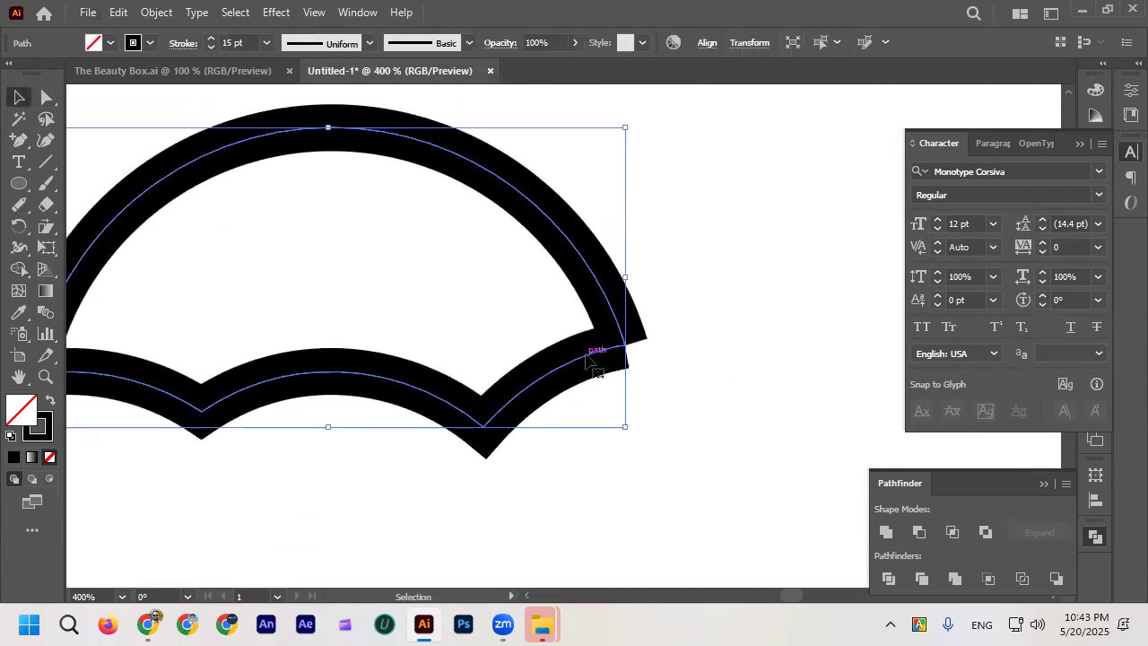
scroll(587, 367, "down", 1)
key("ctrl+z")
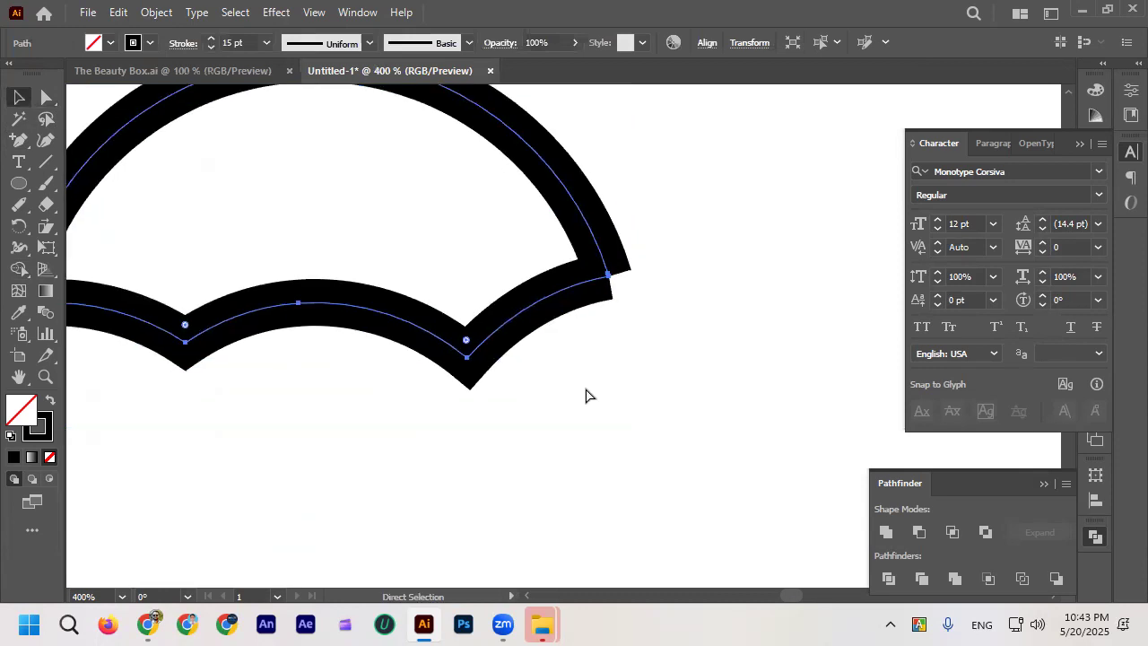
key("ctrl+z")
Step: Move the detached right arc on its own, then undo the move
left_click(585, 385)
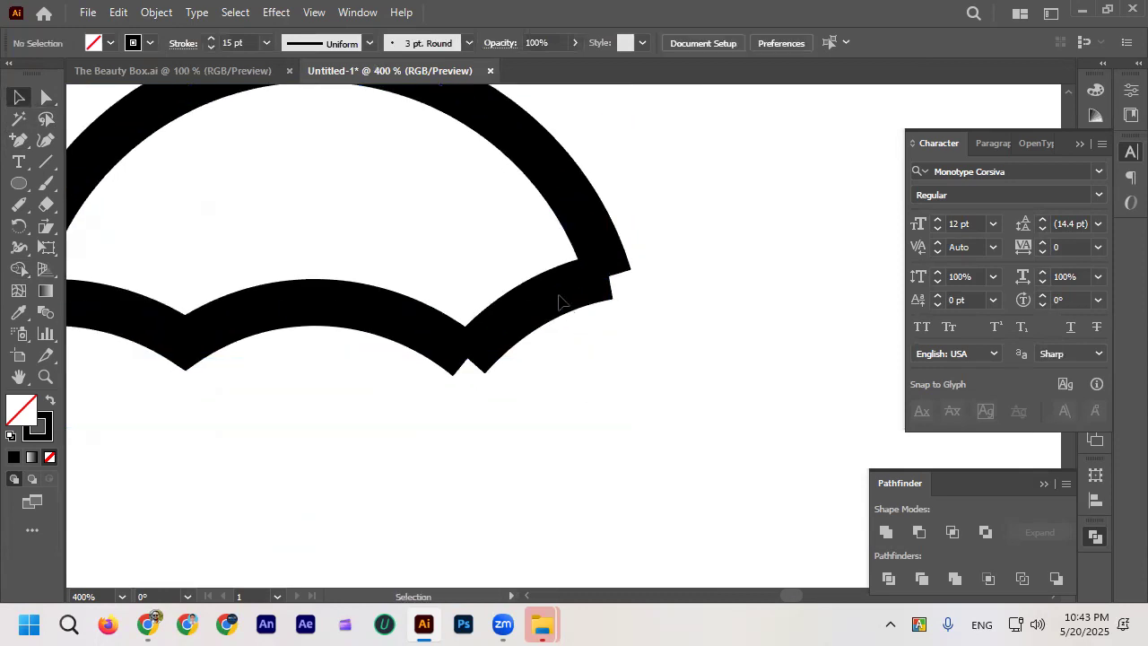
left_click_drag(558, 295, 597, 335)
key("ctrl+z")
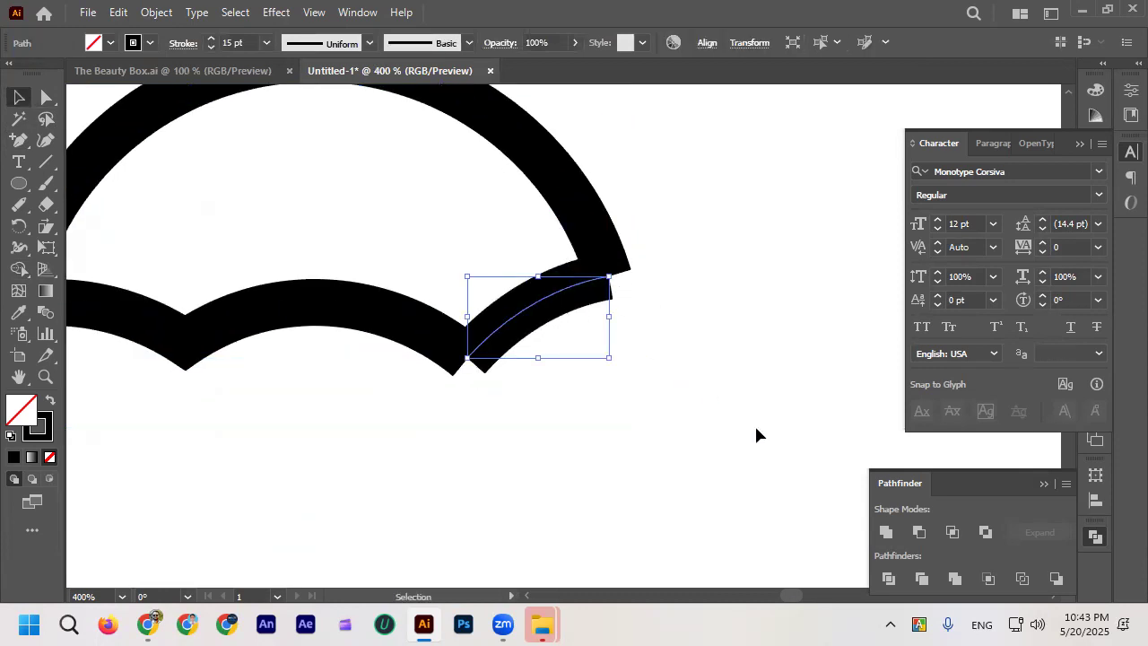
Step: Add several closely spaced anchor points to the half circle just above its right end, then deselect
left_click(439, 217)
left_click(583, 224)
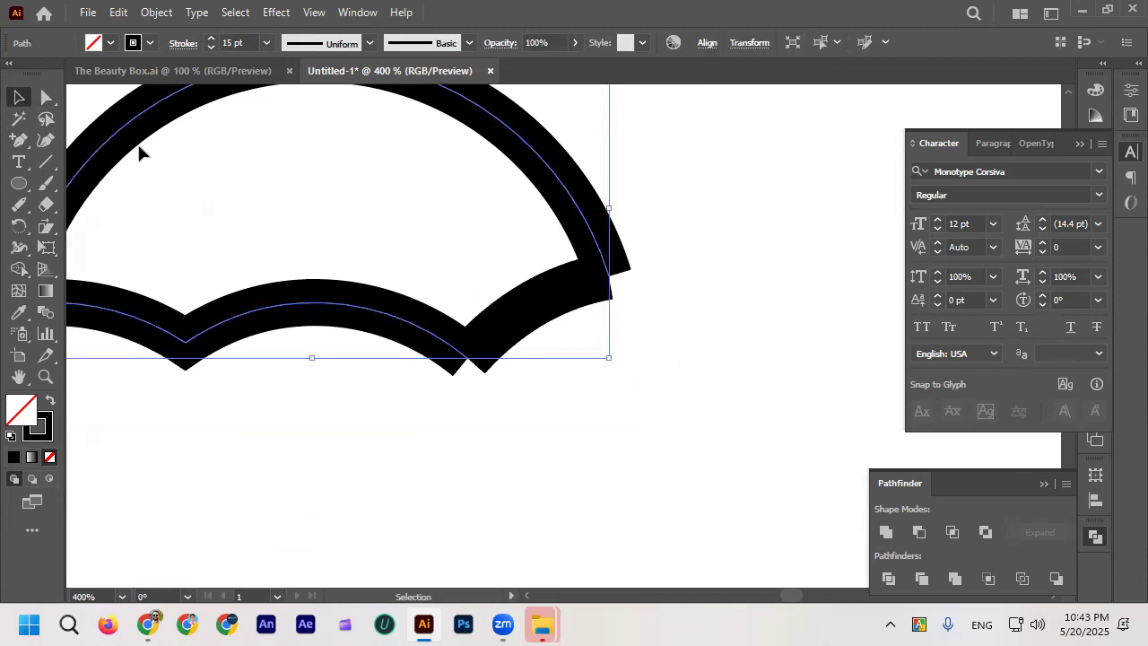
left_click(22, 142)
scroll(574, 250, "up", 2)
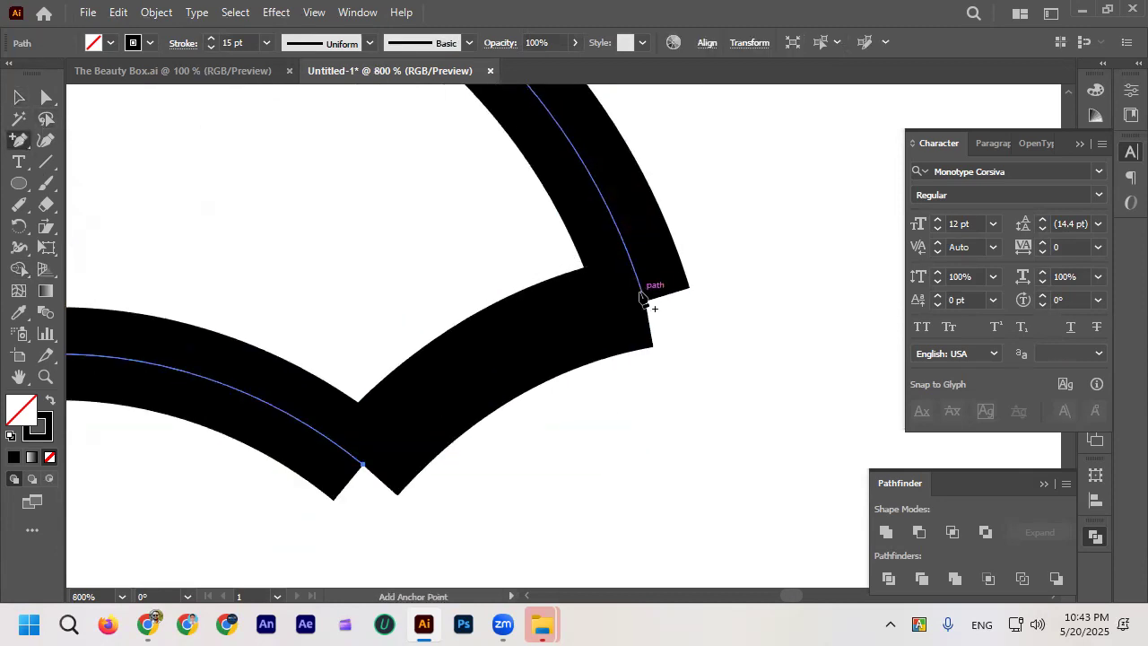
left_click(642, 293)
left_click(635, 267)
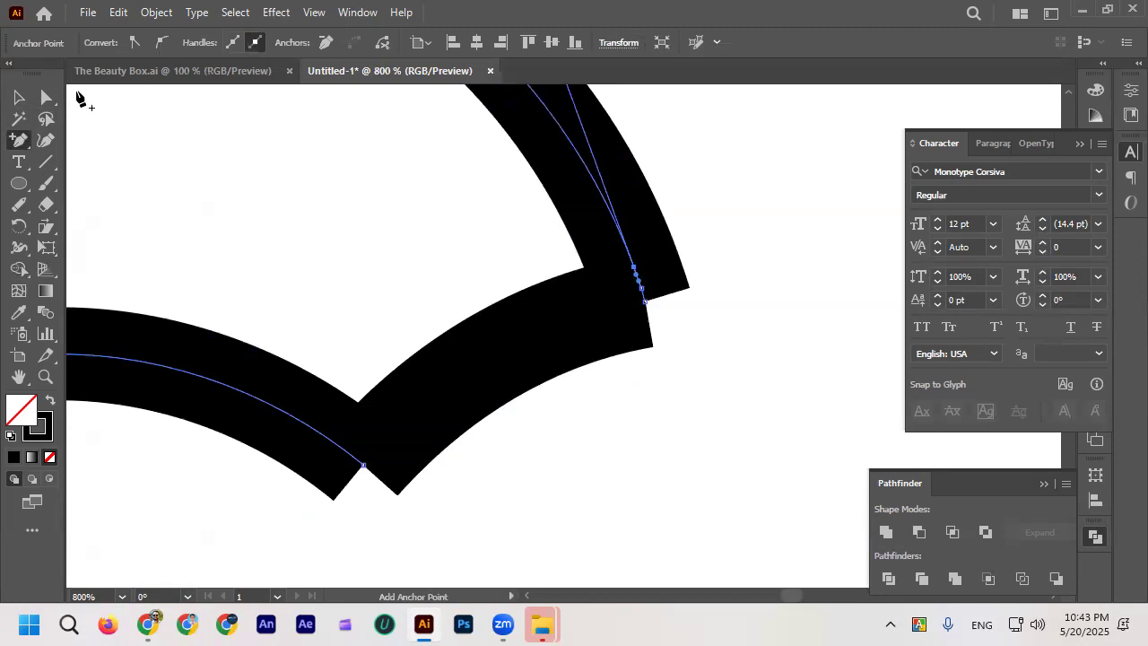
left_click(20, 97)
scroll(549, 228, "down", 3)
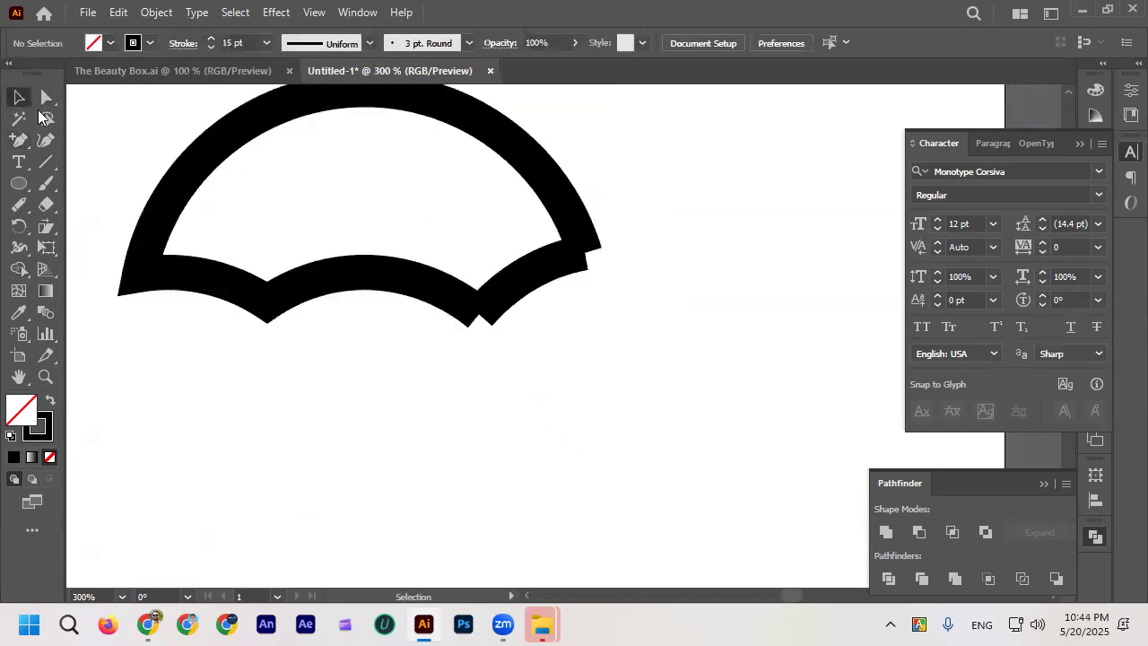
Step: Select the anchor points at the right corner and join the half circle to the right arc
left_click(47, 97)
left_click_drag(568, 228, 568, 229)
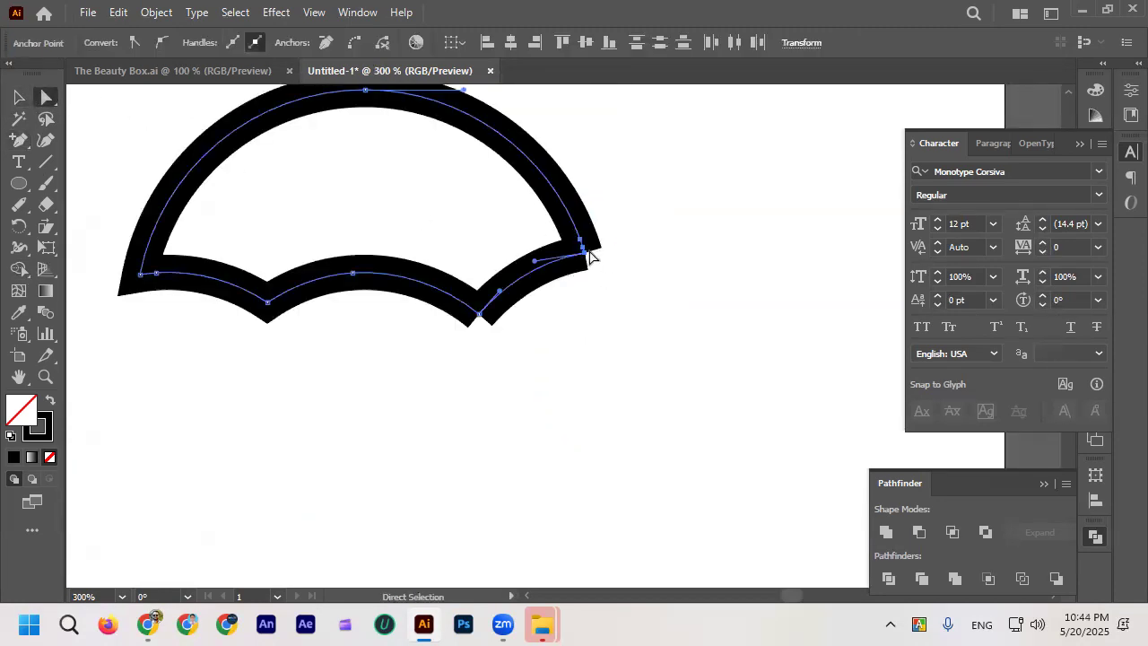
right_click(590, 250)
left_click(627, 357)
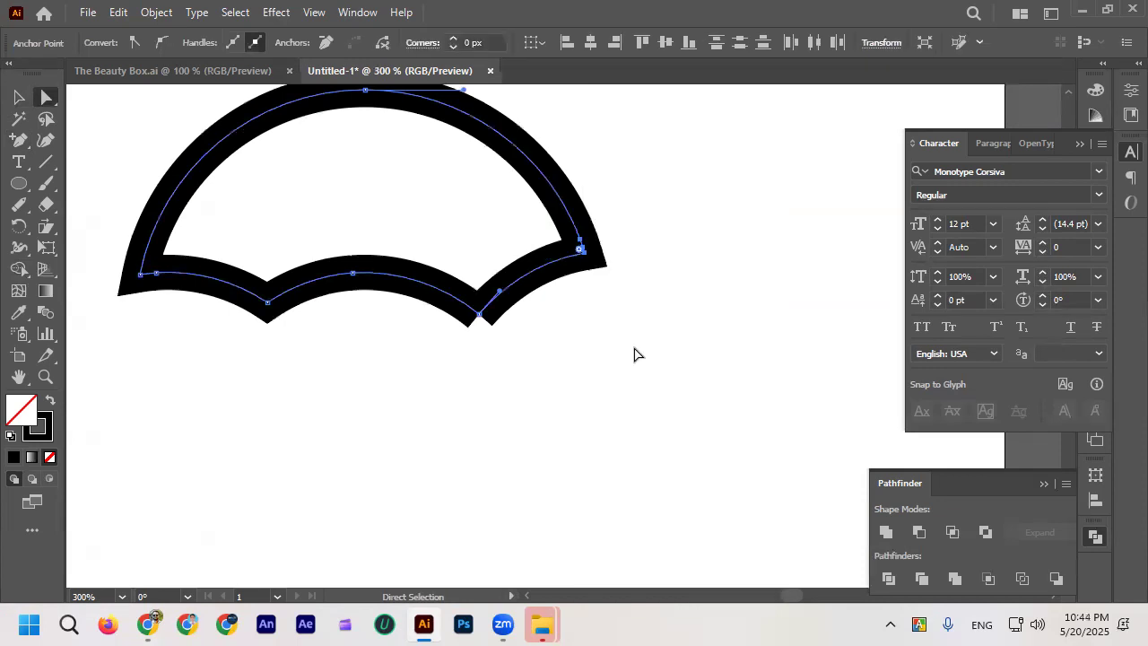
Step: Join the two path ends at the lower right notch to close the outline, then deselect it
left_click_drag(471, 306, 472, 308)
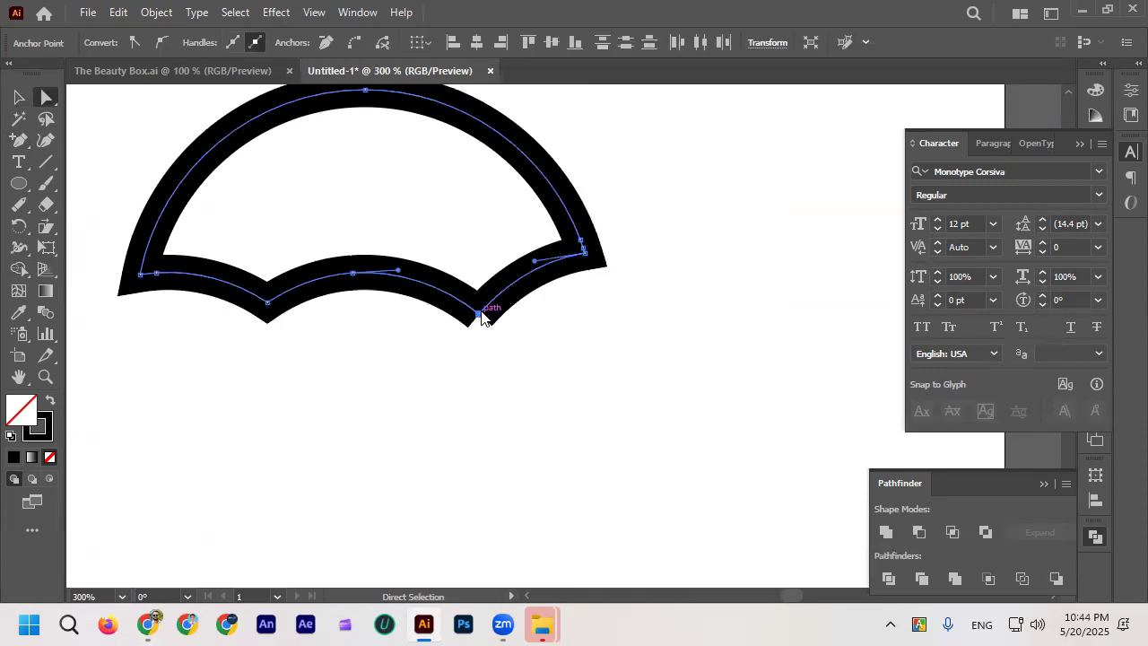
right_click(481, 315)
left_click(523, 355)
left_click(526, 370)
scroll(527, 372, "down", 3)
scroll(510, 360, "up", 2)
left_click(18, 96)
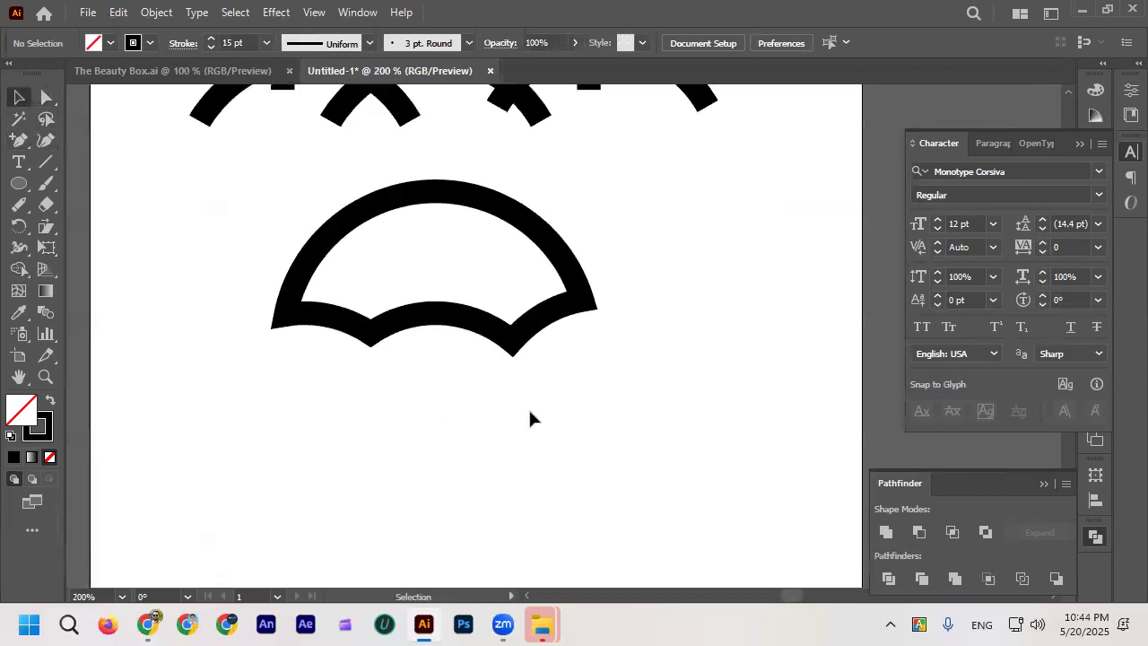
Step: Move the closed outline farther down and to the right, away from the overlapping arcs
scroll(529, 407, "down", 1)
left_click_drag(488, 340, 542, 421)
scroll(329, 363, "down", 1)
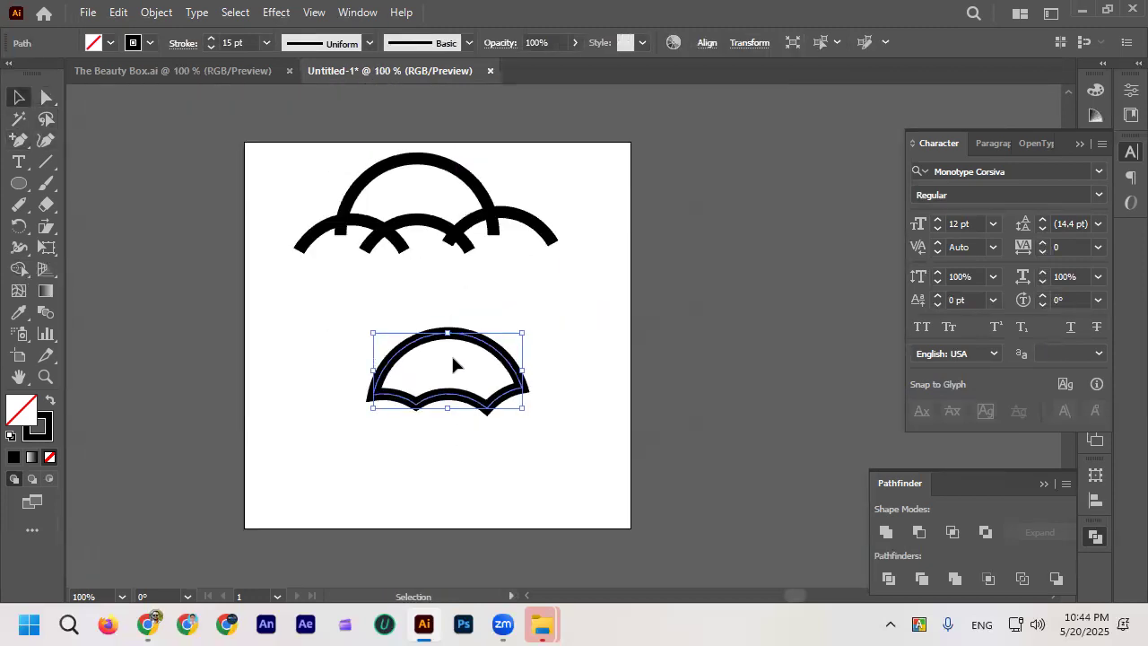
scroll(460, 351, "up", 1)
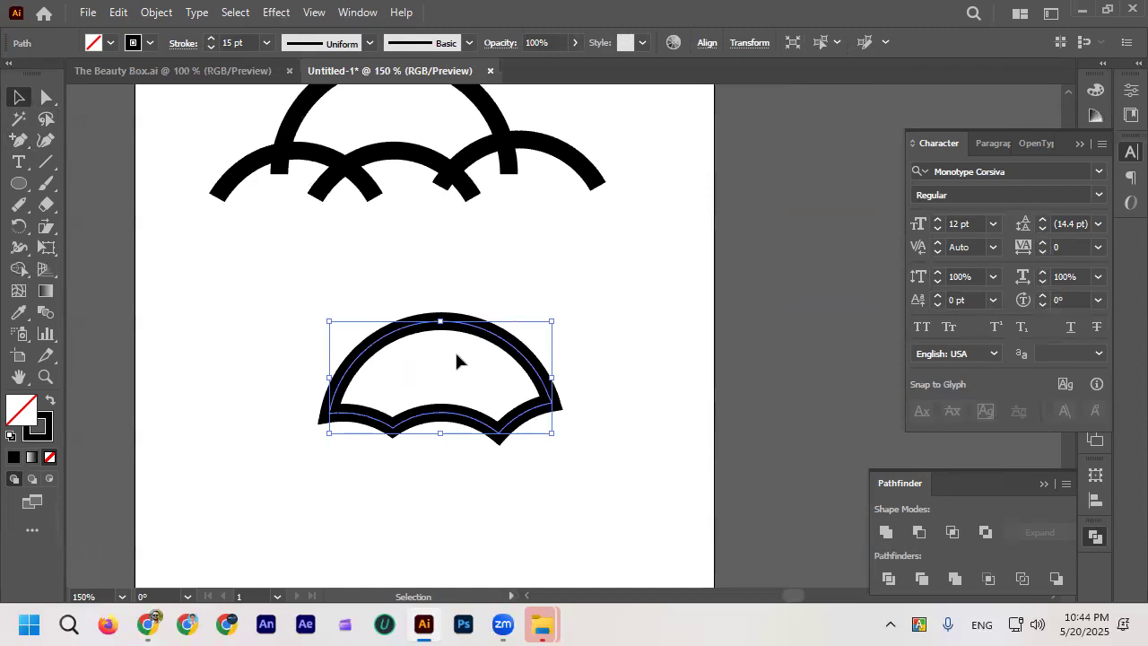
scroll(456, 362, "up", 3)
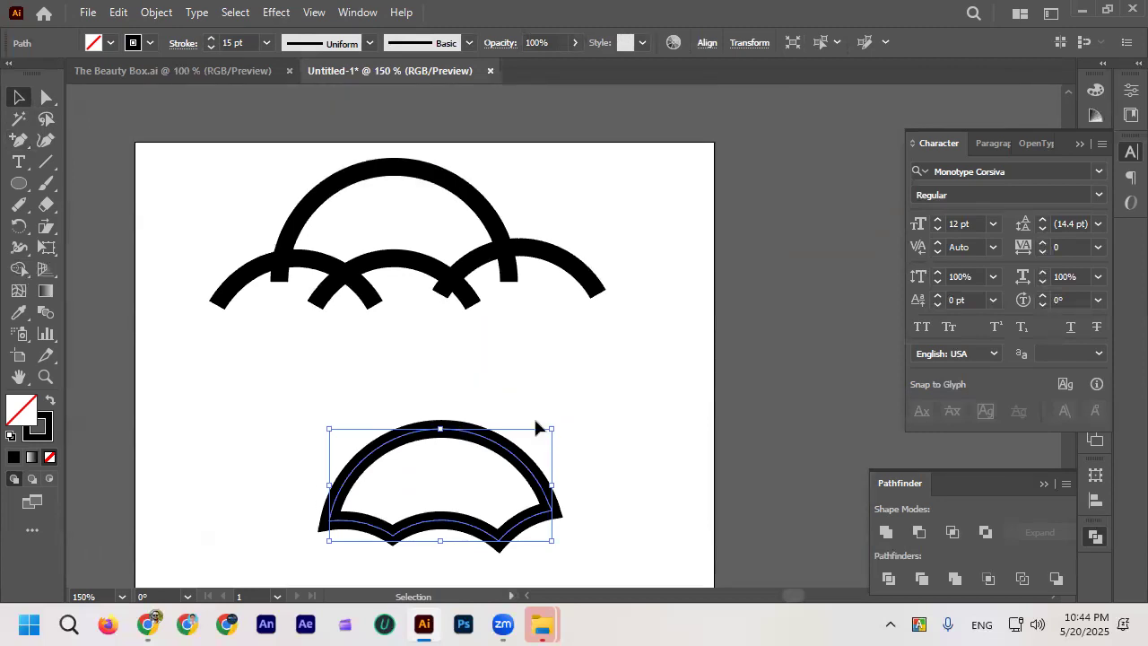
scroll(260, 269, "up", 2)
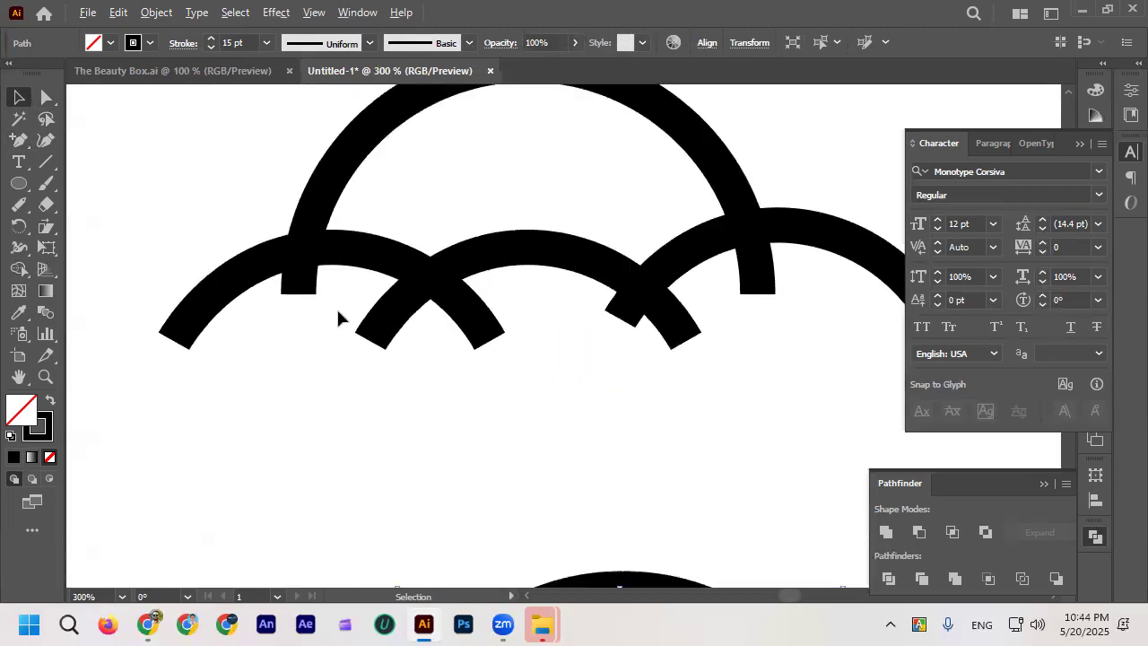
scroll(242, 200, "down", 2)
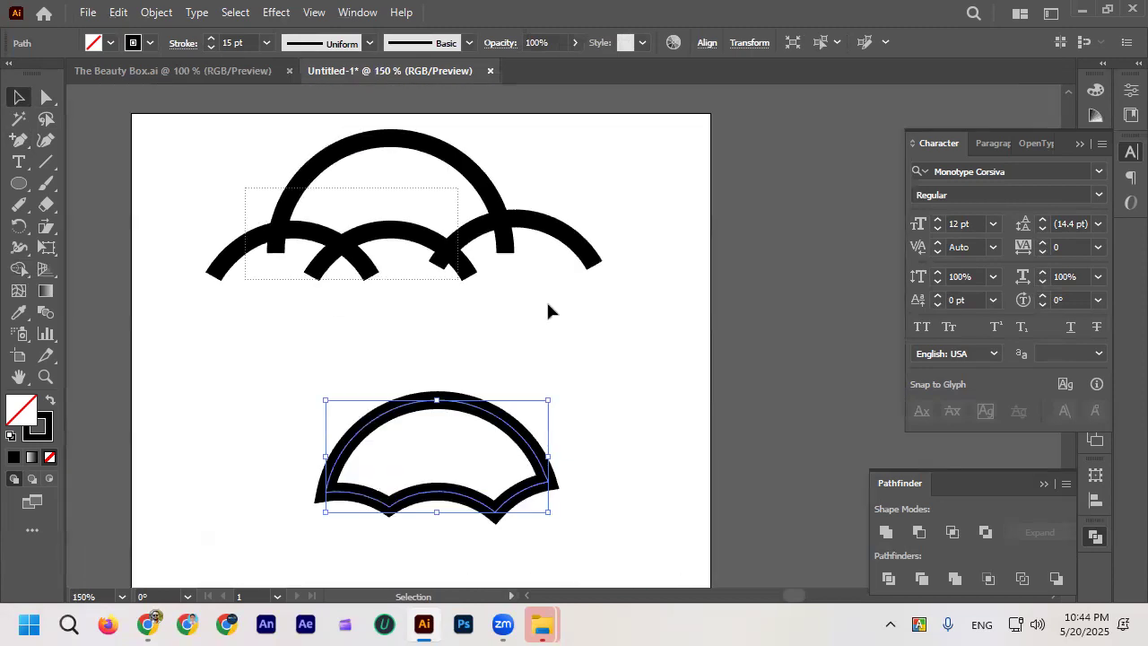
Step: Select all the overlapping arcs and use the Join tool to trim and join the half circle and left arc at their crossing
left_click_drag(547, 303, 627, 344)
left_click(19, 205)
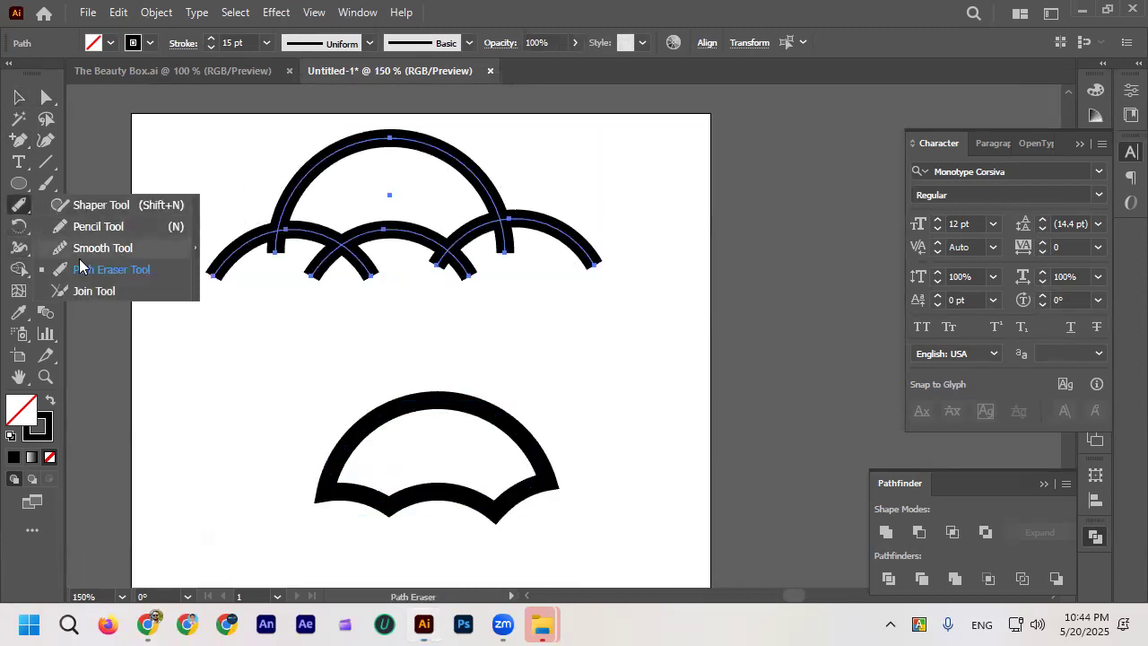
left_click(94, 291)
scroll(273, 256, "up", 3)
mouse_move(331, 242)
left_mouse_down()
mouse_move(293, 167)
mouse_move(274, 159)
mouse_move(244, 170)
mouse_move(235, 200)
mouse_move(273, 245)
mouse_move(317, 249)
mouse_move(340, 229)
left_mouse_up()
scroll(299, 248, "up", 1)
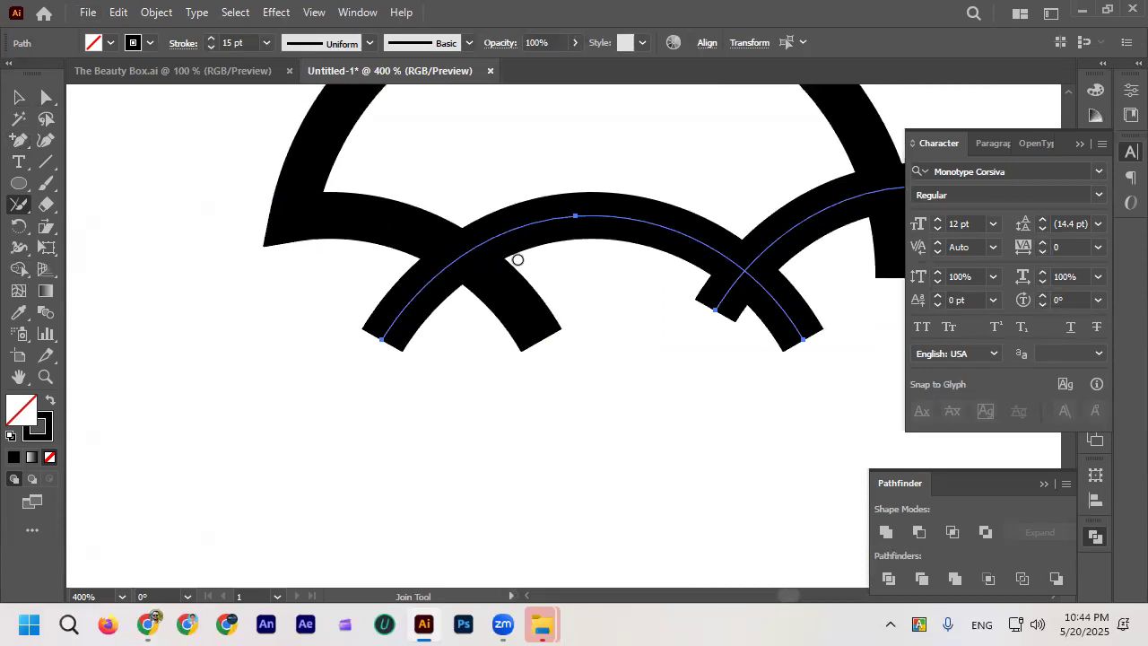
left_click(19, 97)
scroll(290, 312, "down", 1)
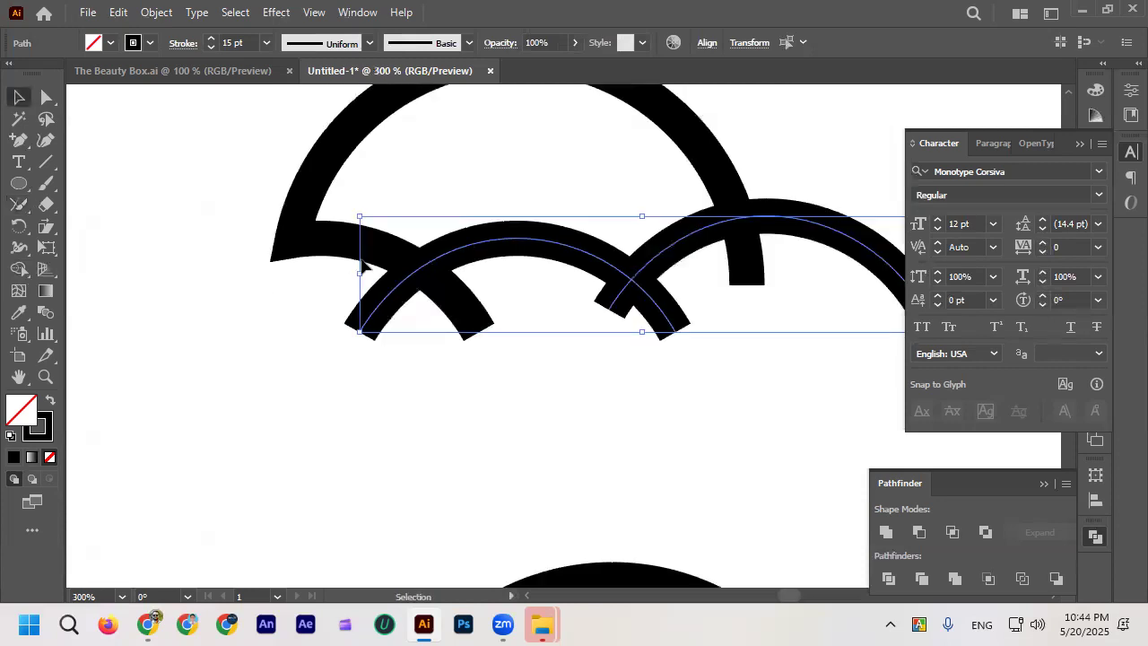
left_click(389, 363)
Step: Reselect the arcs and trim and join the left and middle arcs at their crossing with the Join tool
scroll(395, 368, "up", 1)
scroll(397, 373, "up", 1)
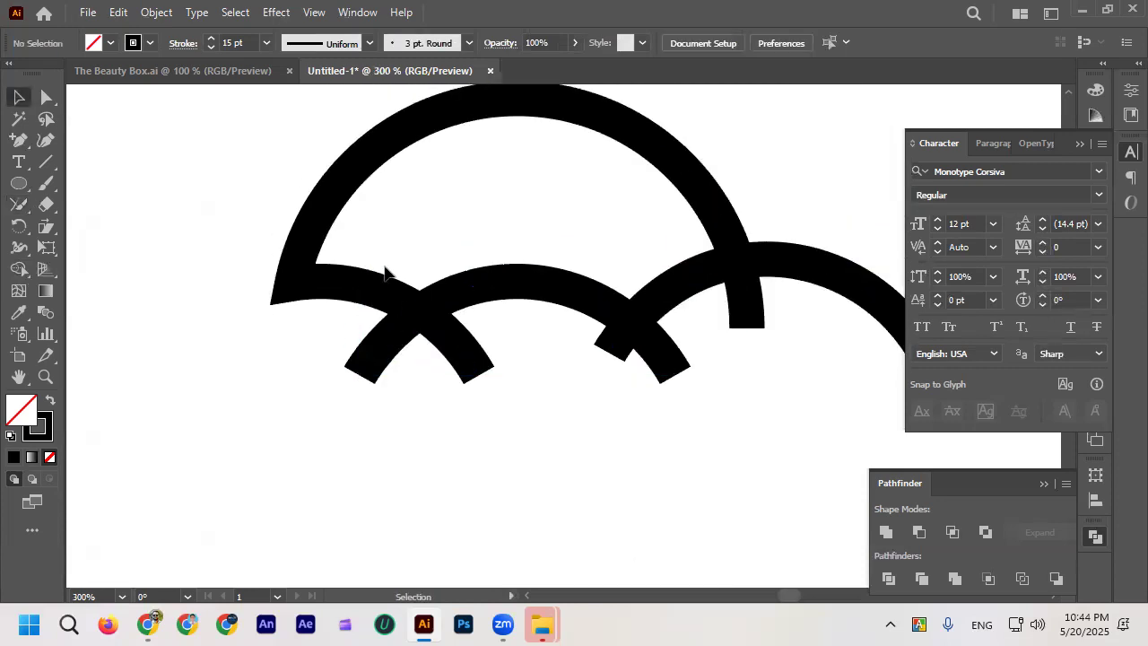
left_click_drag(768, 432, 769, 432)
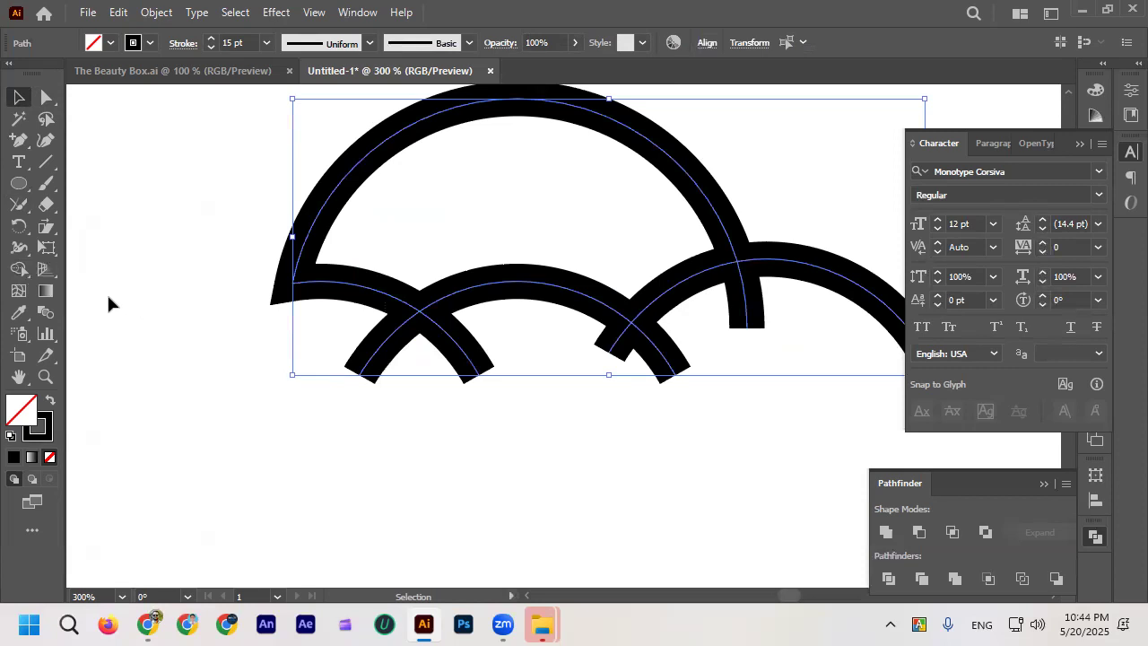
left_click(20, 206)
scroll(405, 330, "up", 2)
mouse_move(533, 313)
left_mouse_down()
mouse_move(467, 260)
mouse_move(376, 269)
mouse_move(306, 310)
mouse_move(455, 387)
mouse_move(535, 302)
left_mouse_up()
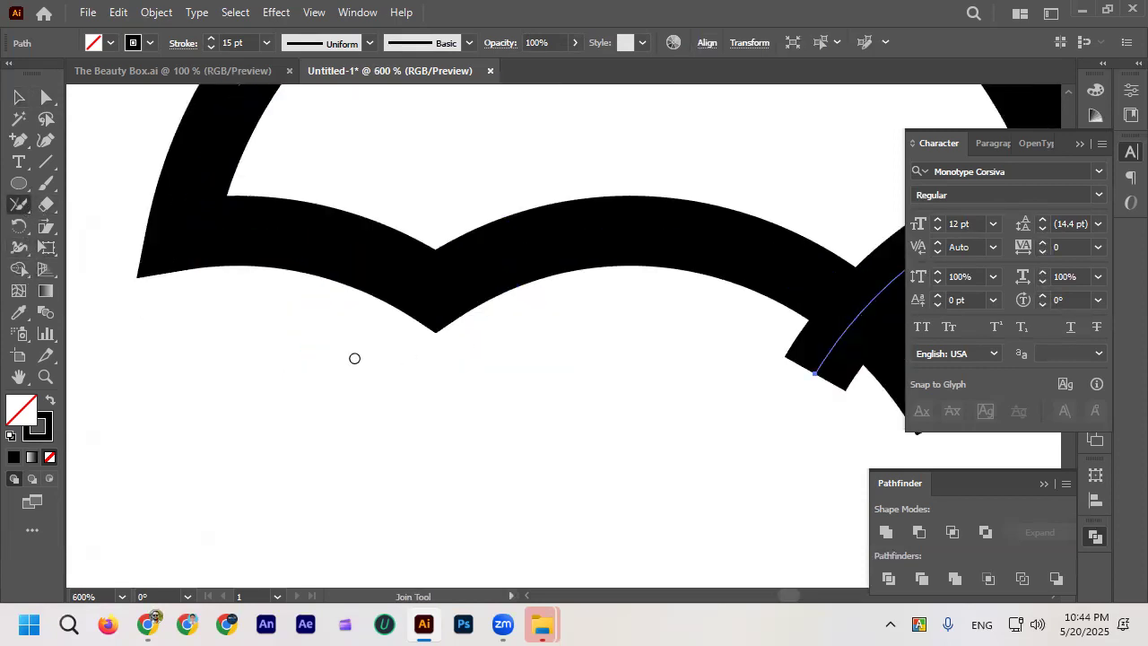
Step: Select the joined path together with the right arc and join them at the lower right notch with the Join tool
scroll(354, 358, "down", 2)
mouse_move(665, 331)
left_mouse_down()
mouse_move(633, 318)
mouse_move(560, 324)
mouse_move(545, 378)
mouse_move(636, 392)
mouse_move(667, 325)
left_mouse_up()
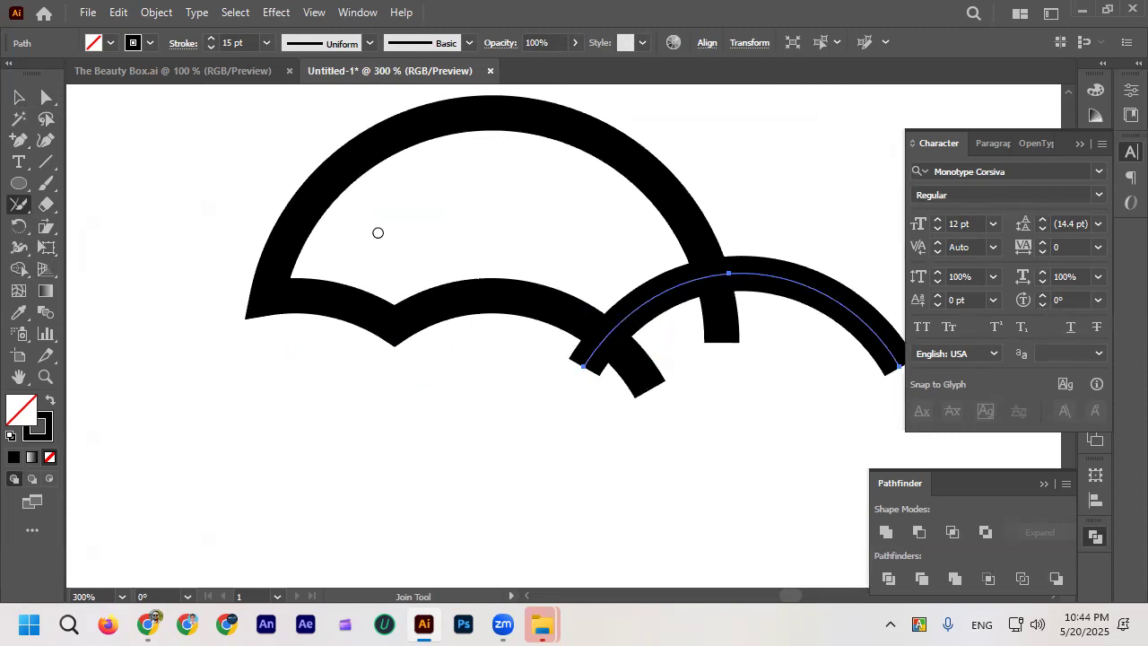
key("v")
left_click(560, 320)
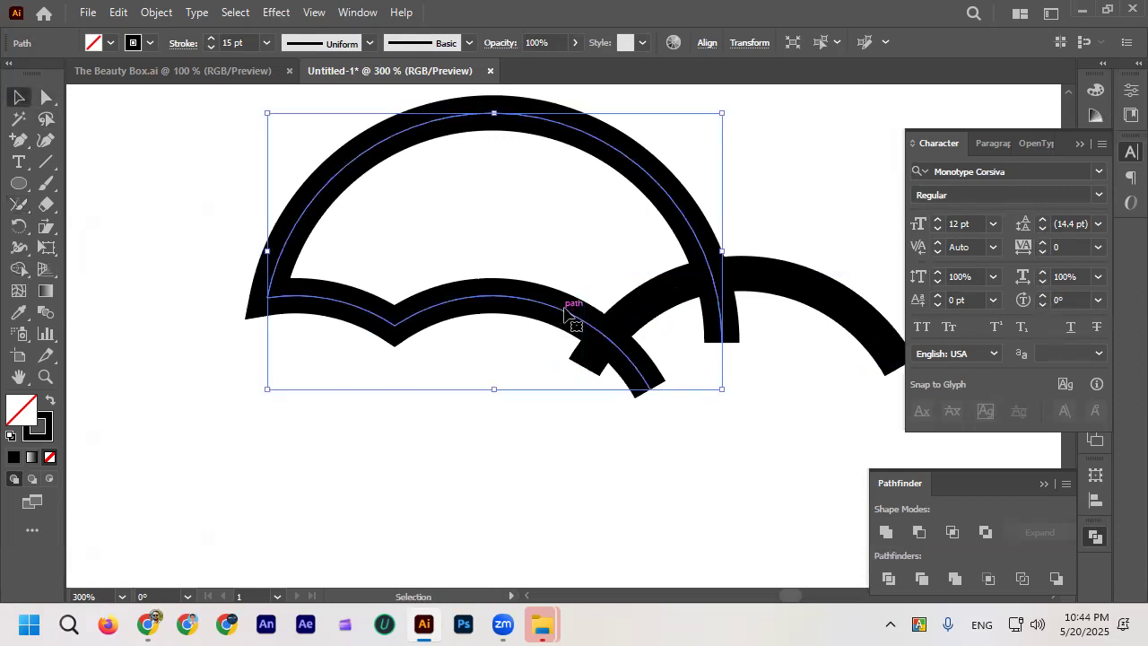
left_click_drag(656, 411, 582, 326)
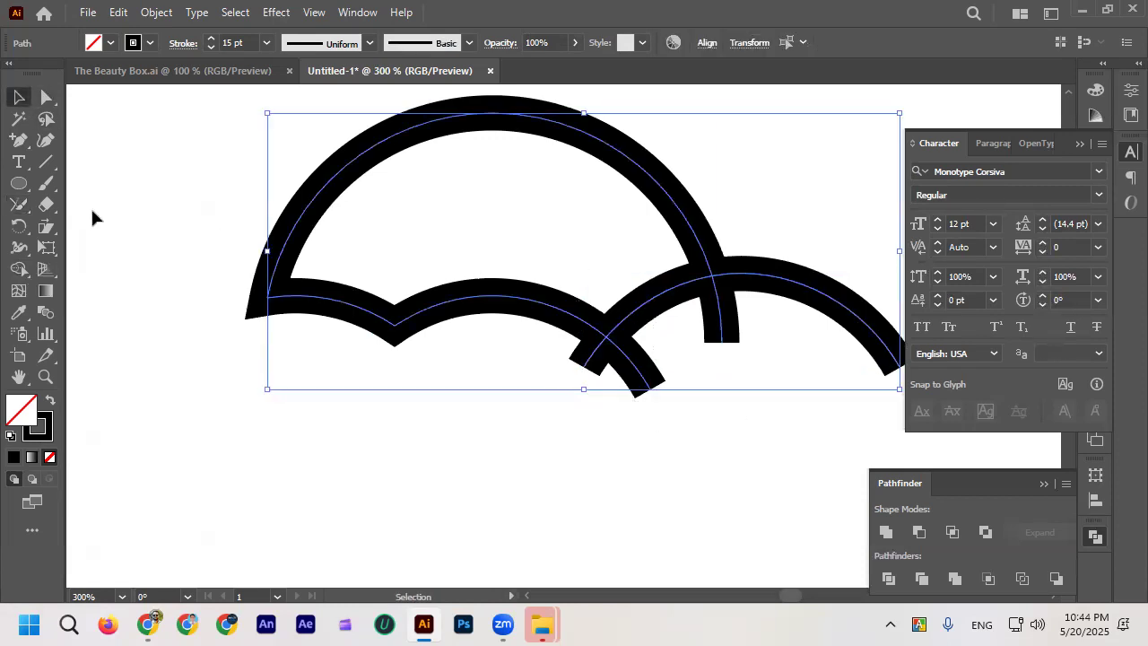
left_click(19, 204)
mouse_move(665, 353)
left_mouse_down()
mouse_move(569, 344)
mouse_move(574, 354)
left_mouse_up()
scroll(505, 399, "right", 2)
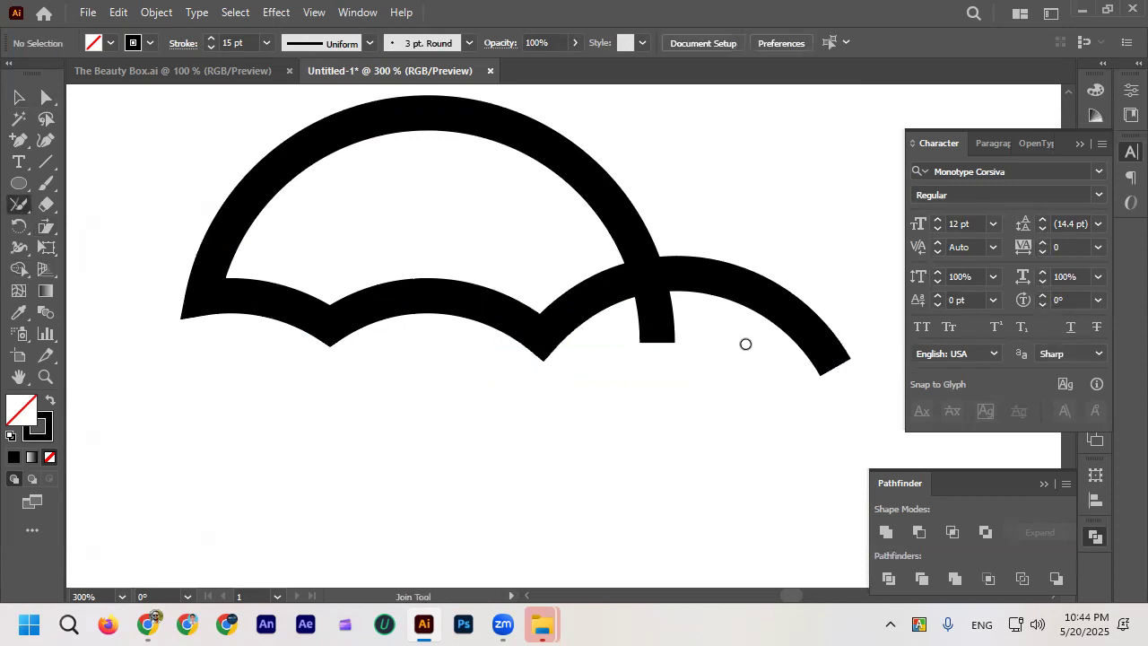
Step: Select the path and trim its crossing ends into a closed right corner with the Join tool
left_click(18, 97)
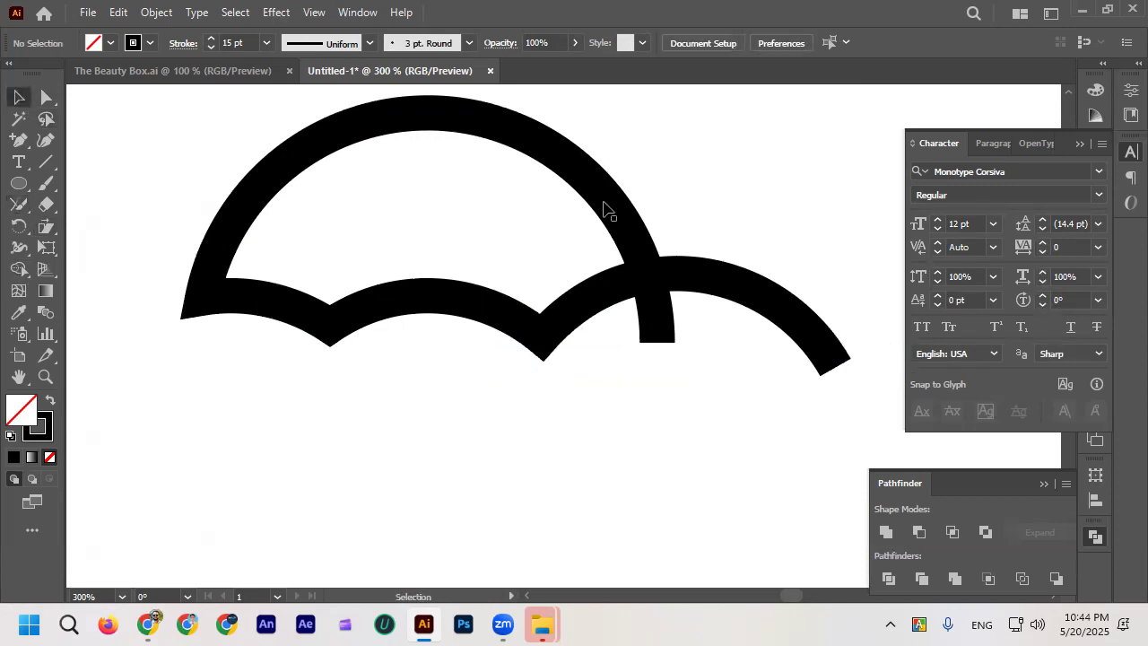
left_click(641, 232)
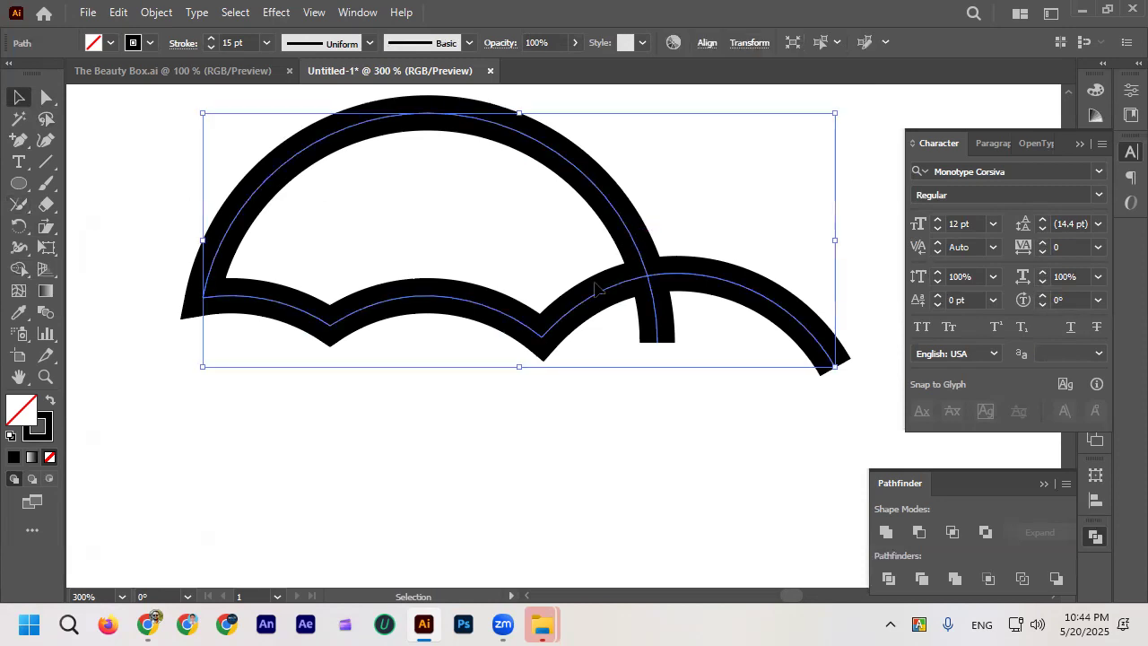
left_click(19, 204)
mouse_move(729, 320)
left_mouse_down()
mouse_move(676, 254)
mouse_move(615, 289)
mouse_move(681, 363)
left_mouse_up()
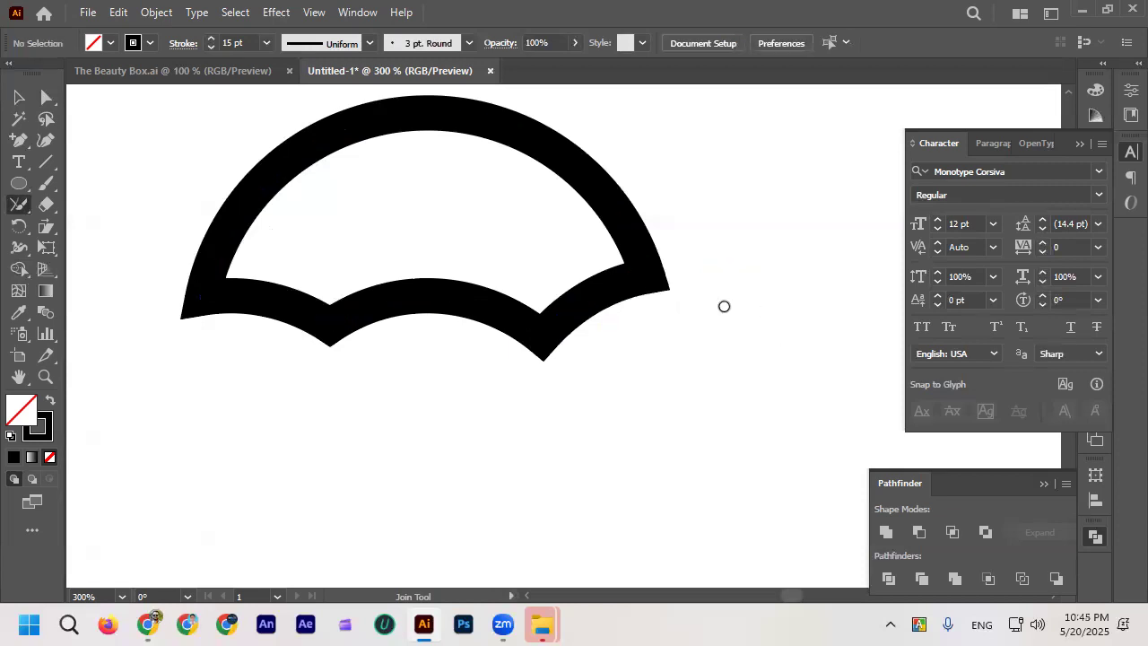
left_click(19, 97)
Step: Select both closed outlines and delete them from the artboard
scroll(623, 366, "down", 1)
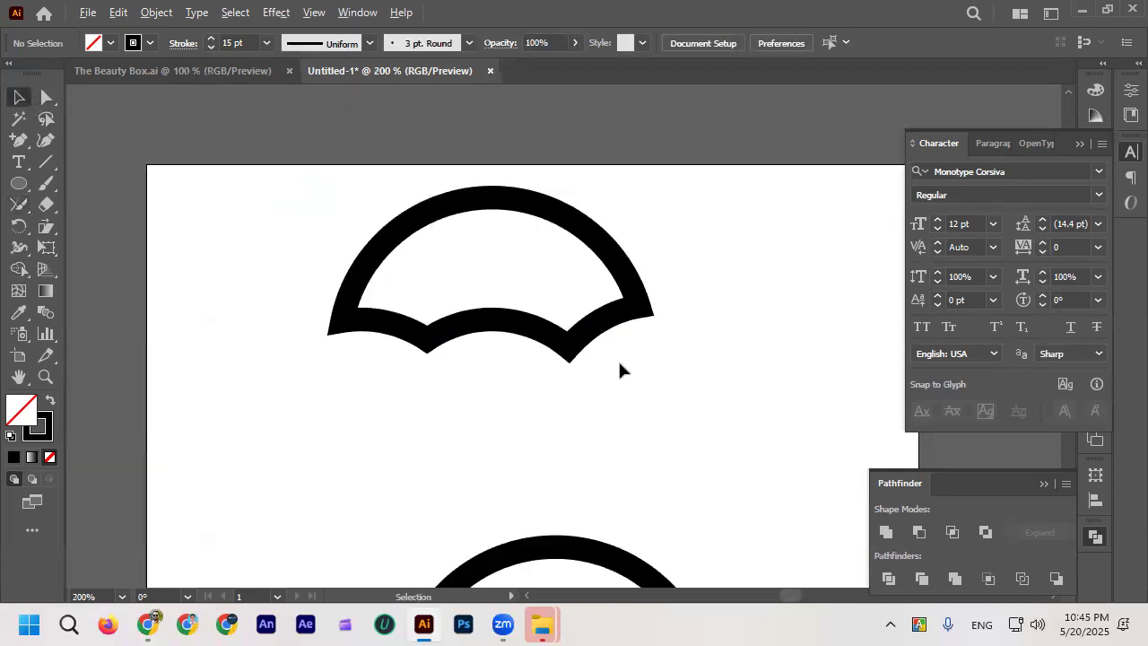
scroll(618, 359, "down", 2)
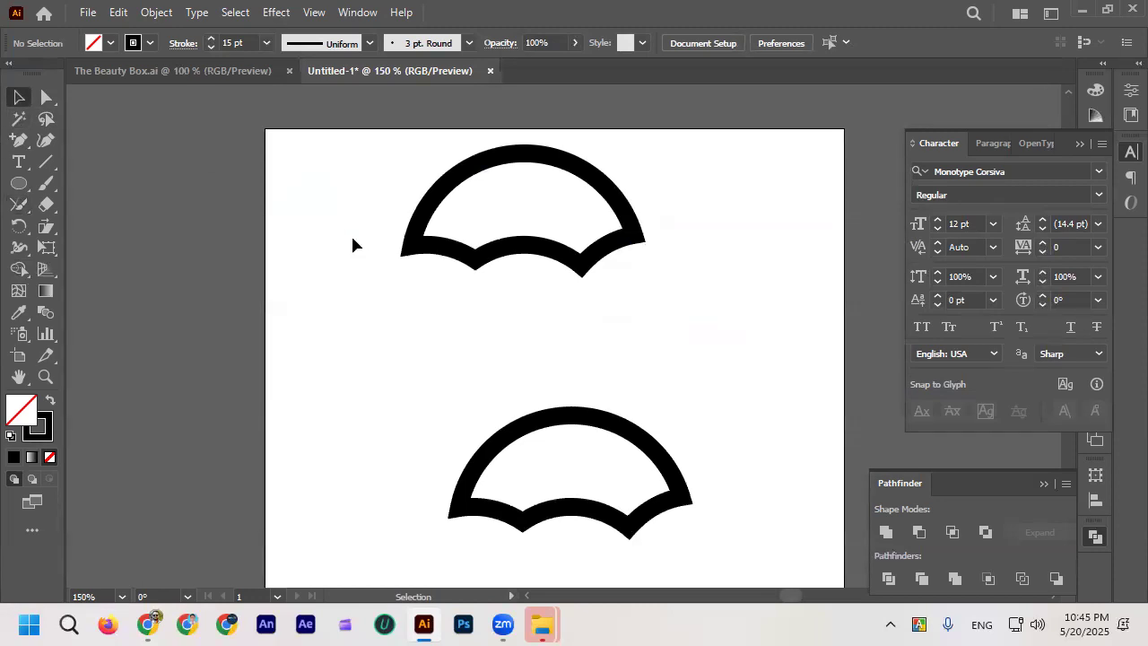
scroll(386, 235, "down", 2)
left_click_drag(523, 379, 524, 378)
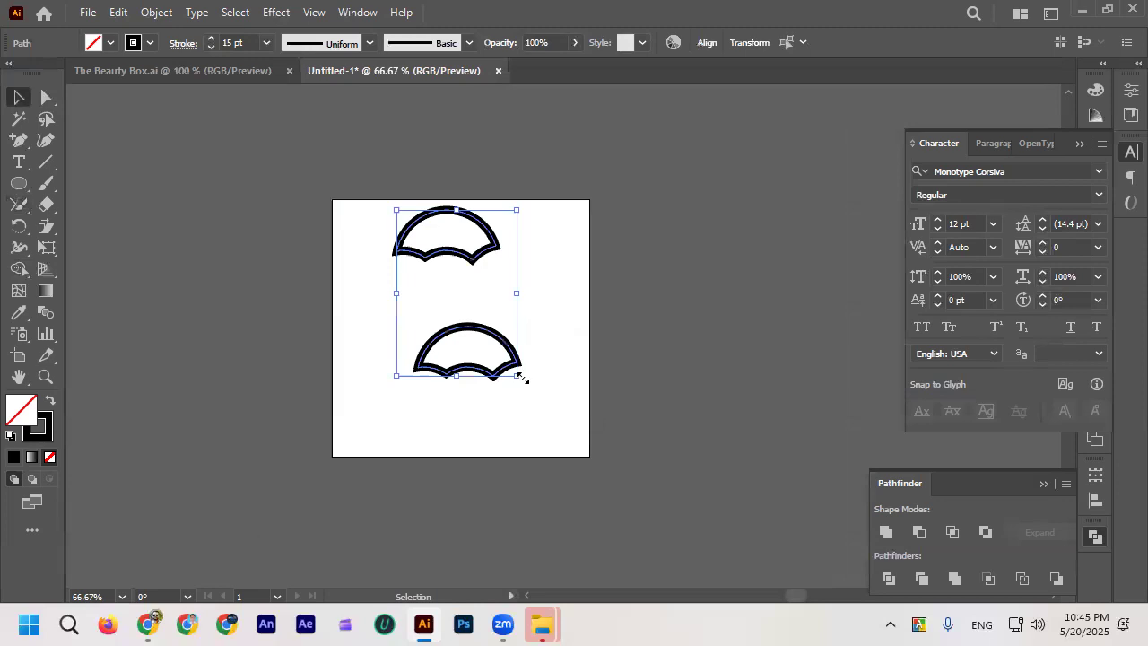
key("Delete")
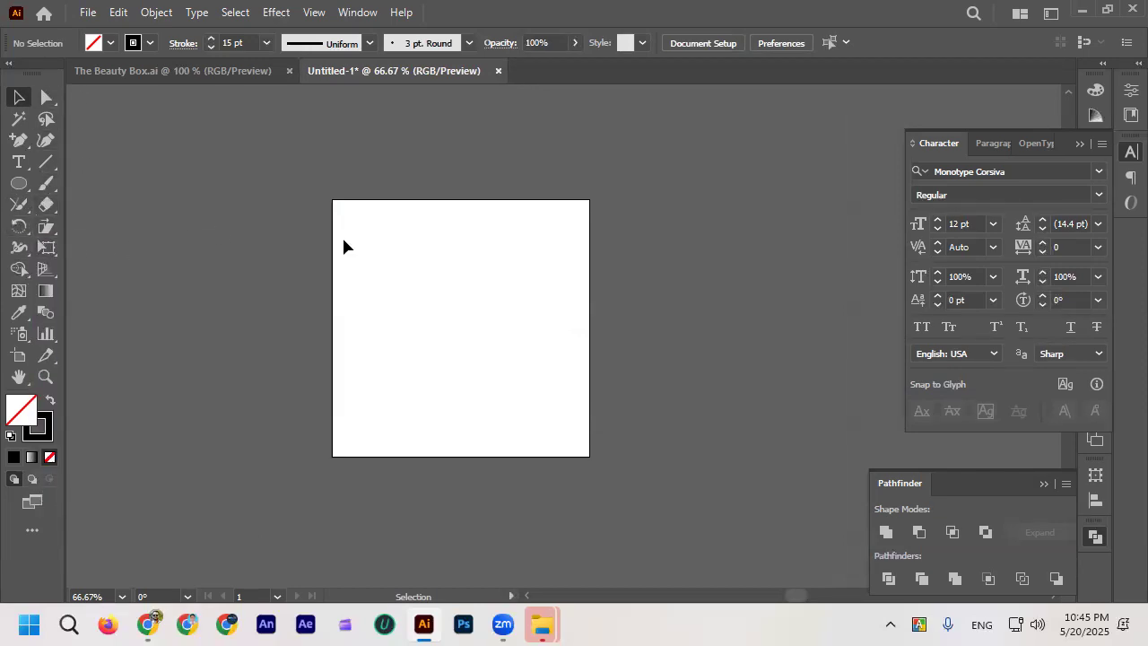
scroll(313, 287, "up", 2)
scroll(266, 269, "down", 1)
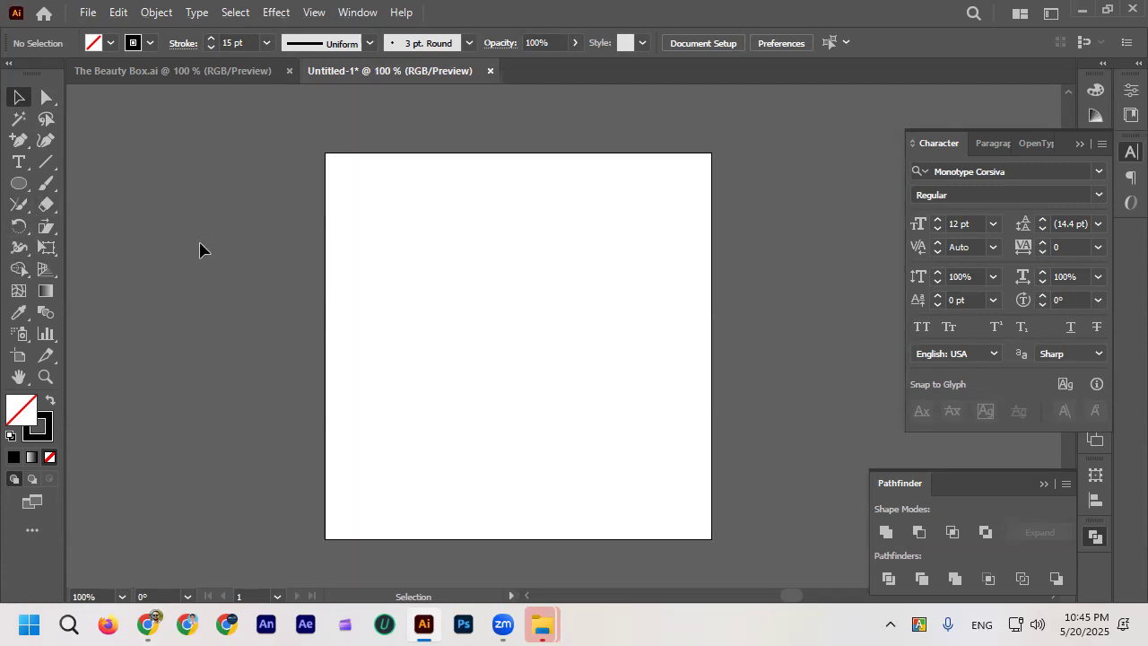
left_click_drag(49, 205, 220, 206)
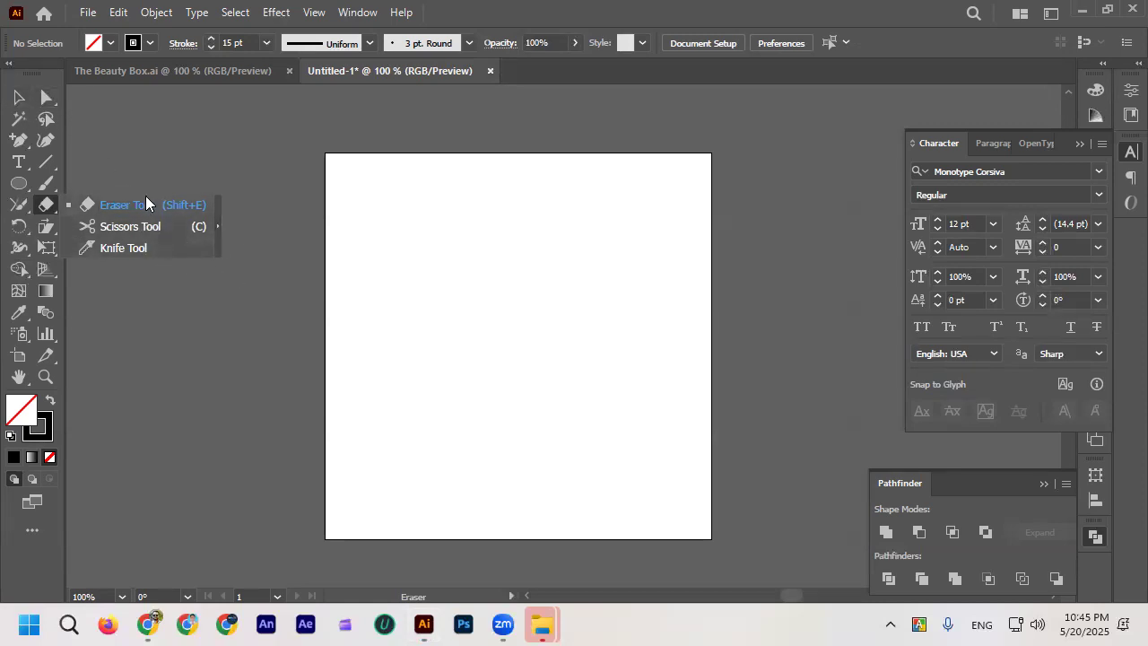
left_click(11, 101)
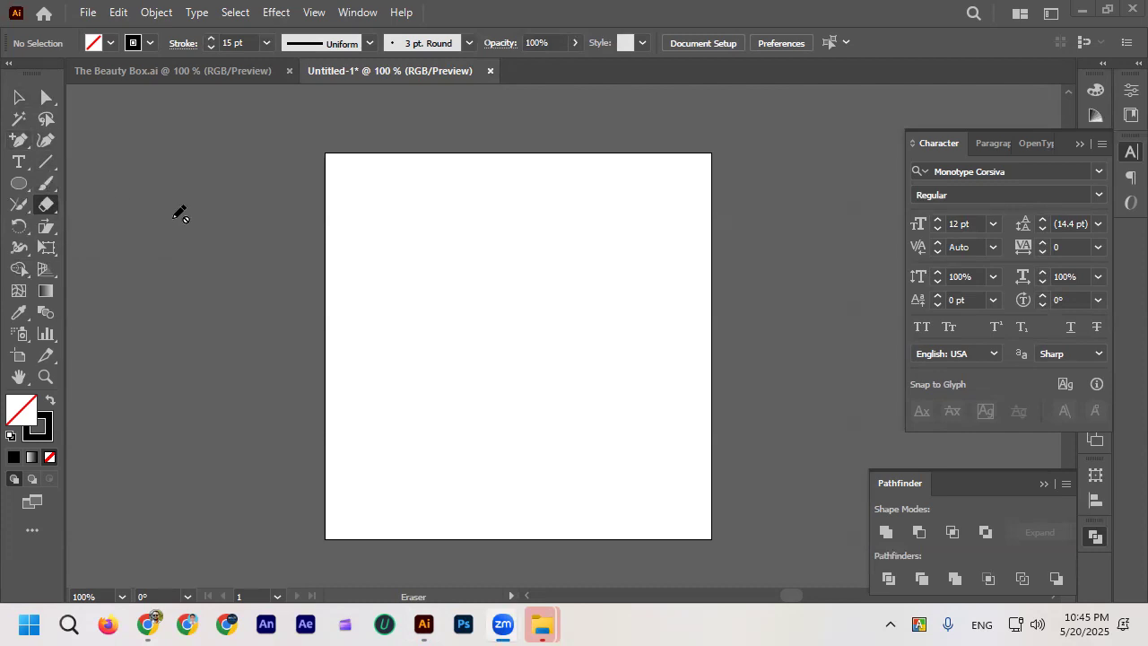
left_click(19, 140)
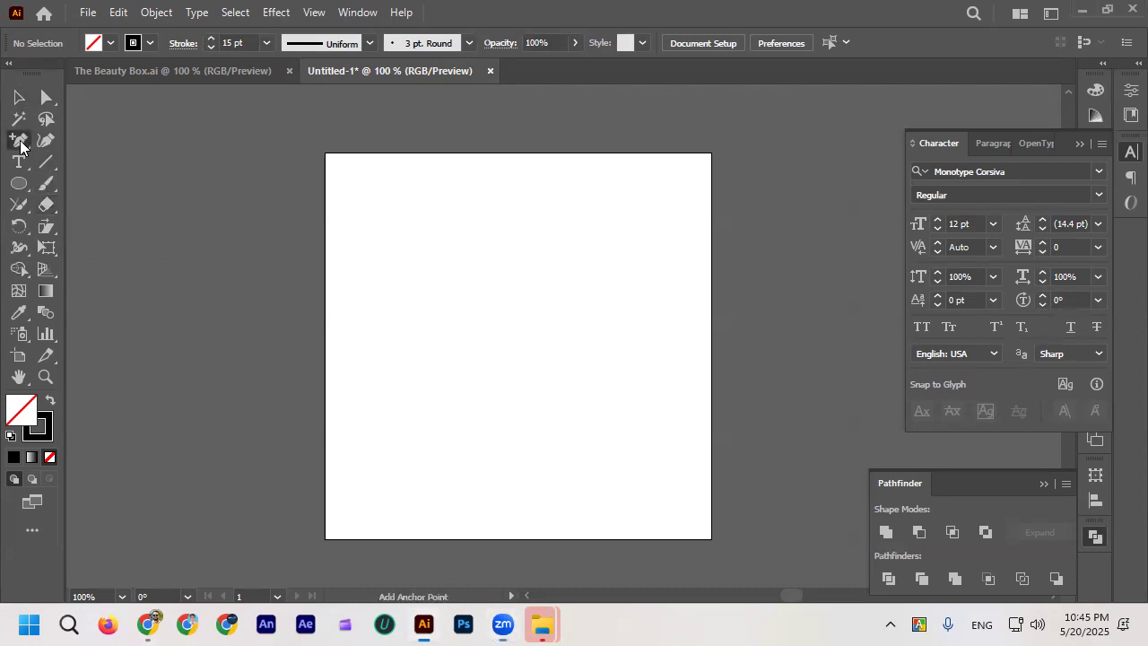
left_click(19, 97)
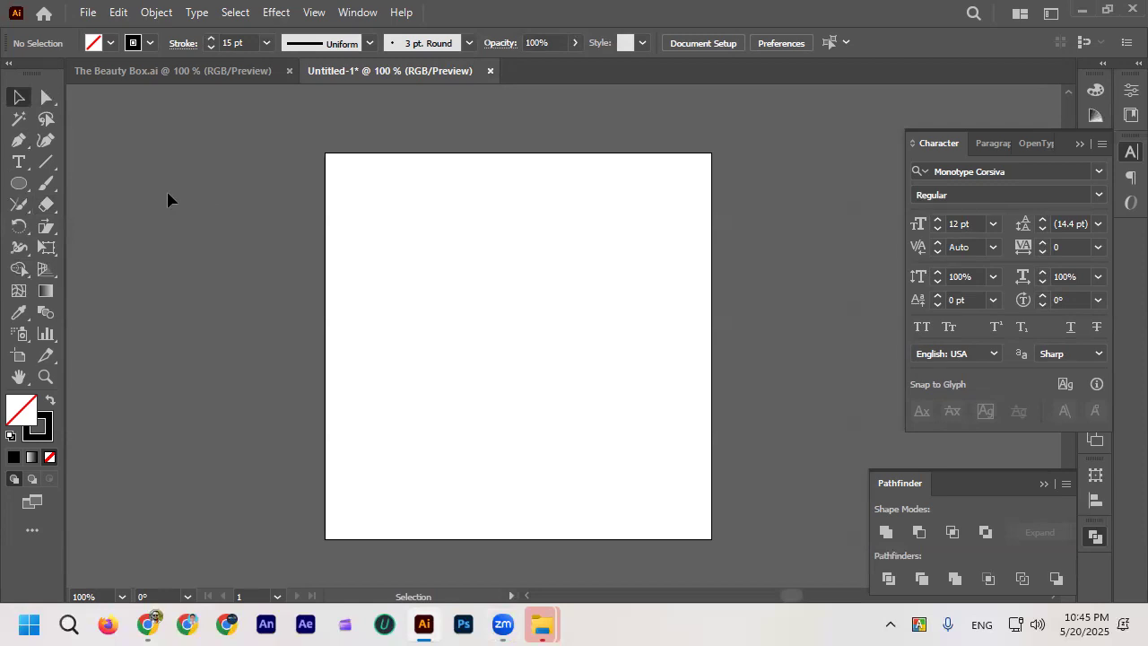
Step: Draw a tall rectangle in the upper left of the artboard and lower its upper right corner to give it a slanted top edge
scroll(193, 229, "down", 1)
left_click(18, 184)
left_click_drag(18, 187, 78, 185)
mouse_move(394, 177)
left_mouse_down()
mouse_move(420, 258)
mouse_move(464, 324)
left_mouse_up()
left_click(46, 97)
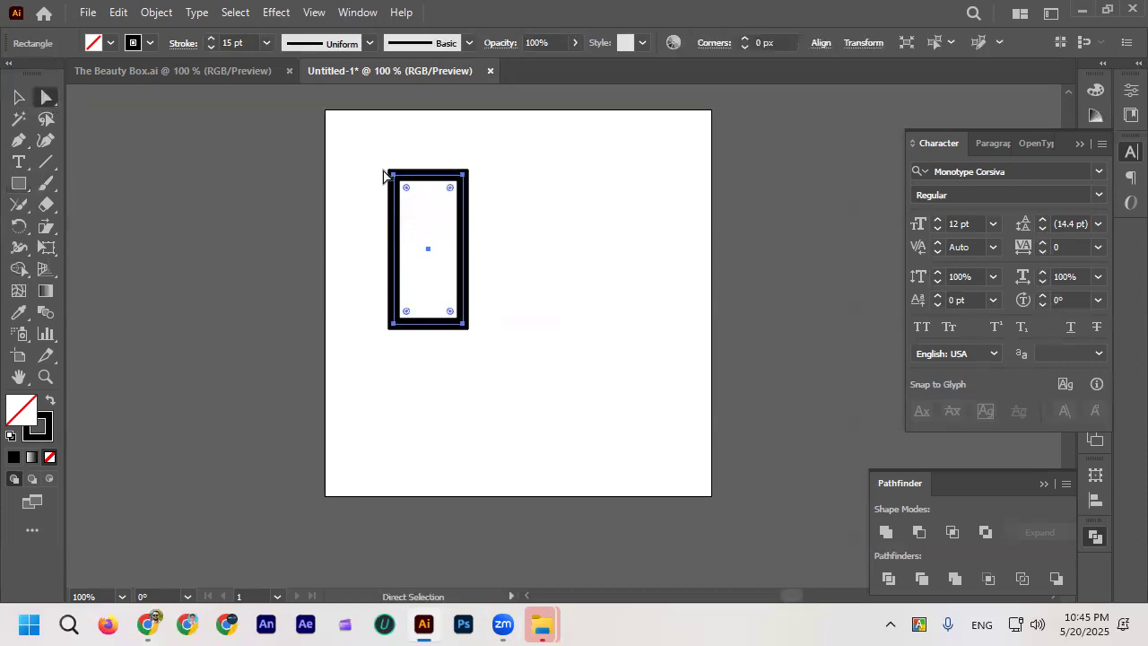
left_click_drag(465, 175, 489, 262)
Step: Scale down the slanted shape and move it slightly to the left on the artboard
left_click(20, 99)
left_click(478, 276)
left_click(505, 385)
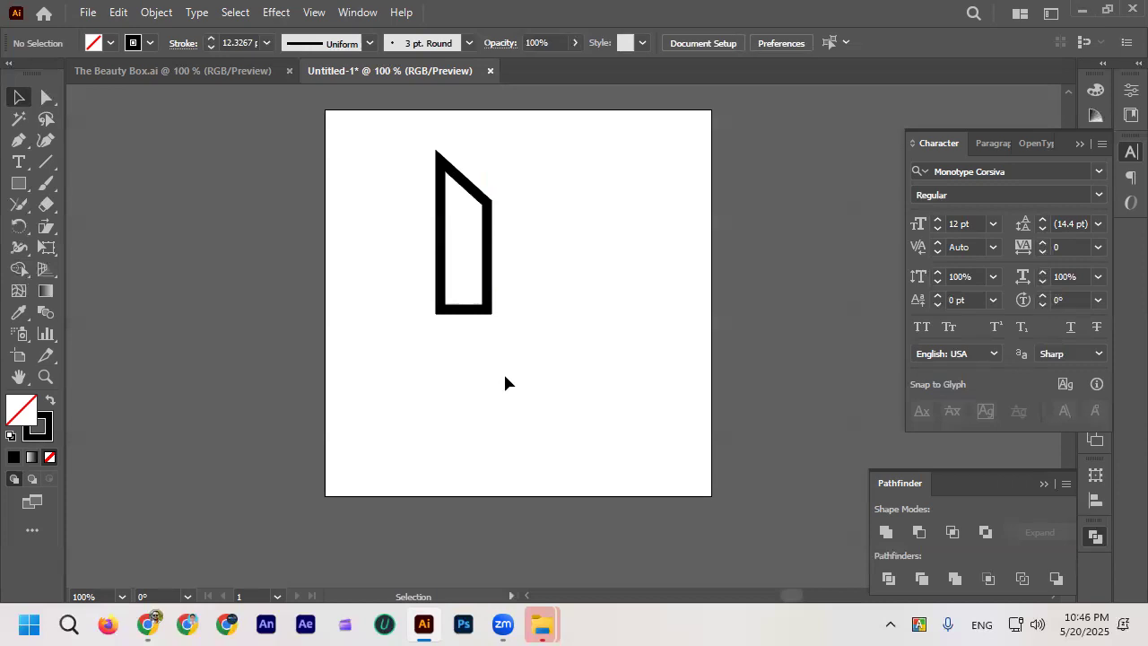
left_click_drag(488, 285, 458, 275)
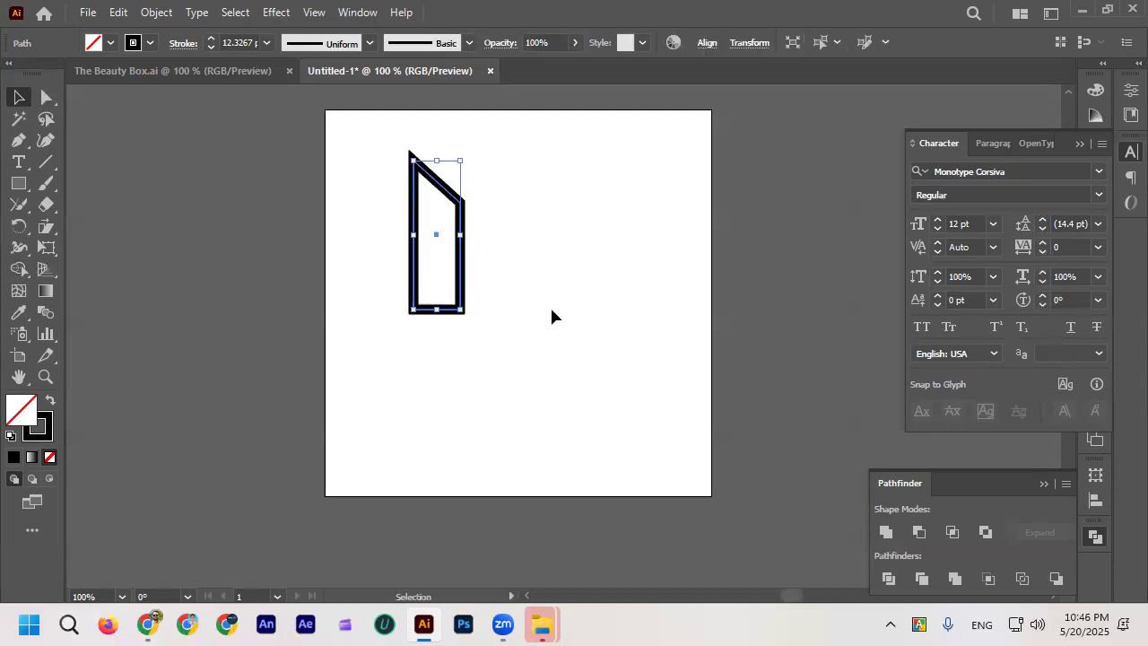
left_click(551, 314)
Step: Select the slanted shape and reflect it across the vertical axis
left_click(467, 269)
left_click(510, 316)
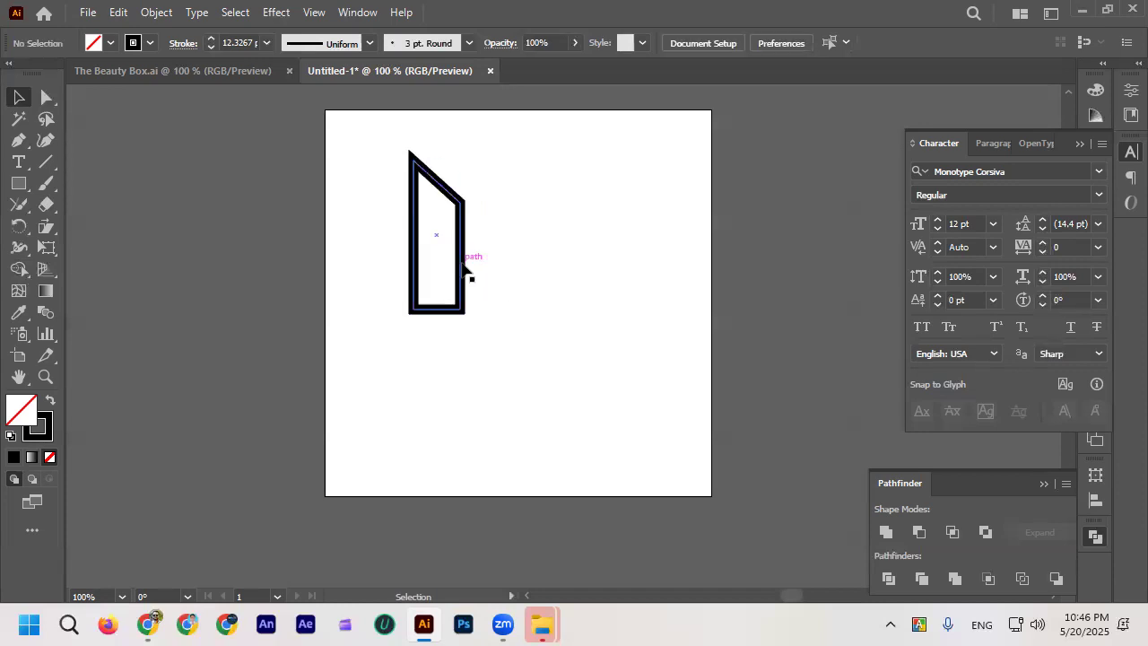
left_click(464, 267)
left_click(530, 305)
left_click(467, 274)
left_click_drag(19, 226, 91, 247)
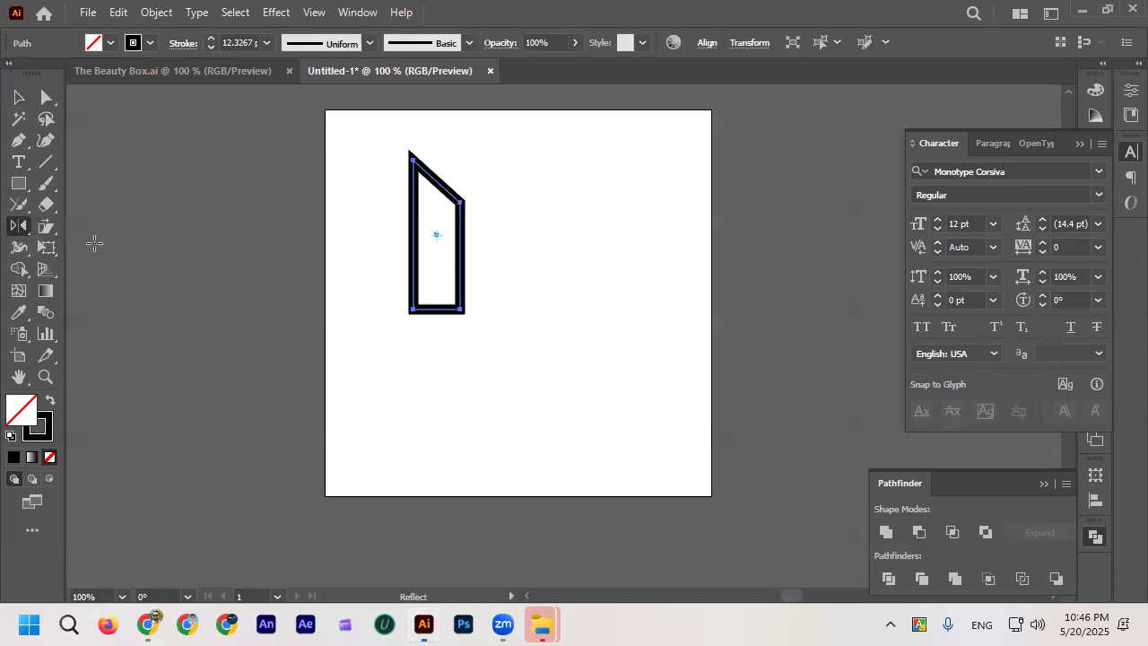
double_click(19, 227)
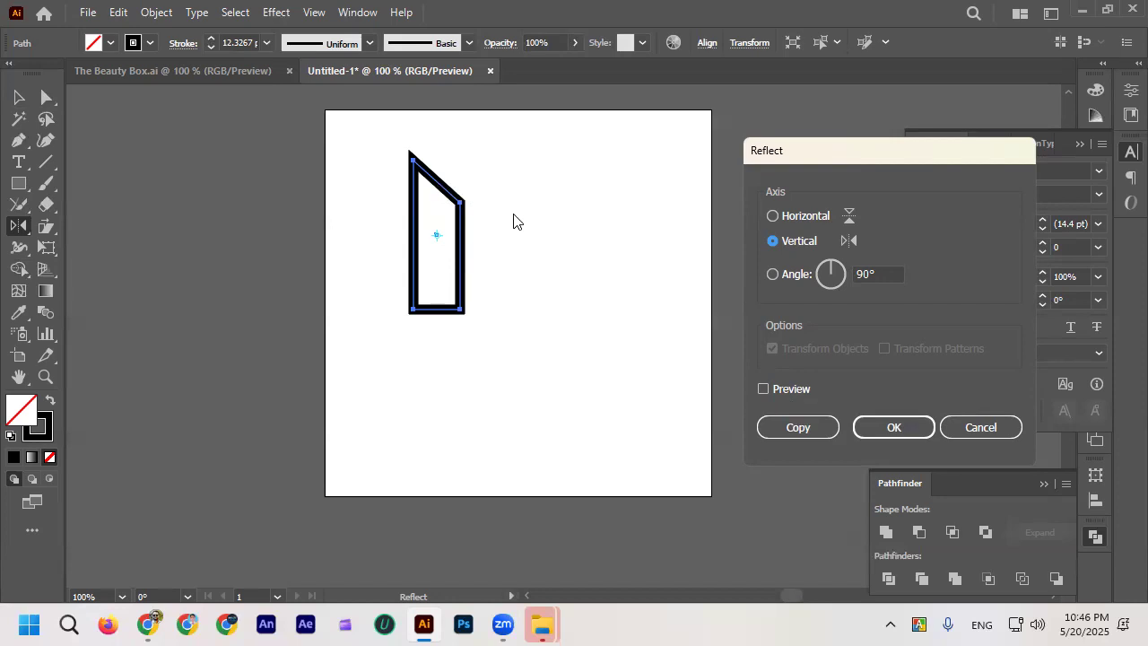
left_click(897, 428)
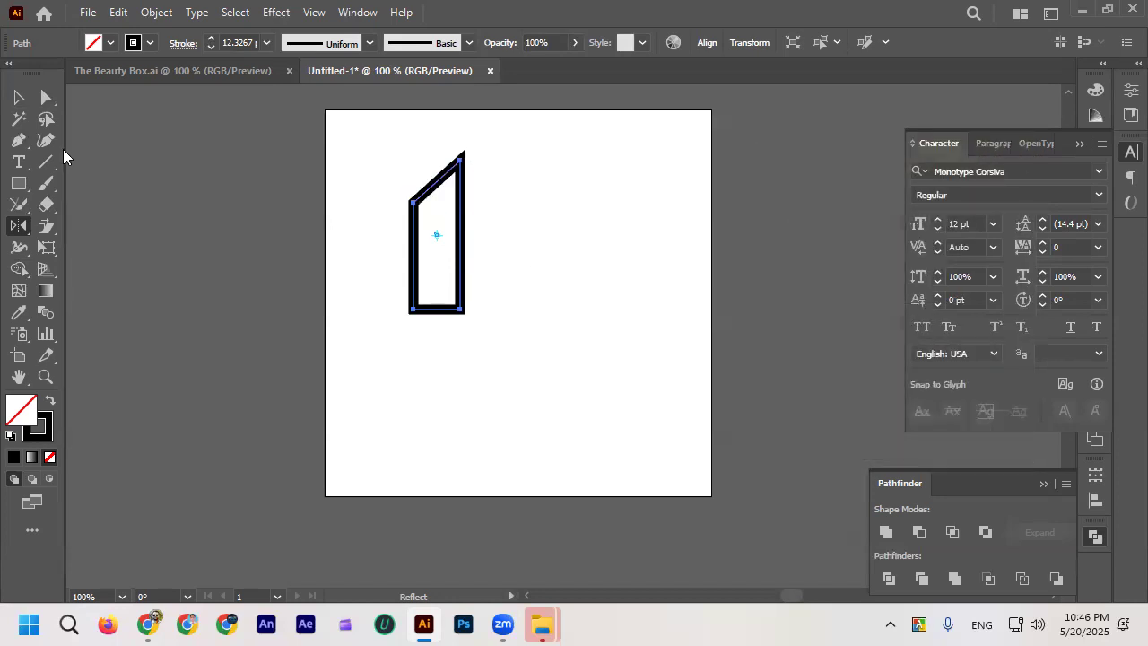
Step: Reflect the slanted shape across the vertical axis two more times, then create a vertically reflected copy of it
double_click(23, 227)
left_click(892, 428)
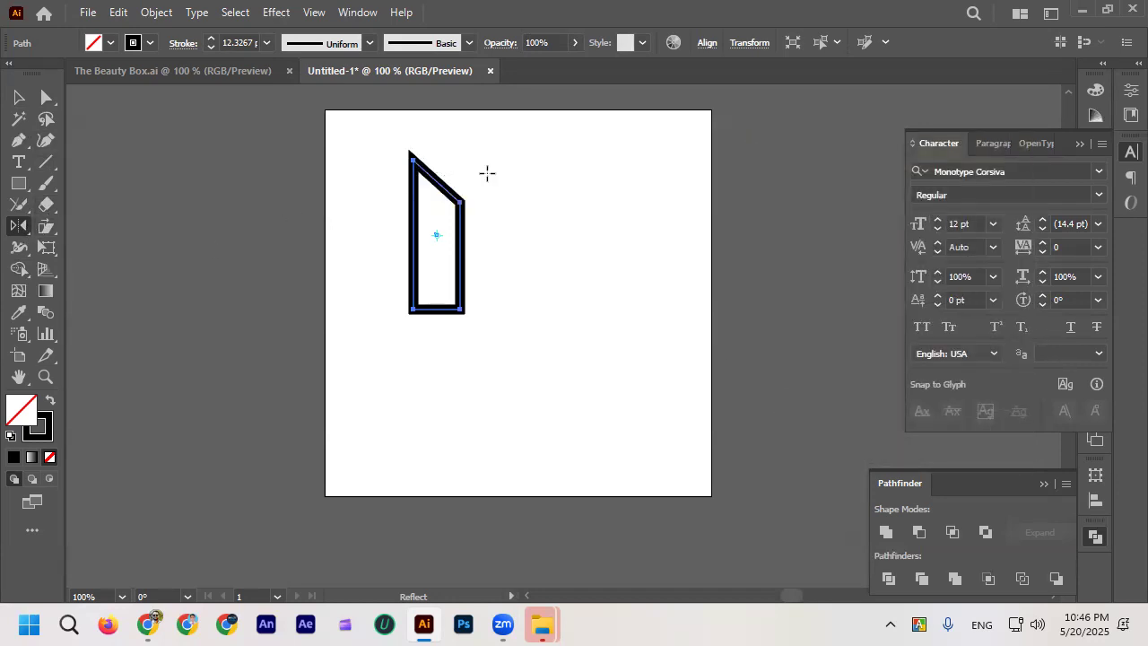
double_click(19, 225)
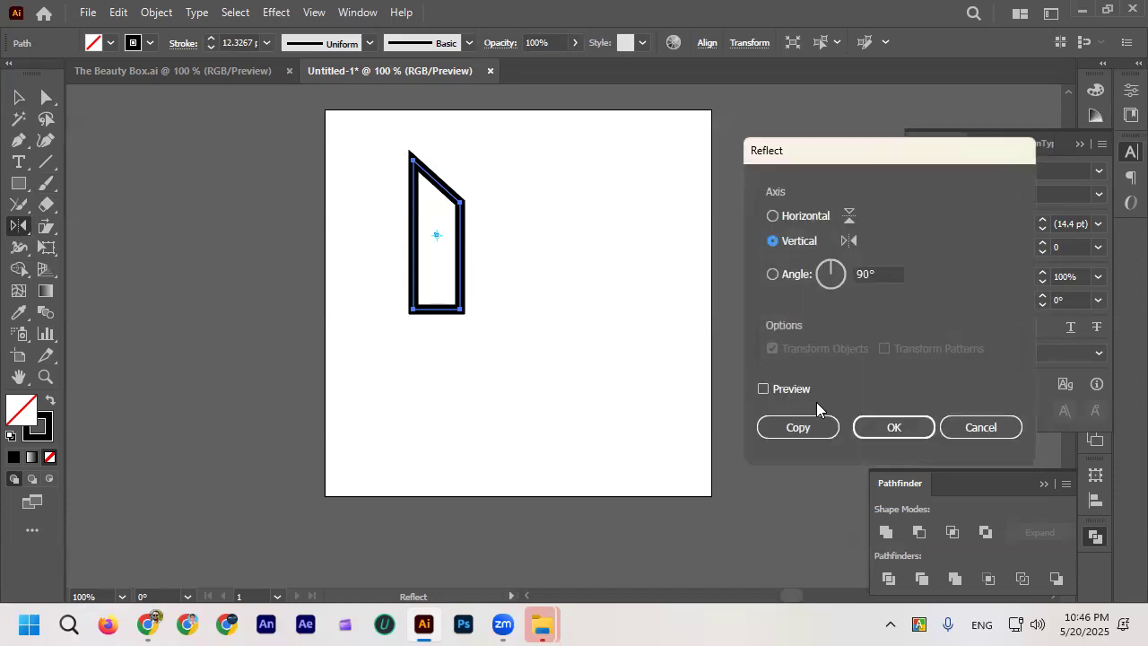
left_click(878, 426)
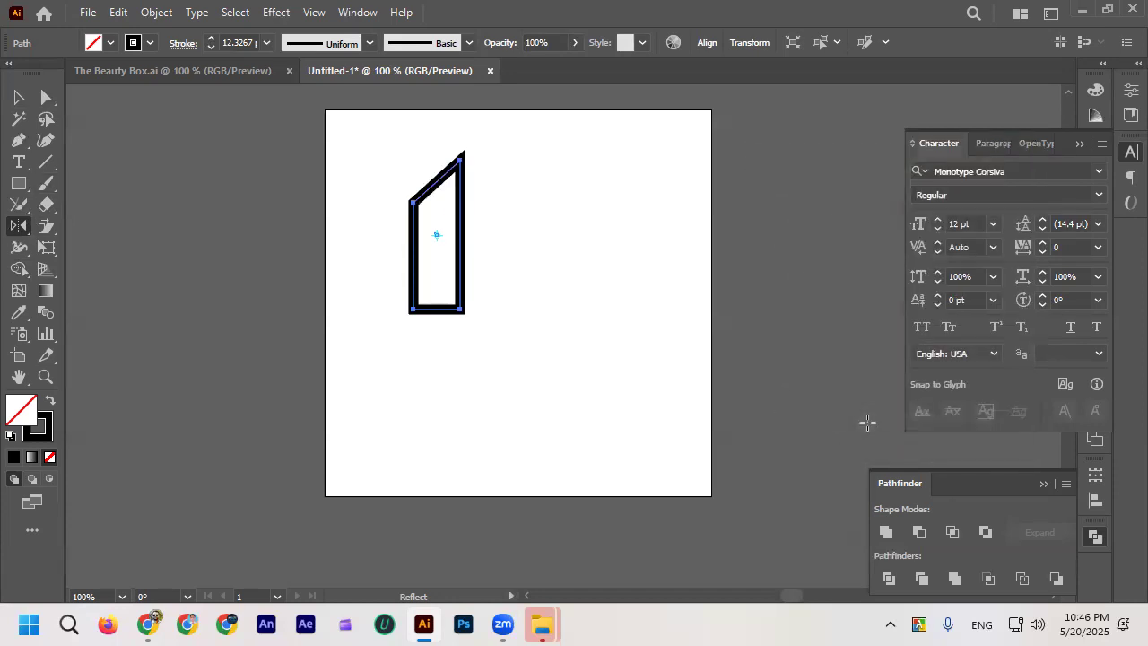
double_click(19, 225)
left_click(815, 429)
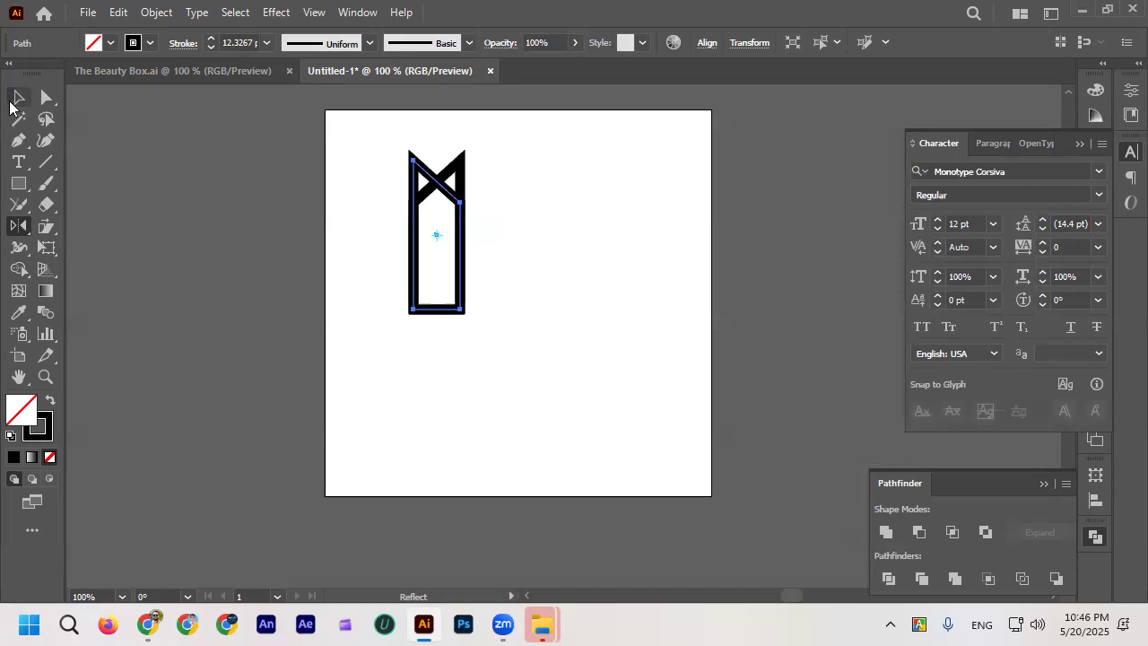
Step: Move the reflected copy off the original shape and delete both shapes from the artboard
left_click(19, 97)
left_click_drag(438, 179, 463, 270)
left_click(581, 375)
key("Delete")
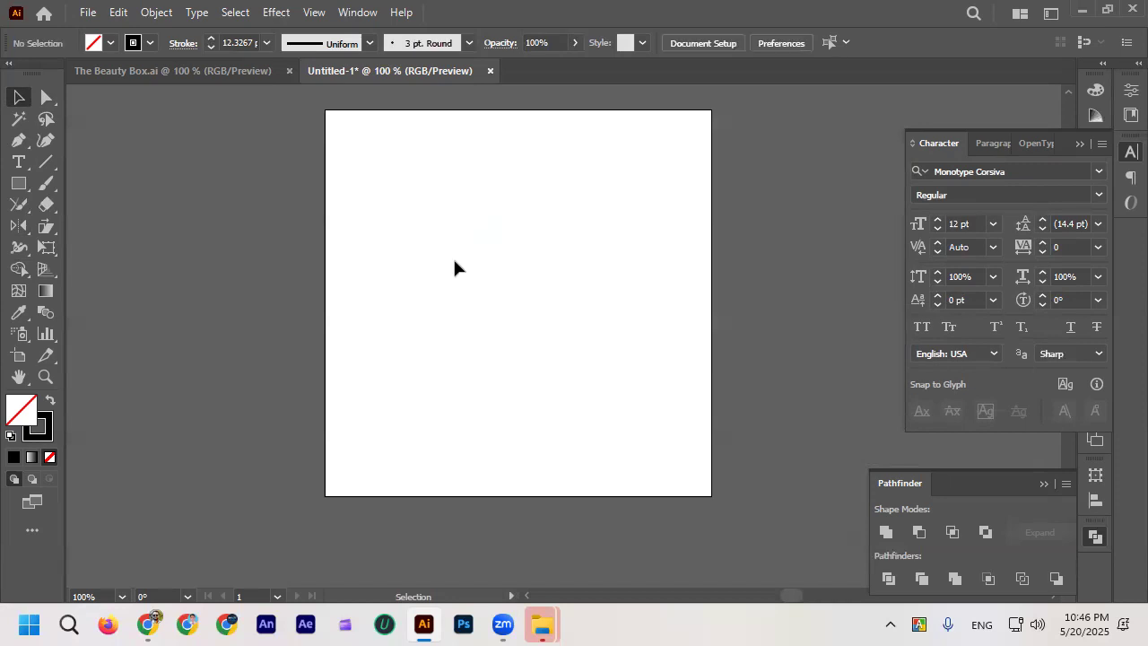
Step: Draw a tall narrow rectangle near the artboard's centre and round its corners fully, about 21.7 px, into a capsule
left_click(12, 185)
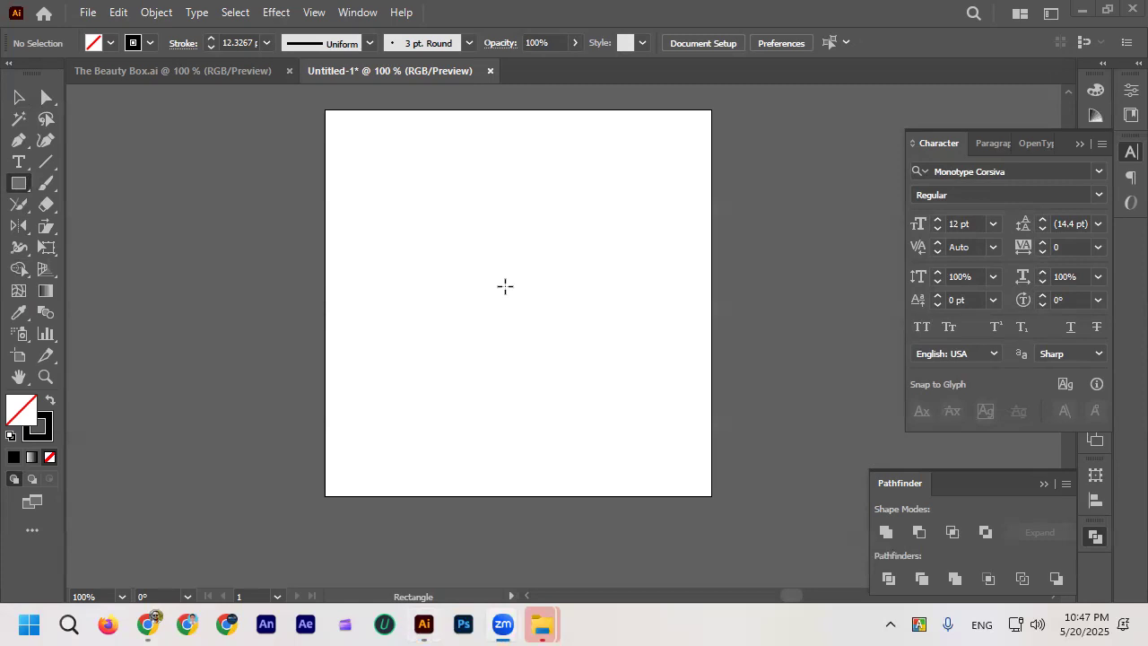
left_click_drag(483, 198, 521, 350)
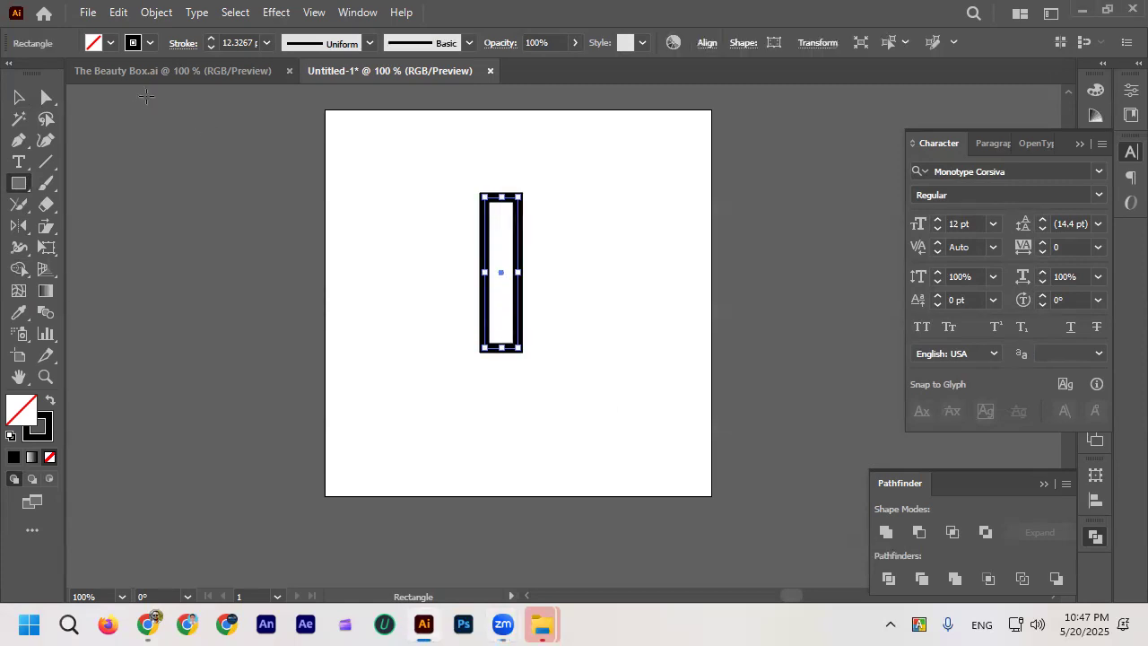
left_click(51, 97)
left_click_drag(509, 212, 494, 328)
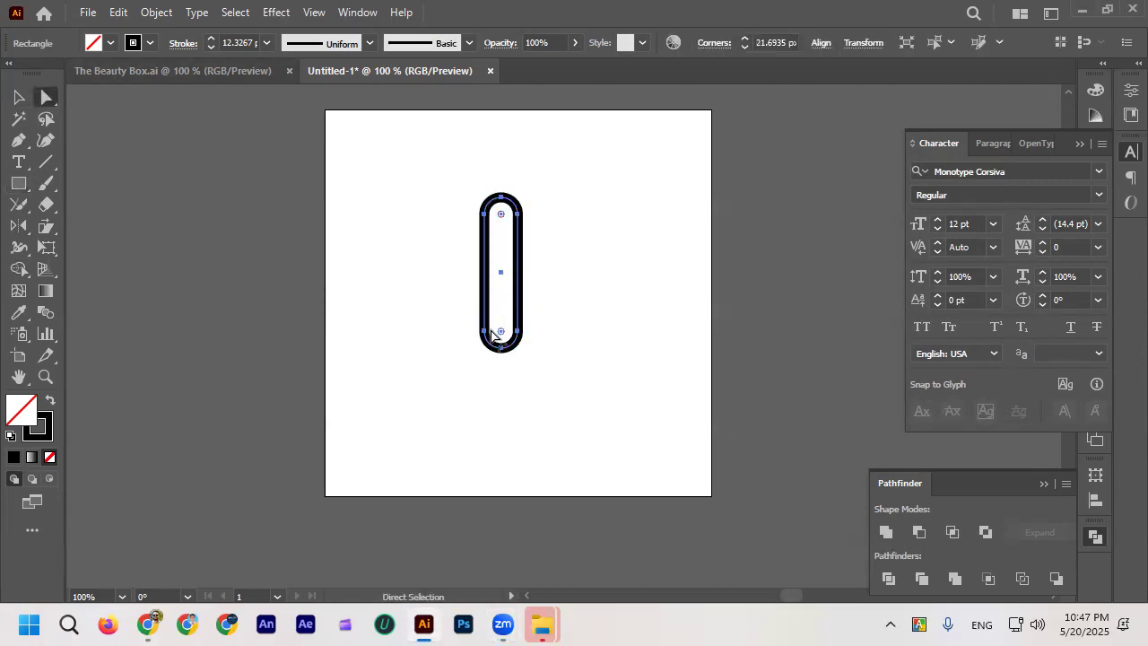
left_click(19, 97)
left_click(210, 217)
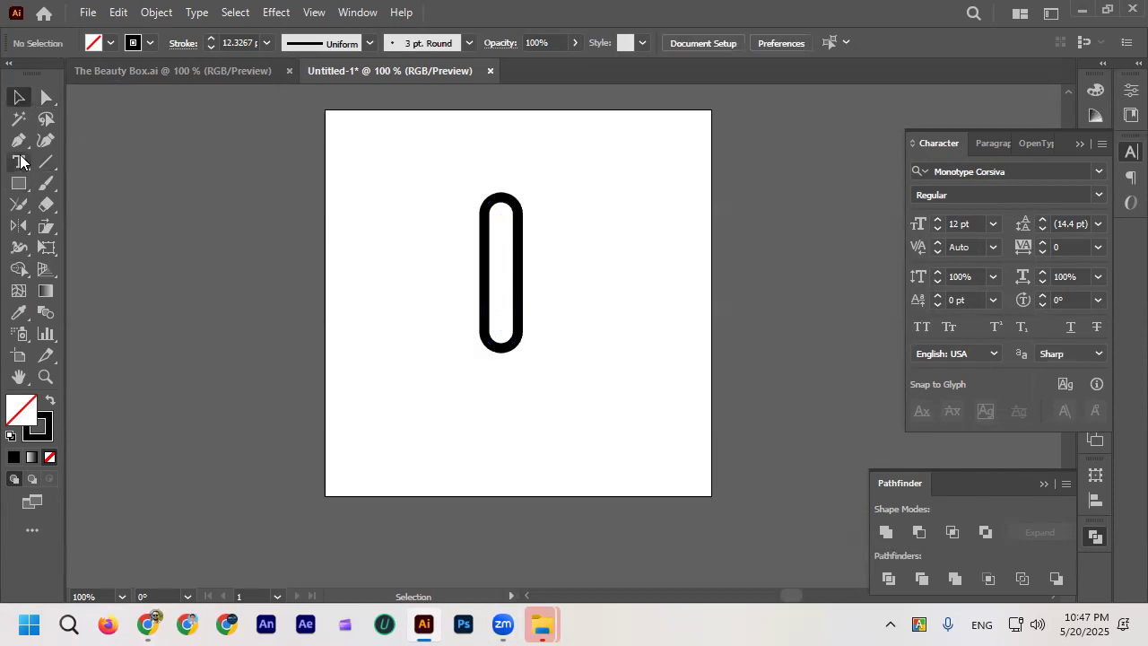
Step: Draw a circle beside the upper left part of the capsule with the Ellipse tool
left_click_drag(19, 183, 89, 225)
left_click_drag(350, 198, 402, 253)
left_click(19, 97)
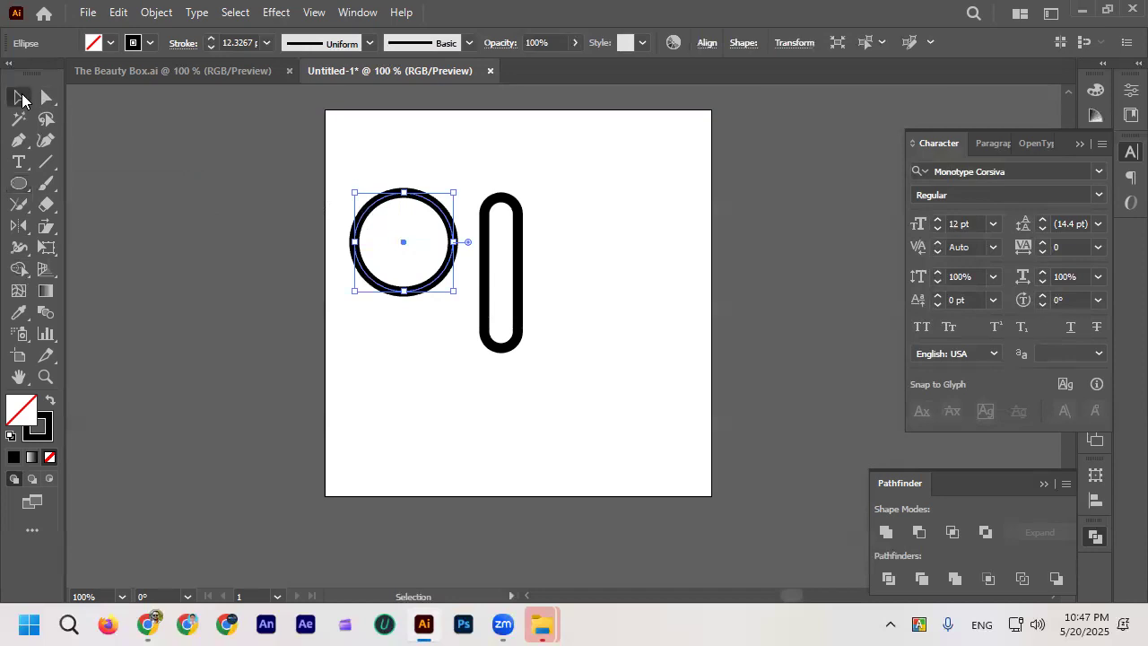
left_click(429, 323)
Step: Duplicate the circle below the original, scale the copy down and position it so it overlaps the larger circle's lower part
left_click_drag(431, 290, 413, 335)
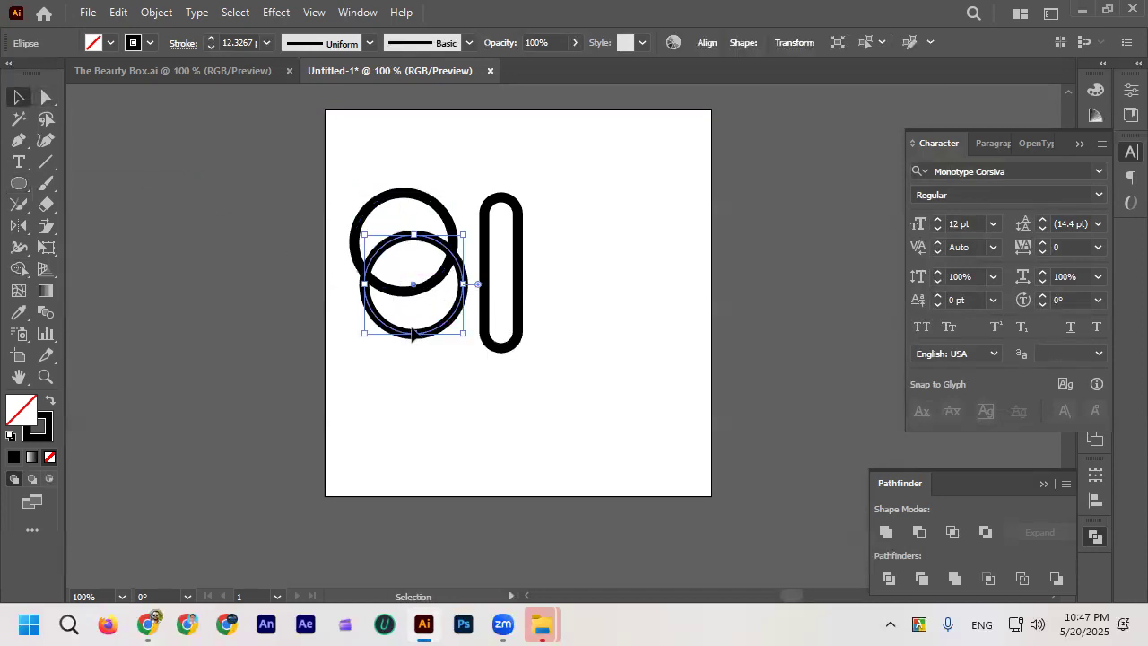
left_click_drag(414, 234, 414, 256)
left_click_drag(455, 310, 448, 317)
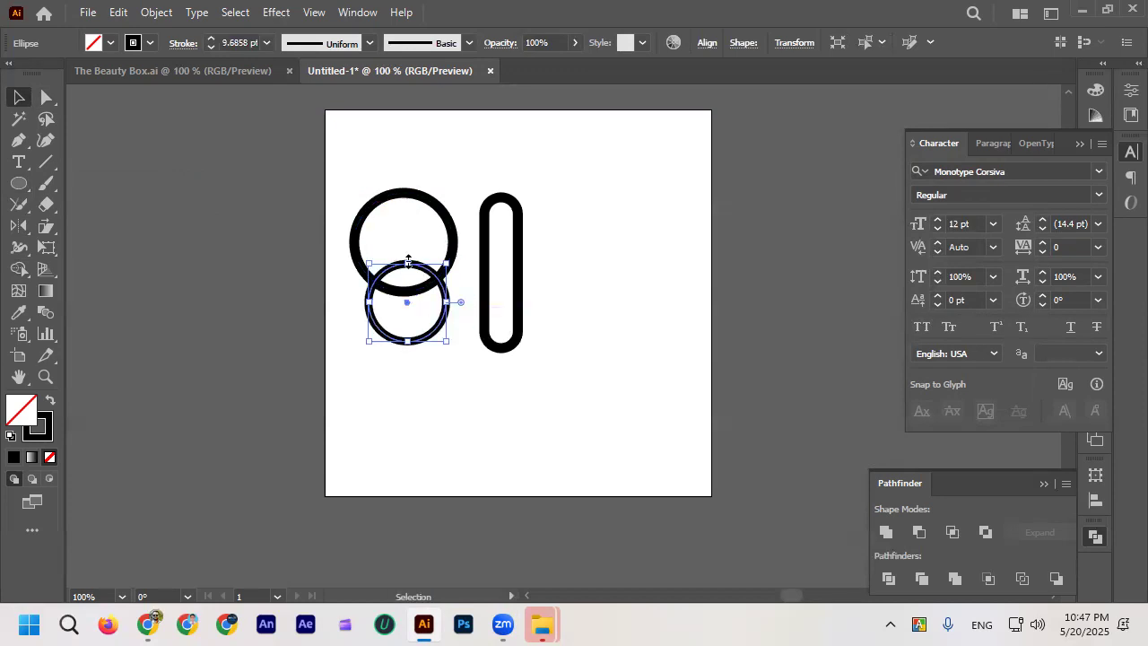
left_click_drag(423, 269, 431, 263)
left_click_drag(364, 154, 431, 319)
left_click(117, 235)
Step: Draw a vertical line through both circles and remove the parts right of it and the line's protruding ends with Shape Builder
left_click(46, 161)
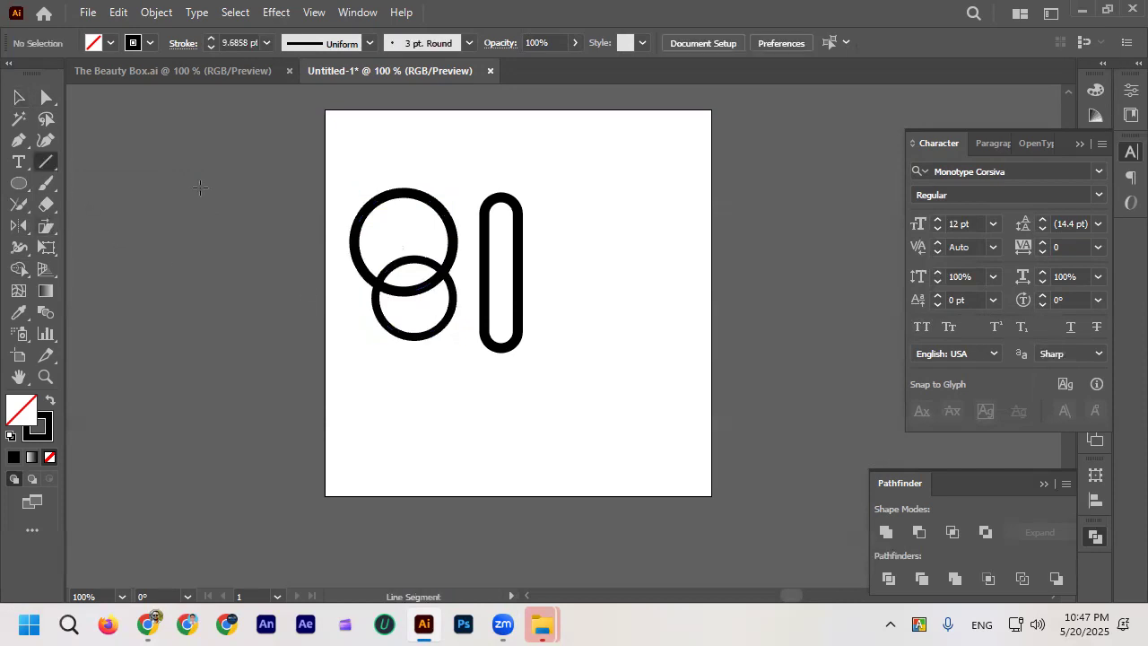
left_click_drag(424, 185, 425, 370)
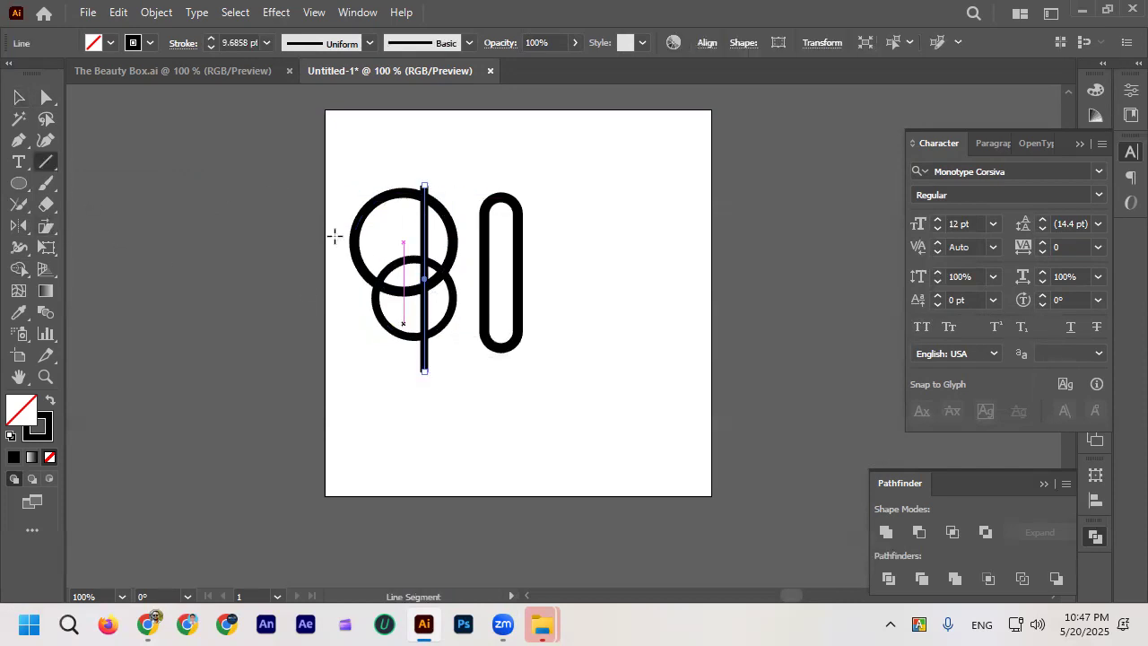
key("v")
left_click_drag(407, 269, 444, 349)
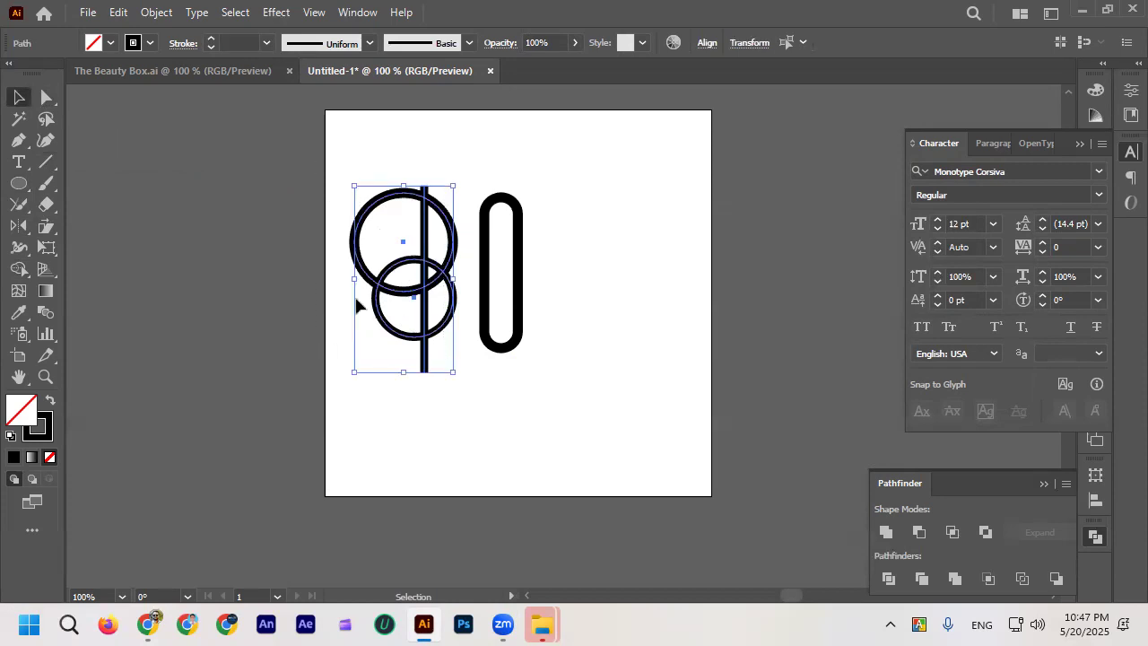
left_click(22, 267)
left_click_drag(439, 190, 440, 339, "alt")
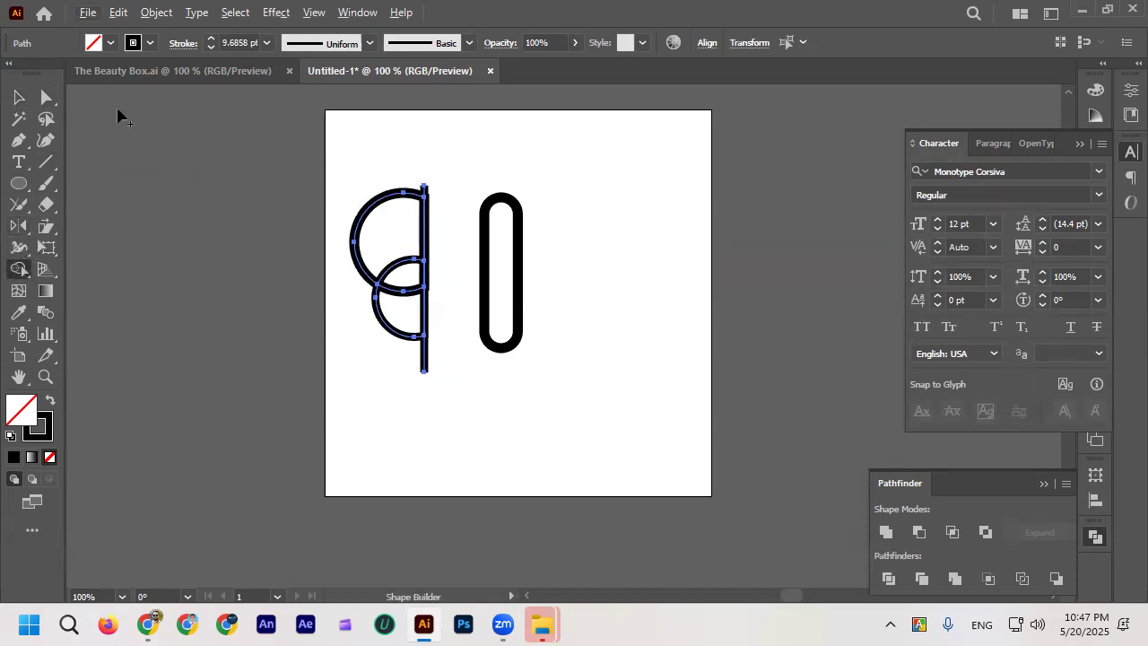
left_click(425, 359, "alt")
left_click(19, 97)
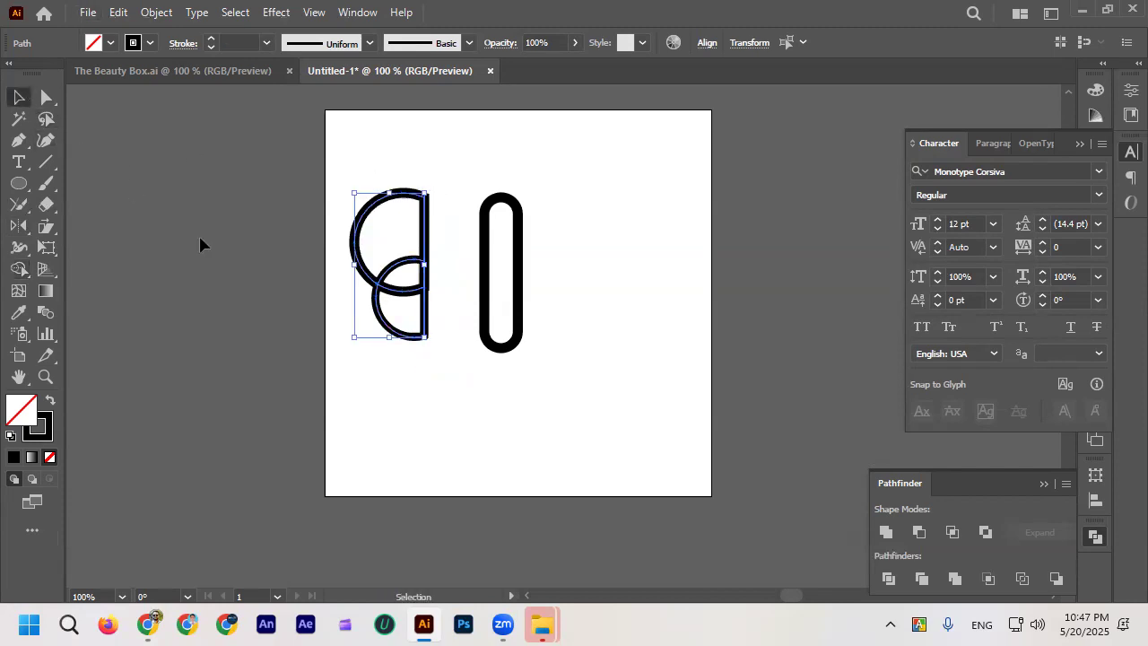
Step: Move the trimmed half-circle wing closer to the left side of the capsule
left_click(199, 235)
left_click_drag(424, 256, 463, 266)
key("Delete")
key("ctrl+z")
left_click(458, 166)
left_click(436, 258)
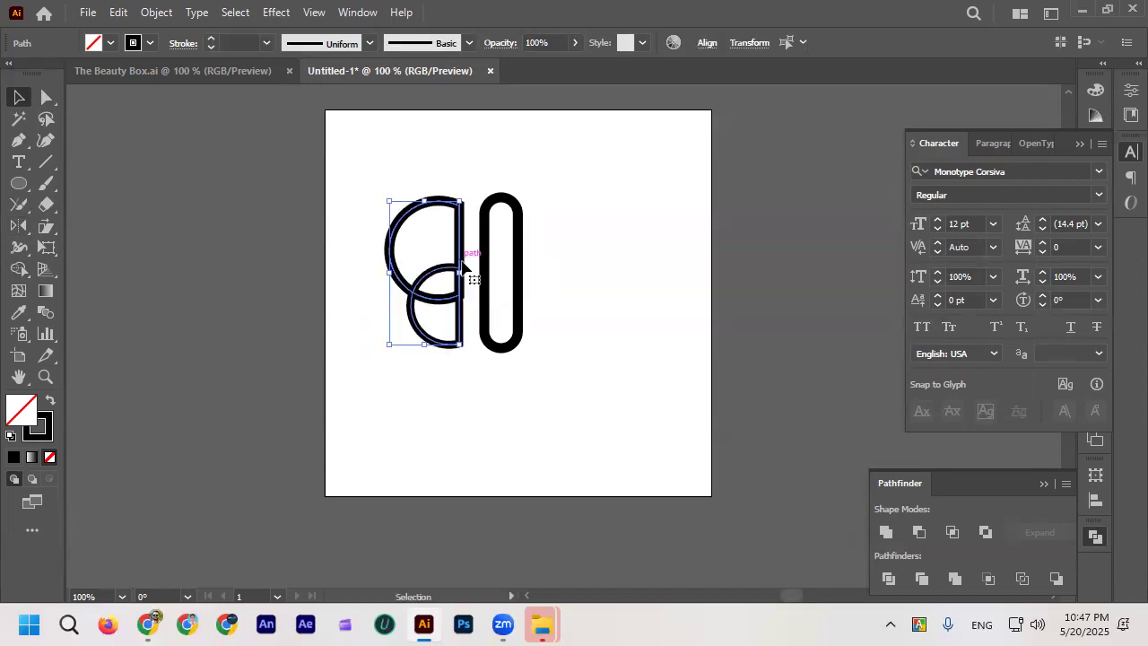
Step: Resize the wing to roughly the capsule's height and position it close against the capsule's left side
left_click_drag(426, 201, 426, 242)
left_click(405, 206)
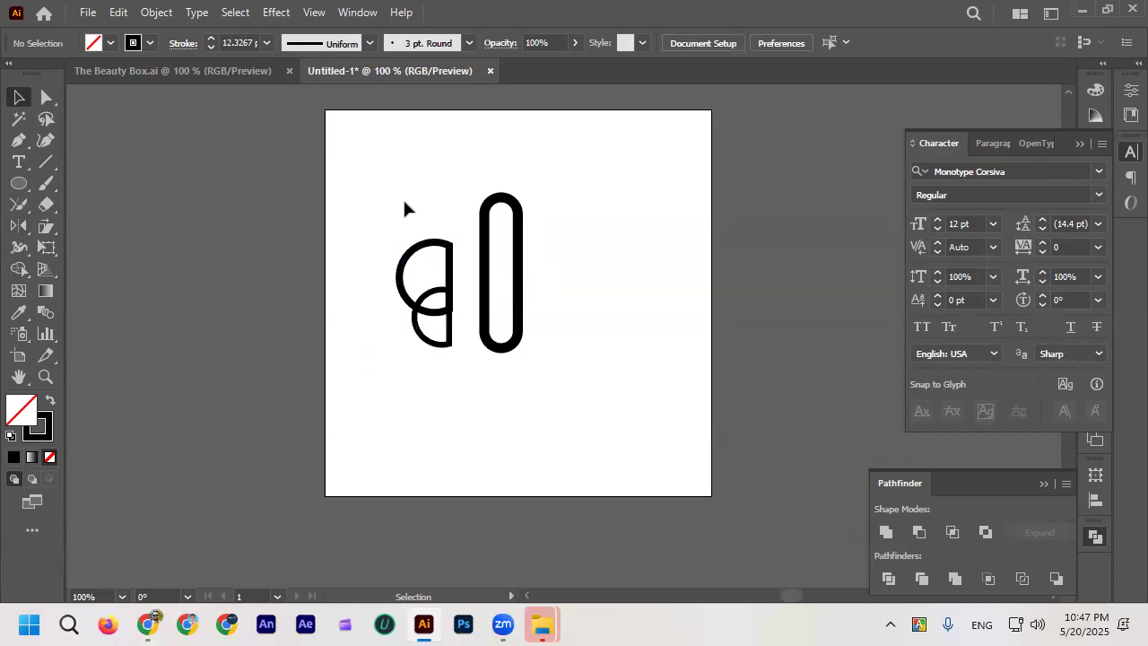
left_click_drag(448, 285, 468, 259)
left_click_drag(419, 319, 395, 364)
left_click_drag(467, 309, 462, 285)
Step: Create a copy of the wing reflected across the vertical axis and place it on the right side of the capsule
double_click(19, 226)
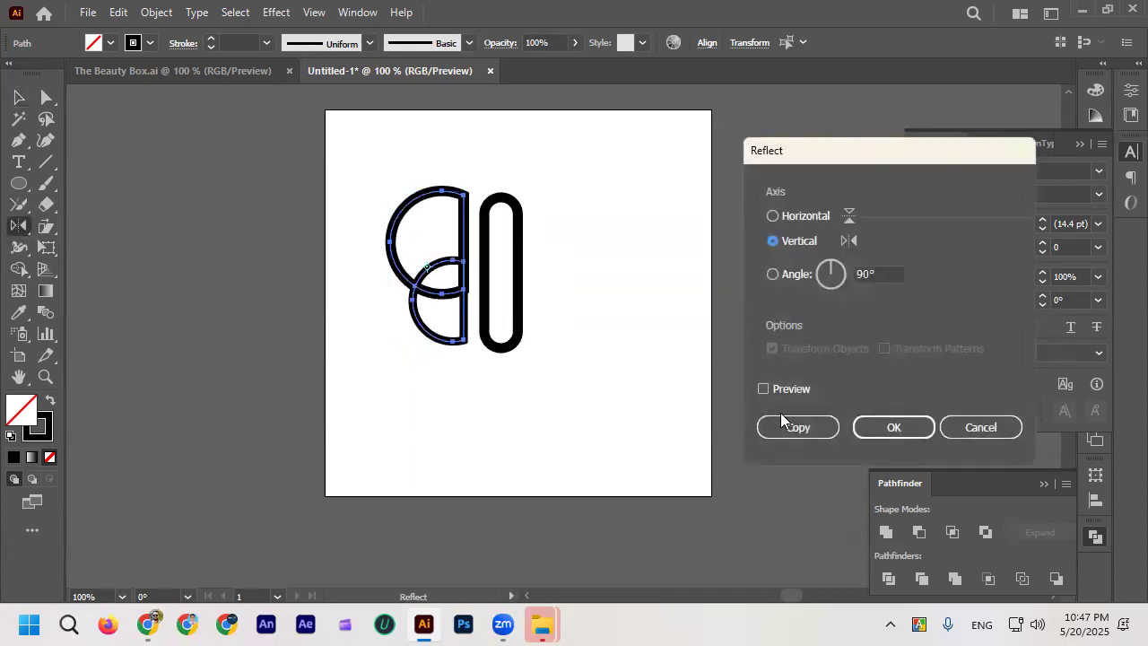
left_click(795, 425)
key("v")
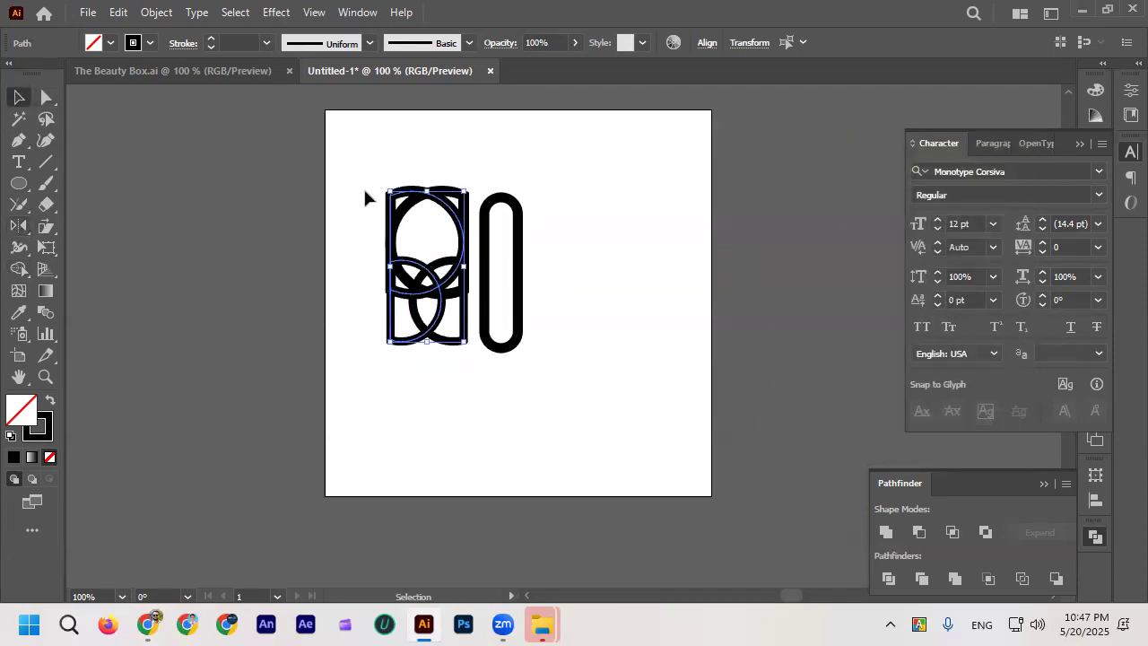
left_click_drag(391, 205, 540, 217)
left_click(566, 363)
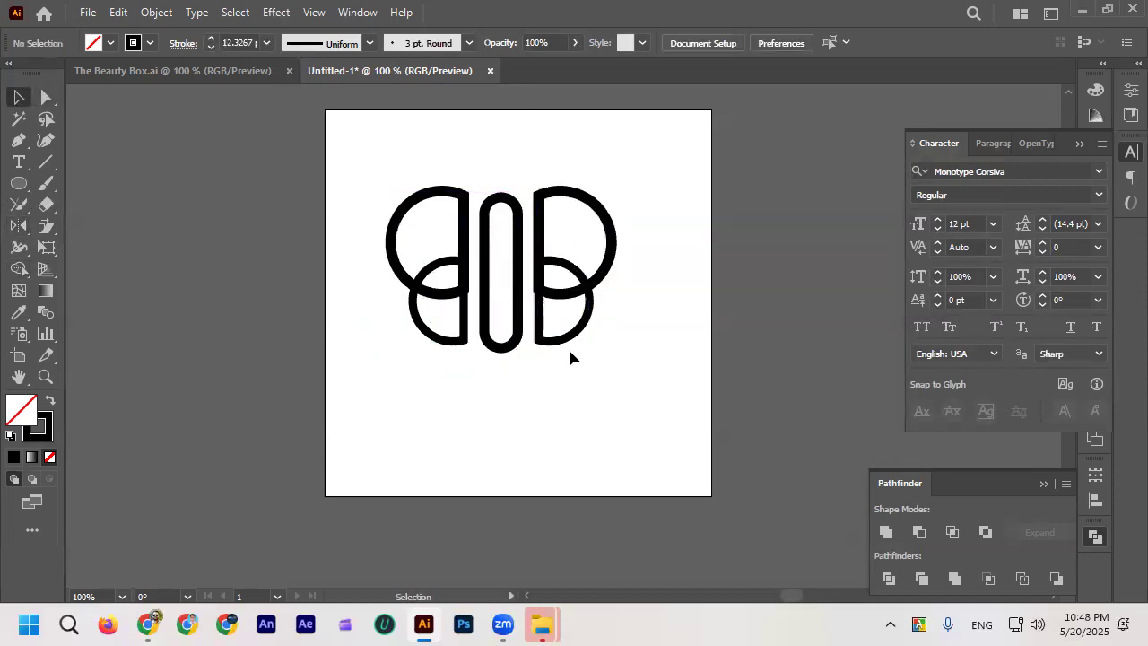
scroll(553, 403, "up", 3)
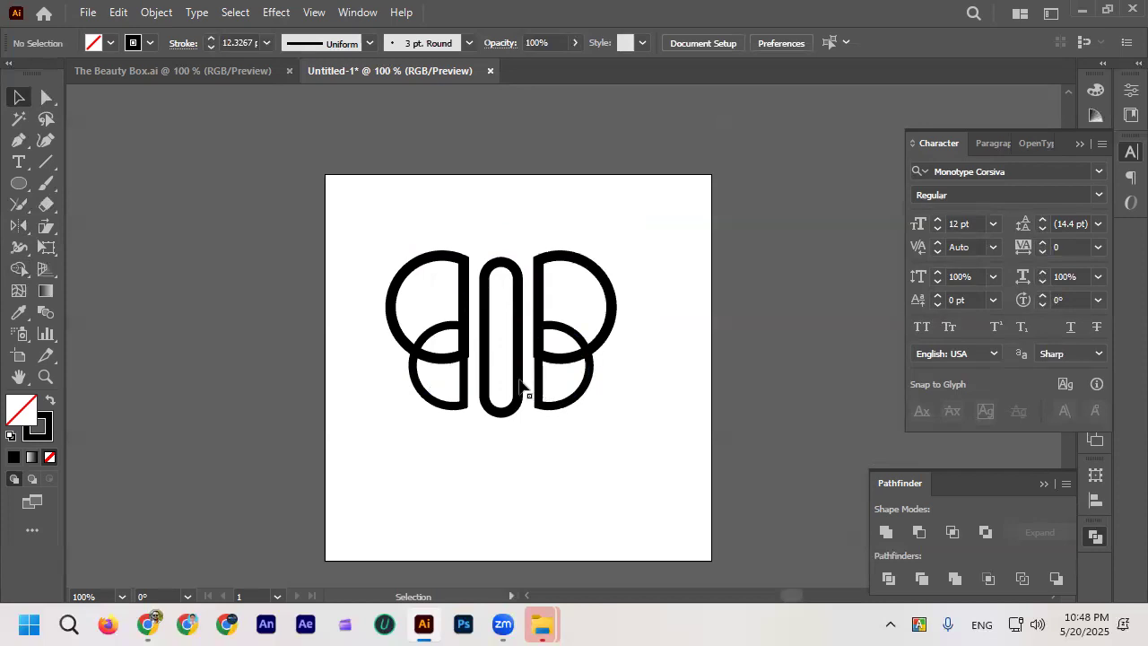
Step: Group the capsule body and all the wings into a single butterfly object
left_click_drag(383, 243, 688, 489)
key("ctrl+g")
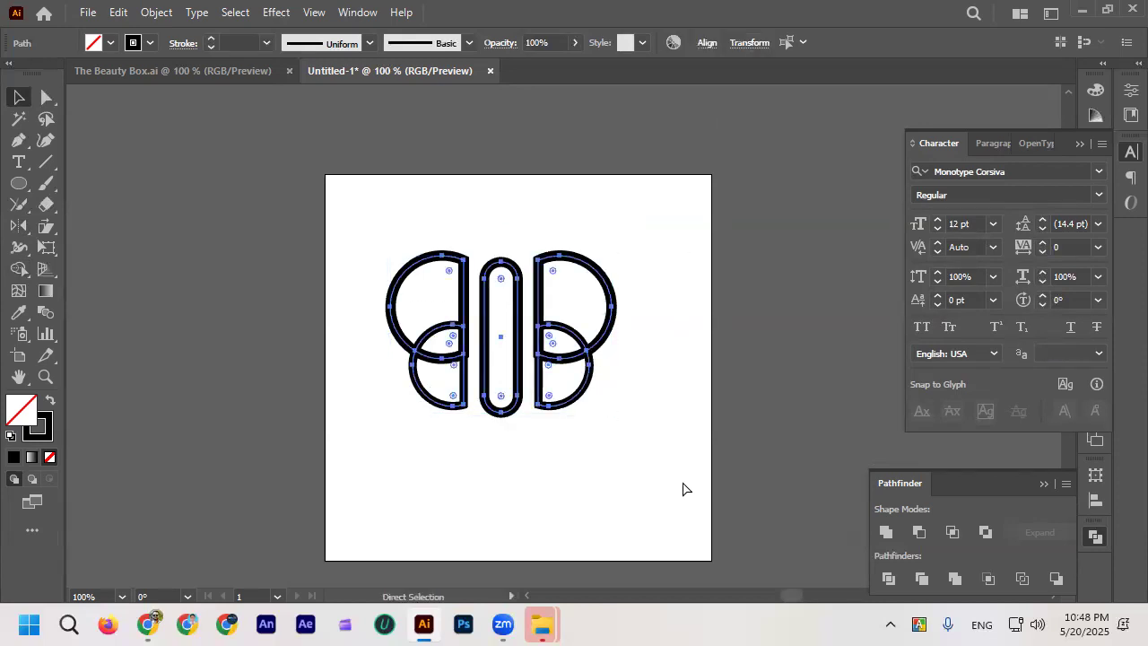
scroll(331, 295, "down", 3)
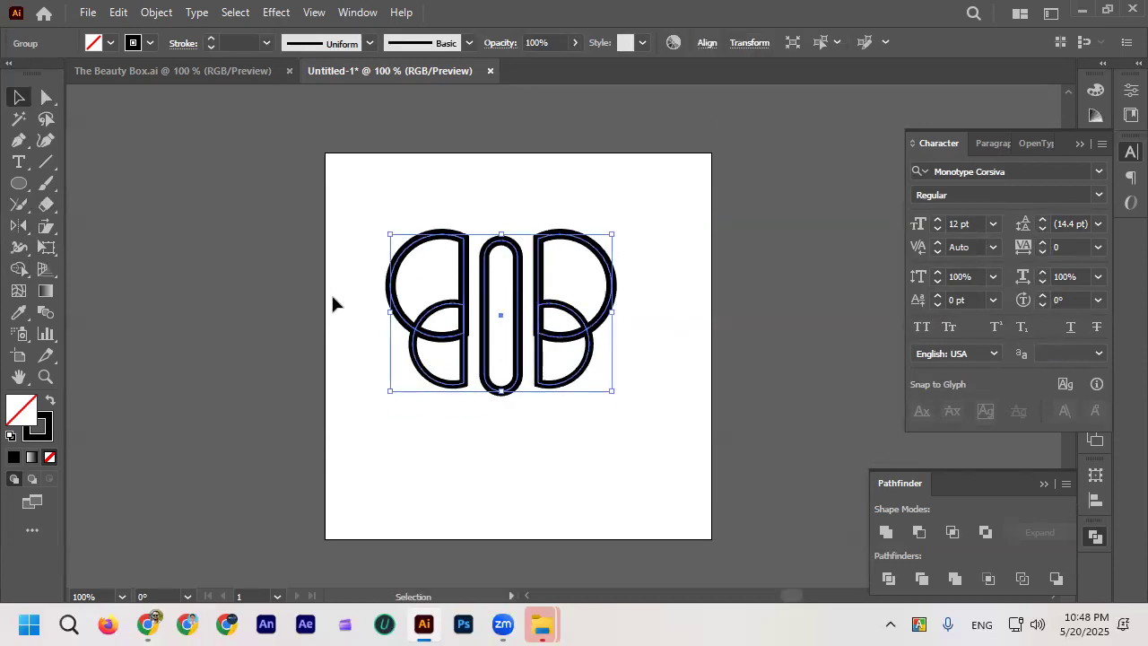
left_click(264, 325)
left_click(485, 310)
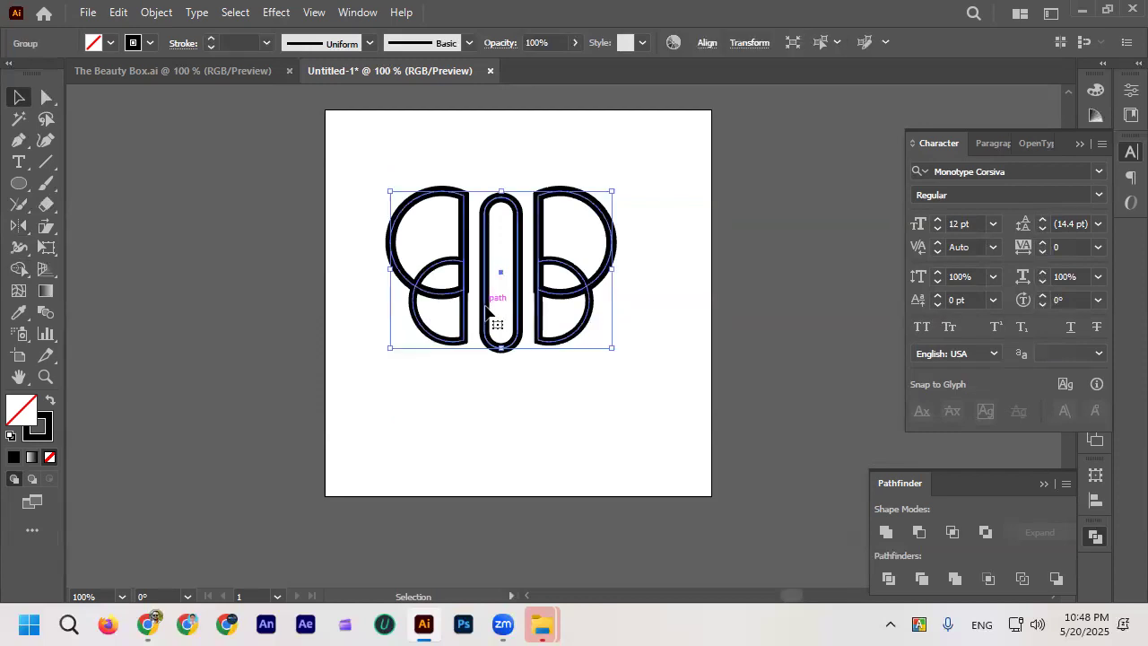
Step: Create a copy of the butterfly group reflected across the horizontal axis and place it left of the original, partly off the artboard
left_click(22, 228)
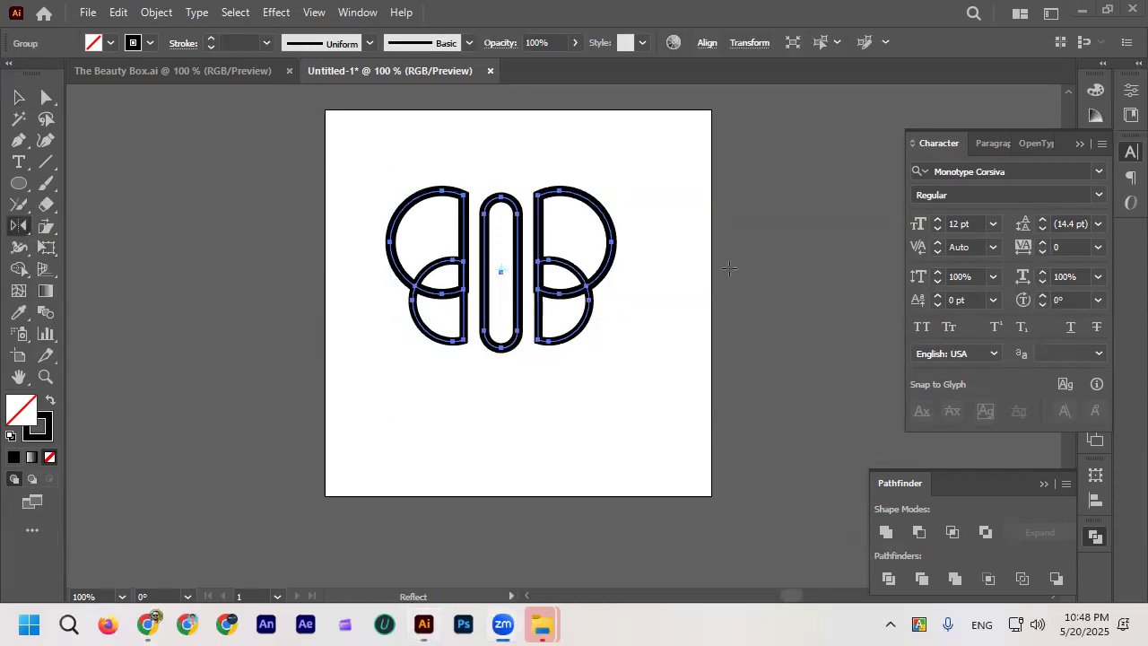
double_click(22, 226)
left_click(802, 217)
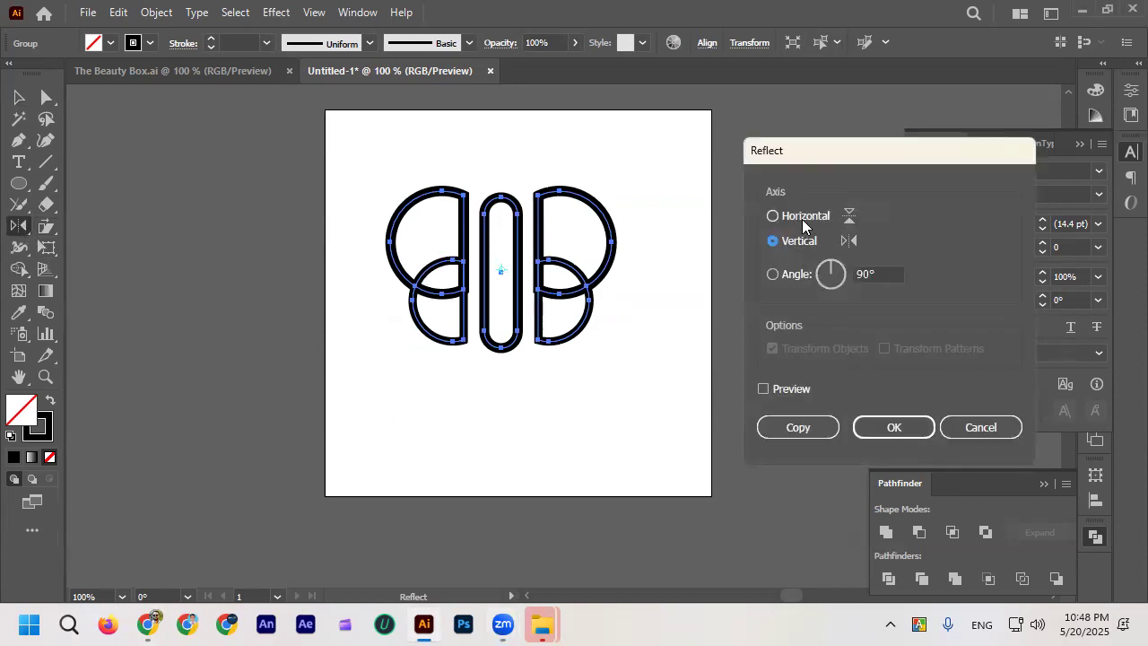
left_click(797, 427)
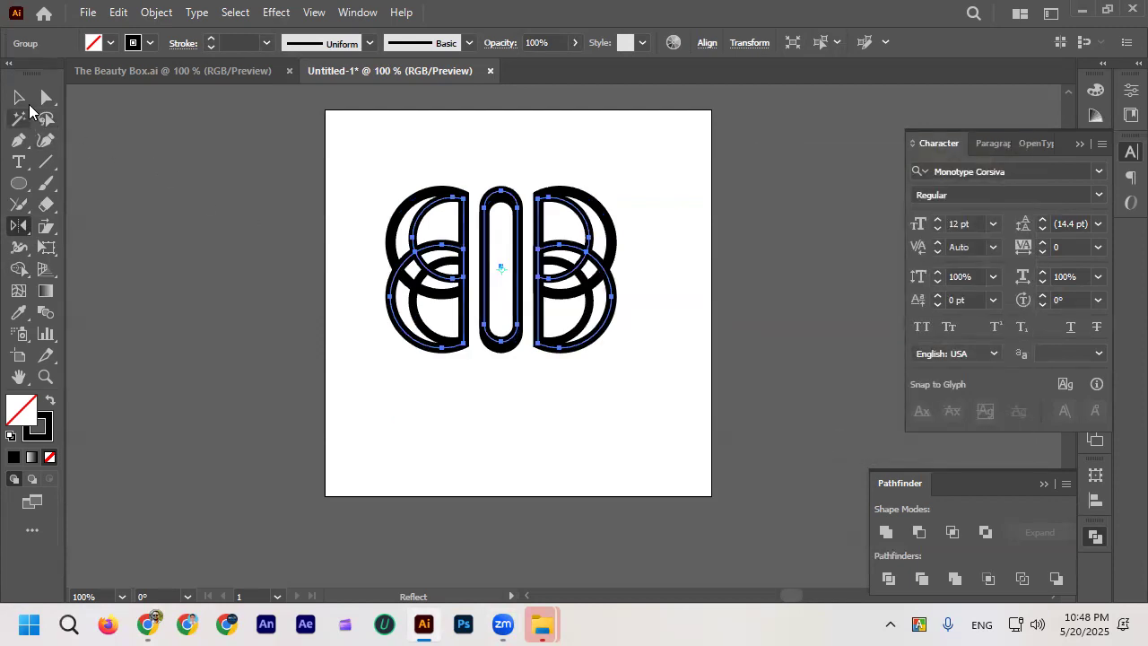
left_click(19, 97)
left_click_drag(489, 224, 236, 274)
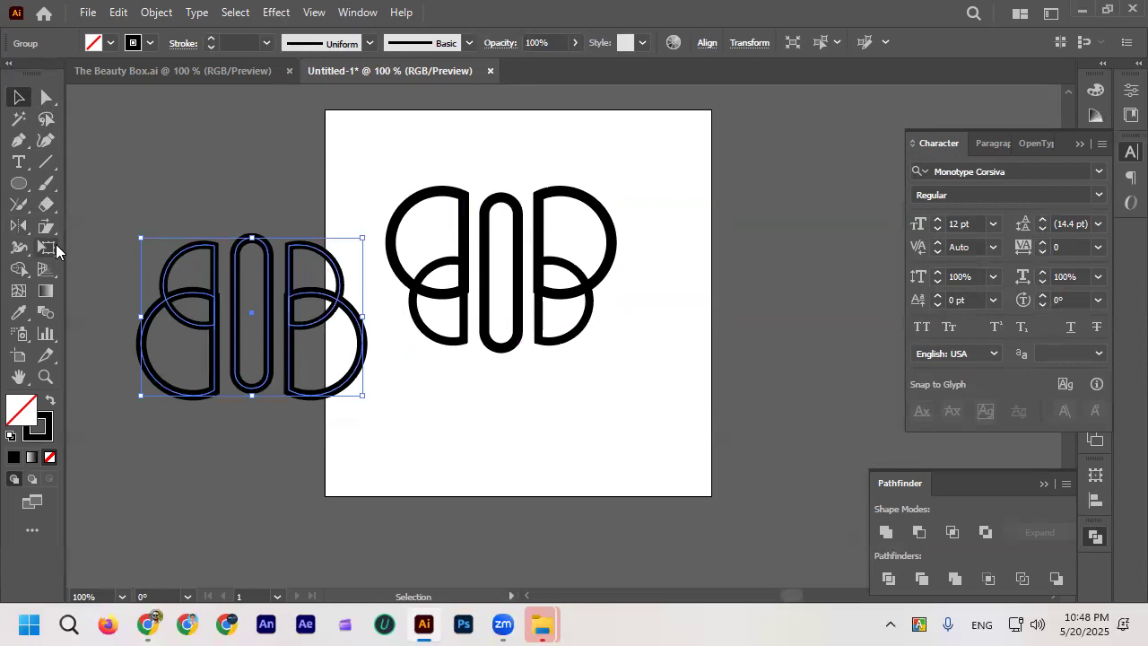
Step: Reflect the upside-down butterfly copy across the horizontal axis without making another copy
double_click(19, 226)
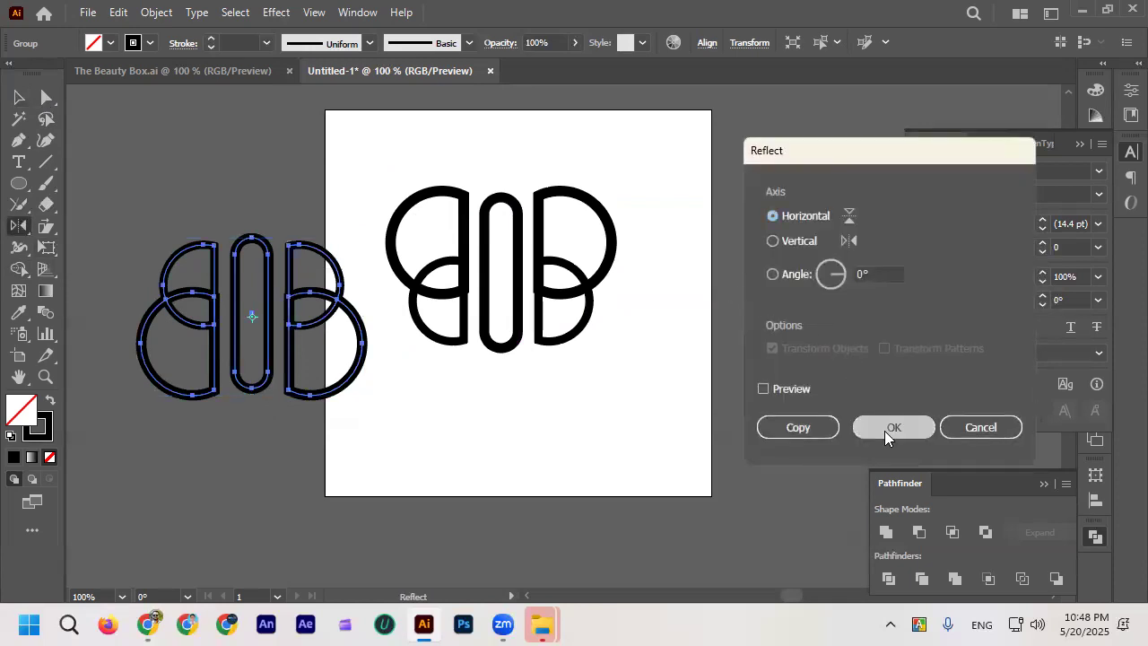
left_click(884, 431)
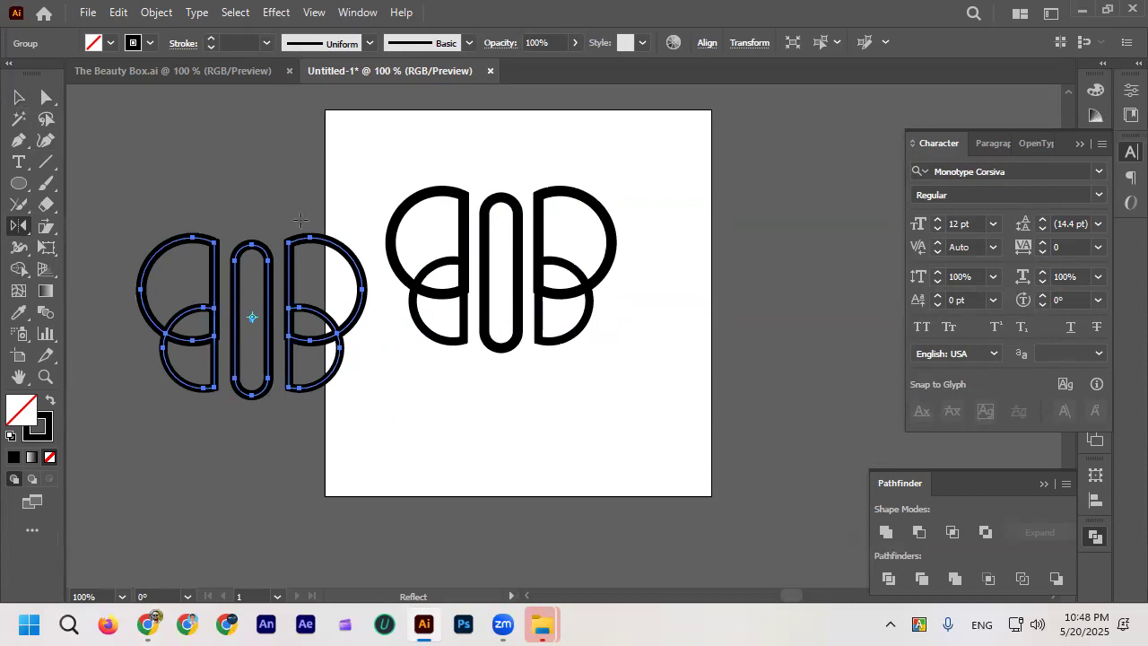
key("v")
Step: Delete both butterflies from the document and select the Reflect tool
left_click_drag(268, 166, 633, 418)
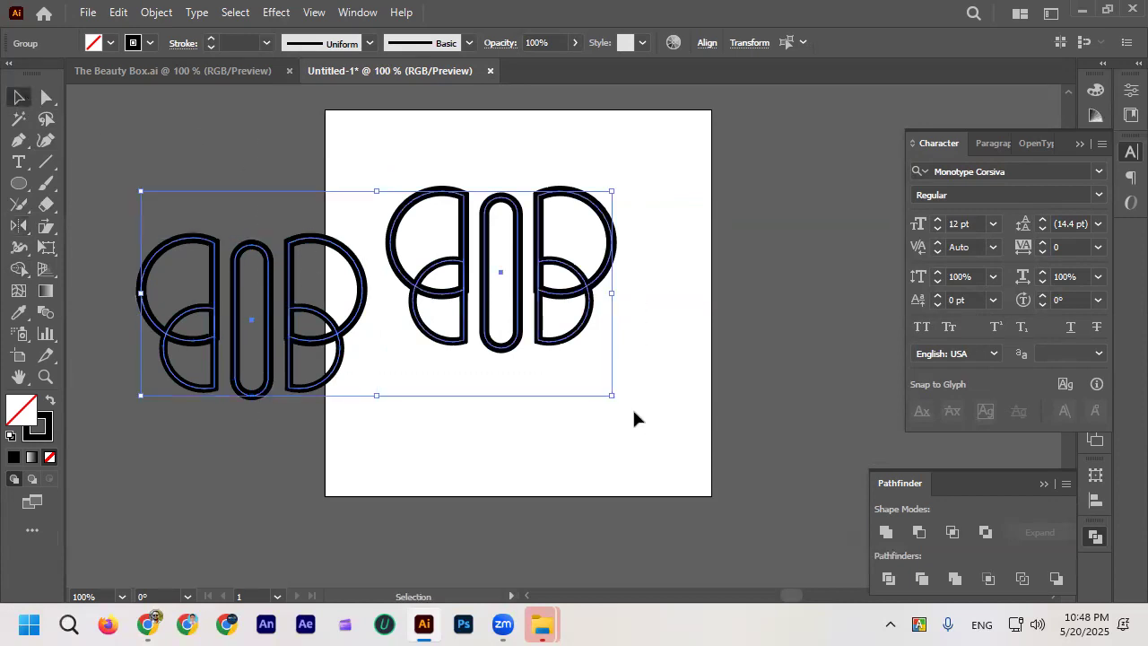
key("Delete")
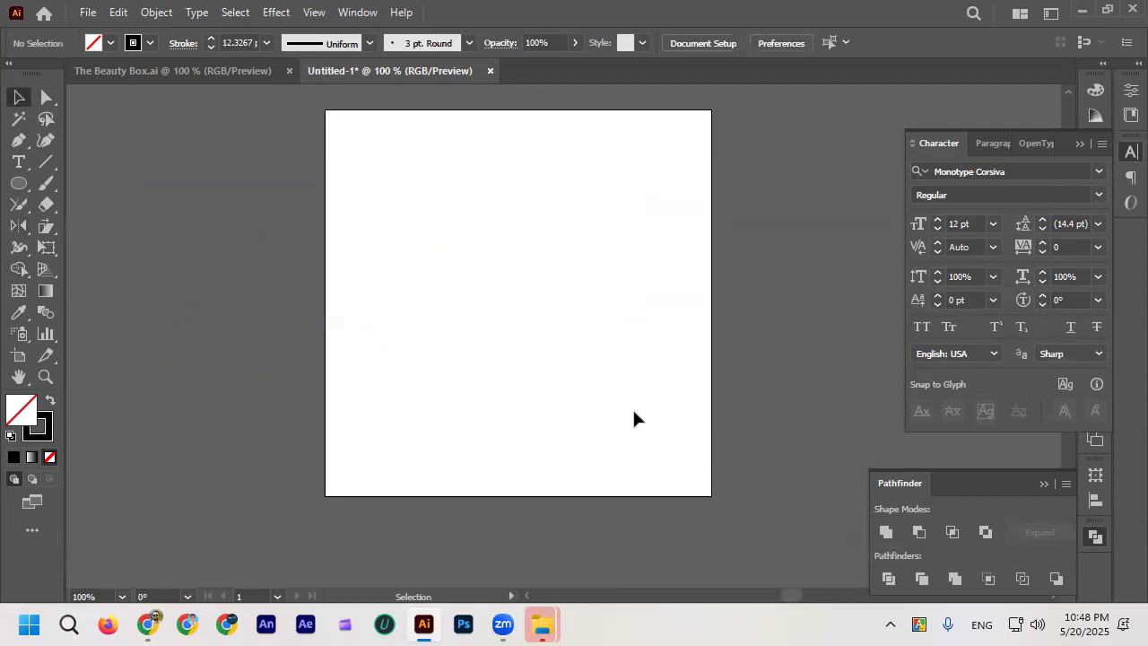
left_click(18, 225)
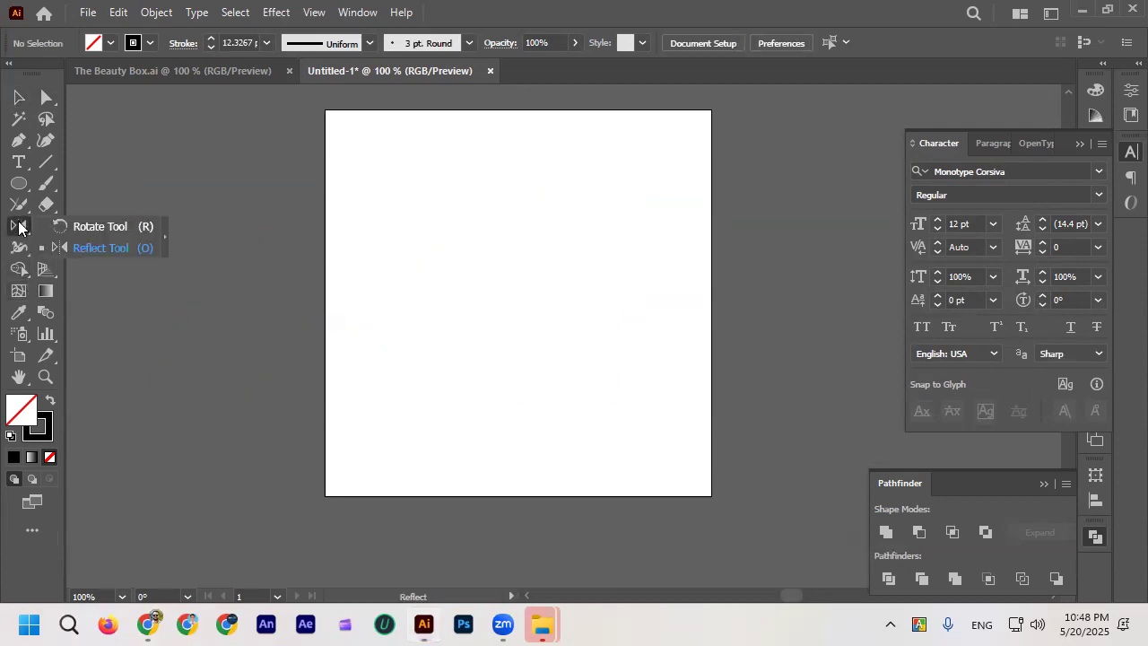
left_click(101, 247)
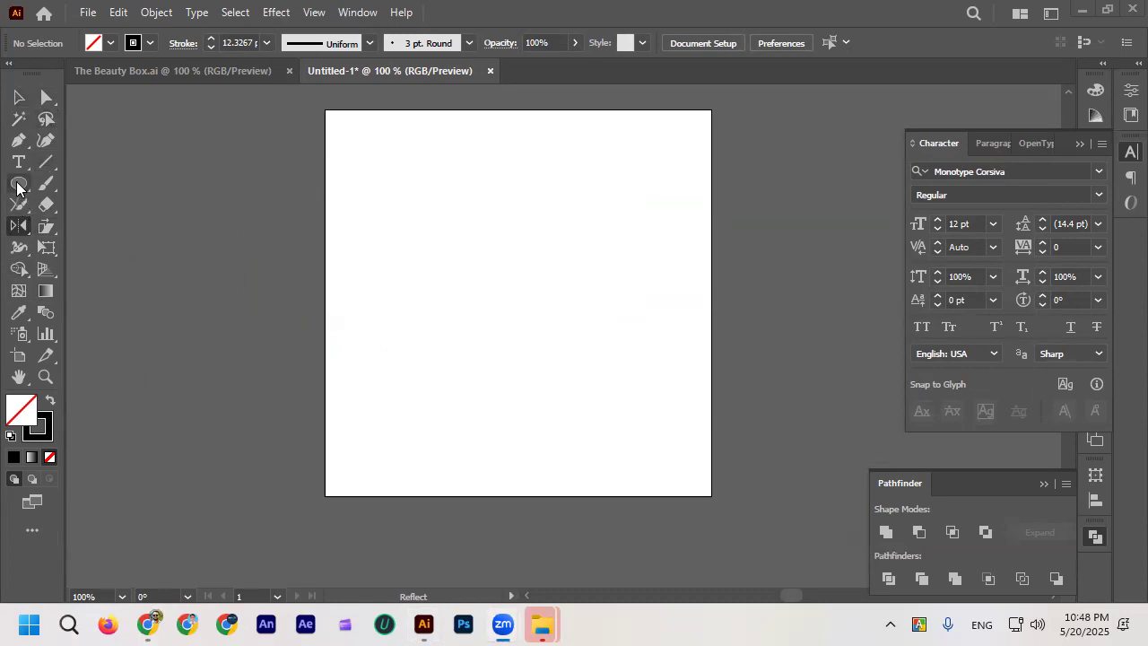
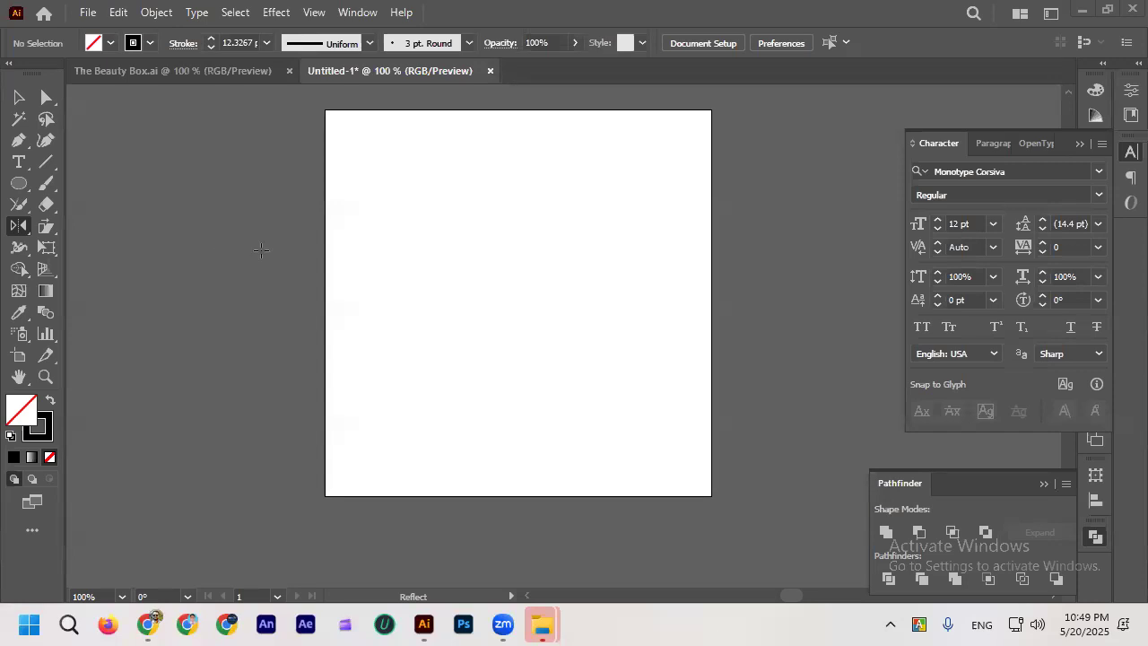
Step: Draw a circle near the artboard's centre, remove its stroke and fill it with dark green
left_click(17, 185)
left_click_drag(18, 191, 126, 226)
left_click_drag(416, 208, 563, 355)
left_click(152, 45)
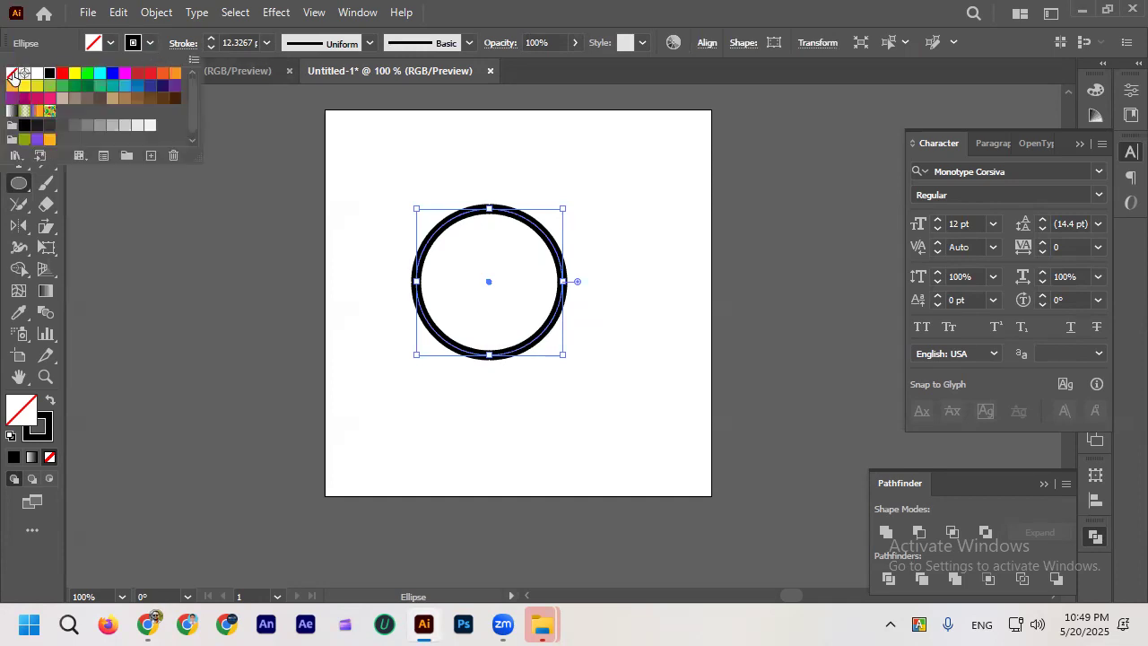
left_click(11, 74)
left_click(111, 44)
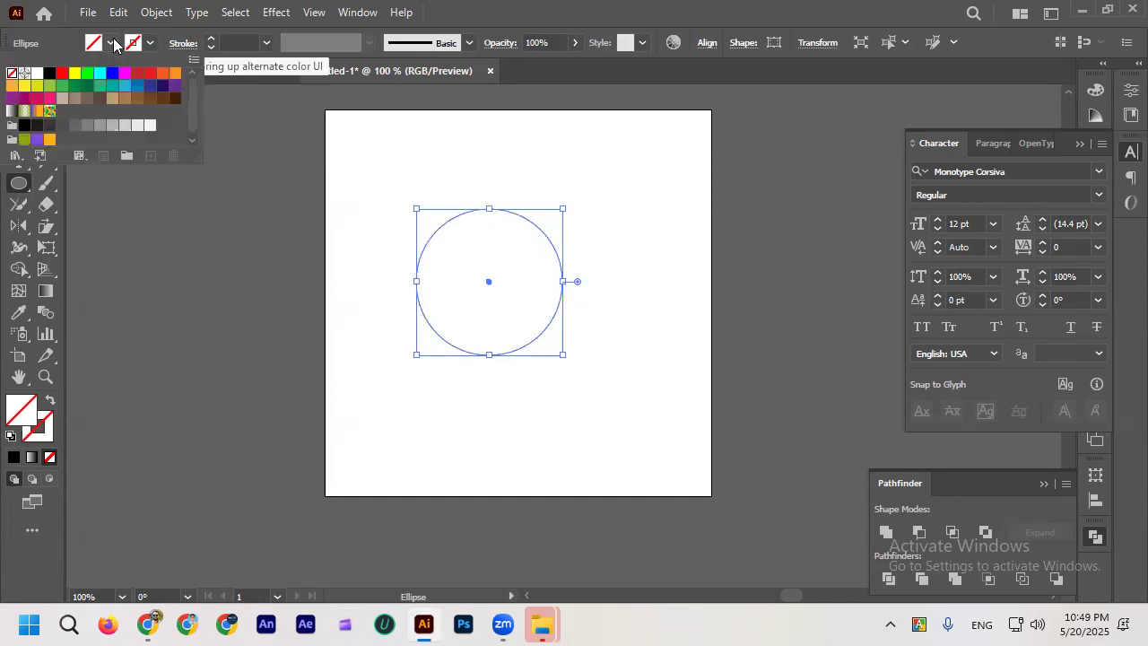
left_click(87, 85)
key("Escape")
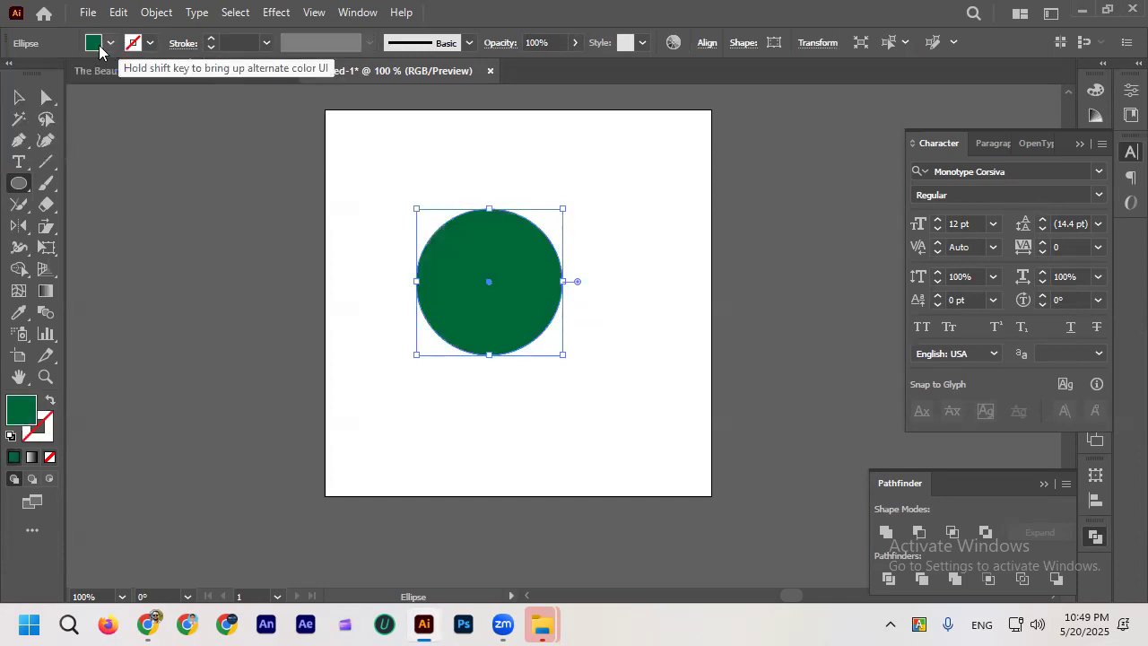
Step: Duplicate the green circle sideways so the two overlap by half, and intersect them into a leaf shape
key("v")
left_click_drag(436, 289, 505, 269)
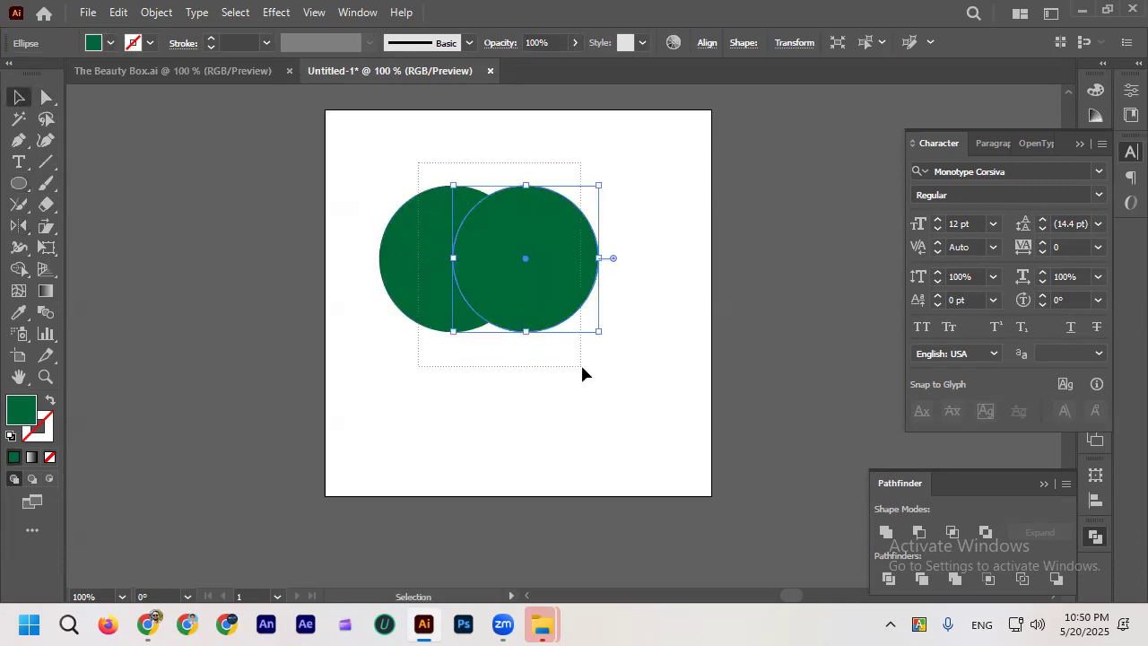
left_click_drag(582, 367, 582, 367)
left_click(953, 532)
left_click(603, 453)
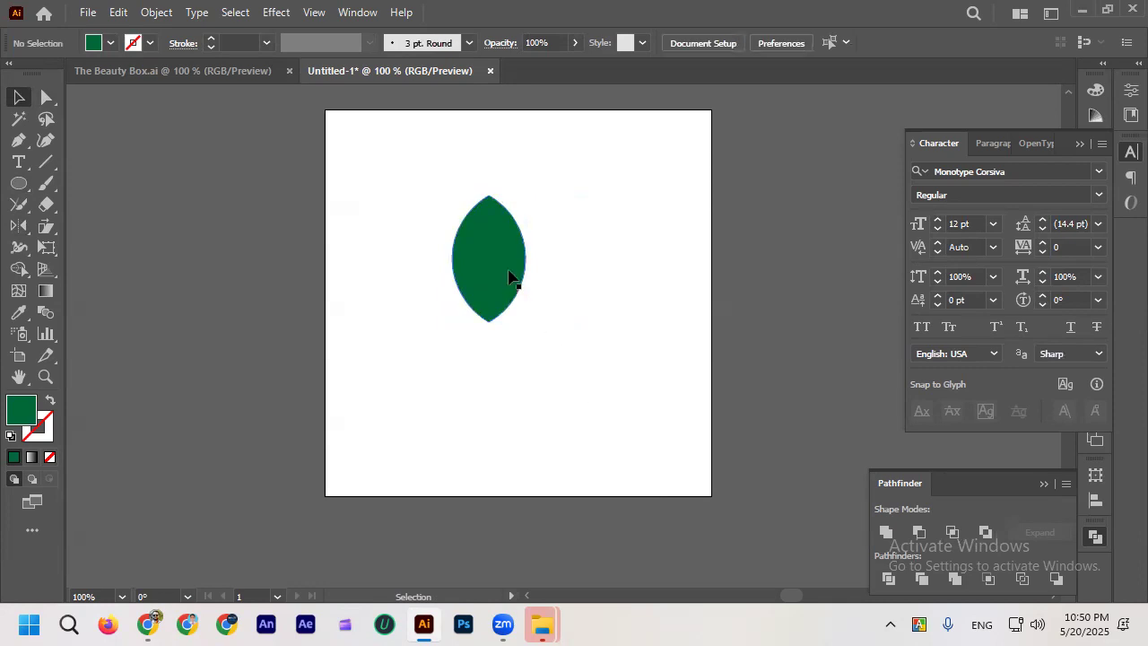
Step: Scale the leaf down proportionally to about two thirds of its size and position it in the artboard's upper middle
left_click_drag(509, 271, 528, 251)
left_click(507, 377)
scroll(509, 392, "up", 1)
left_click(520, 348)
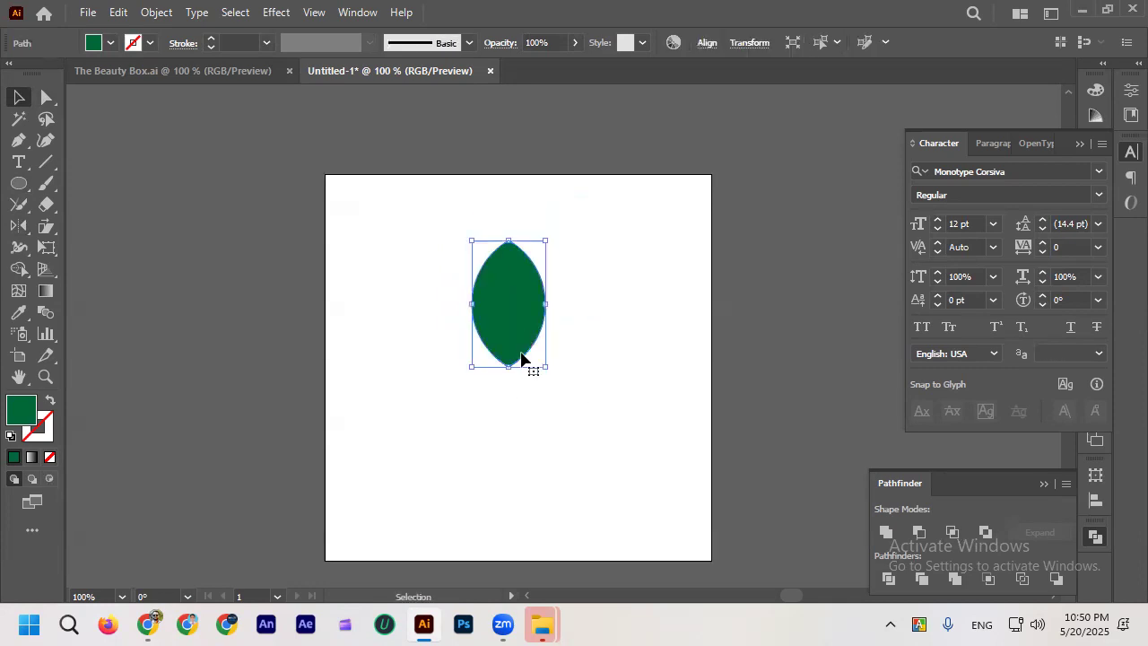
left_click_drag(511, 366, 519, 320)
left_click(514, 362)
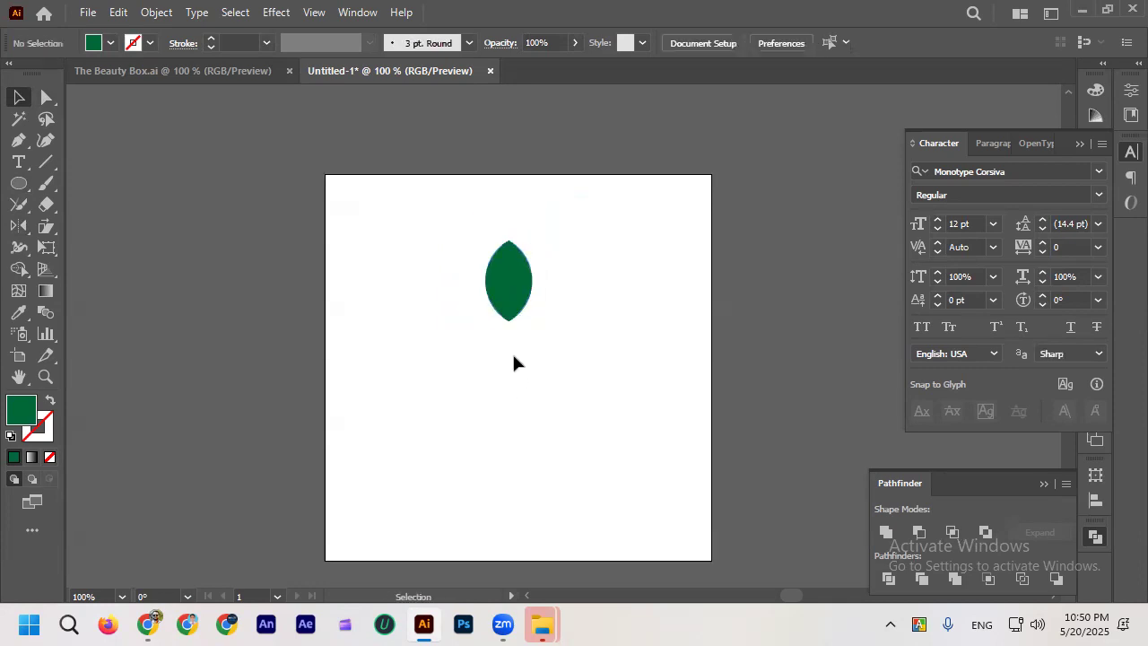
scroll(514, 362, "up", 1)
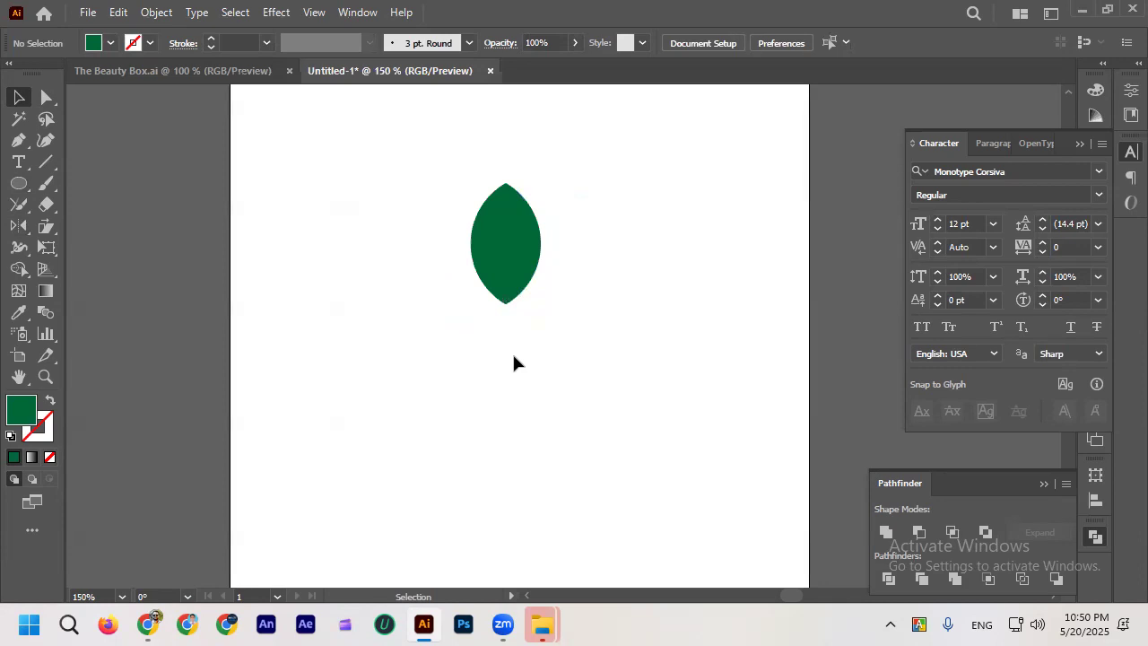
left_click_drag(517, 275, 518, 266)
left_click(524, 412)
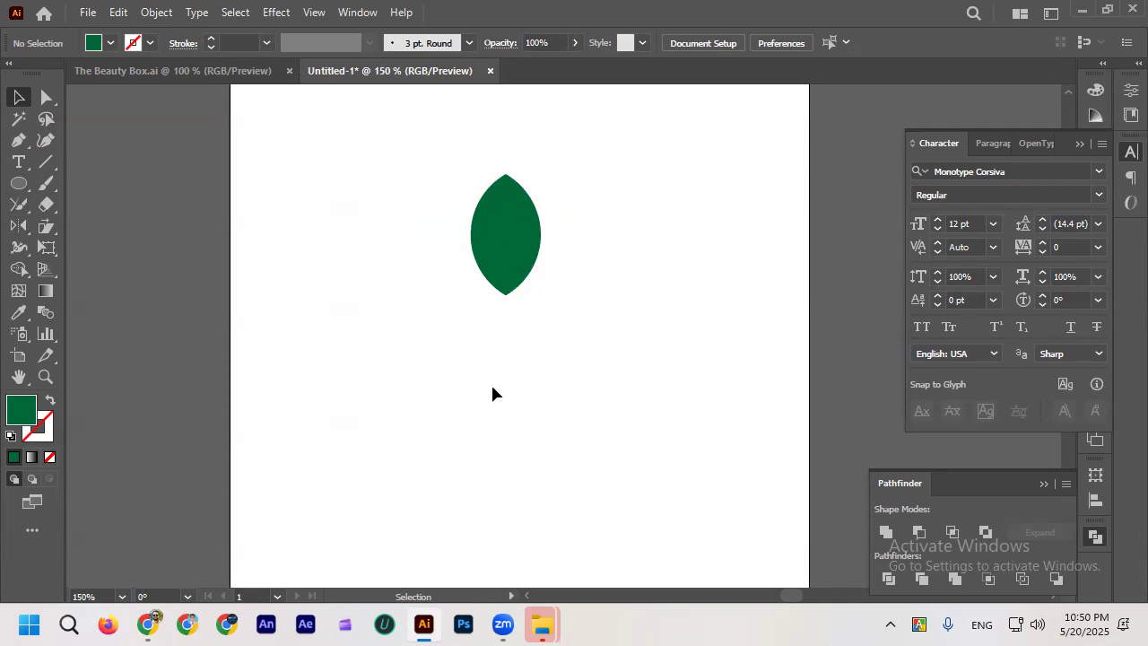
Step: Replace the Reflect tool with the Rotate tool in its slot and leave the leaf selected
left_click_drag(421, 183, 525, 305)
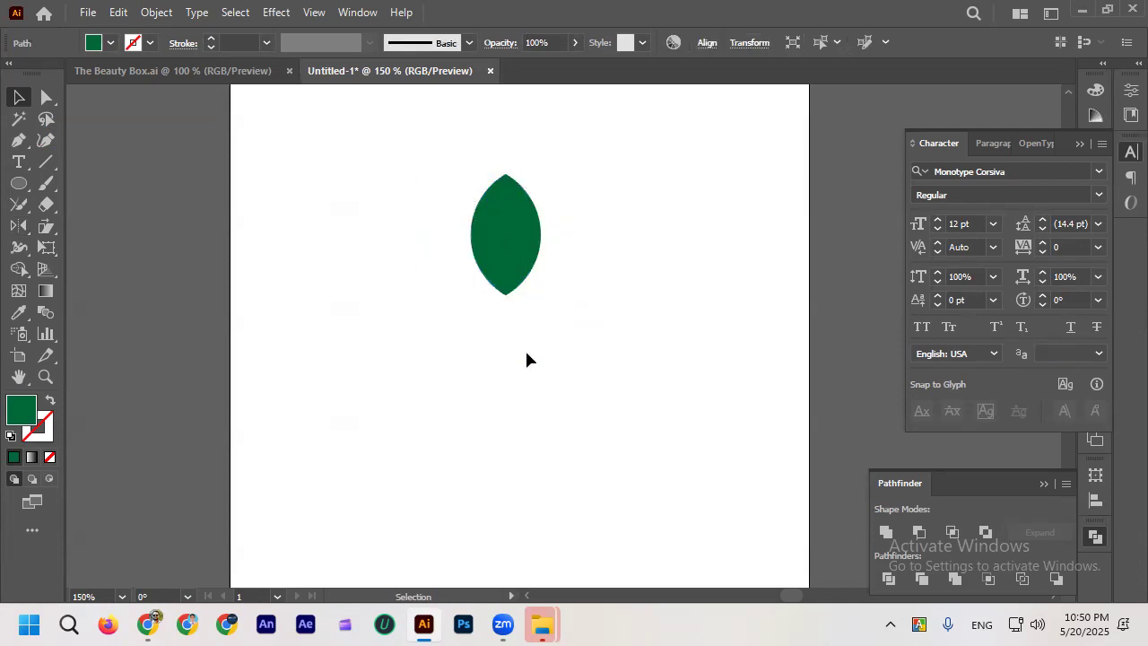
left_click(418, 322)
left_click(500, 264)
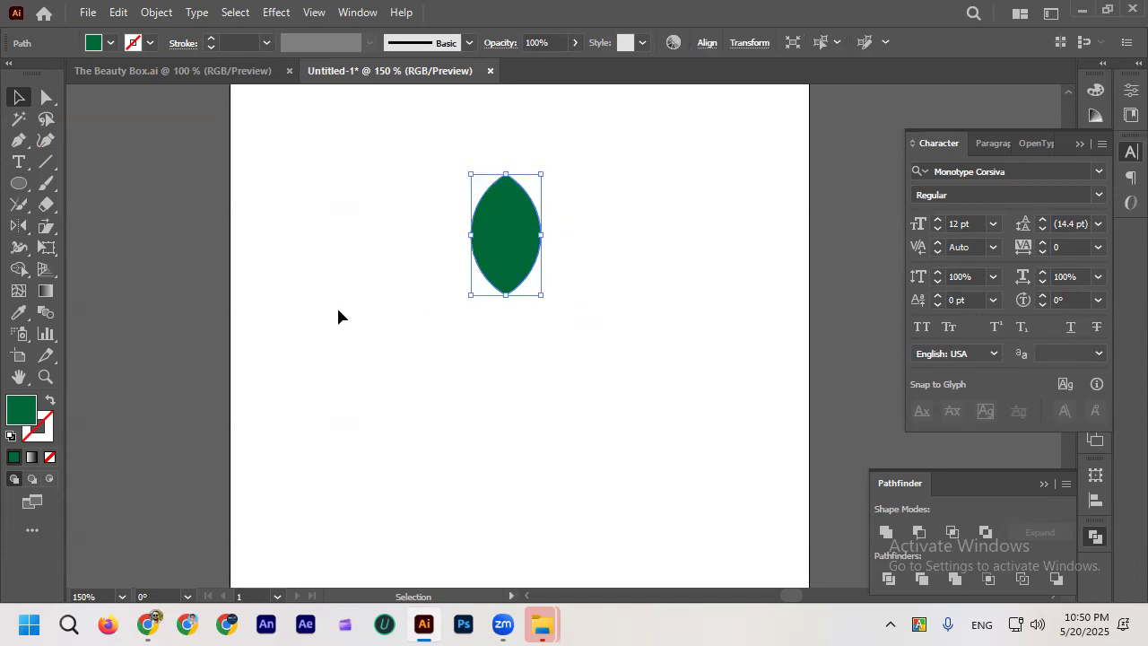
left_click_drag(18, 226, 109, 229)
key("v")
left_click(208, 281)
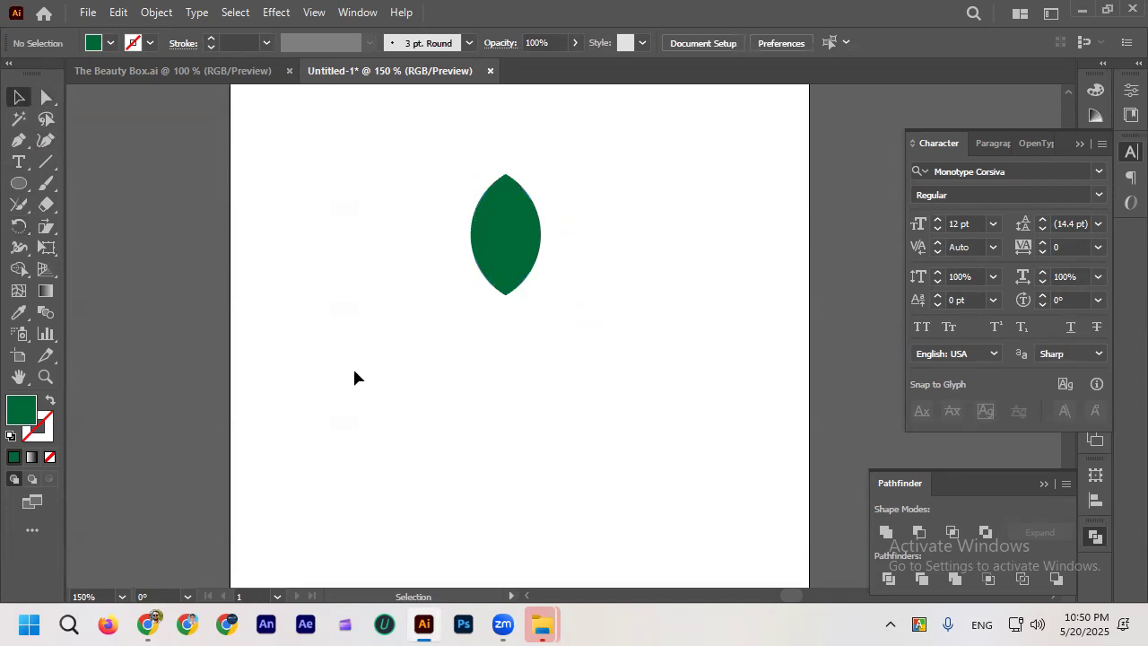
left_click(505, 254)
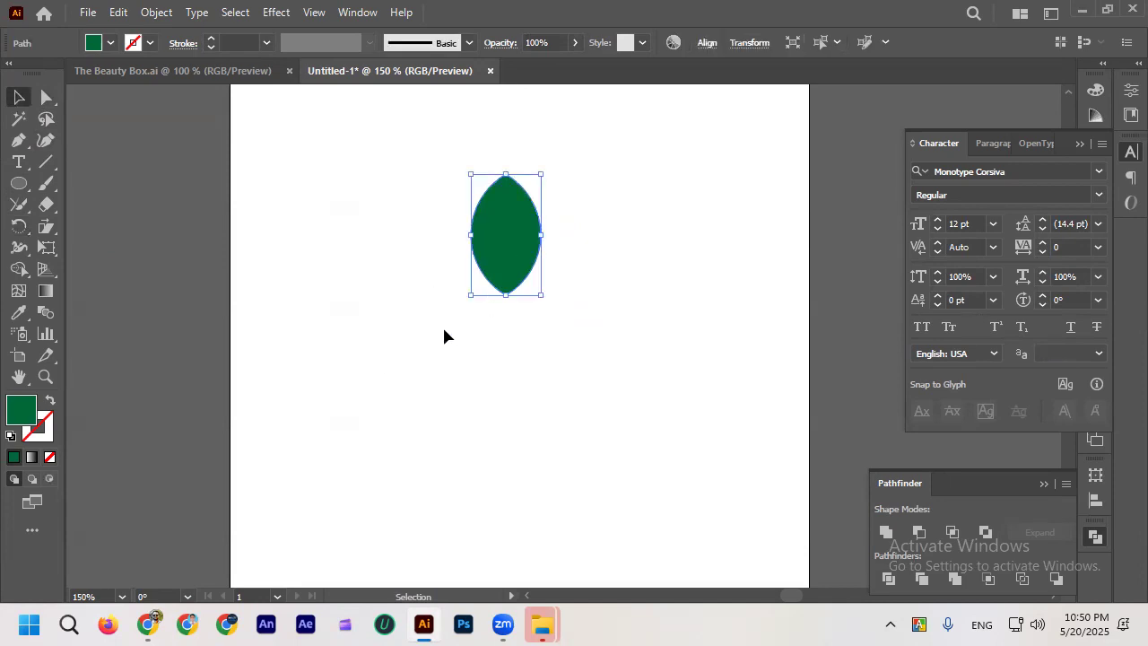
Step: Try rotating the leaf freehand around its centre point, undo the rotation and reselect the leaf
left_click(19, 226)
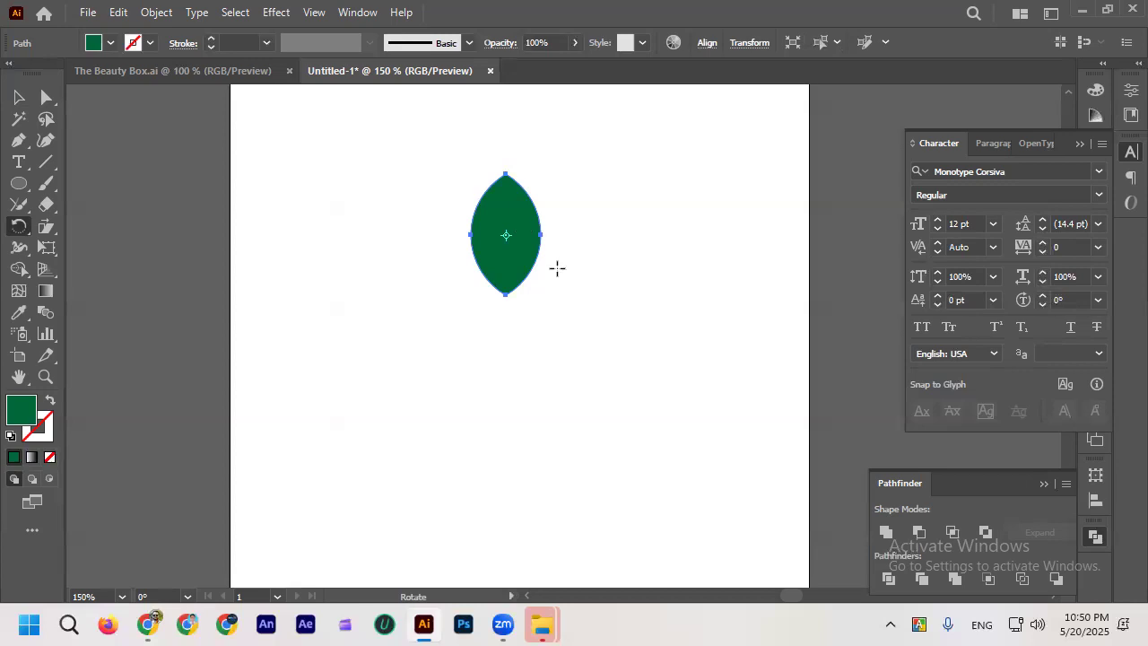
scroll(514, 232, "up", 3)
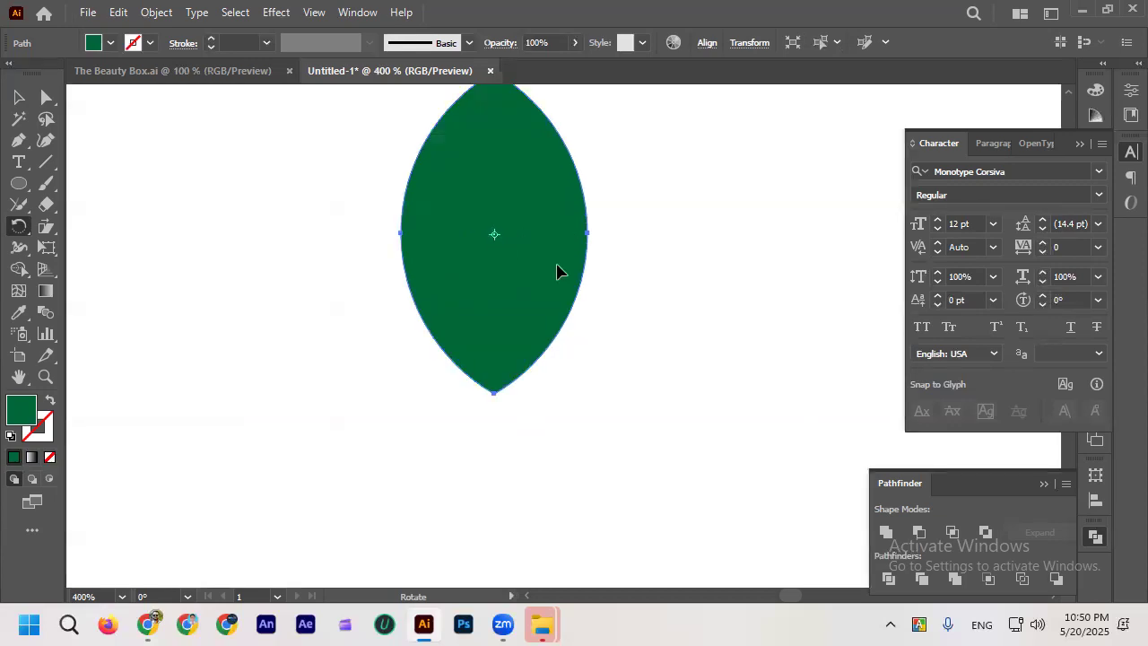
scroll(558, 273, "up", 1)
left_click(18, 96)
left_click(526, 299)
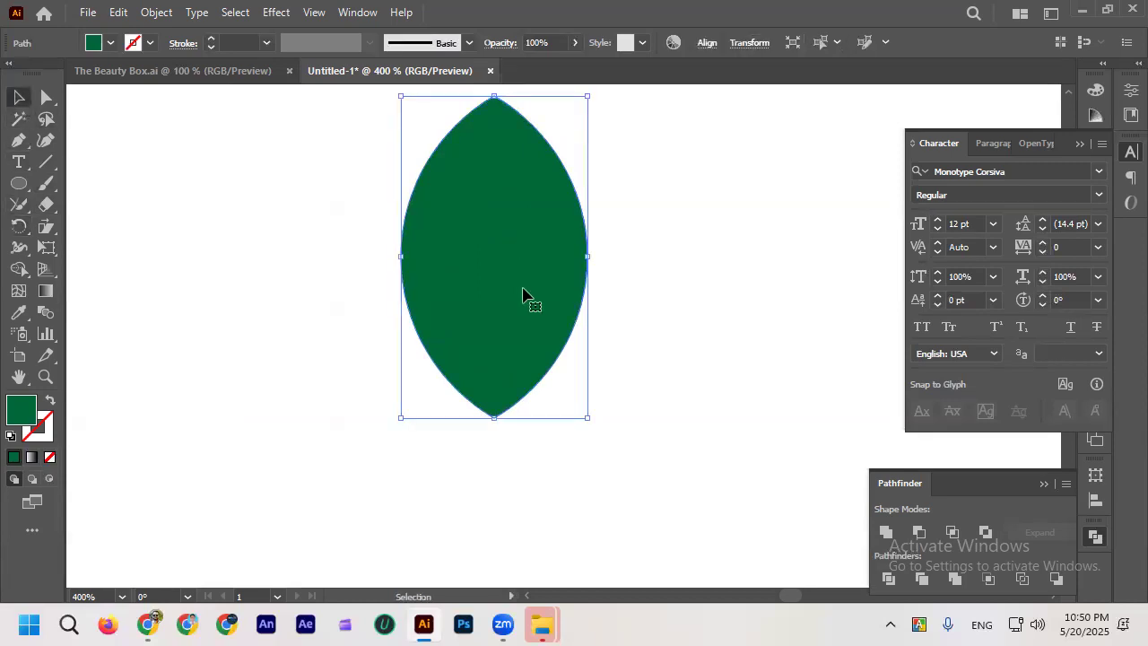
left_click(18, 226)
scroll(404, 264, "down", 1)
scroll(551, 239, "up", 2)
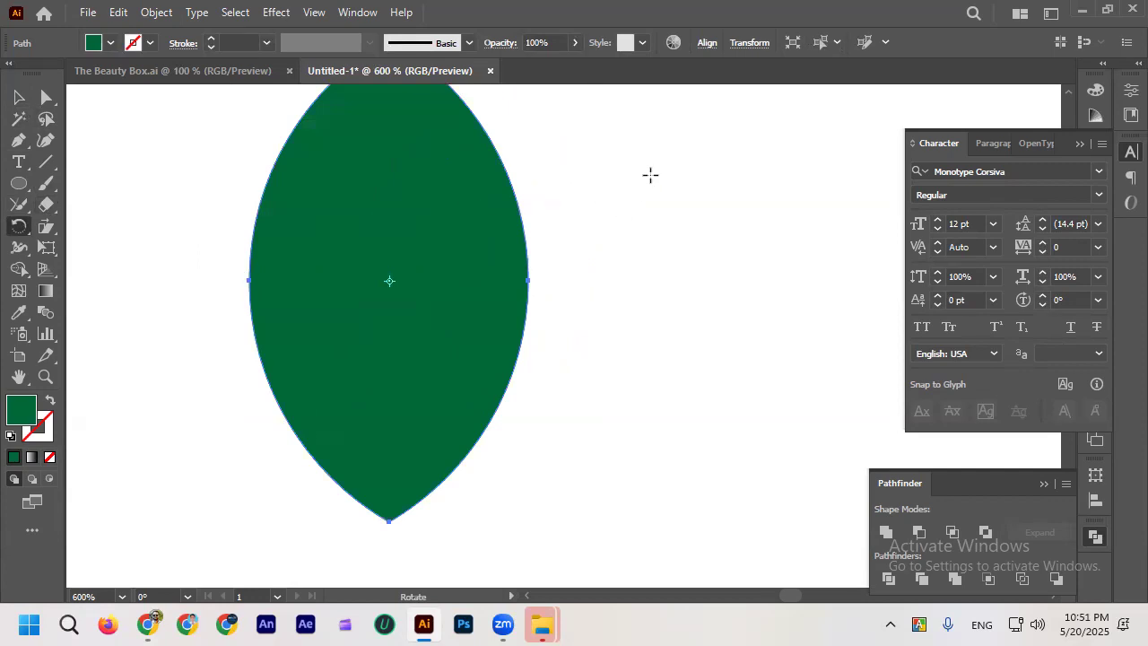
scroll(639, 209, "down", 2)
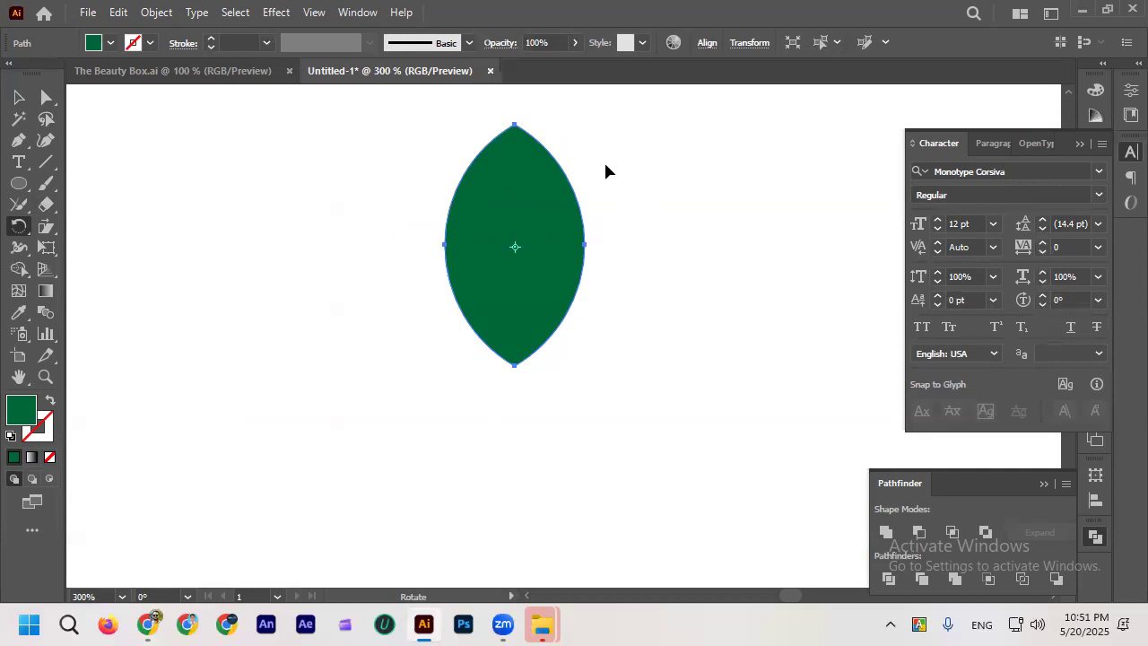
left_click_drag(605, 164, 401, 217)
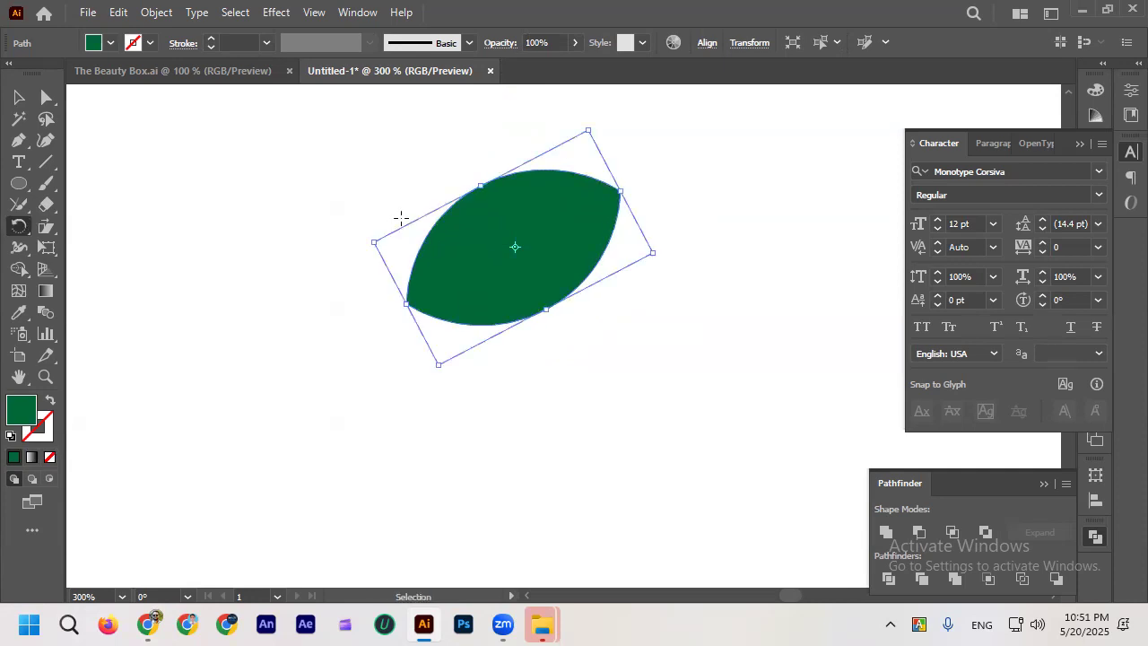
key("ctrl+z")
scroll(458, 273, "down", 1)
key("v")
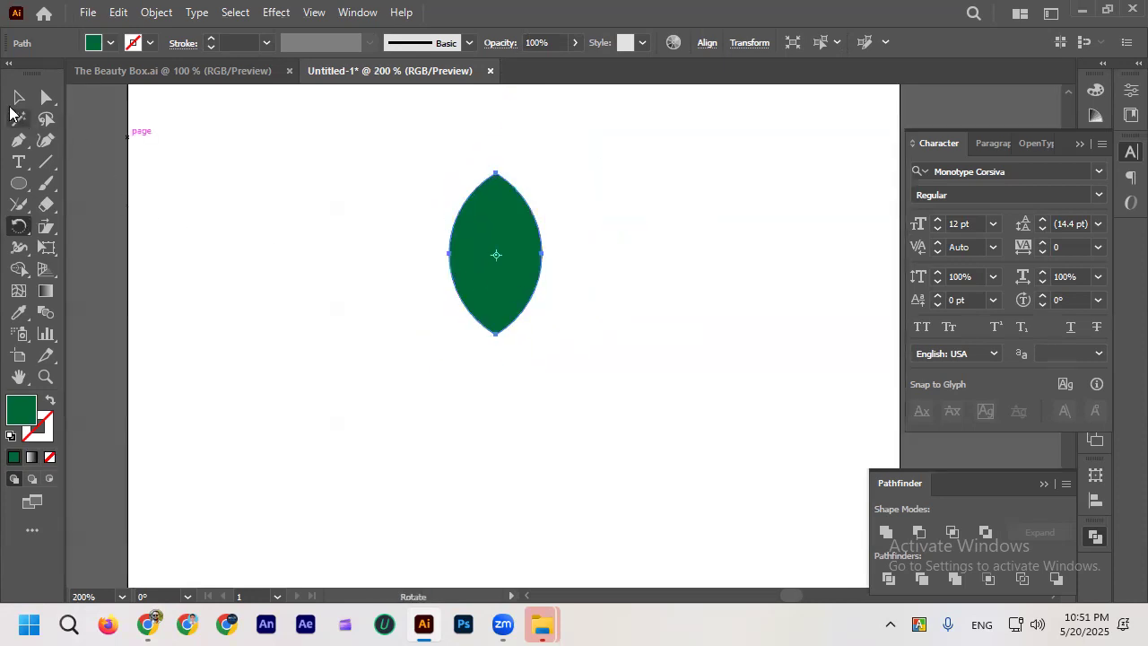
left_click(269, 272)
left_click(487, 272)
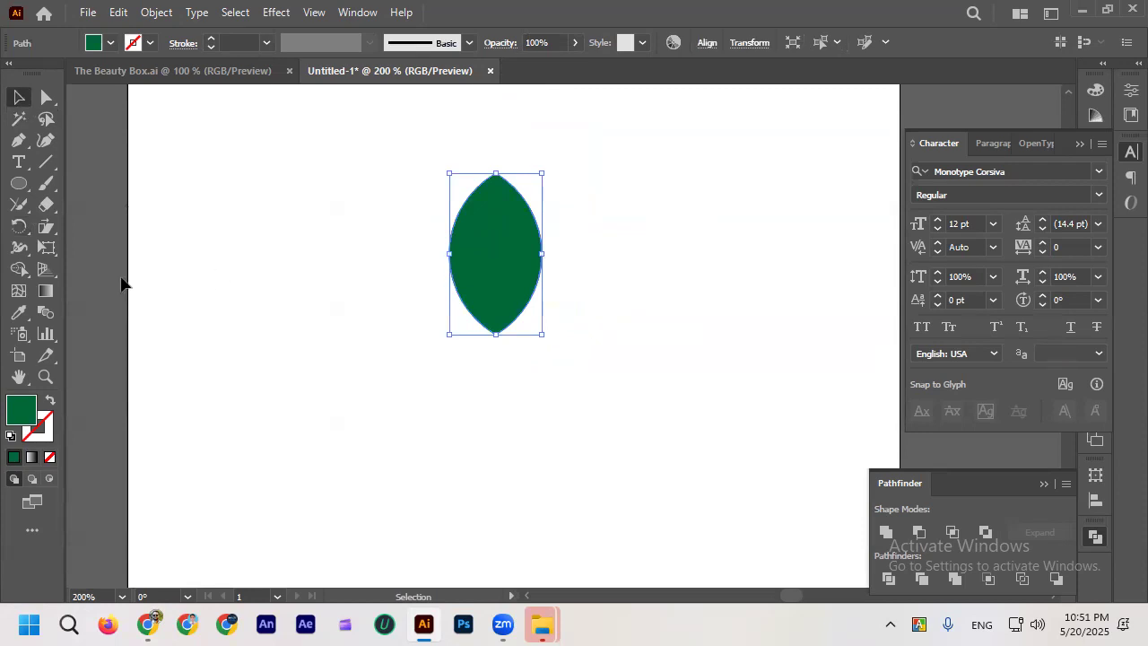
Step: Try rotating the leaf freehand around a reference point just below its lower tip, and undo the rotation
left_click(19, 226)
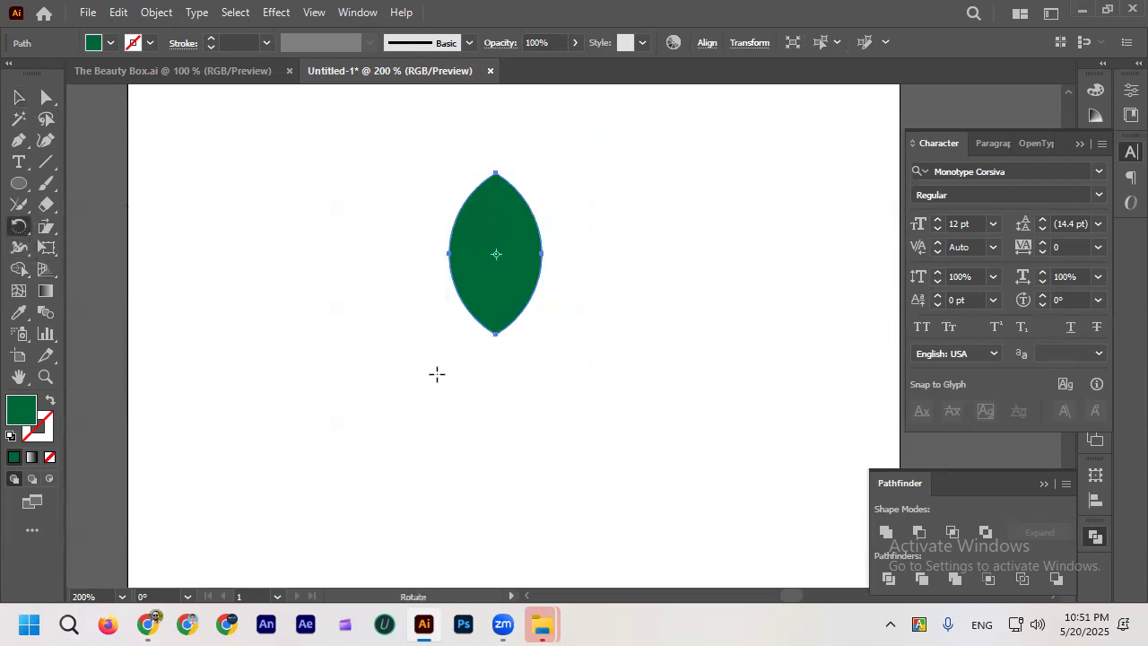
left_click(491, 383)
left_click_drag(600, 282, 542, 332)
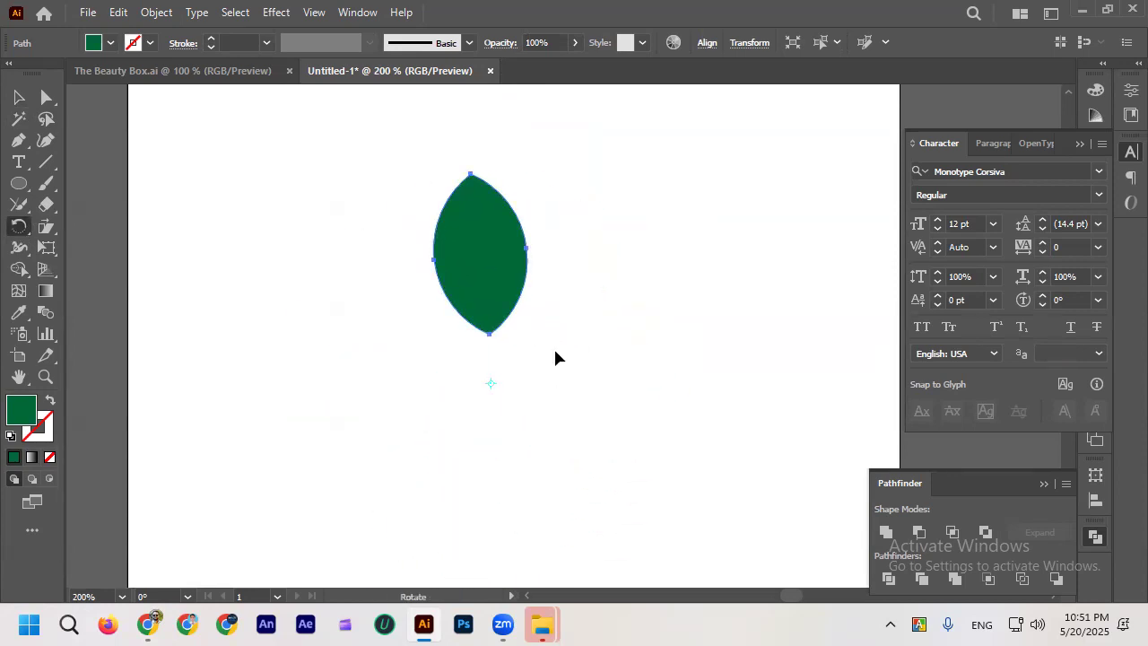
key("ctrl+z")
Step: Try rotating the leaf around its centre and around a reference point to its lower right, undoing each rotation
left_click(495, 258)
left_click_drag(548, 203, 566, 231)
key("ctrl+z")
left_click(634, 352)
left_click_drag(632, 219, 401, 180)
key("ctrl+z")
Step: Try rotating the leaf around a reference point on its lower tip, and undo the rotation
left_click(496, 335)
left_click(465, 173)
left_click_drag(537, 232, 503, 202)
key("ctrl+z")
key("ctrl+z")
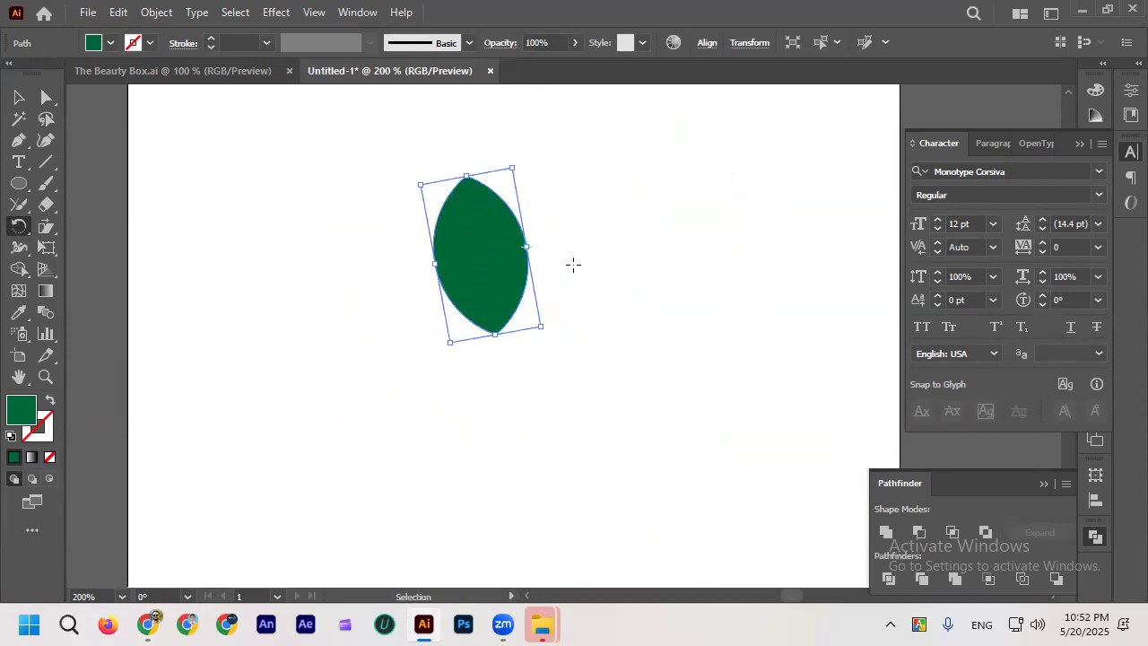
Step: Set the rotation reference point just beneath the leaf's lower tip and rotate the leaf very slightly around it
key("ctrl+minus")
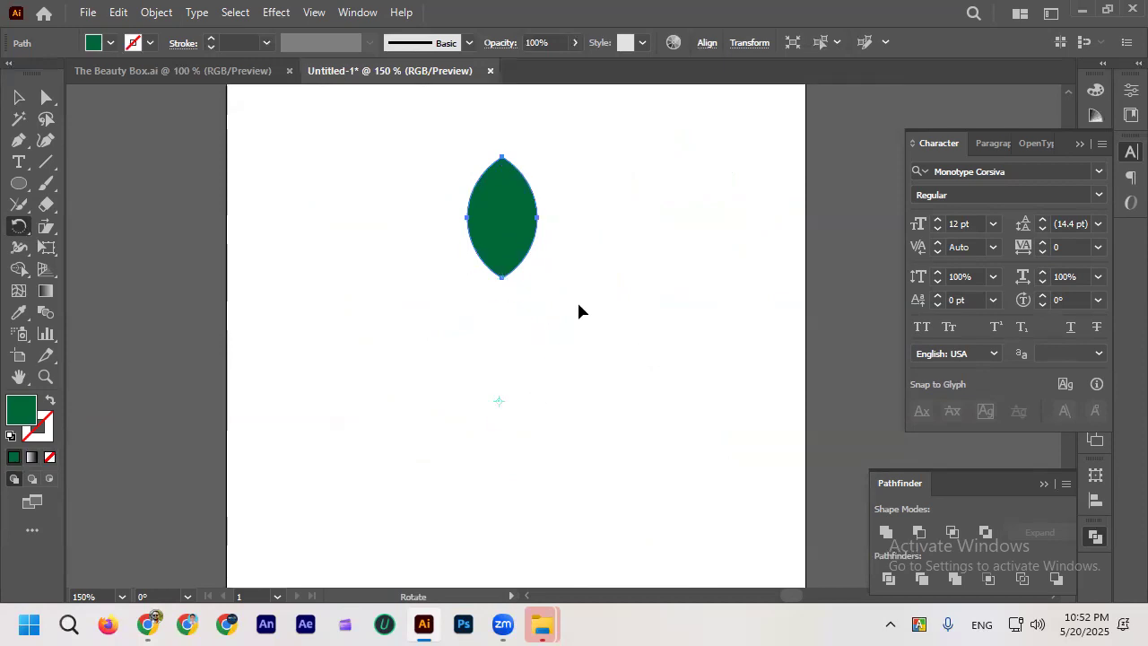
left_click_drag(520, 245, 508, 274)
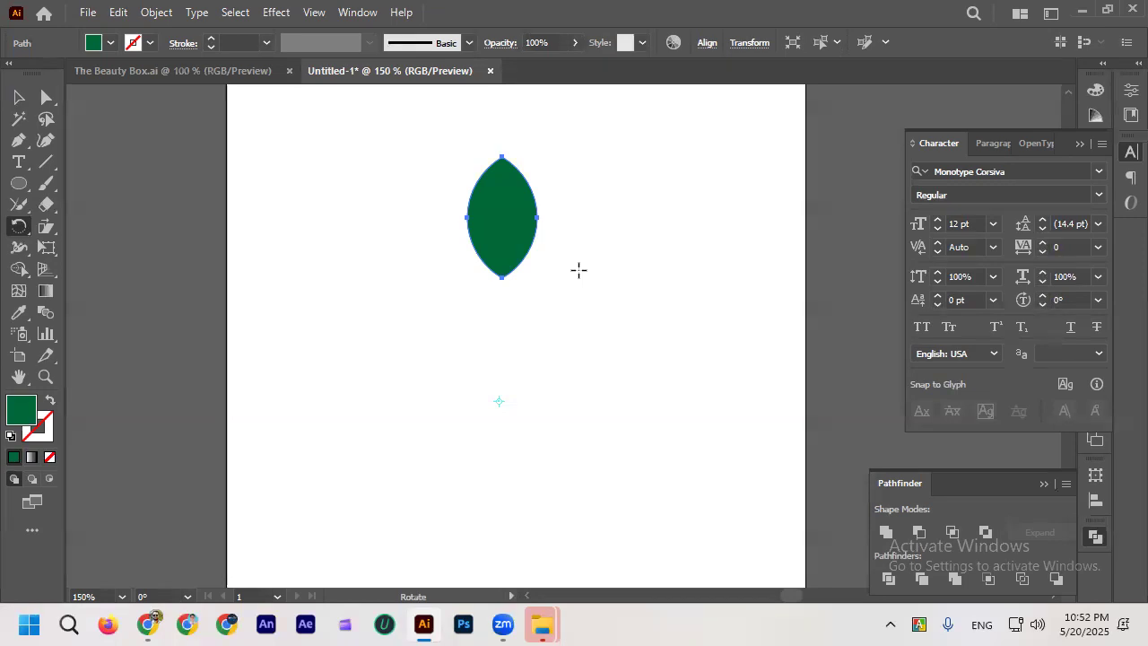
left_click(505, 315)
mouse_move(482, 225)
left_mouse_down()
mouse_move(383, 289)
mouse_move(487, 243)
left_mouse_up()
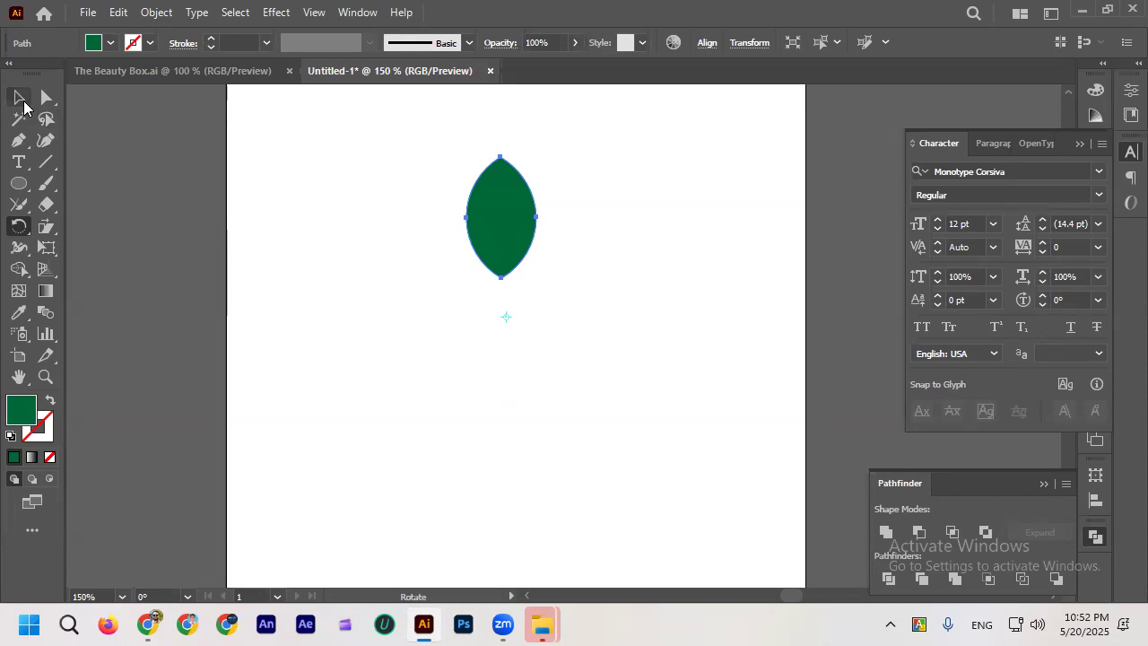
Step: Try moving the leaf slightly up and to the right and rotating it around its lower tip, and undo both changes
key("v")
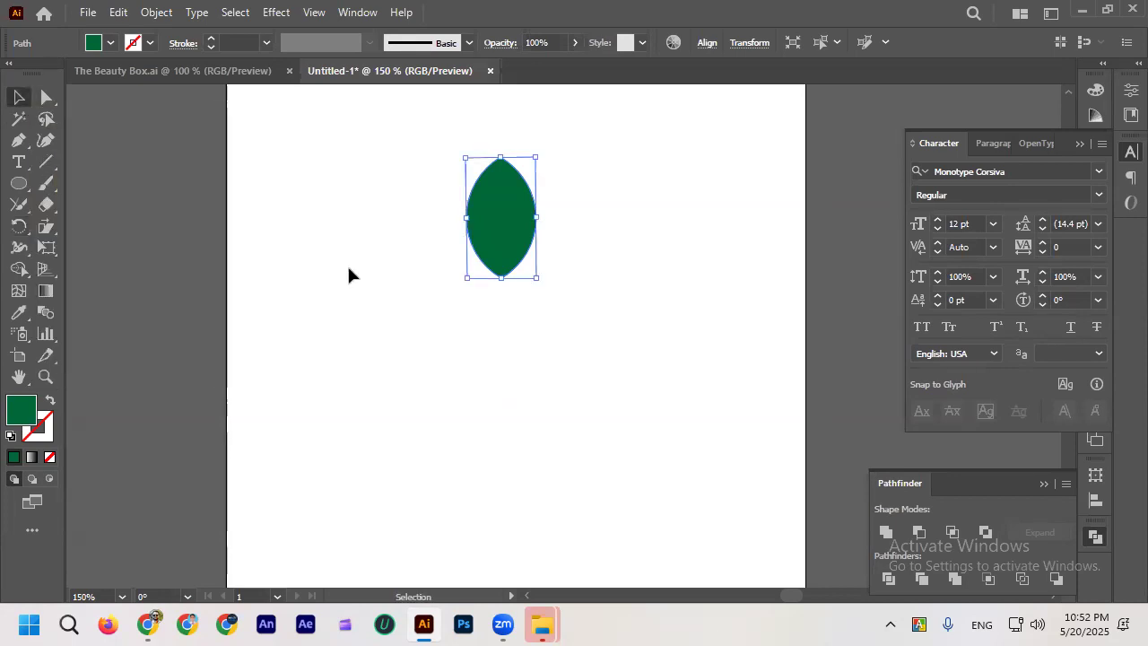
left_click(349, 269)
left_click_drag(519, 212, 533, 191)
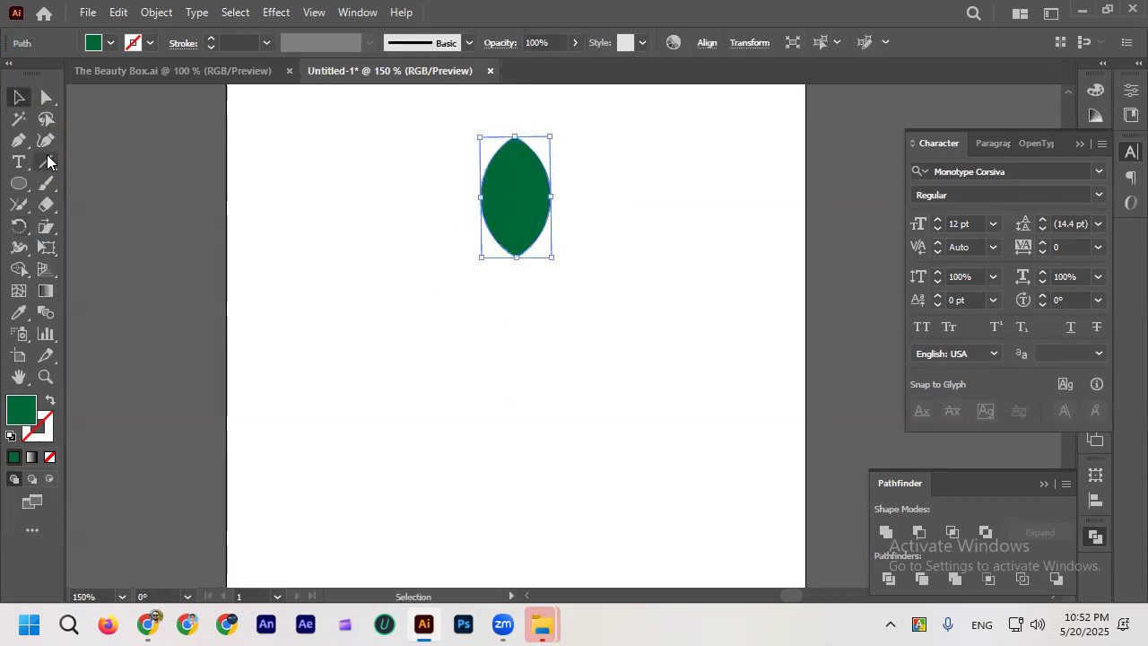
left_click(18, 227)
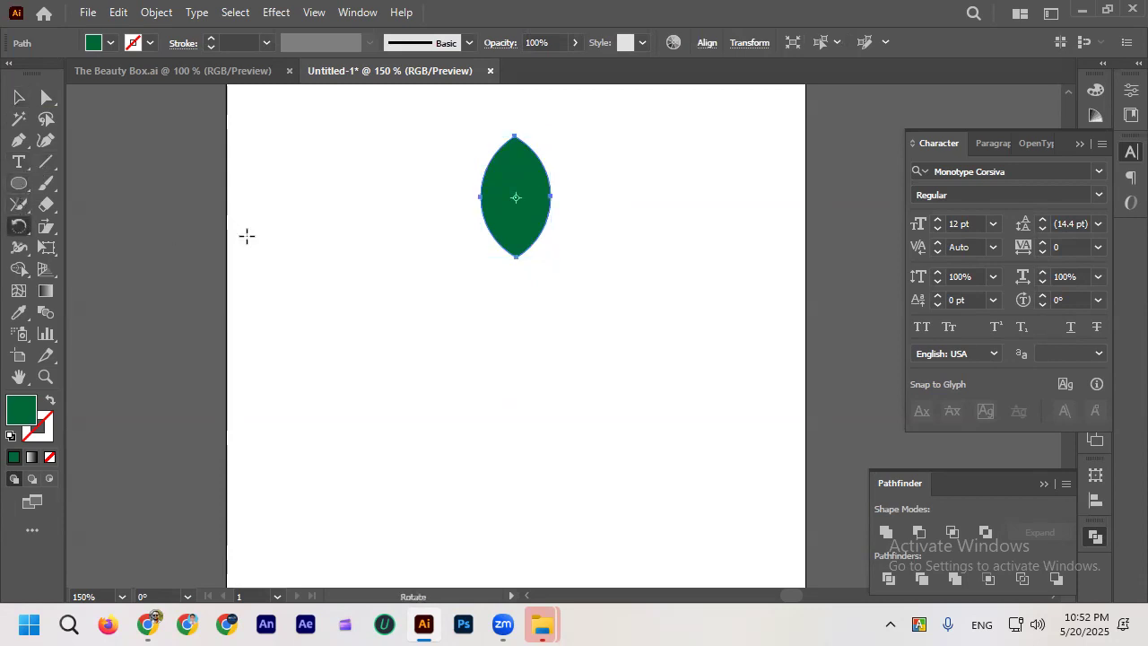
left_click(515, 257)
mouse_move(533, 195)
left_mouse_down()
mouse_move(494, 197)
mouse_move(508, 196)
mouse_move(473, 311)
mouse_move(553, 203)
left_mouse_up()
key("ctrl+z")
key("ctrl+z")
key("ctrl+z")
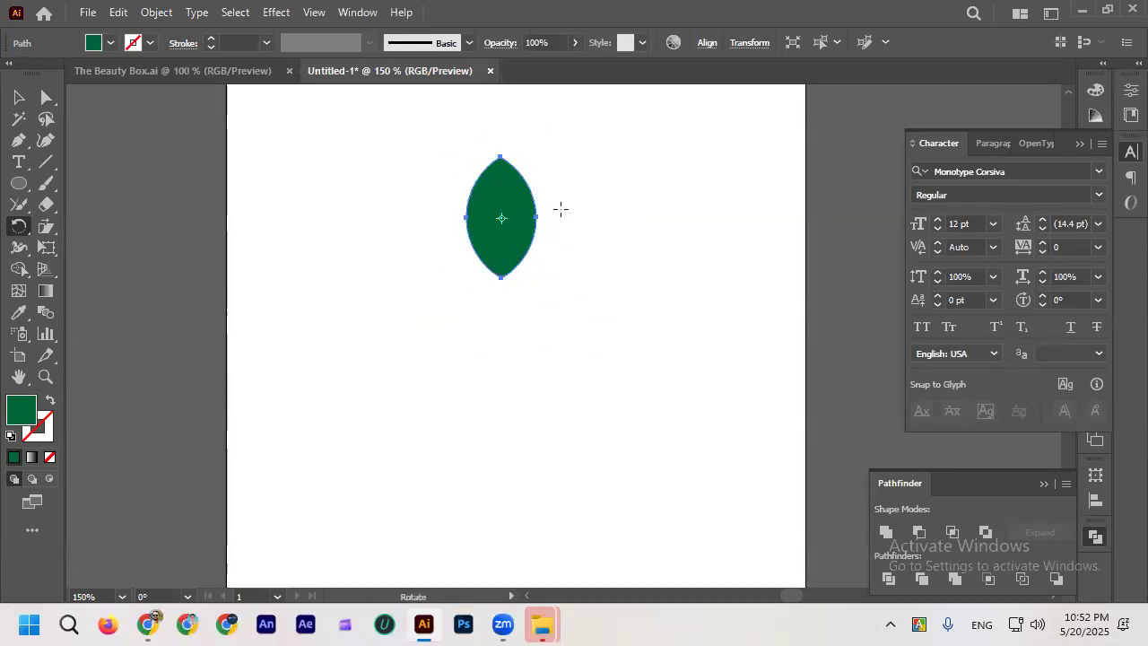
Step: Scale the leaf down proportionally to a bit more than half its size and nudge it slightly upward
left_click(19, 97)
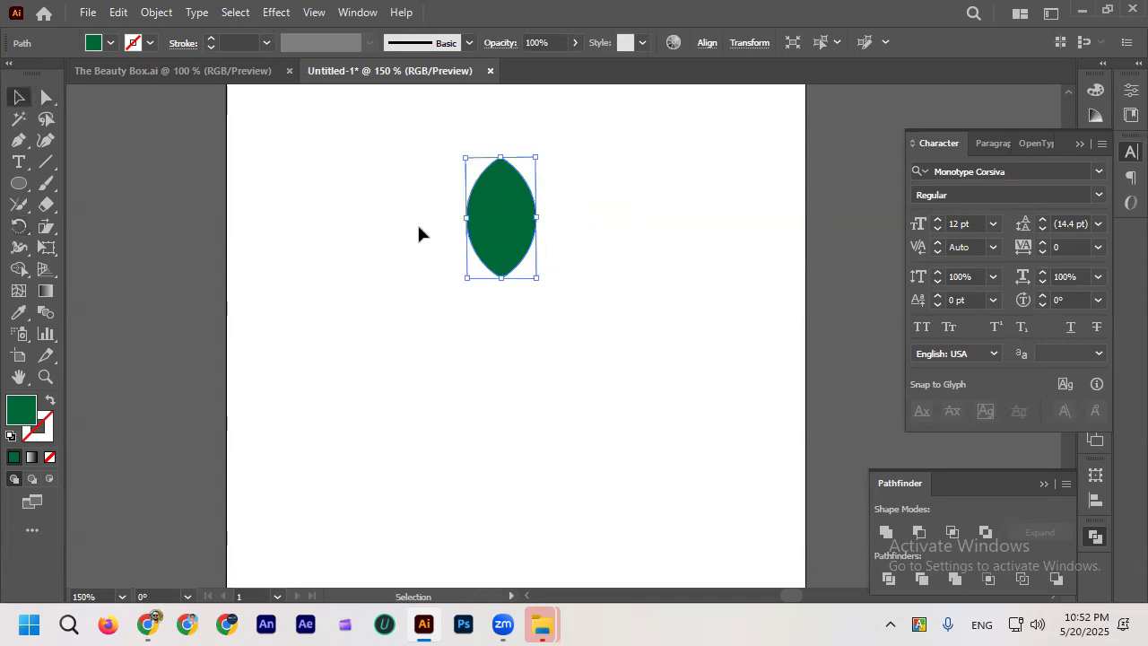
left_click_drag(498, 278, 500, 224)
left_click(497, 292)
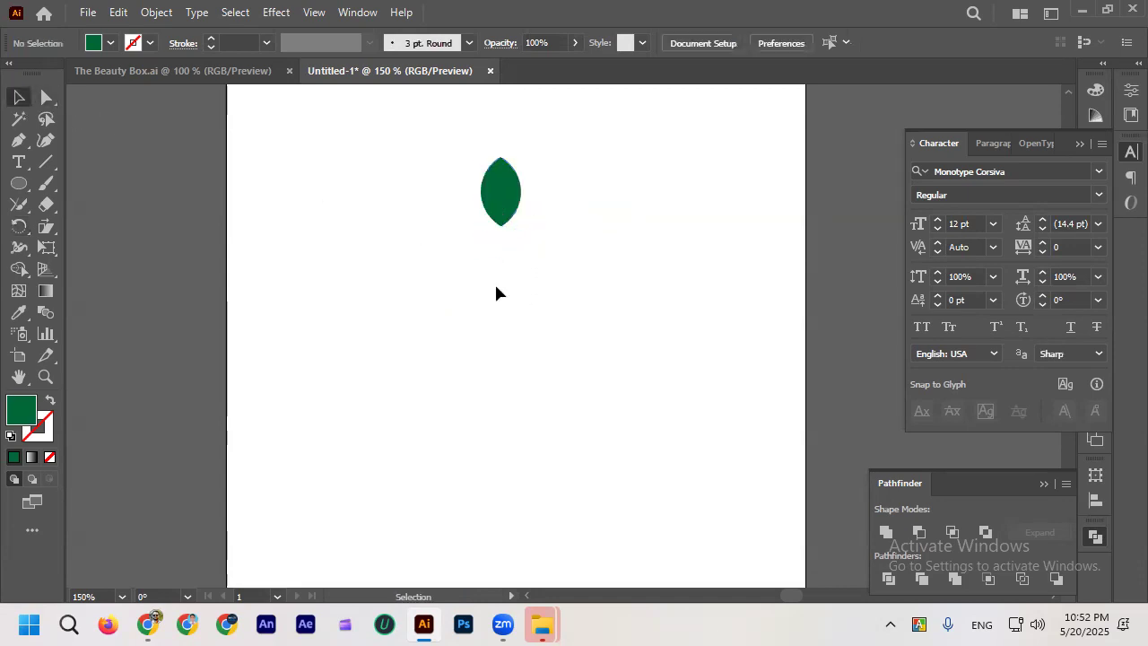
left_click(499, 195)
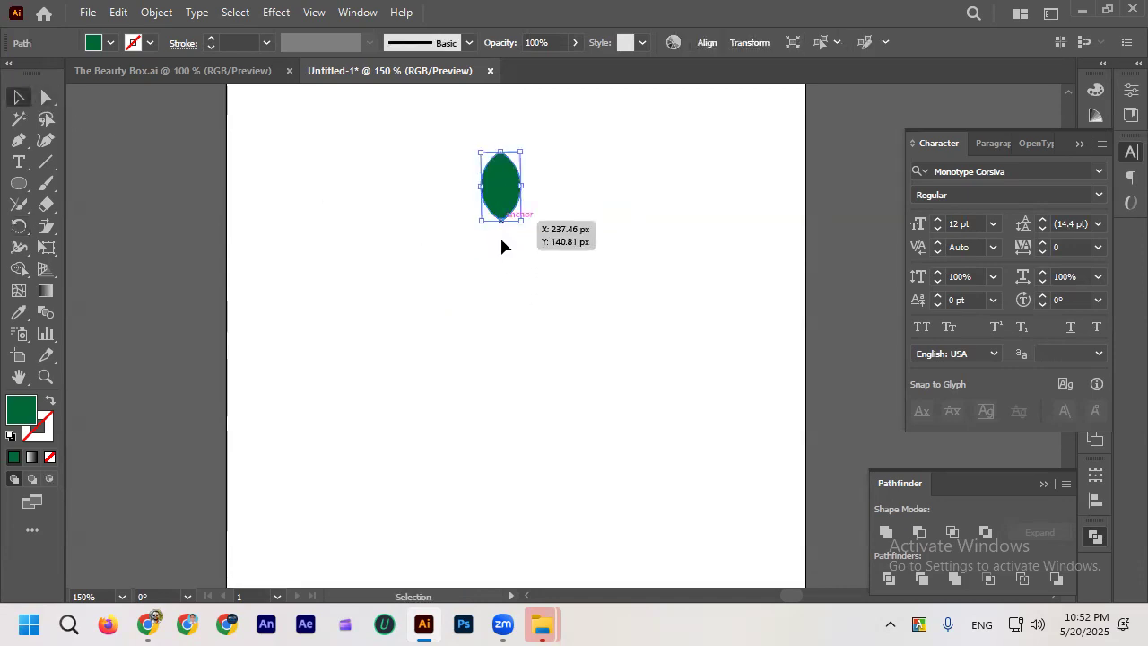
Step: Rotate a copy of the leaf counterclockwise around a reference point well below it, leaving a small gap between the leaves
left_click(18, 226)
left_click(500, 320)
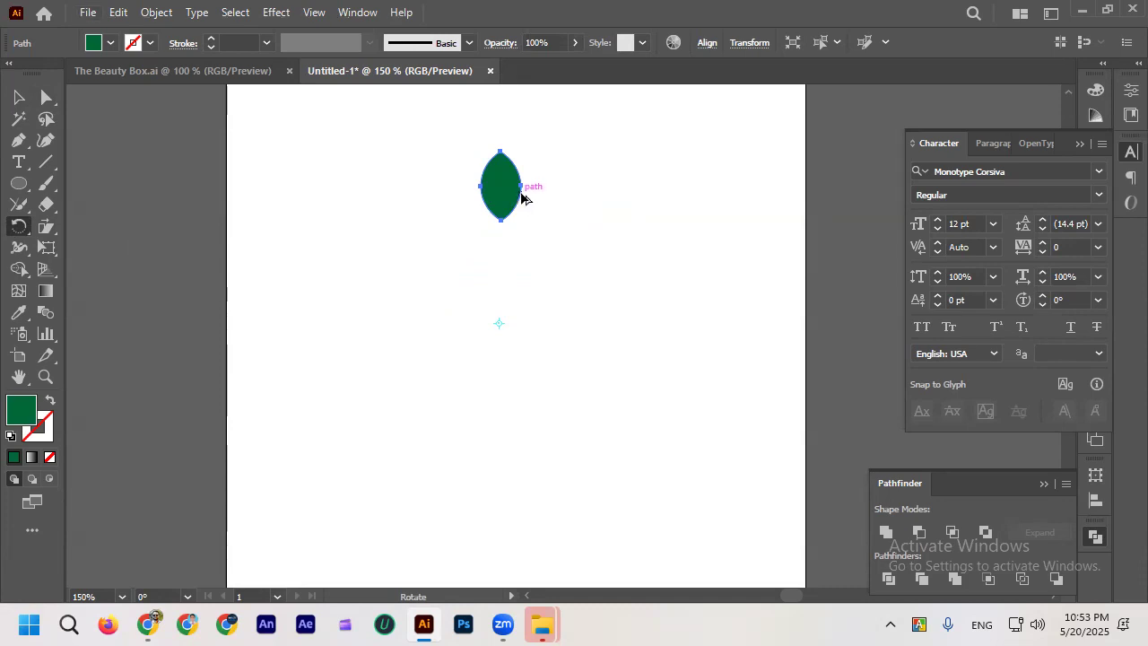
left_click_drag(520, 187, 461, 190)
Step: Repeat the rotated copy around the same reference point until the leaves form a full ring
key("ctrl+d")
key("ctrl+d")
key("ctrl+d")
key("ctrl+d")
key("ctrl+d")
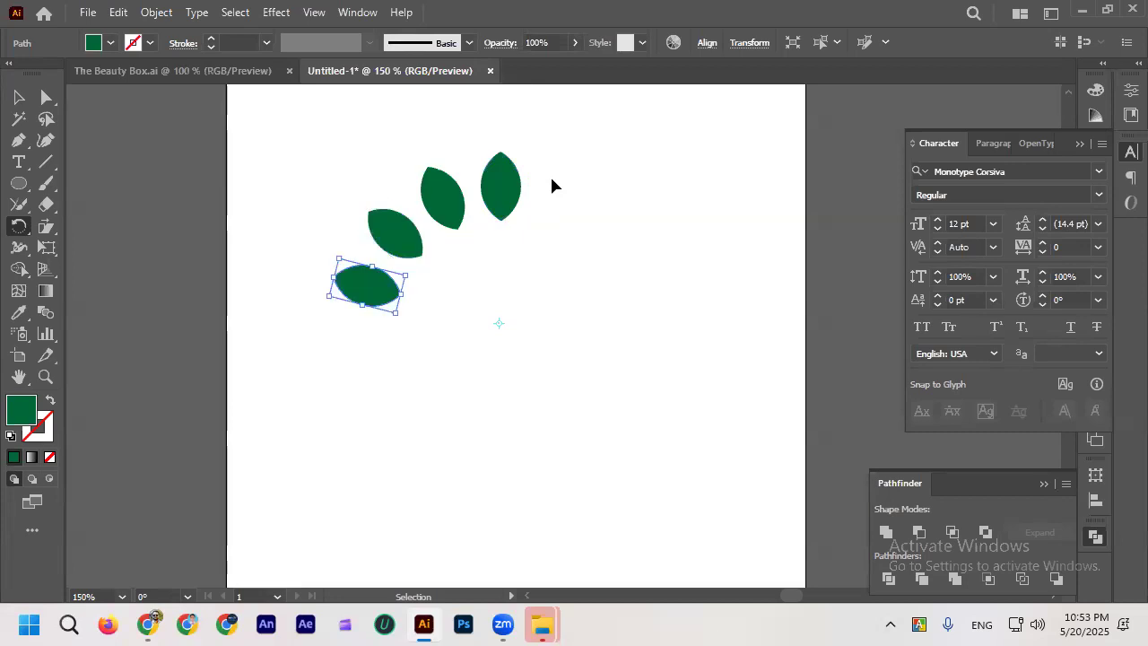
key("ctrl+d")
key("ctrl+d")
key("ctrl+d")
key("ctrl+d")
key("ctrl+d")
key("ctrl+d")
key("ctrl+d")
key("ctrl+d")
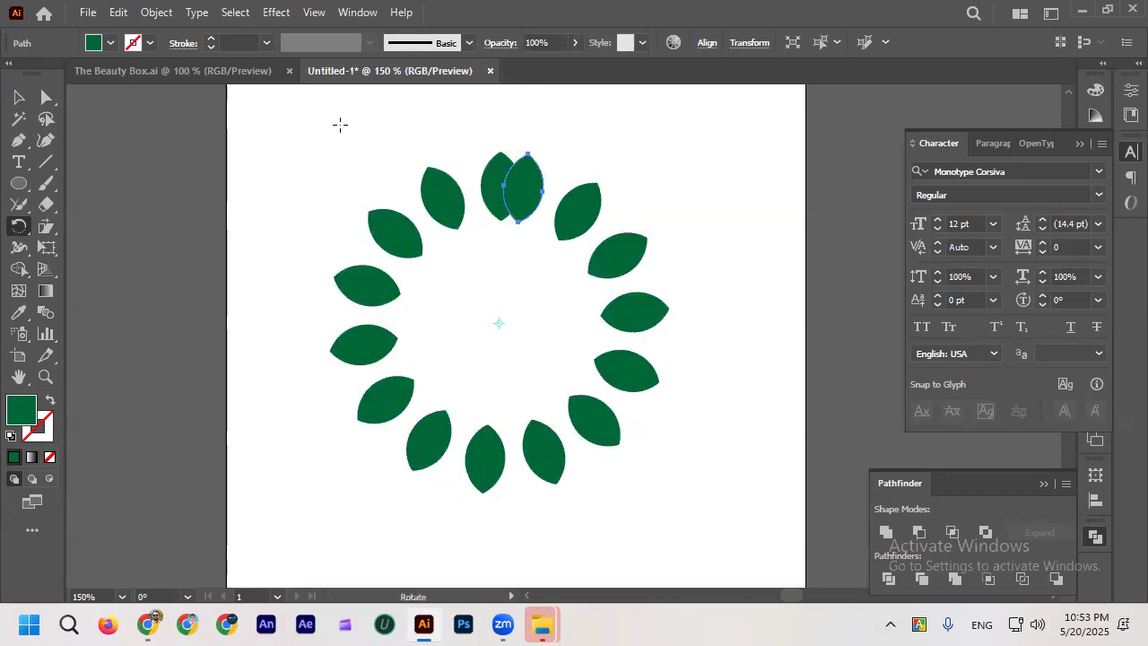
Step: Delete the last leaf that overlaps the original, select its neighbour in the ring and repeat the rotated copy from it
left_click(19, 97)
scroll(617, 189, "up", 1)
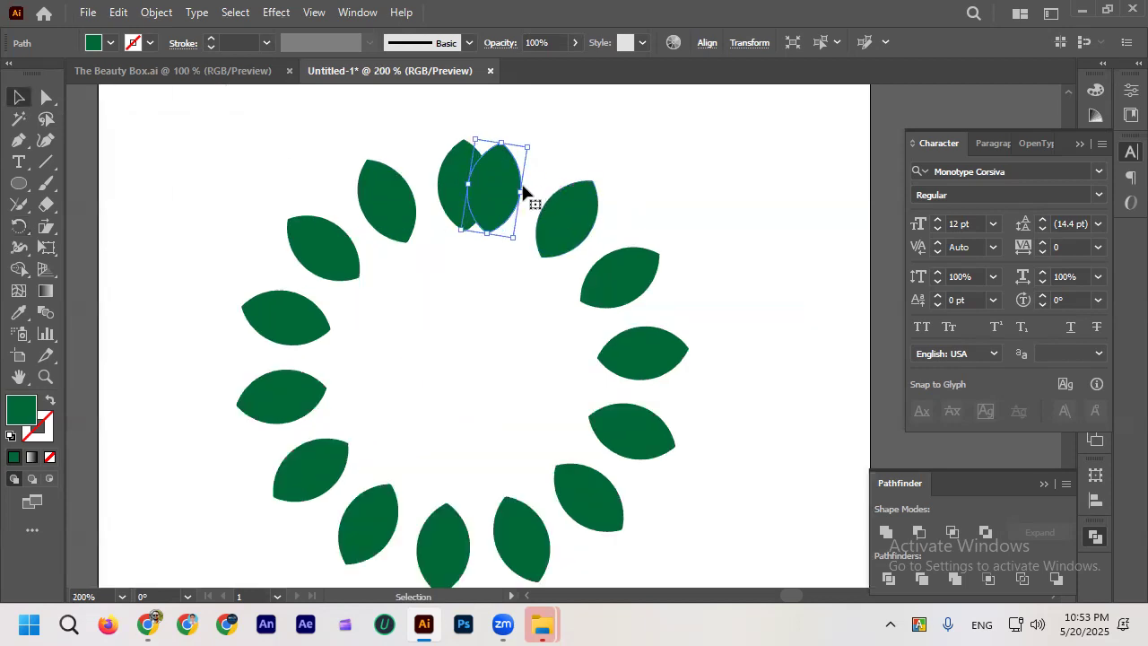
key("Delete")
left_click(564, 213)
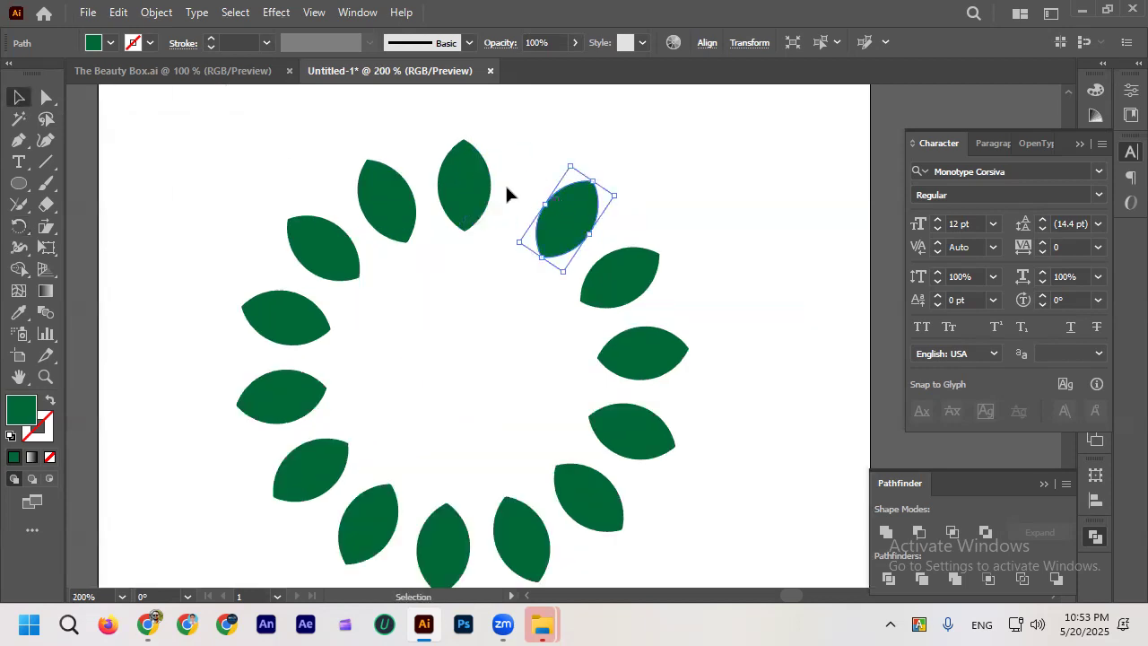
scroll(507, 196, "up", 1)
key("ctrl")
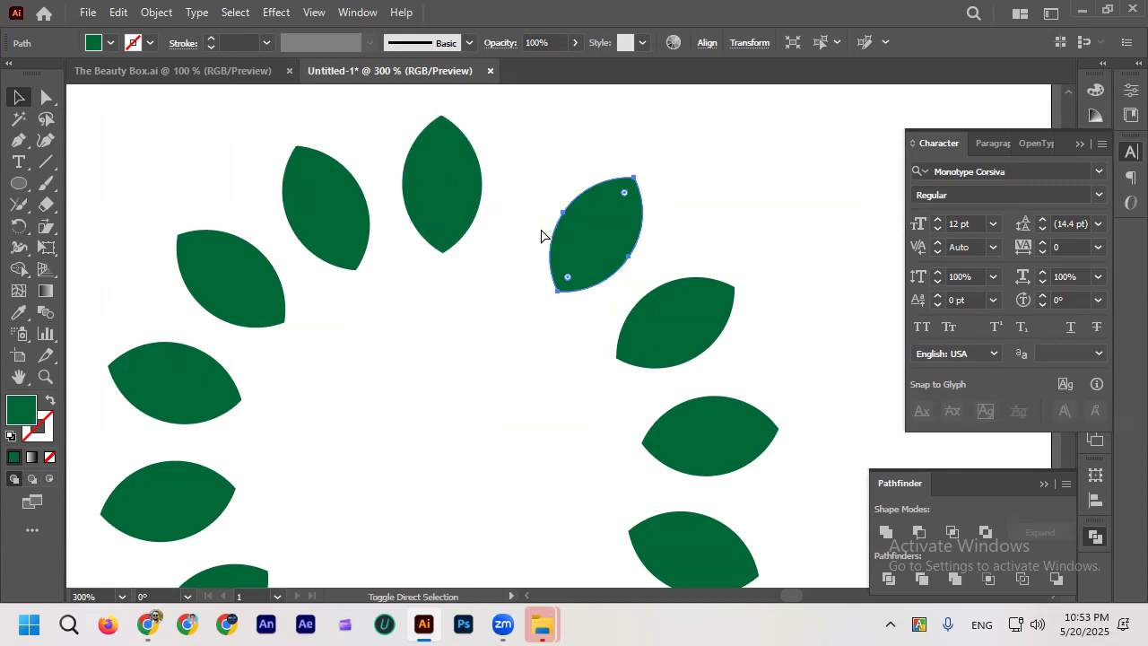
key("ctrl+d")
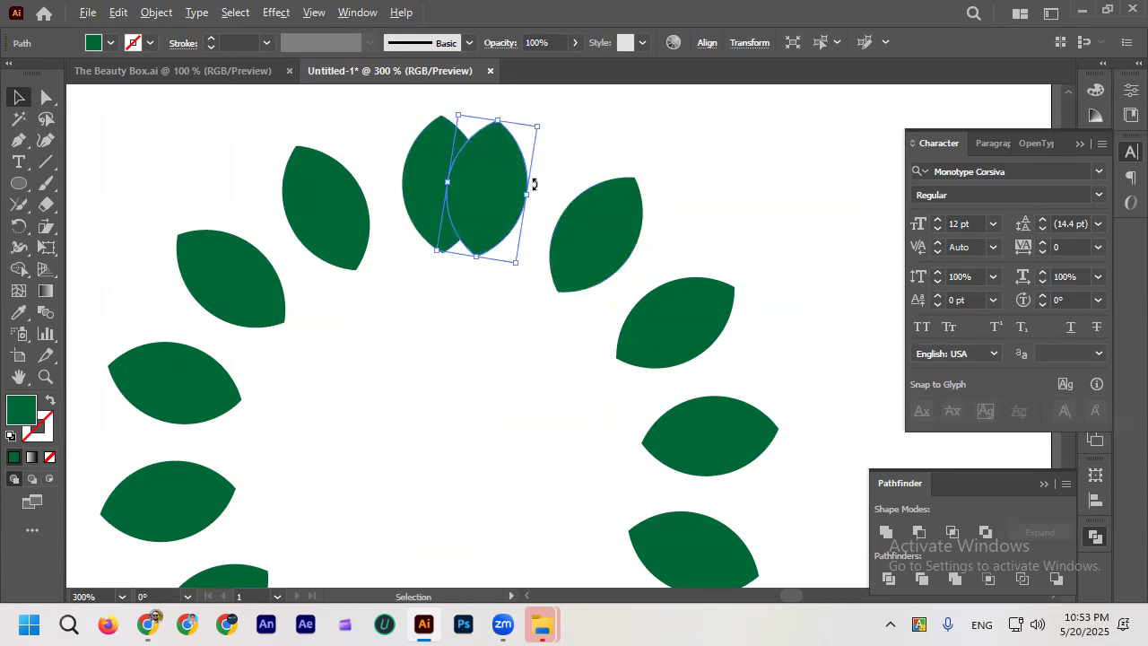
Step: Undo the most recent leaf copies one by one and redo them to restore the full ring
scroll(533, 184, "down", 1)
key("ctrl+z")
key("ctrl+z")
key("ctrl+z")
key("ctrl+z")
key("ctrl+z")
key("ctrl+z")
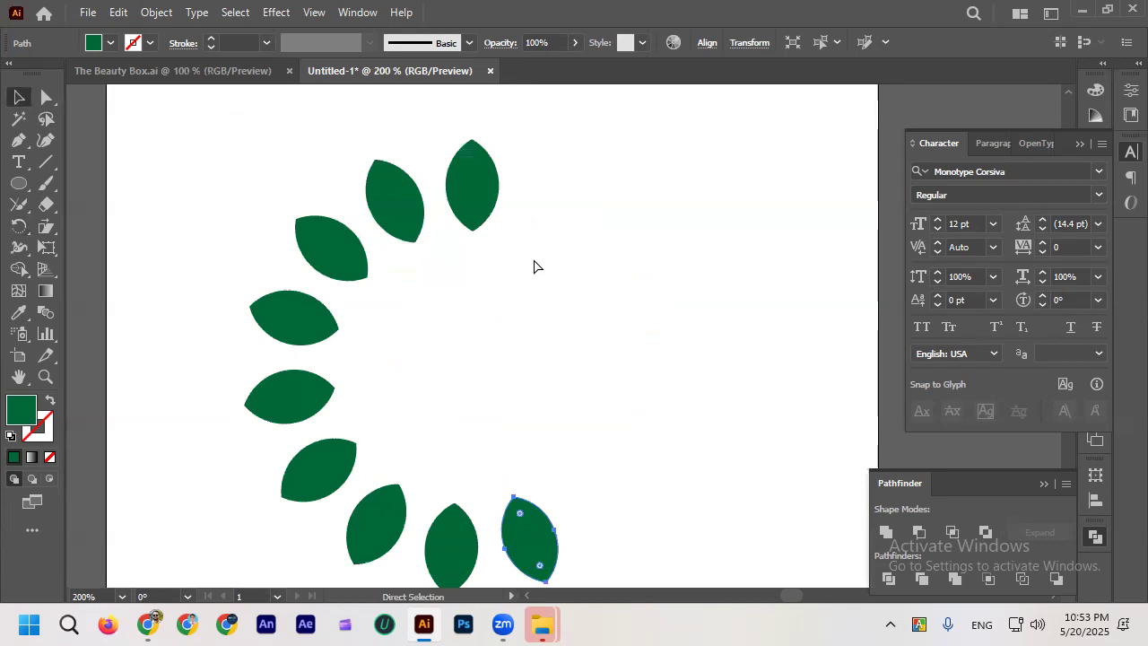
key("ctrl+shift+z")
key("ctrl+shift+z")
key("ctrl+shift+z")
key("ctrl+shift+z")
key("ctrl+shift+z")
key("ctrl+shift+z")
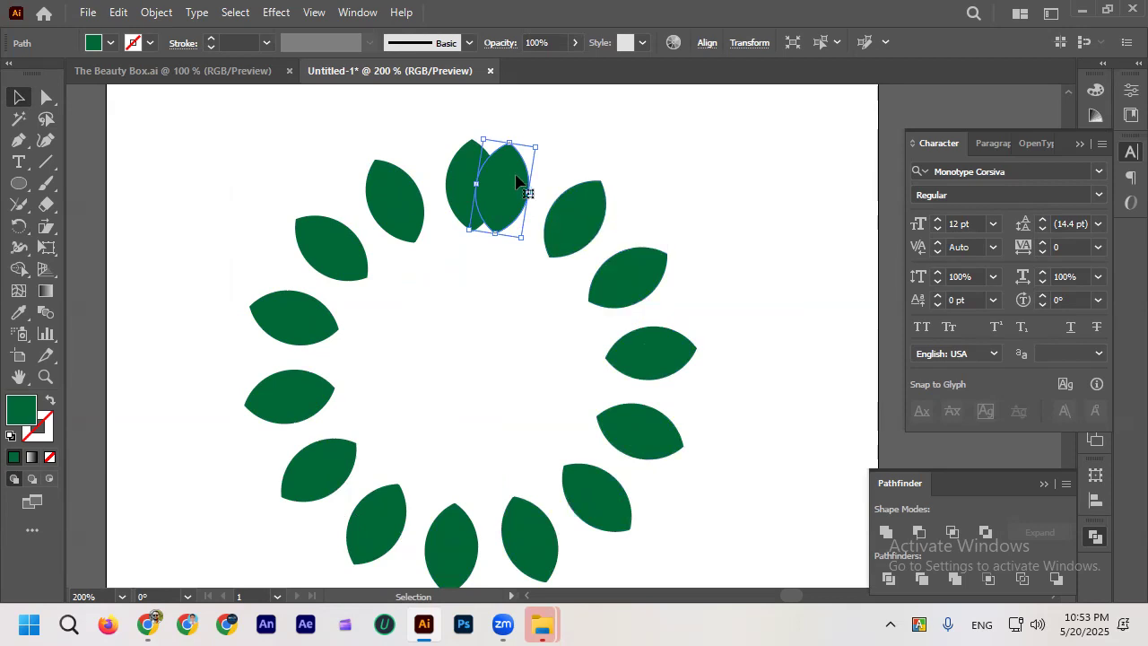
Step: Undo all the rotated copies so that only the original small leaf is left
key("ctrl+z")
key("ctrl+z")
key("ctrl+z")
key("ctrl+z")
key("ctrl+z")
key("ctrl+z")
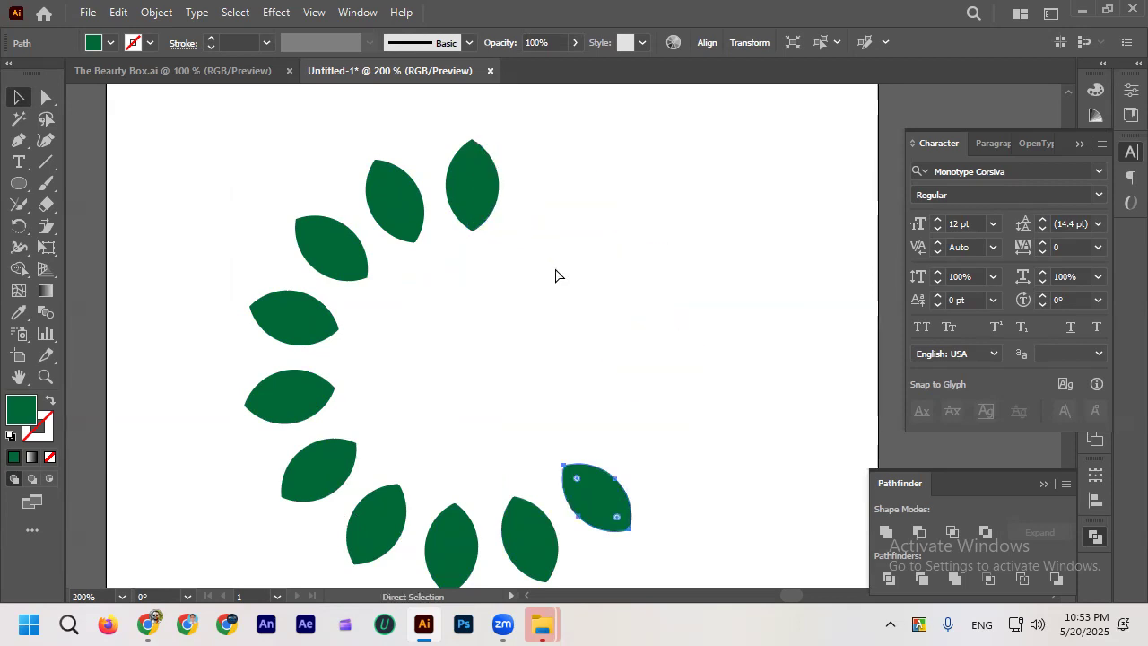
key("ctrl+z")
key("ctrl+z")
key("ctrl+z")
key("ctrl+z")
key("ctrl+z")
key("ctrl+z")
key("ctrl+z")
key("ctrl+z")
key("ctrl+z")
key("ctrl+z")
key("ctrl+z")
key("ctrl+z")
key("ctrl+minus")
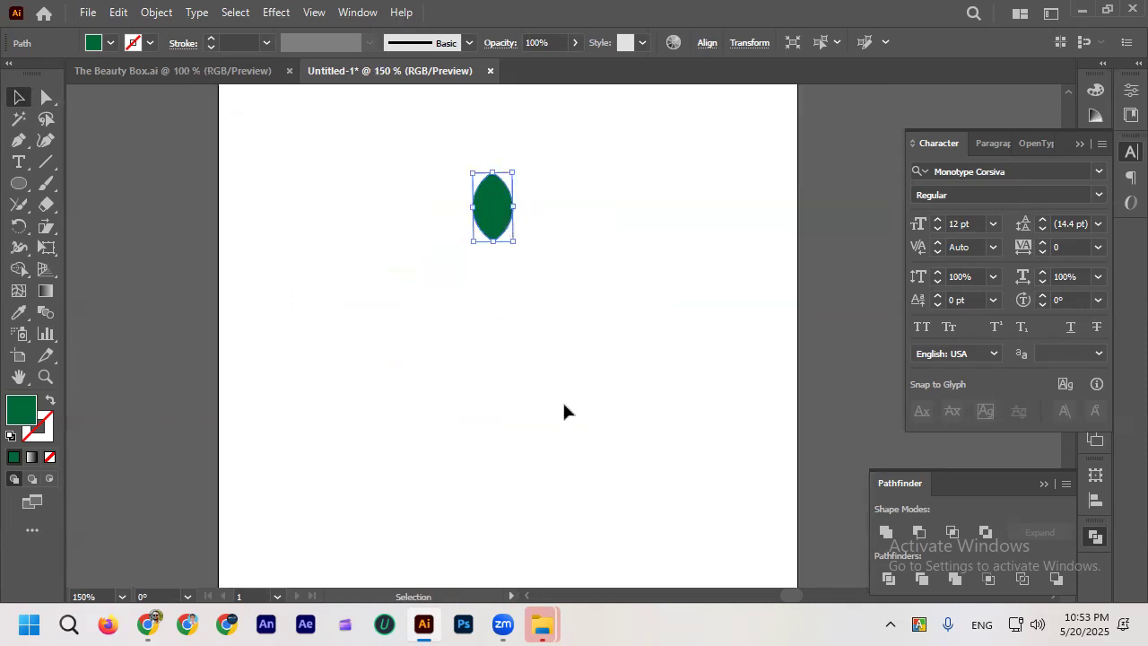